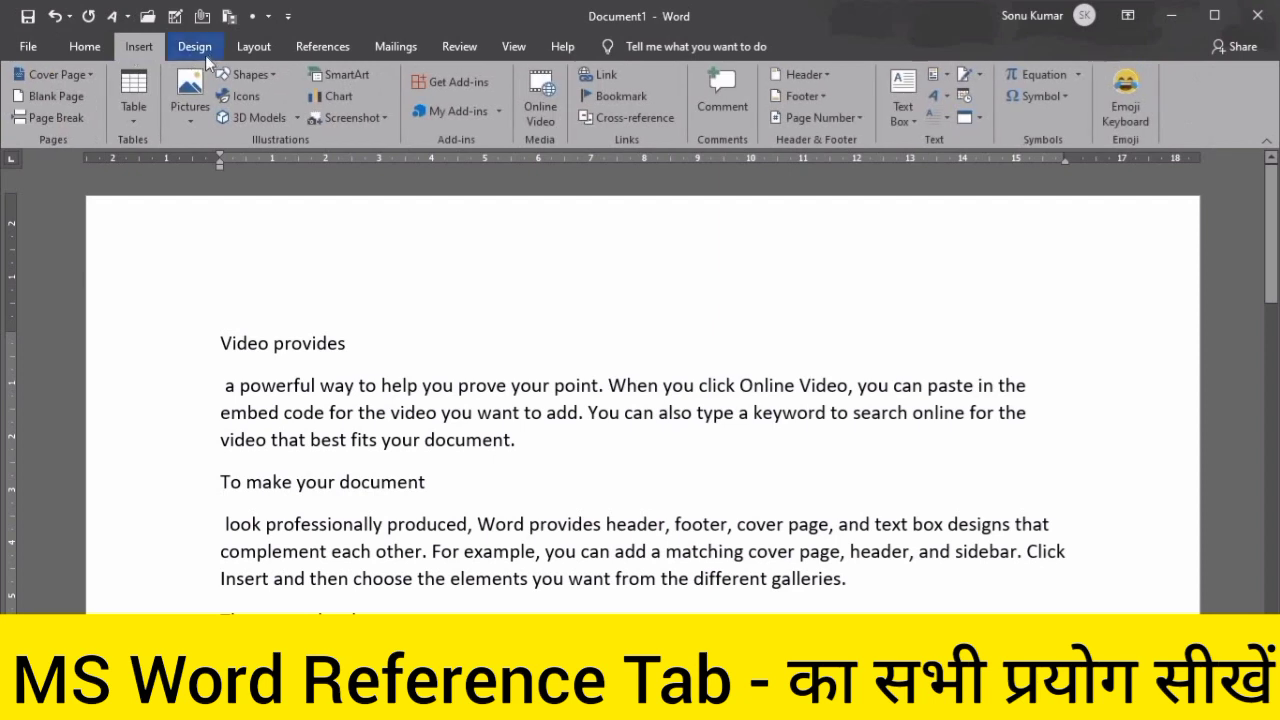
Move through the Design and Layout tabs to reach the References tab
{"action": "left_click", "coordinate": [203, 55]}
{"action": "left_click", "coordinate": [258, 50]}
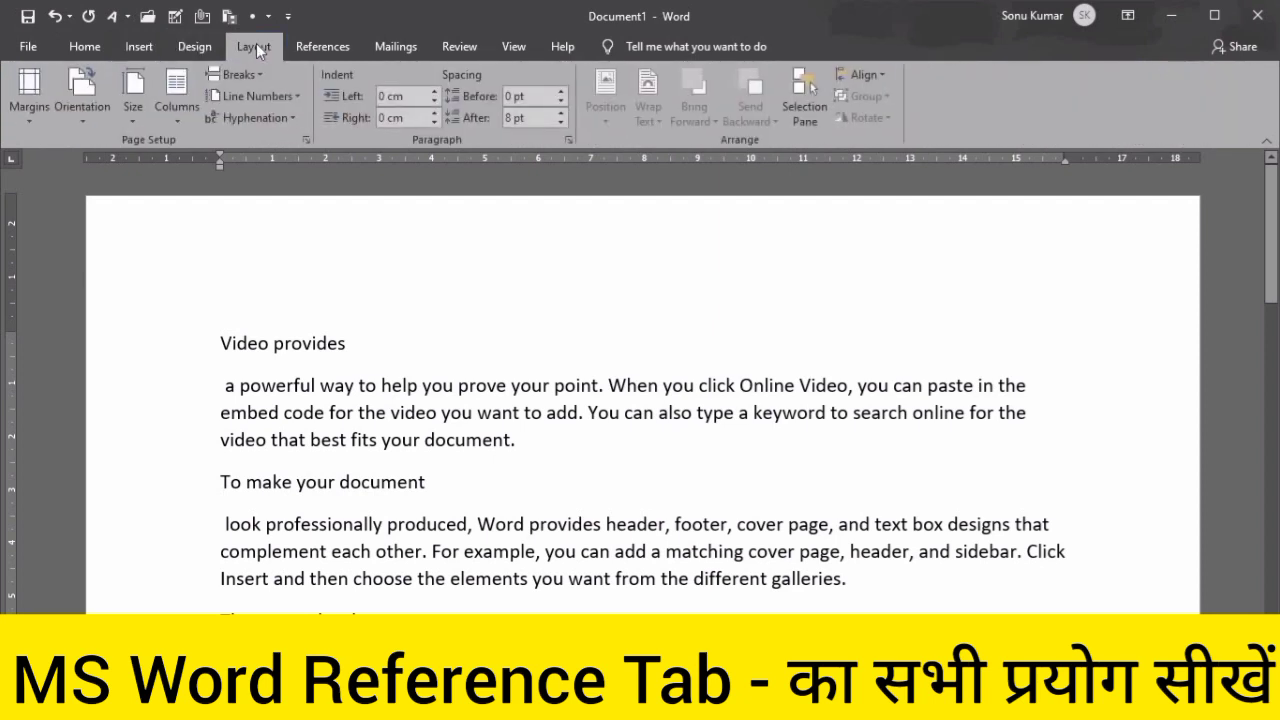
{"action": "left_click", "coordinate": [315, 48]}
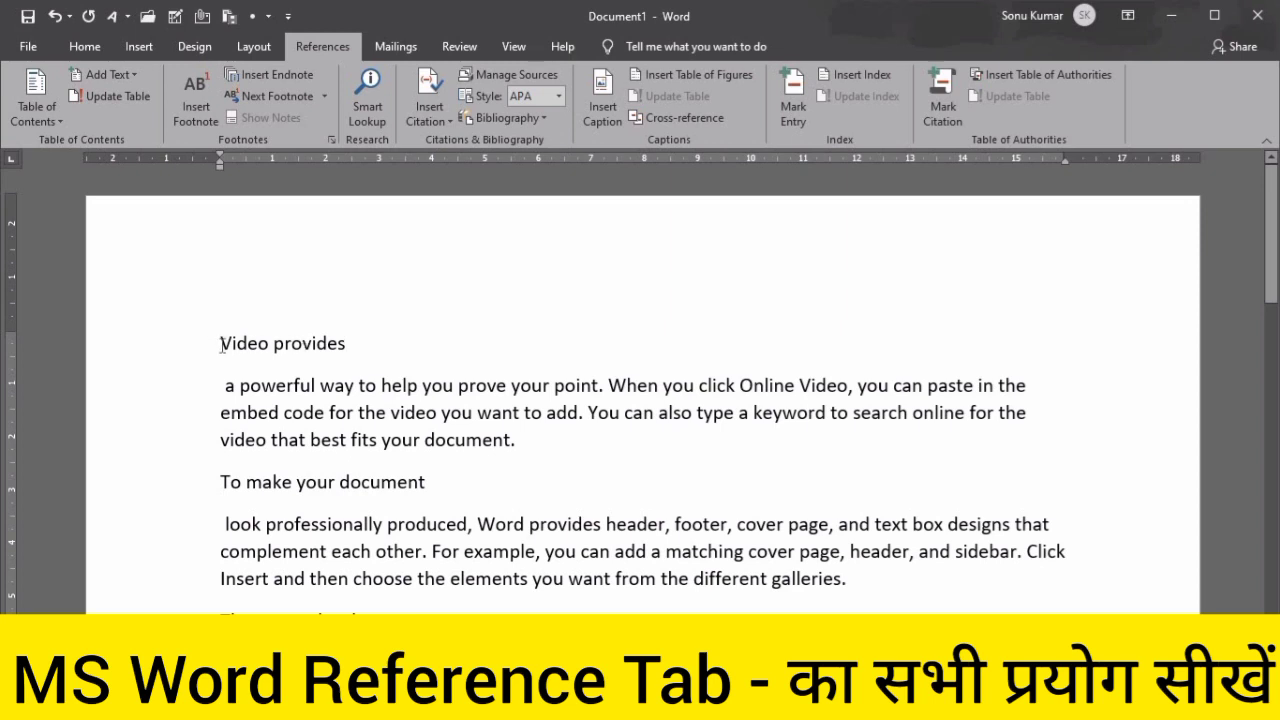
Multi-select the four heading lines and apply the Heading 1 style from Home
{"action": "left_click_drag", "start_coordinate": [222, 345], "coordinate": [378, 337]}
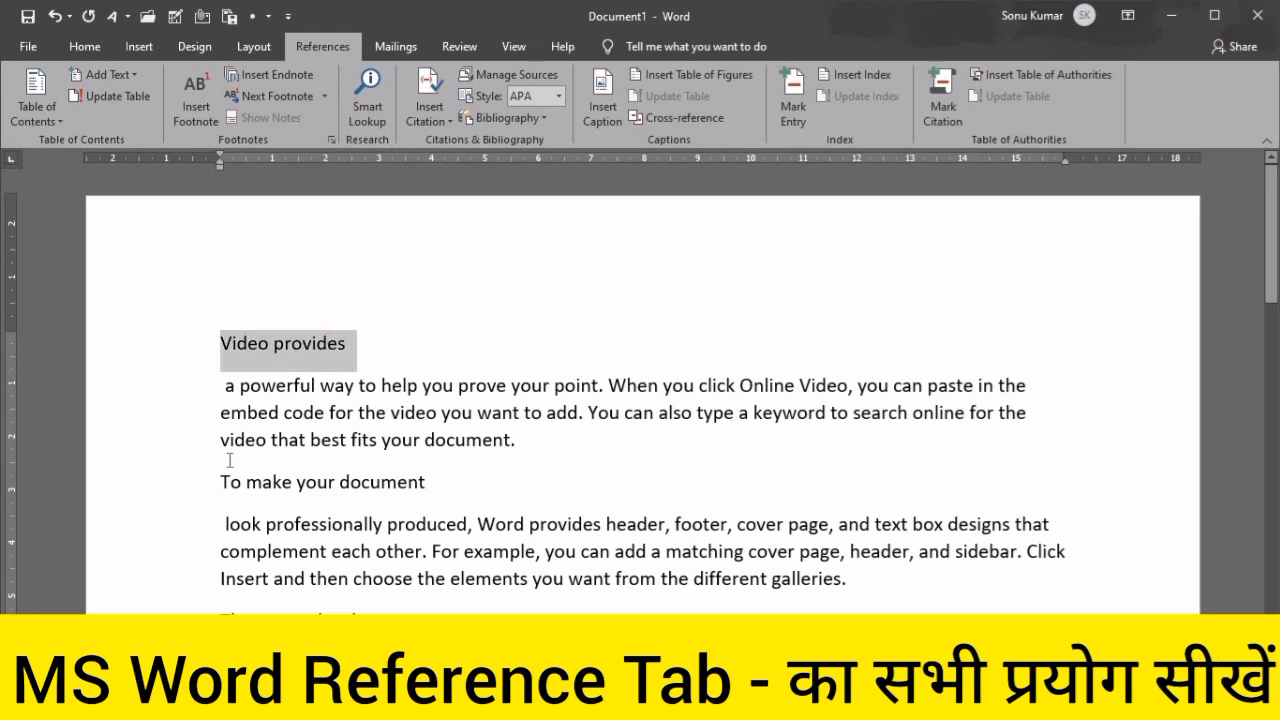
{"action": "scroll", "coordinate": [258, 346], "scroll_direction": "down", "scroll_amount": 1}
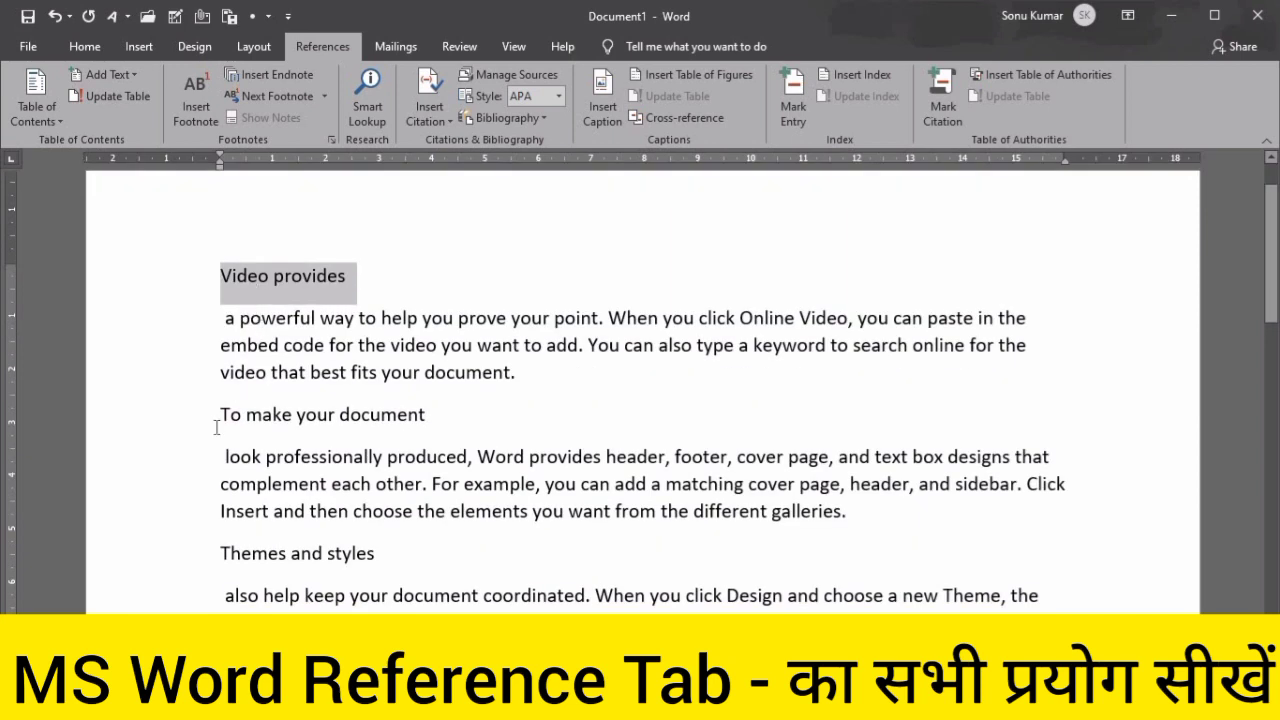
{"action": "left_click_drag", "start_coordinate": [219, 416], "coordinate": [432, 416]}
{"action": "scroll", "coordinate": [233, 297], "scroll_direction": "down", "scroll_amount": 4}
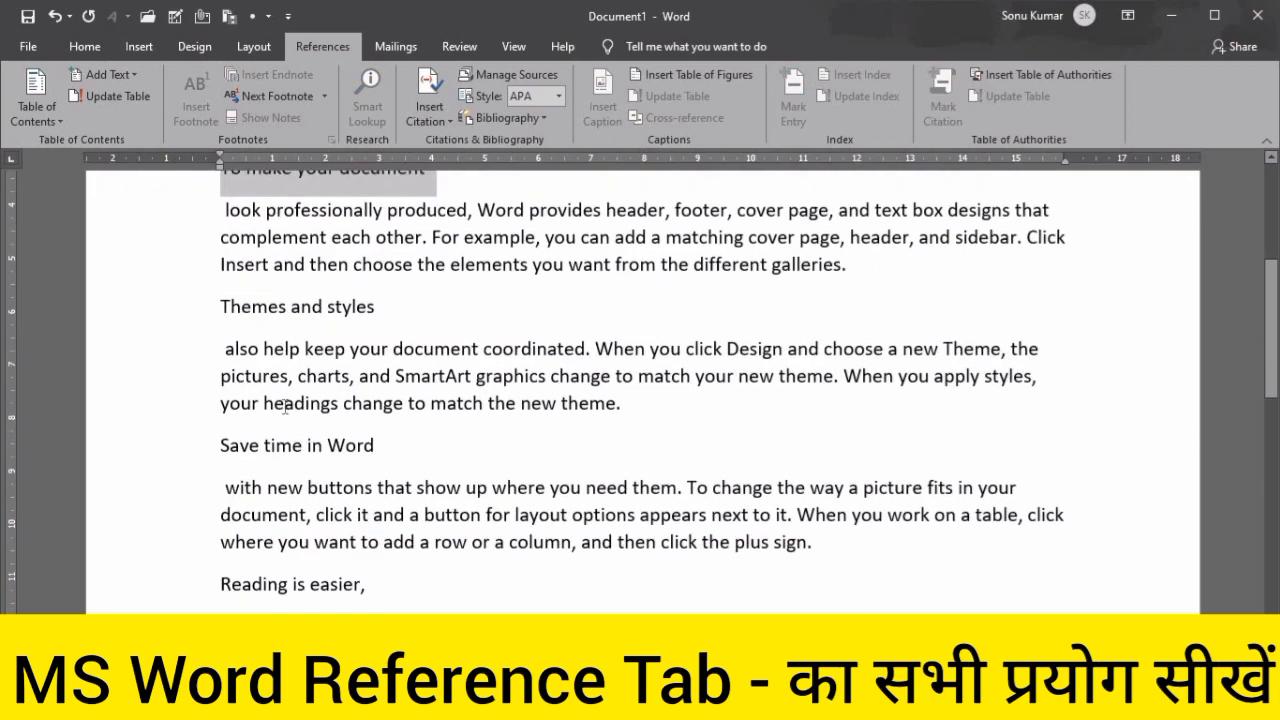
{"action": "left_click_drag", "start_coordinate": [219, 283], "coordinate": [384, 288]}
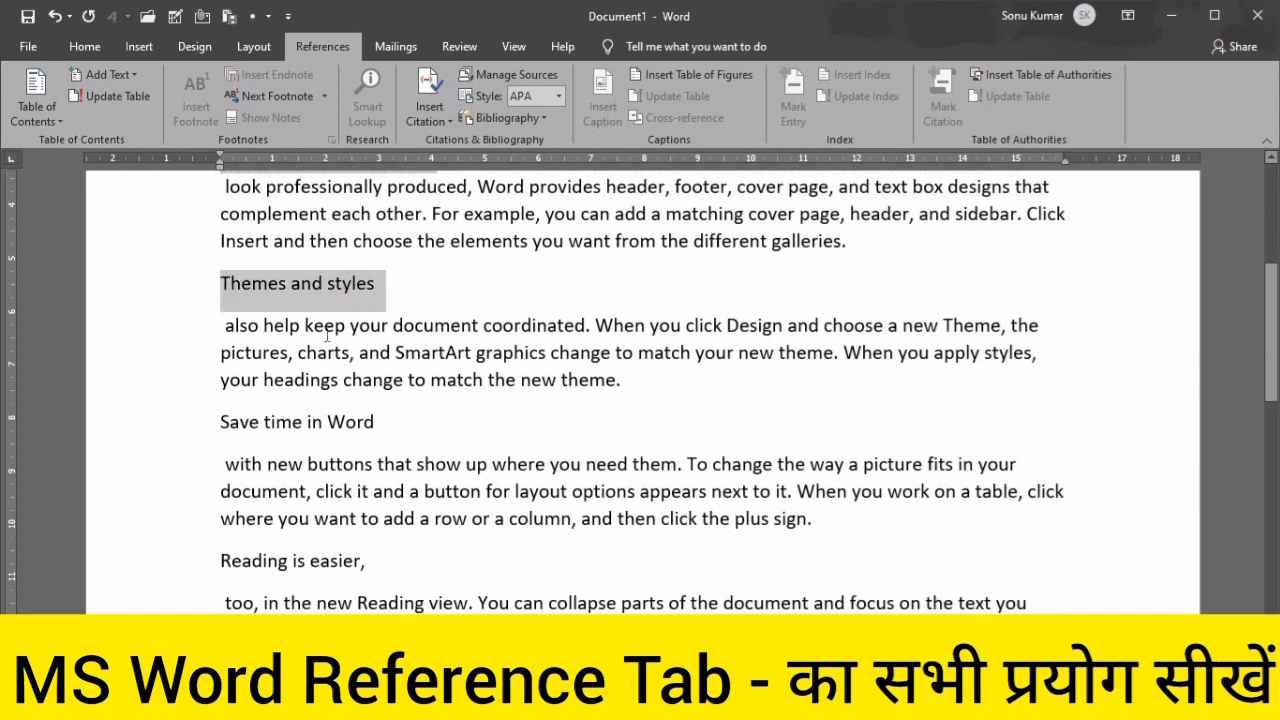
{"action": "left_click_drag", "start_coordinate": [216, 421], "coordinate": [372, 421]}
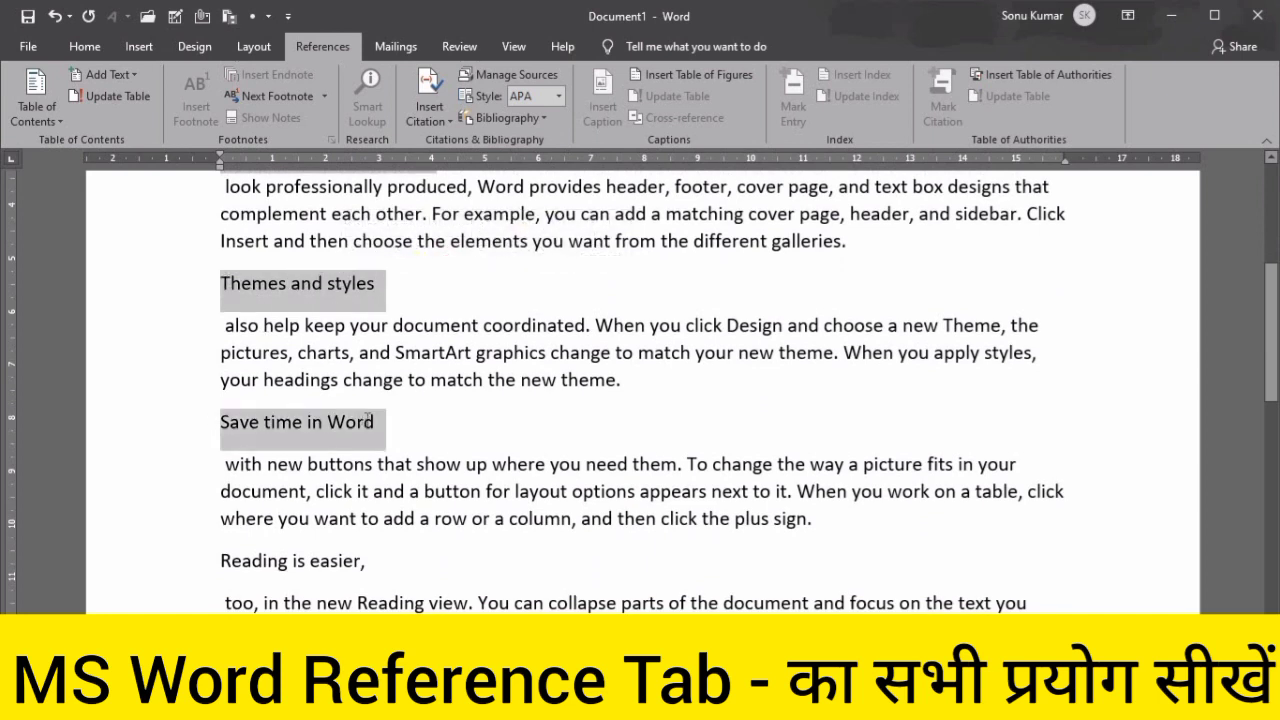
{"action": "scroll", "coordinate": [291, 314], "scroll_direction": "up", "scroll_amount": 5}
{"action": "left_click", "coordinate": [85, 46]}
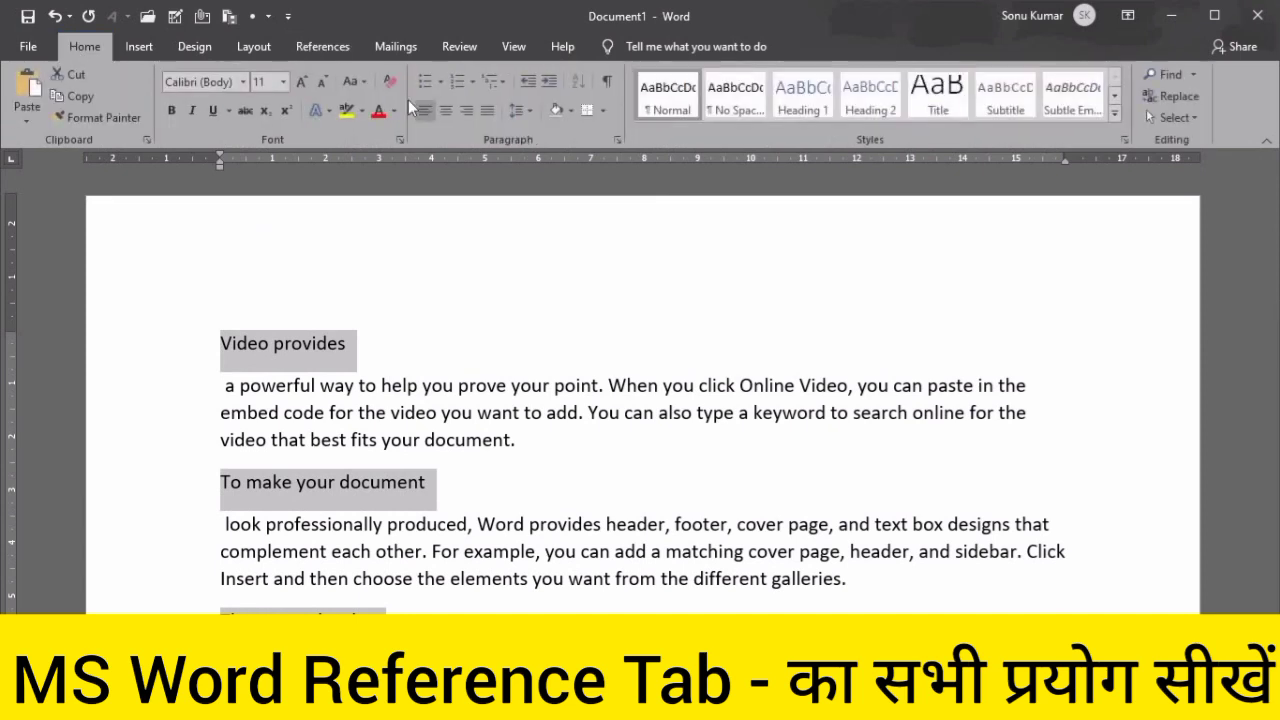
{"action": "left_click", "coordinate": [802, 100]}
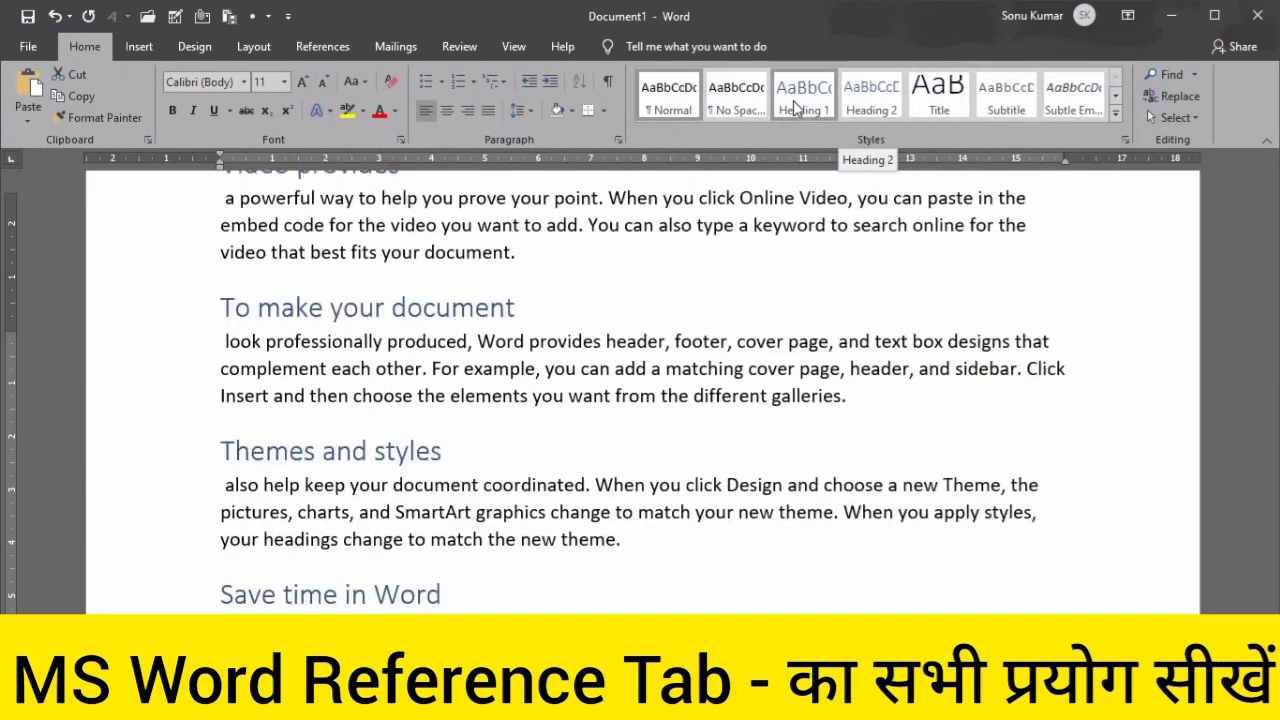
{"action": "left_click", "coordinate": [803, 97]}
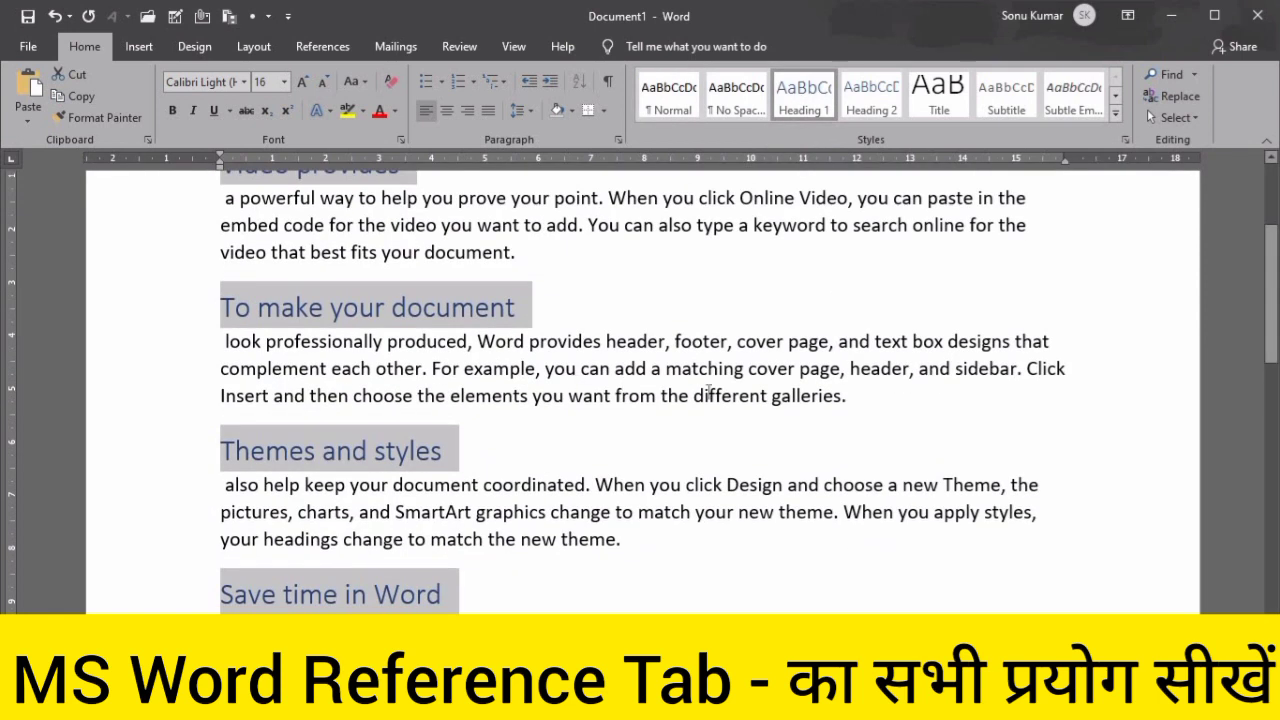
{"action": "left_click", "coordinate": [564, 322]}
{"action": "scroll", "coordinate": [491, 390], "scroll_direction": "up", "scroll_amount": 3}
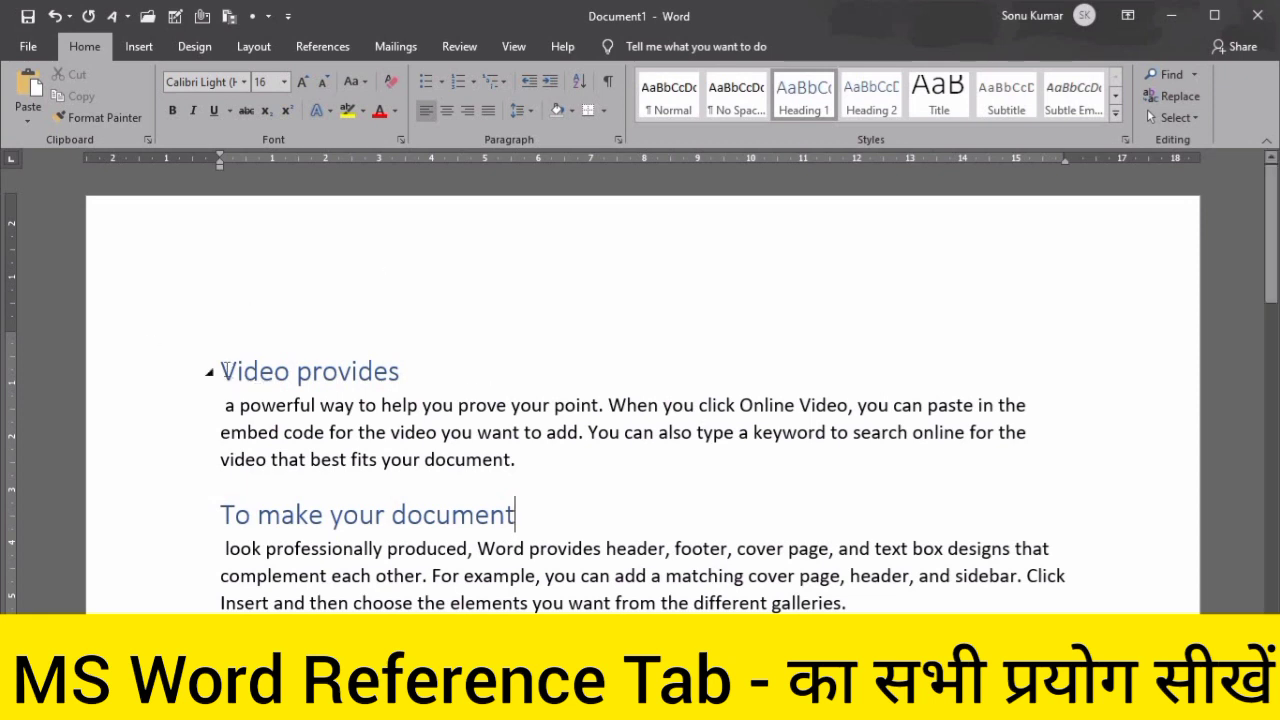
Insert a blank page before the text and place the caret on it
{"action": "left_click", "coordinate": [136, 47]}
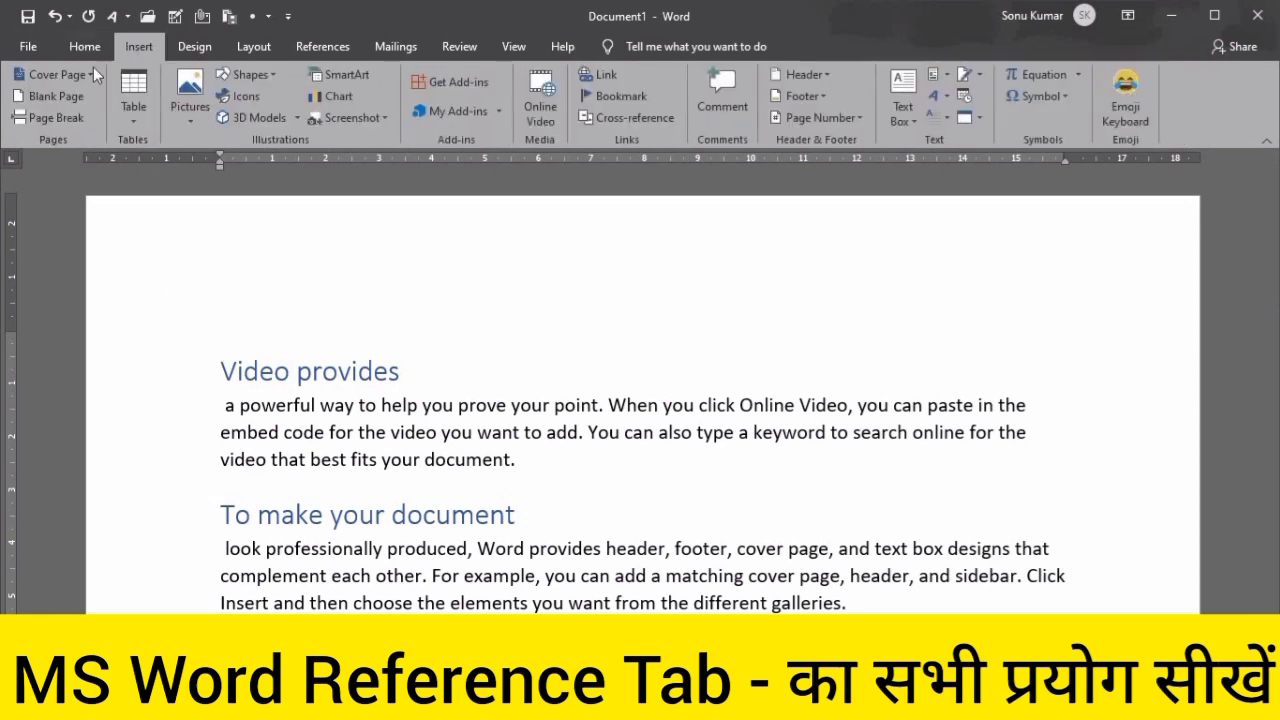
{"action": "left_click", "coordinate": [52, 96]}
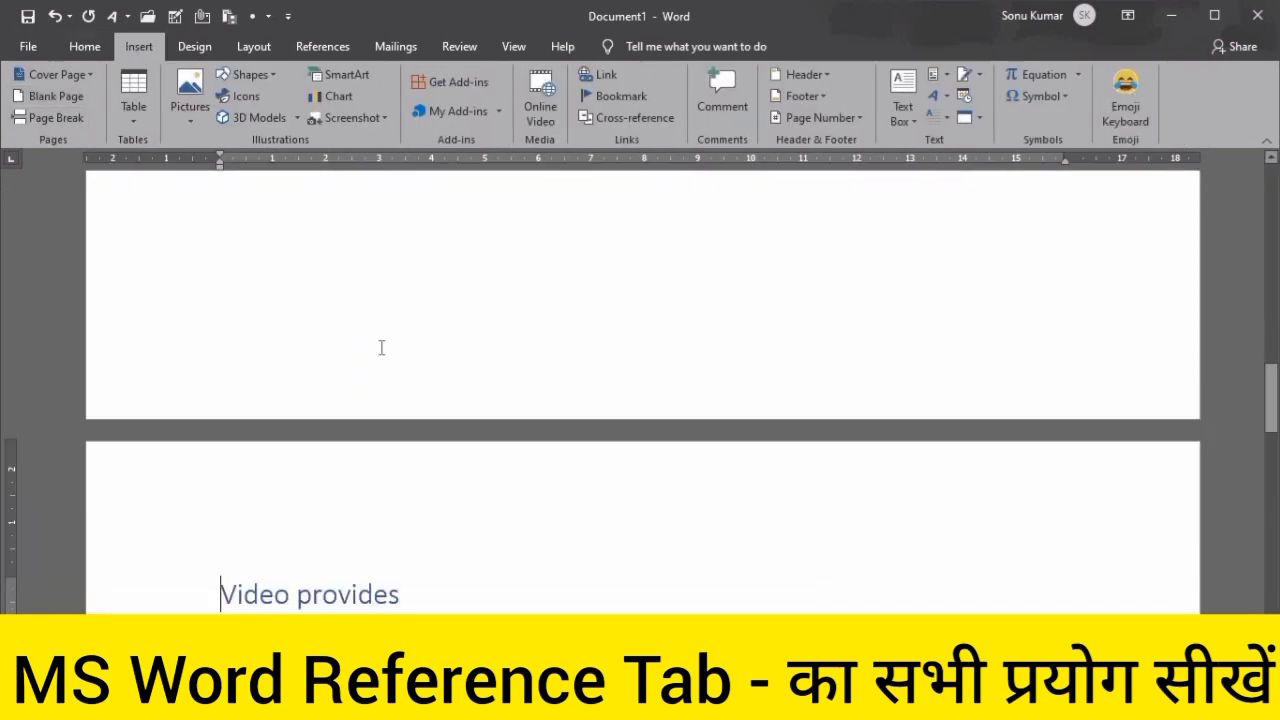
{"action": "scroll", "coordinate": [372, 336], "scroll_direction": "up", "scroll_amount": 5}
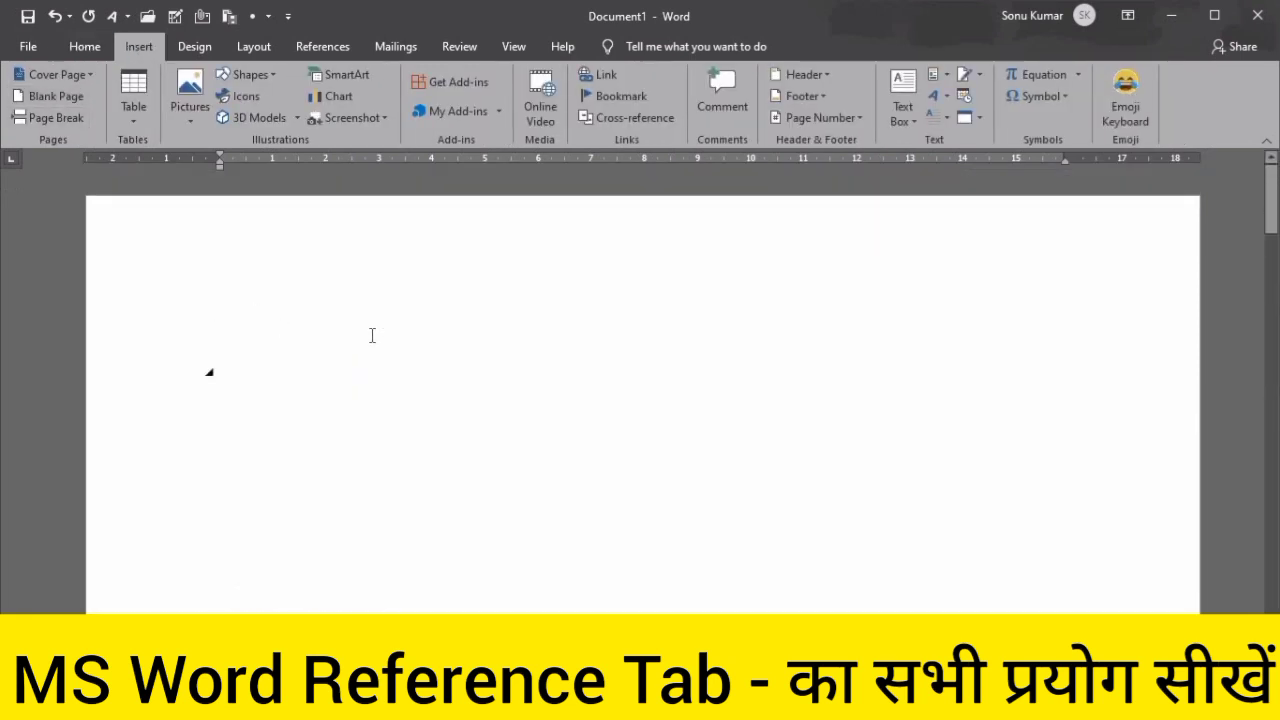
{"action": "left_click", "coordinate": [372, 336]}
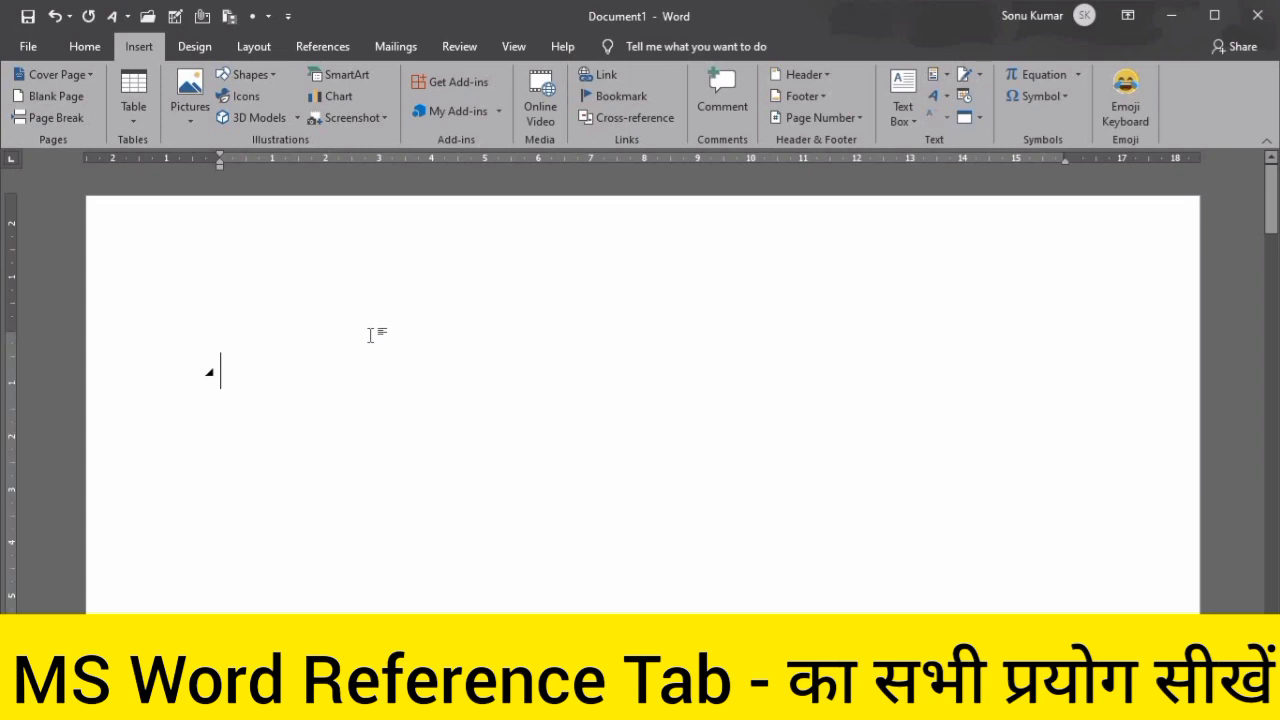
Insert Automatic Table 1 so a Contents table lists the headings
{"action": "left_click", "coordinate": [310, 50]}
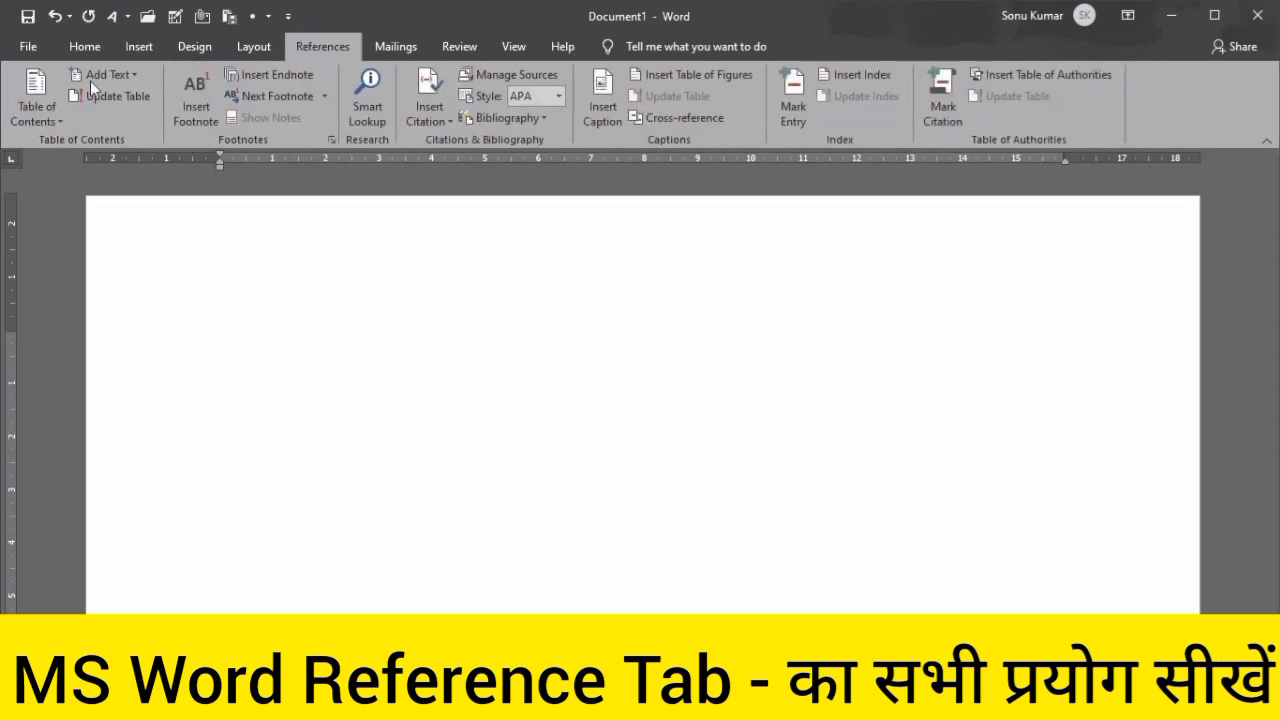
{"action": "left_click", "coordinate": [33, 112]}
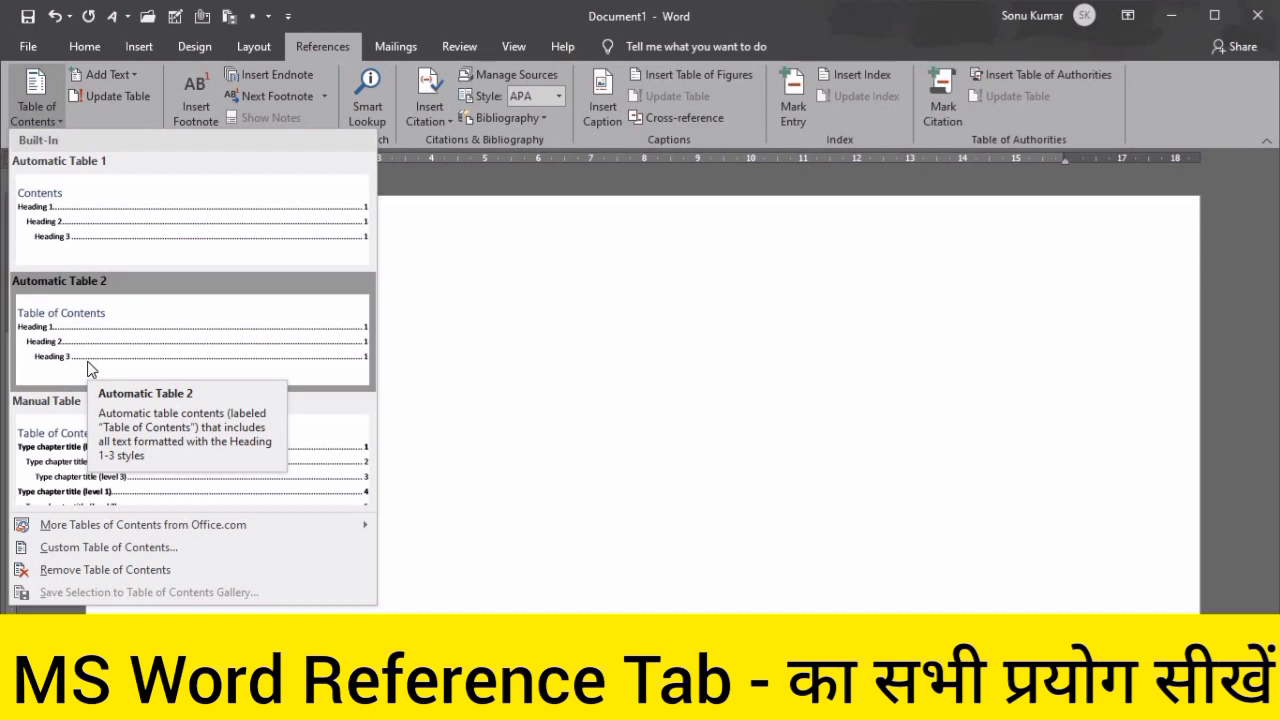
{"action": "left_click", "coordinate": [115, 225]}
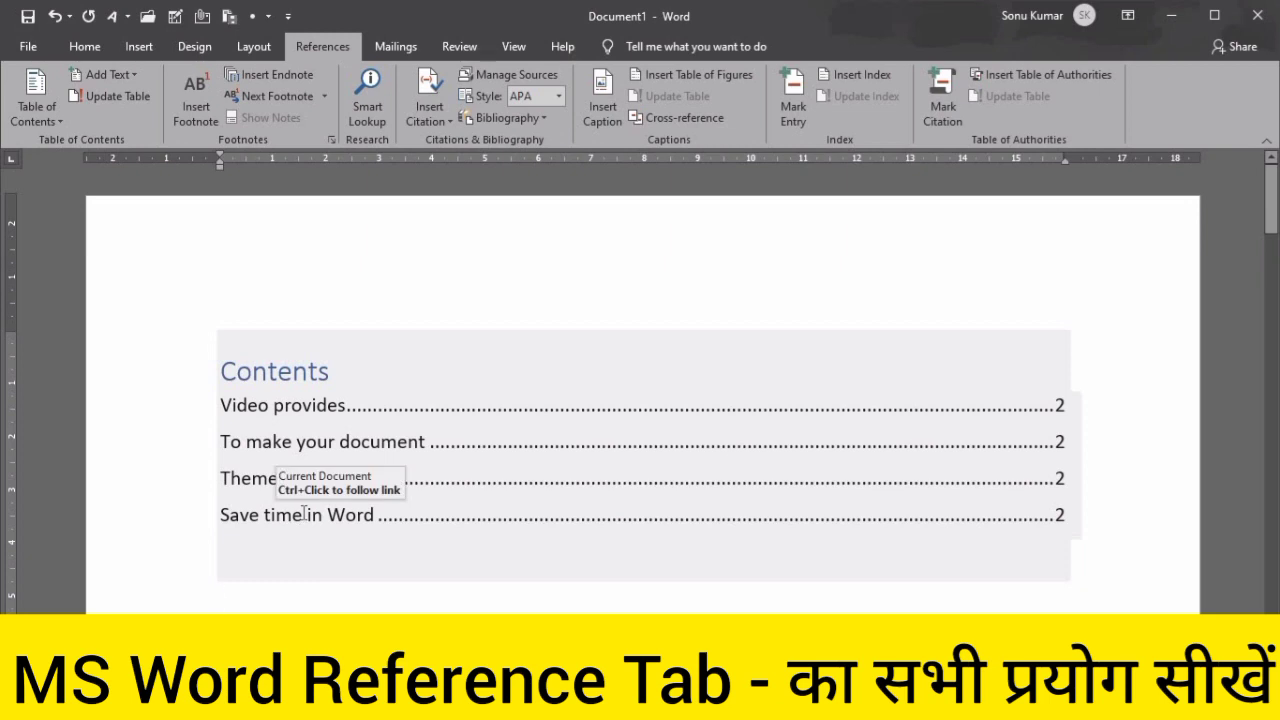
{"action": "left_click", "coordinate": [271, 543]}
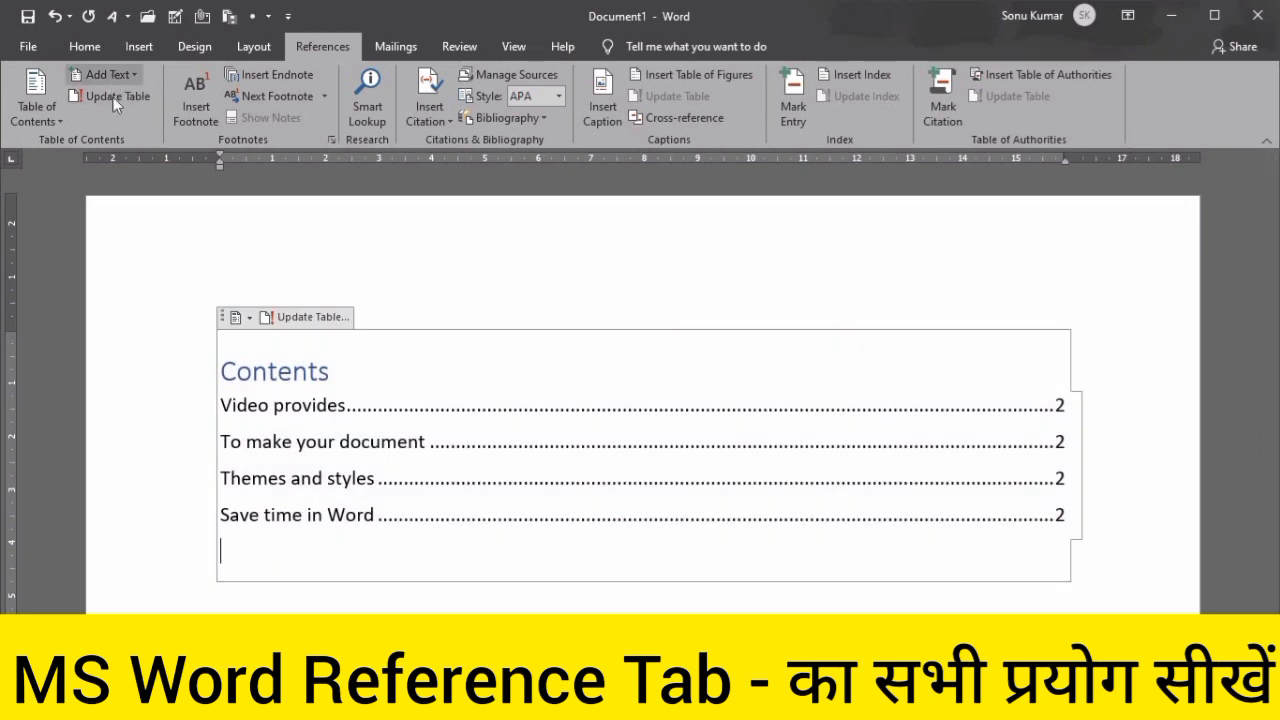
Place the caret below the Contents table and view the Add Text level choices
{"action": "left_click", "coordinate": [242, 600]}
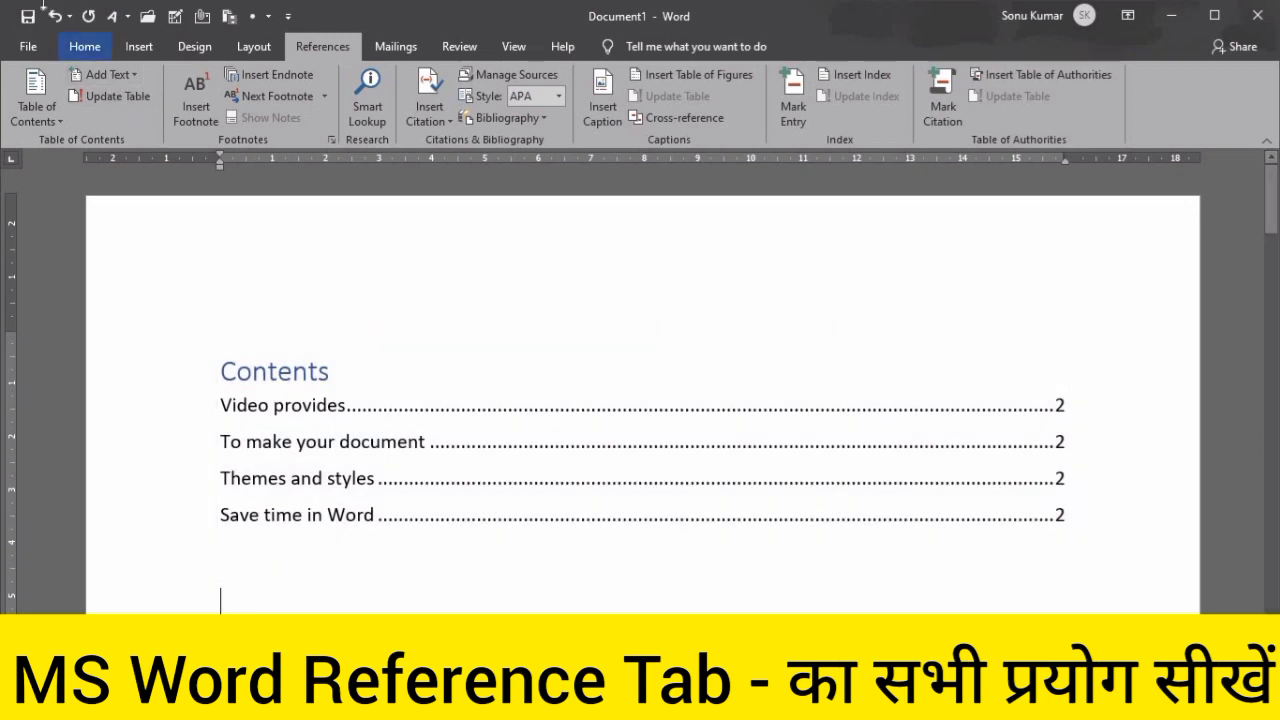
{"action": "left_click", "coordinate": [118, 73]}
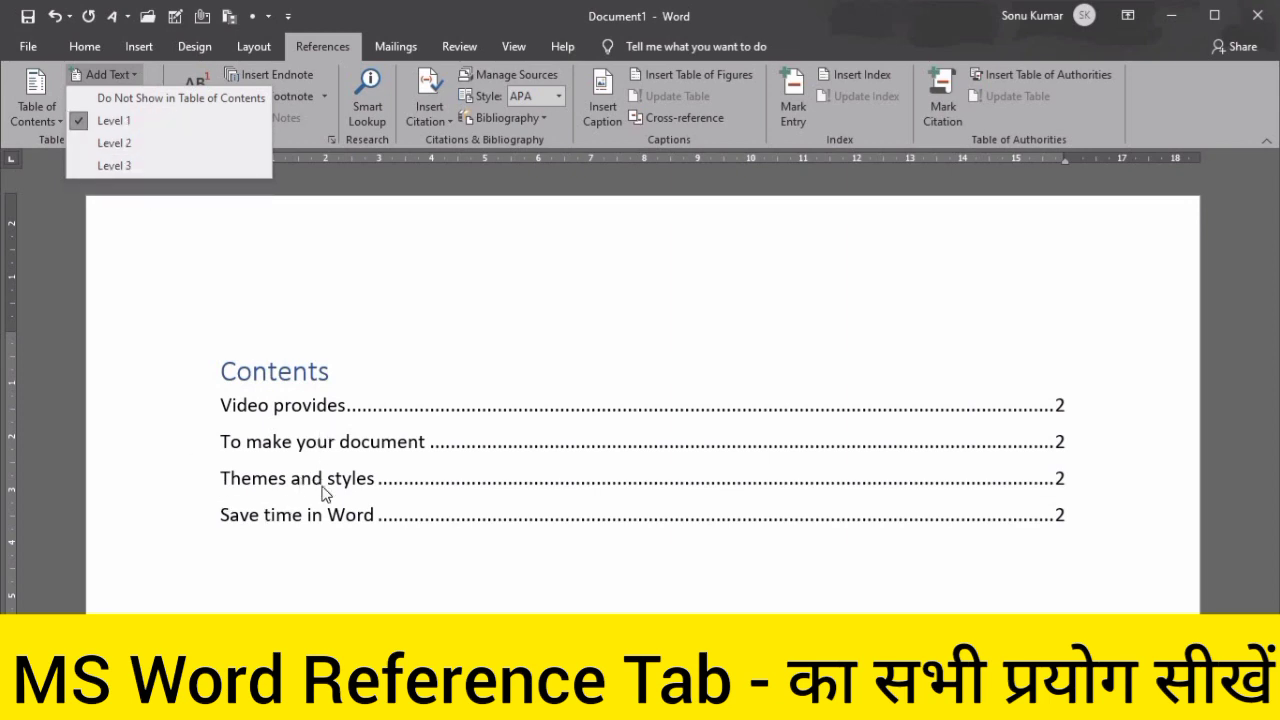
{"action": "scroll", "coordinate": [323, 482], "scroll_direction": "down", "scroll_amount": 3}
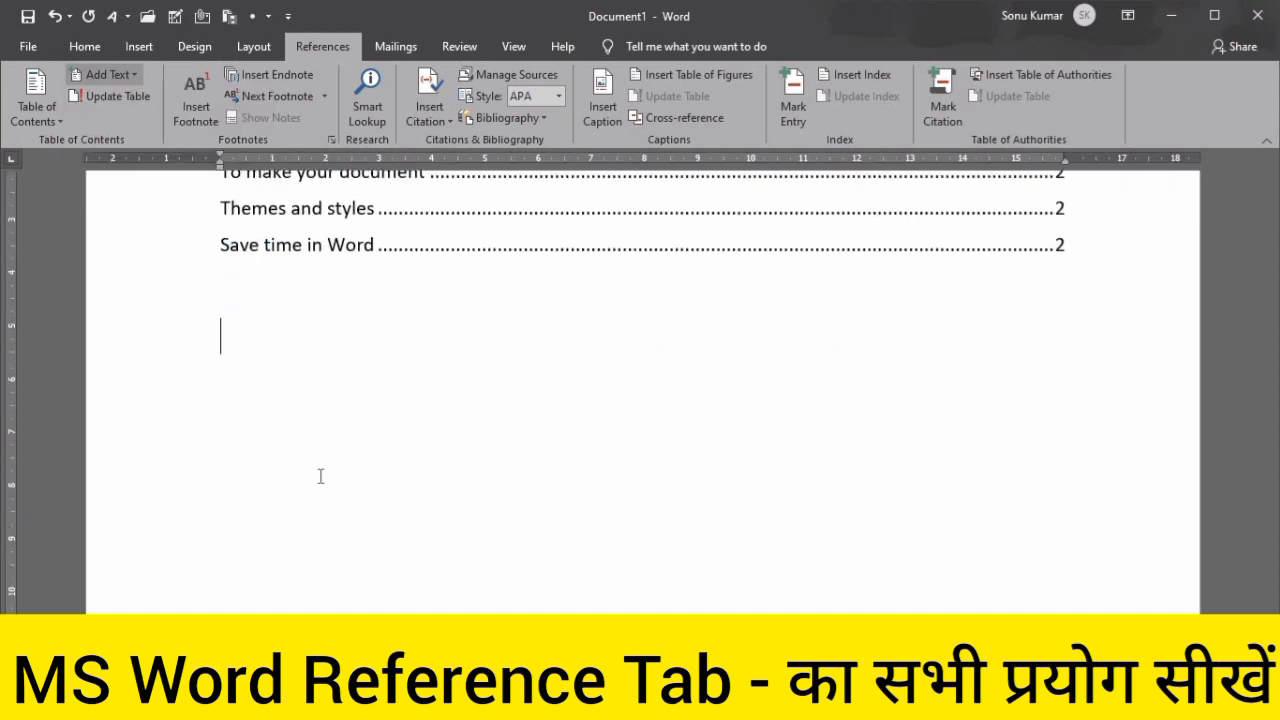
Try Show levels values in Custom Table of Contents, cancel at 3, then reopen Add Text
{"action": "left_click", "coordinate": [38, 114]}
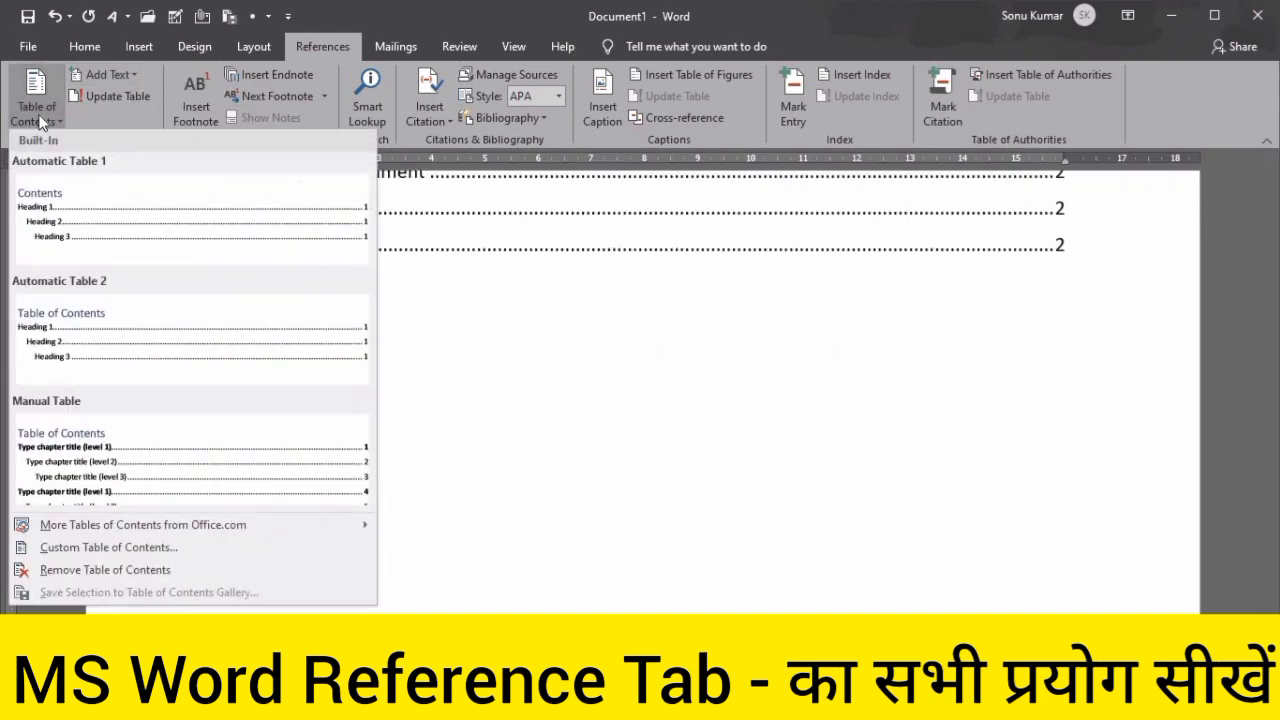
{"action": "left_click", "coordinate": [97, 548]}
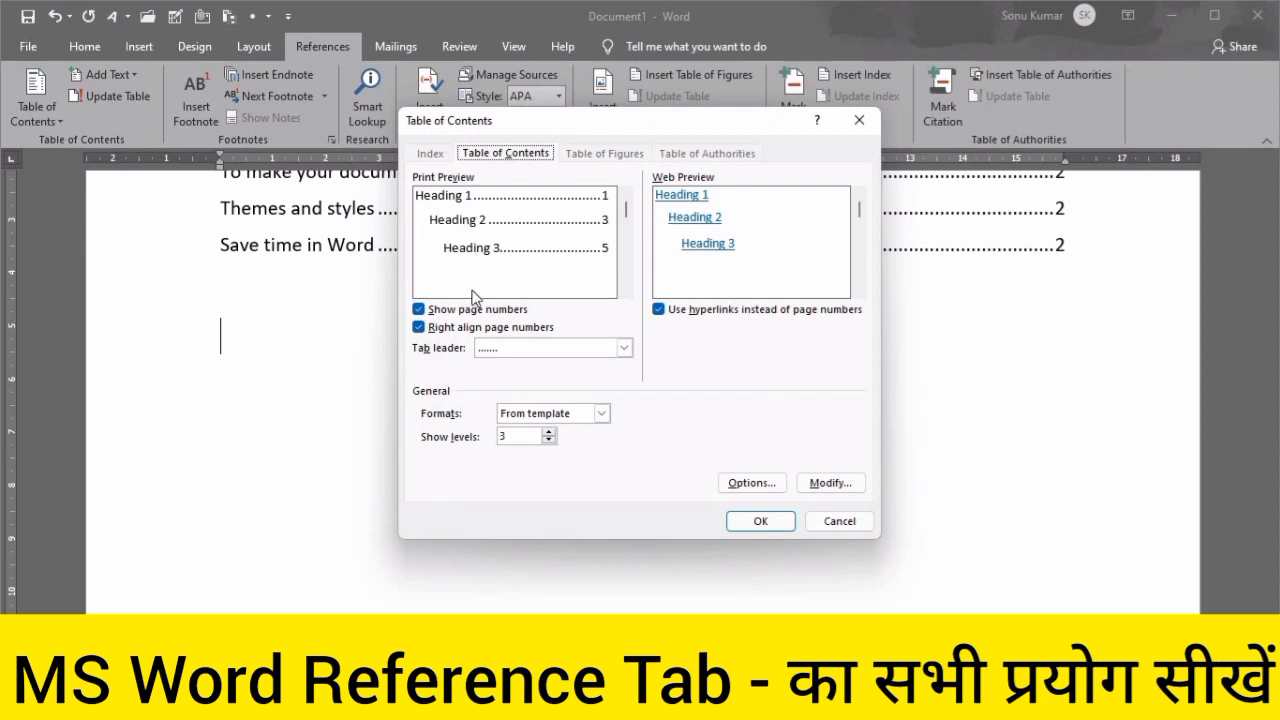
{"action": "left_click", "coordinate": [549, 441]}
{"action": "left_click", "coordinate": [548, 440]}
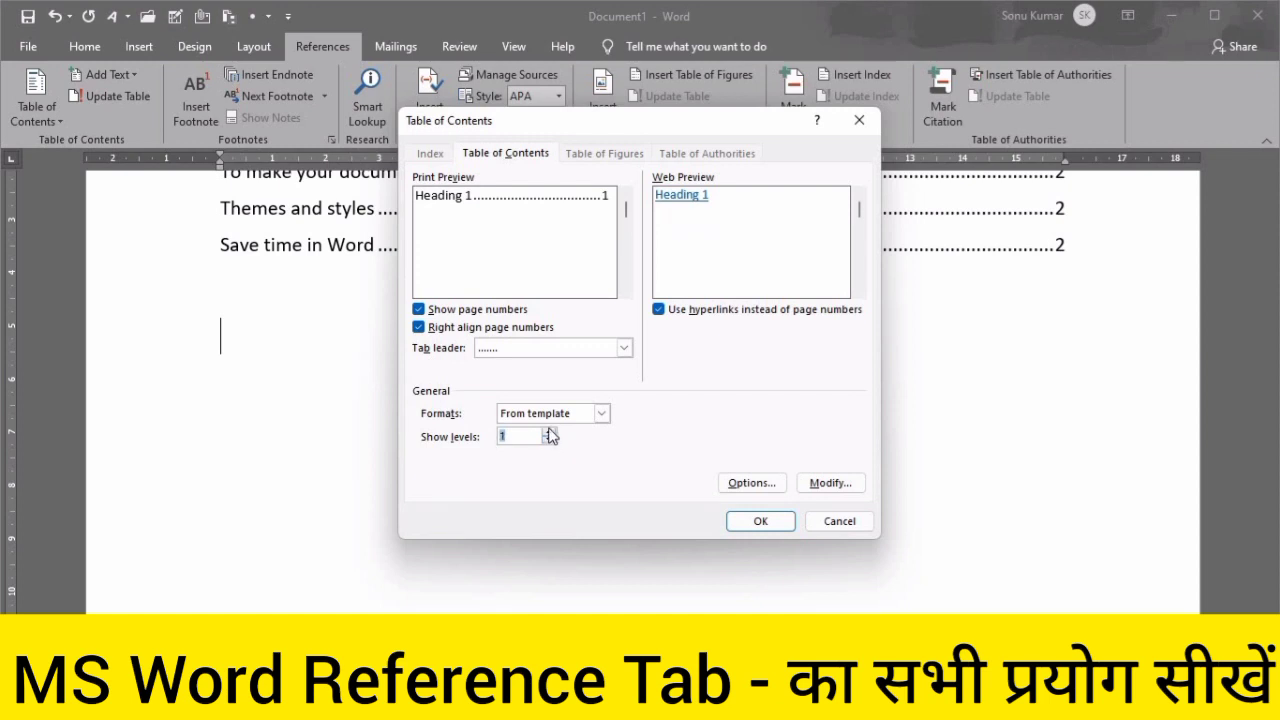
{"action": "left_click", "coordinate": [547, 431]}
{"action": "left_click", "coordinate": [548, 432]}
{"action": "left_click", "coordinate": [548, 432]}
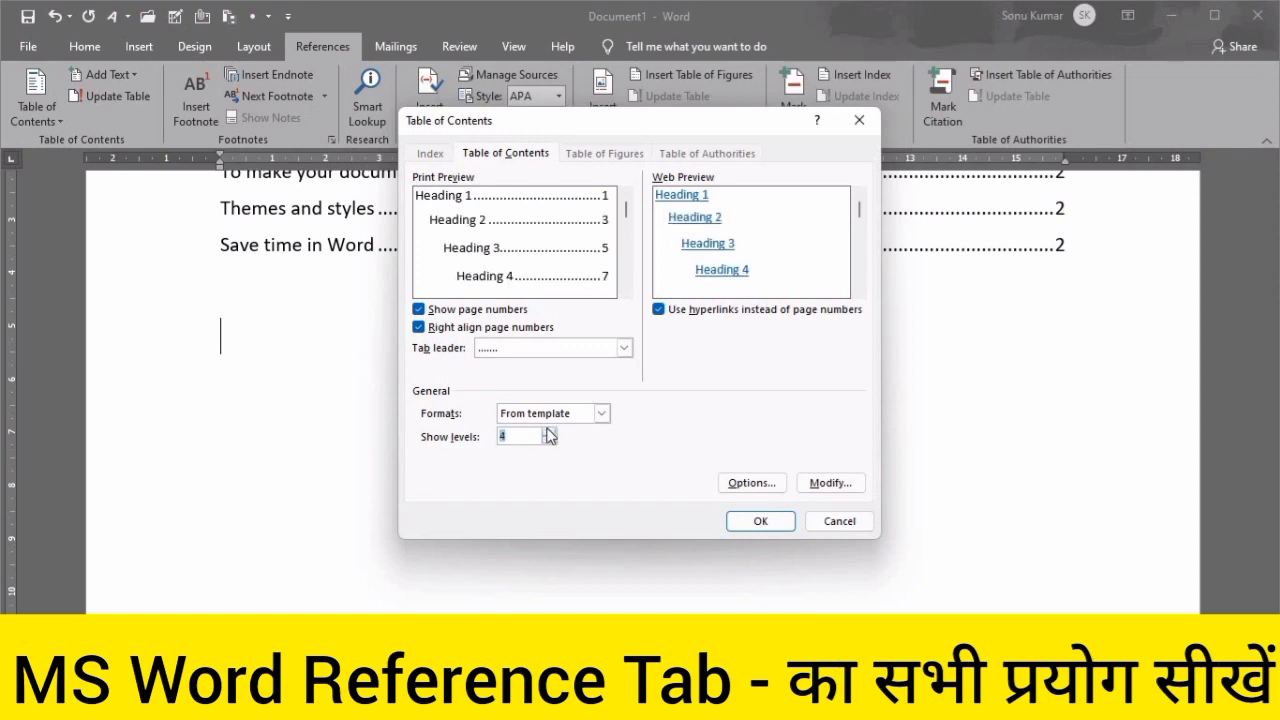
{"action": "left_click", "coordinate": [548, 432]}
{"action": "left_click", "coordinate": [548, 432]}
{"action": "left_click", "coordinate": [548, 432]}
{"action": "left_click", "coordinate": [549, 442]}
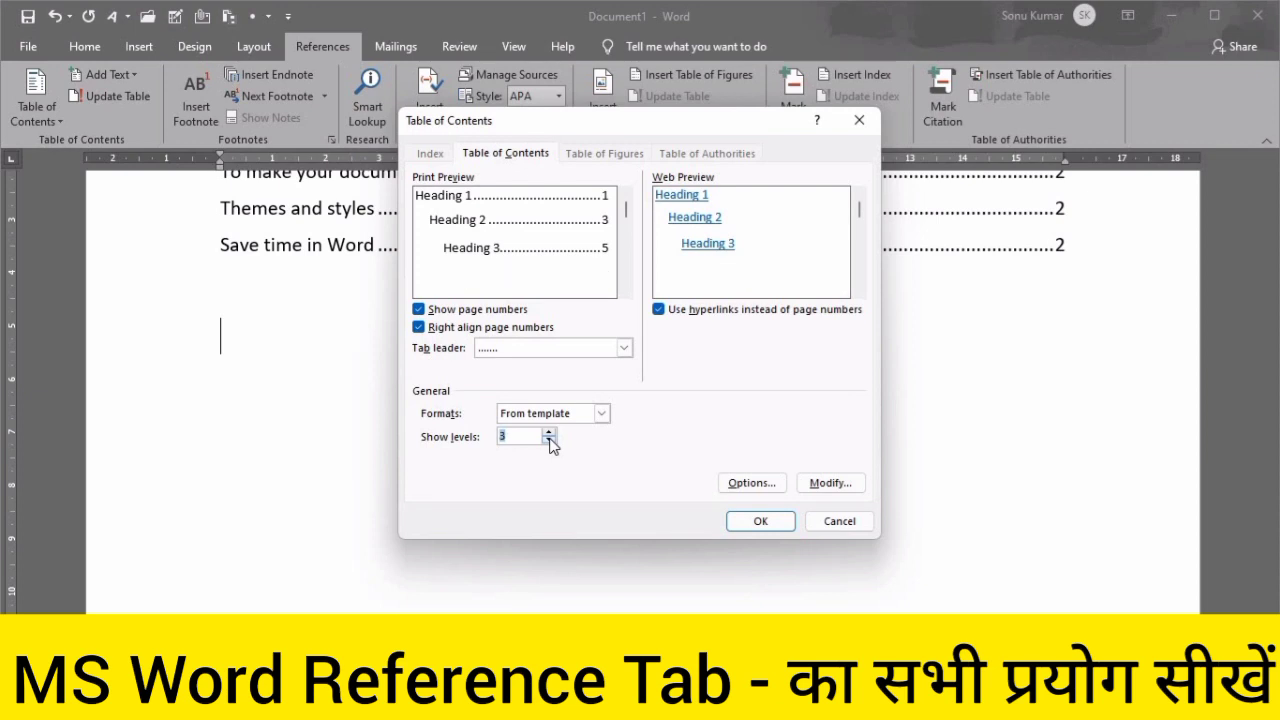
{"action": "left_click", "coordinate": [854, 529]}
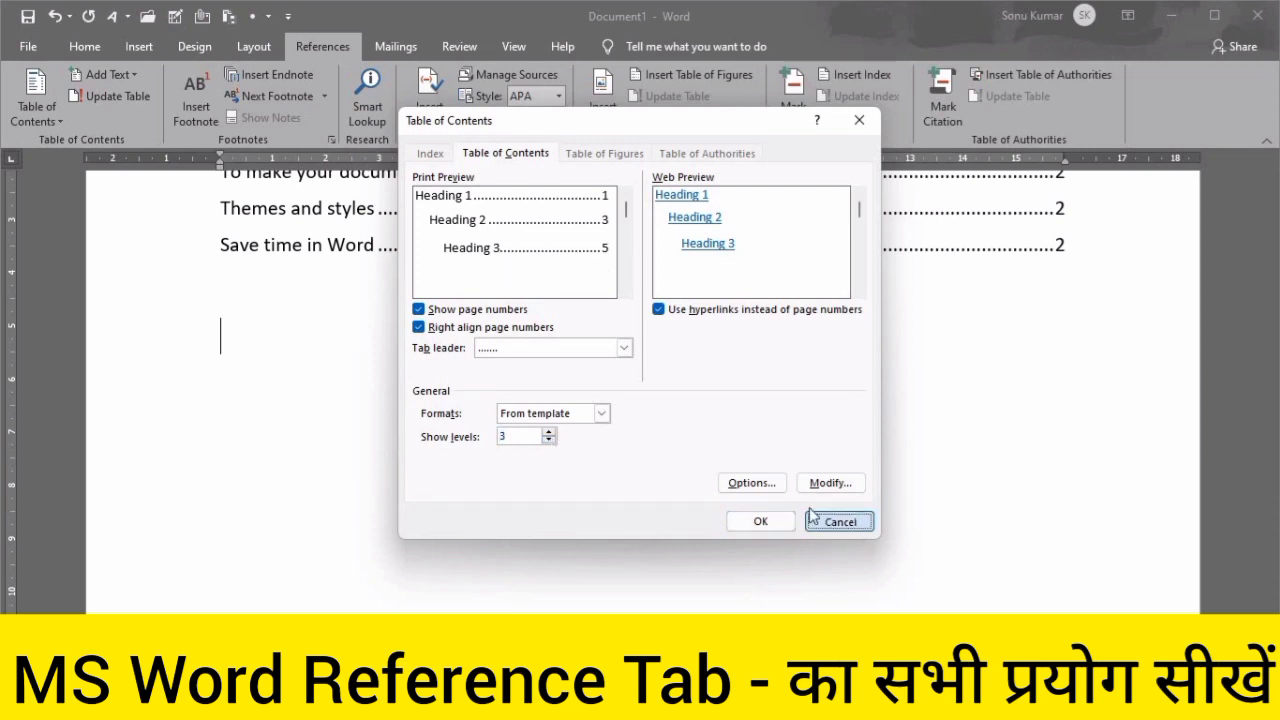
{"action": "left_click", "coordinate": [132, 74]}
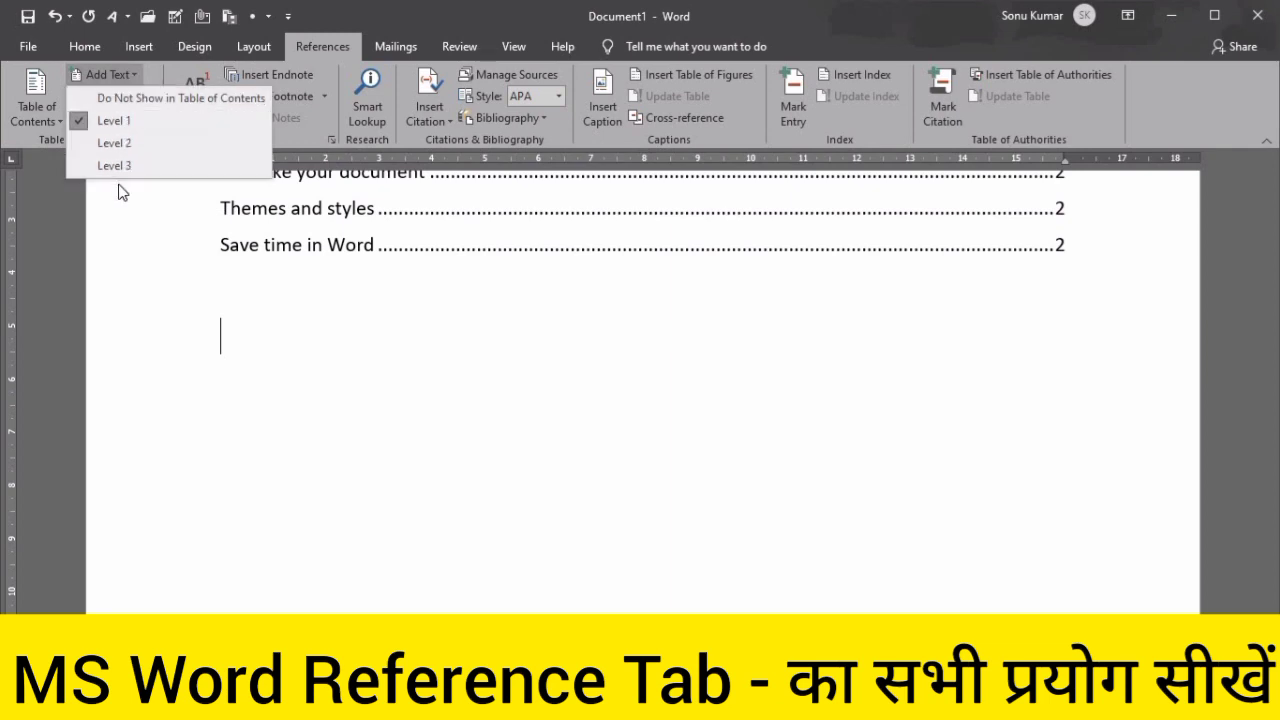
Select 'Reading is easier,' on page 2 and apply Heading 1 from Home
{"action": "scroll", "coordinate": [350, 390], "scroll_direction": "up", "scroll_amount": 3}
{"action": "scroll", "coordinate": [303, 363], "scroll_direction": "up", "scroll_amount": 1}
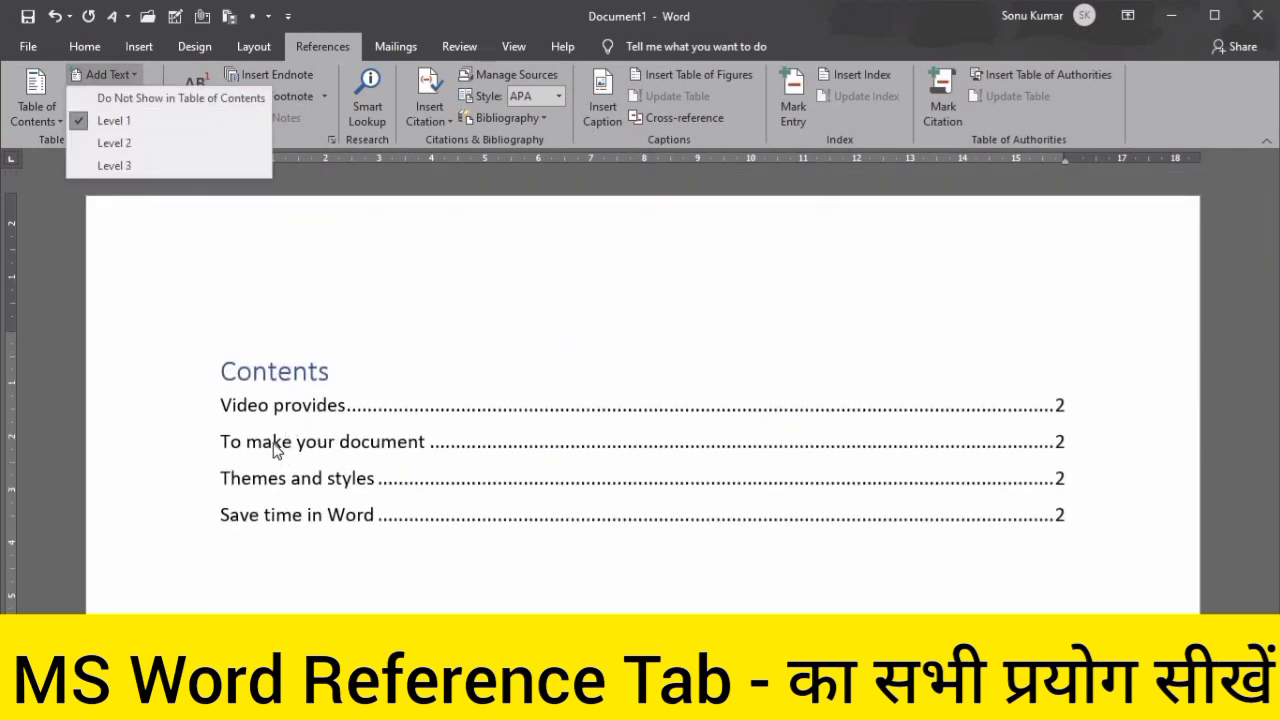
{"action": "left_click", "coordinate": [85, 46]}
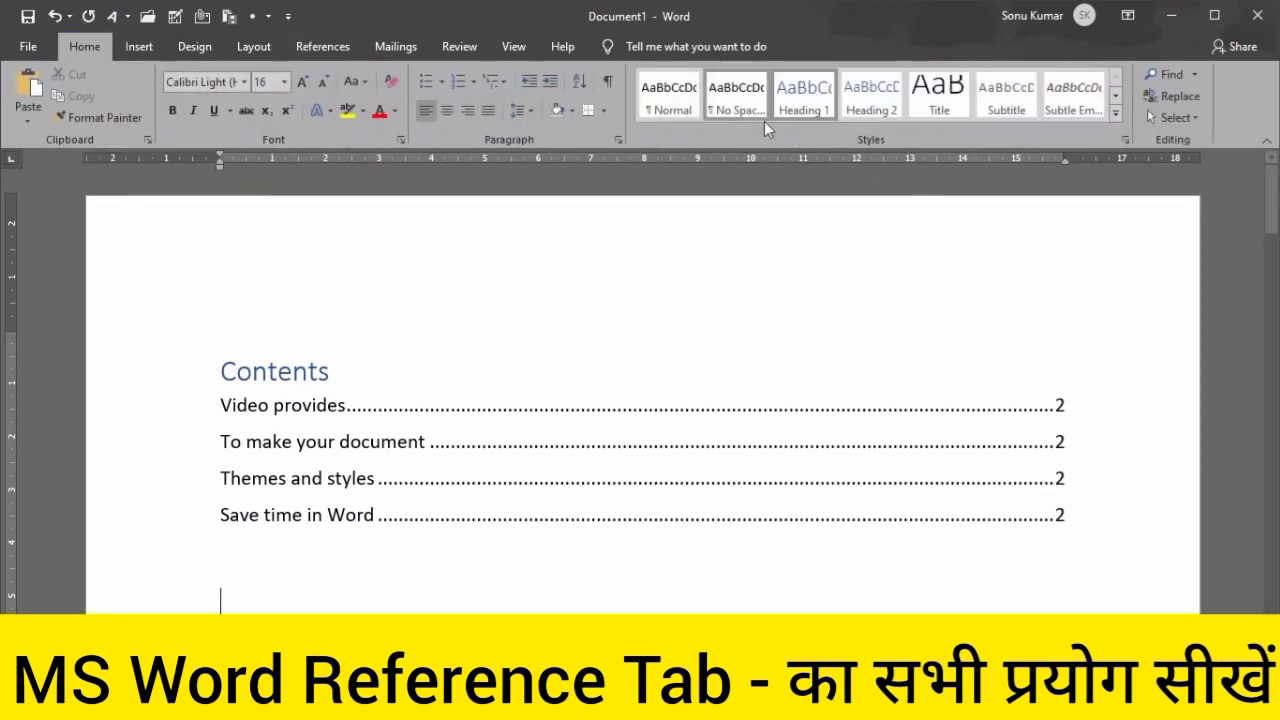
{"action": "left_click", "coordinate": [322, 46]}
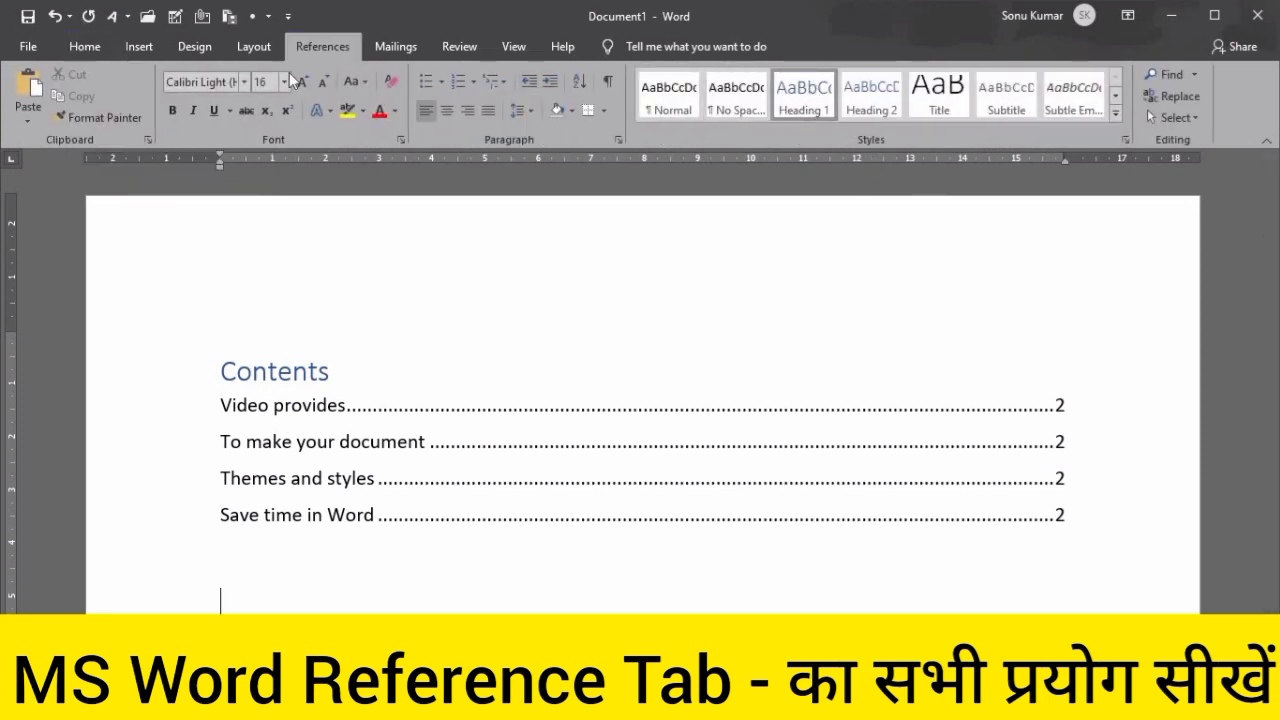
{"action": "left_click", "coordinate": [292, 530]}
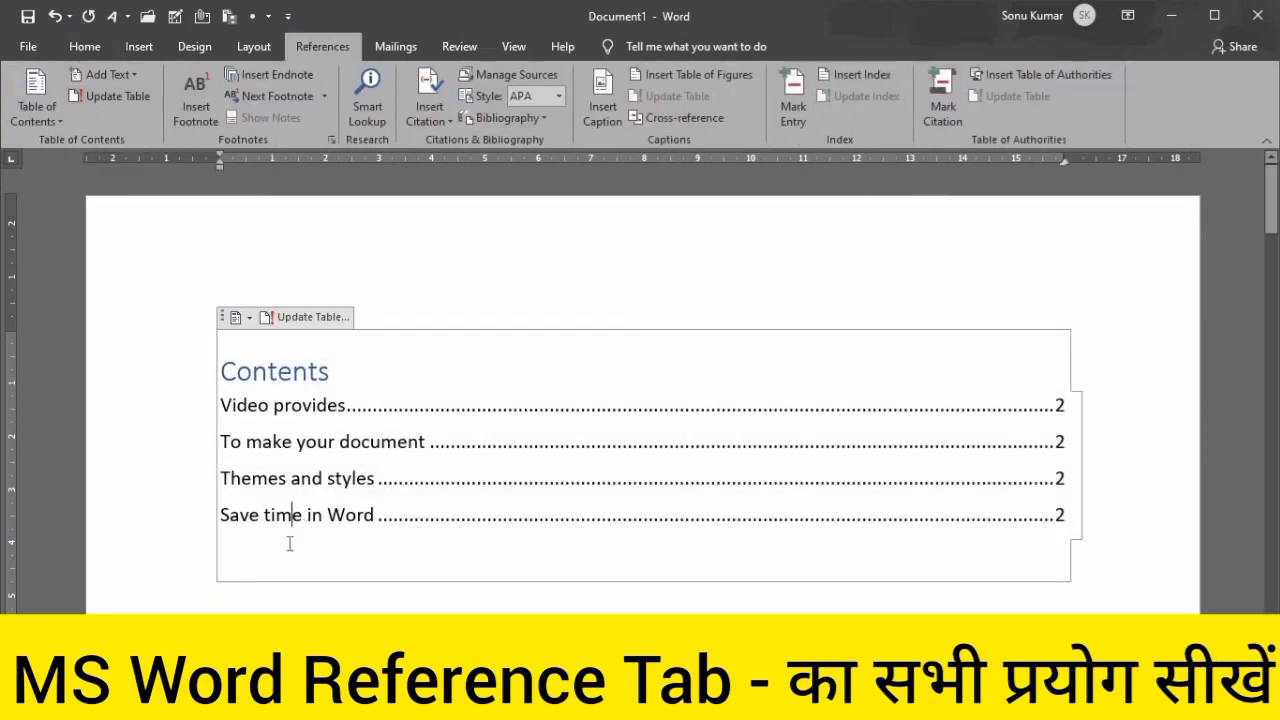
{"action": "scroll", "coordinate": [265, 567], "scroll_direction": "down", "scroll_amount": 12}
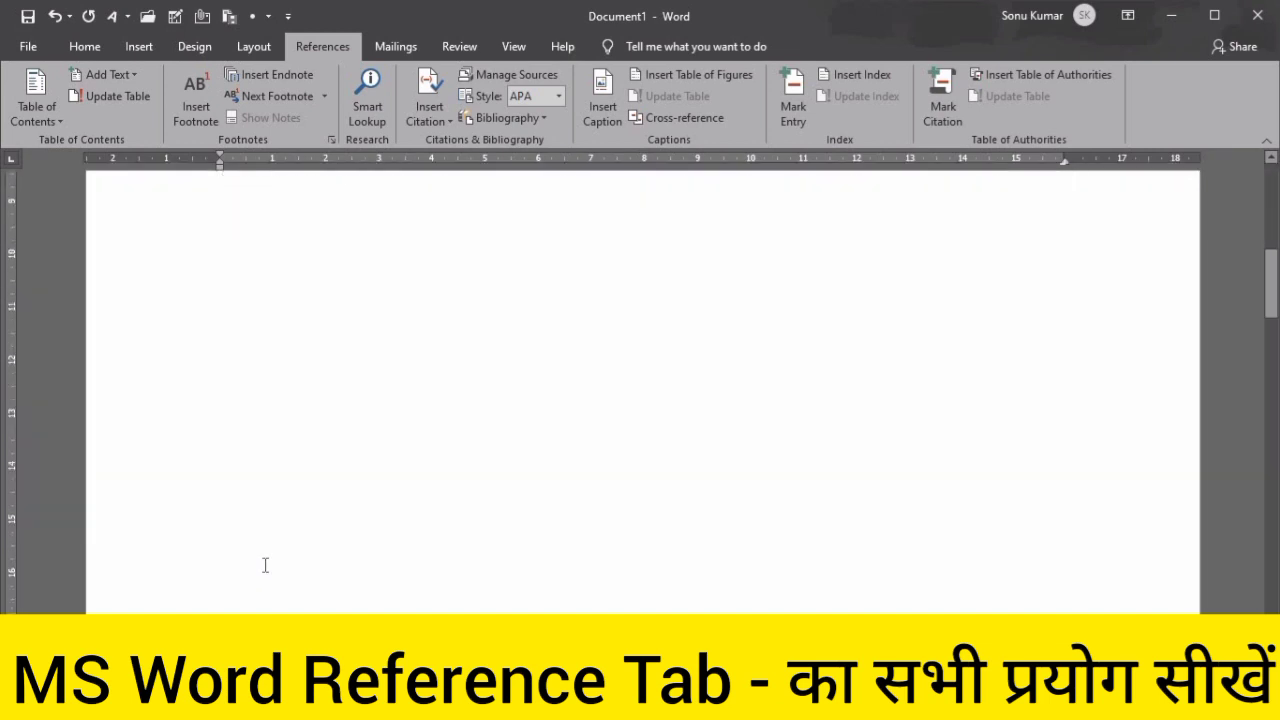
{"action": "scroll", "coordinate": [254, 545], "scroll_direction": "down", "scroll_amount": 5}
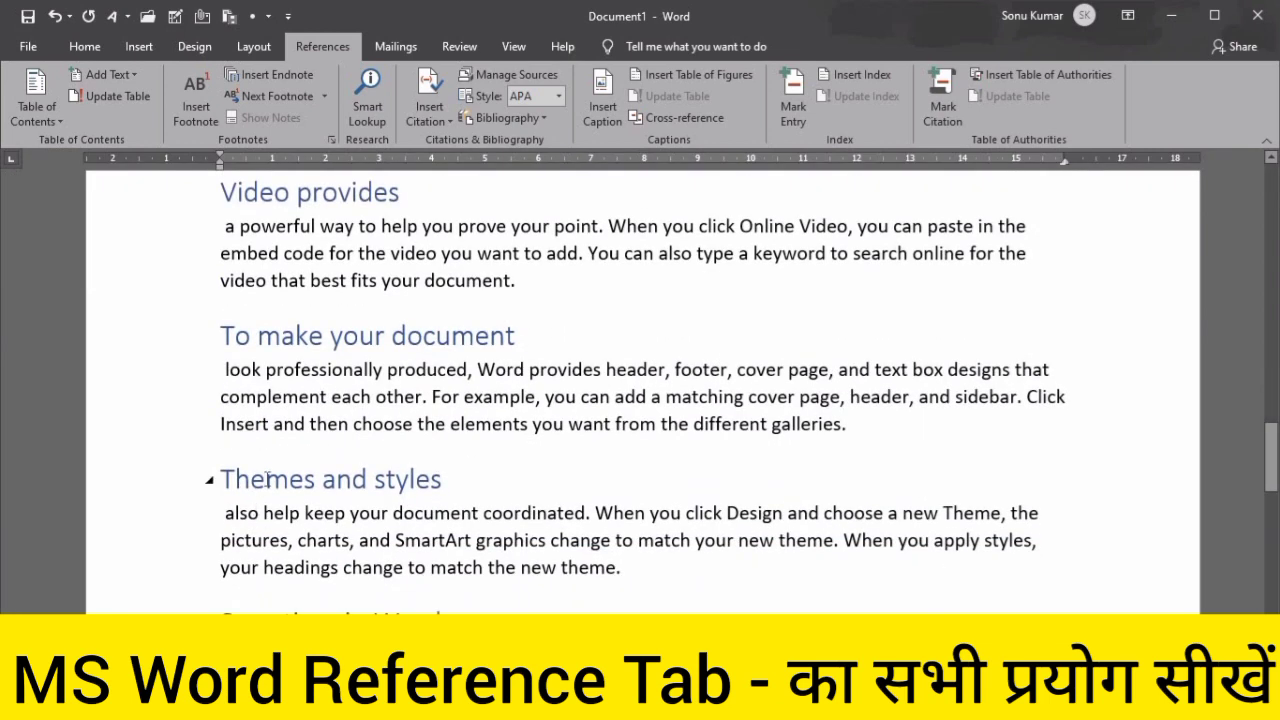
{"action": "scroll", "coordinate": [320, 462], "scroll_direction": "down", "scroll_amount": 6}
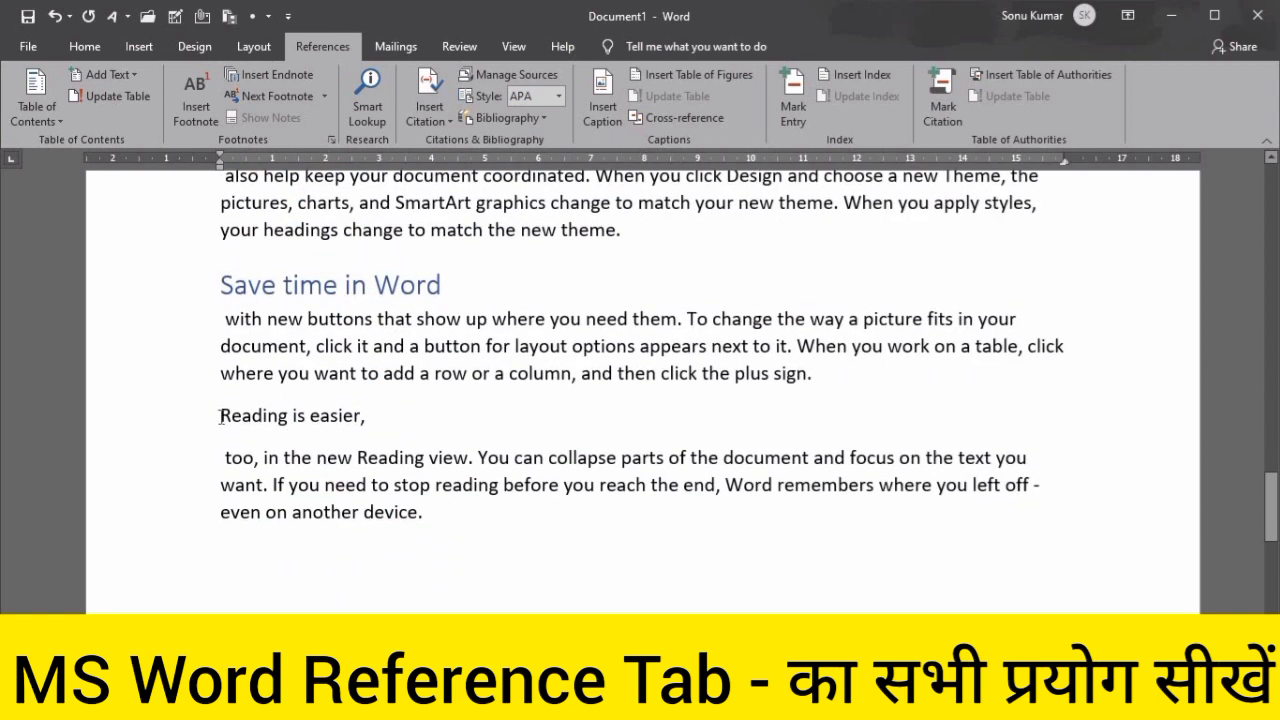
{"action": "left_click_drag", "start_coordinate": [220, 415], "coordinate": [380, 418]}
{"action": "left_click", "coordinate": [90, 52]}
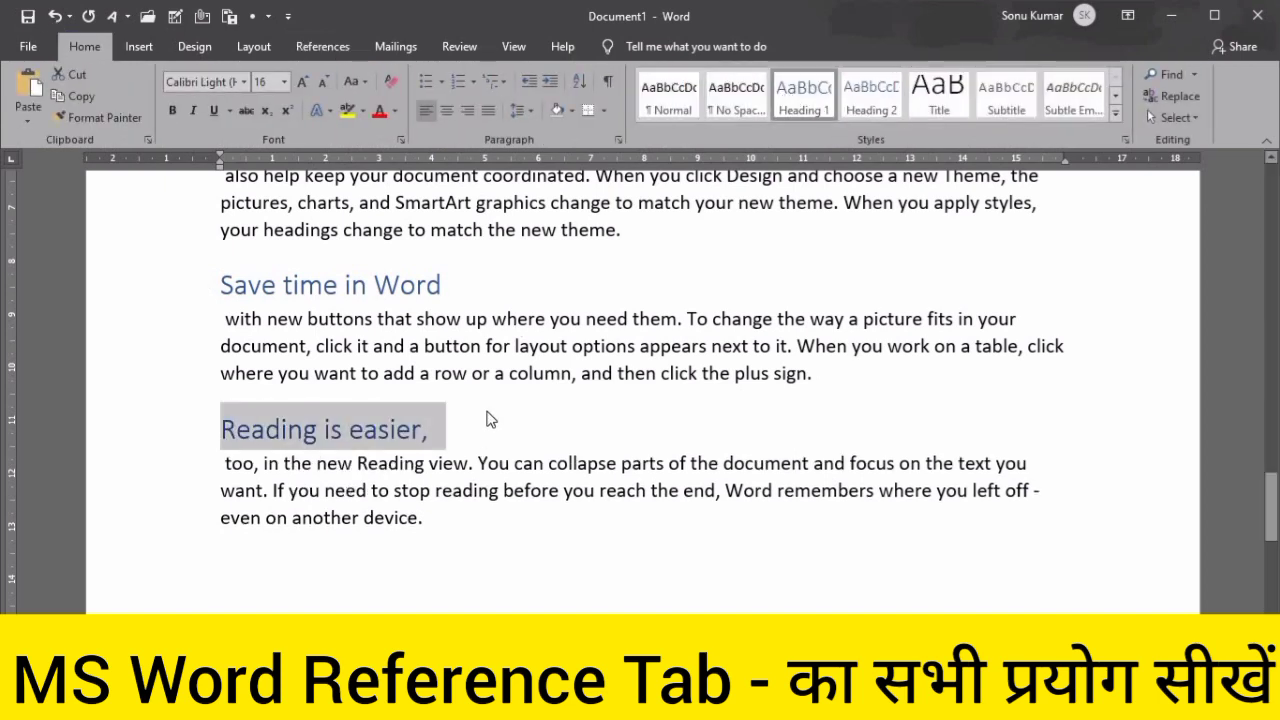
Update the entire table of contents via References > Update Table
{"action": "left_click", "coordinate": [491, 423]}
{"action": "scroll", "coordinate": [487, 425], "scroll_direction": "down", "scroll_amount": 10}
{"action": "scroll", "coordinate": [487, 425], "scroll_direction": "up", "scroll_amount": 10}
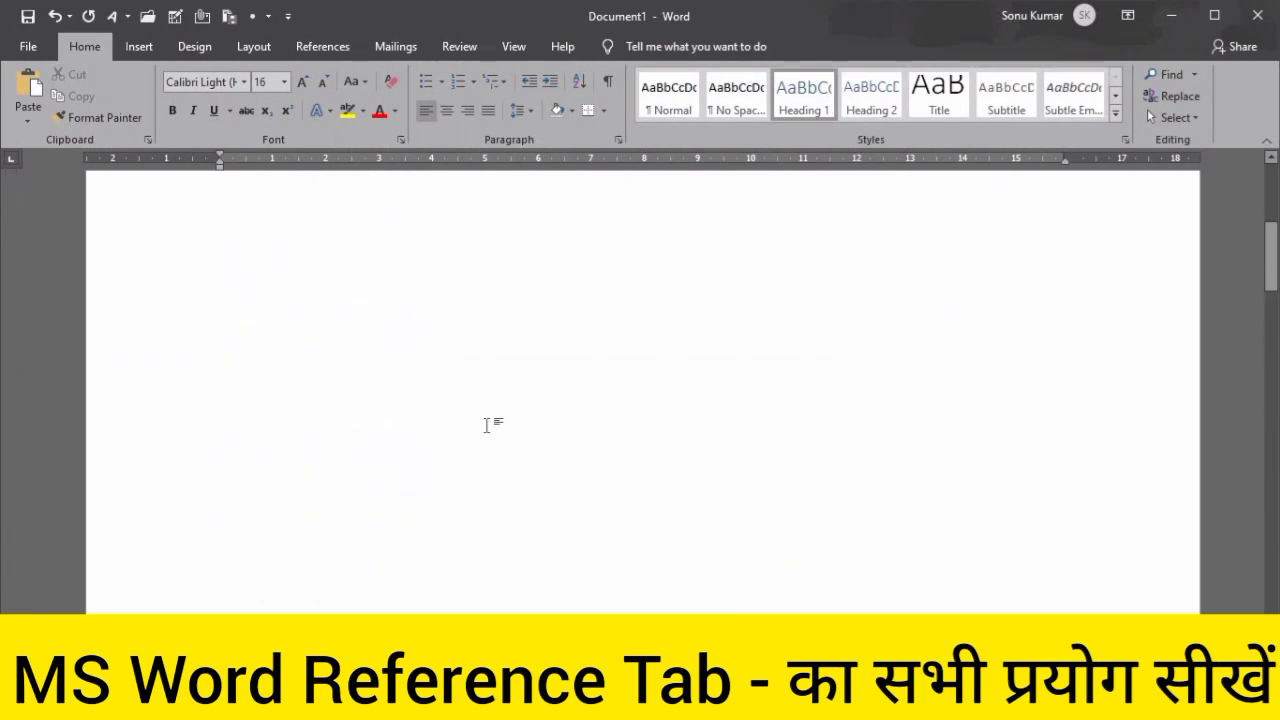
{"action": "left_click", "coordinate": [273, 549]}
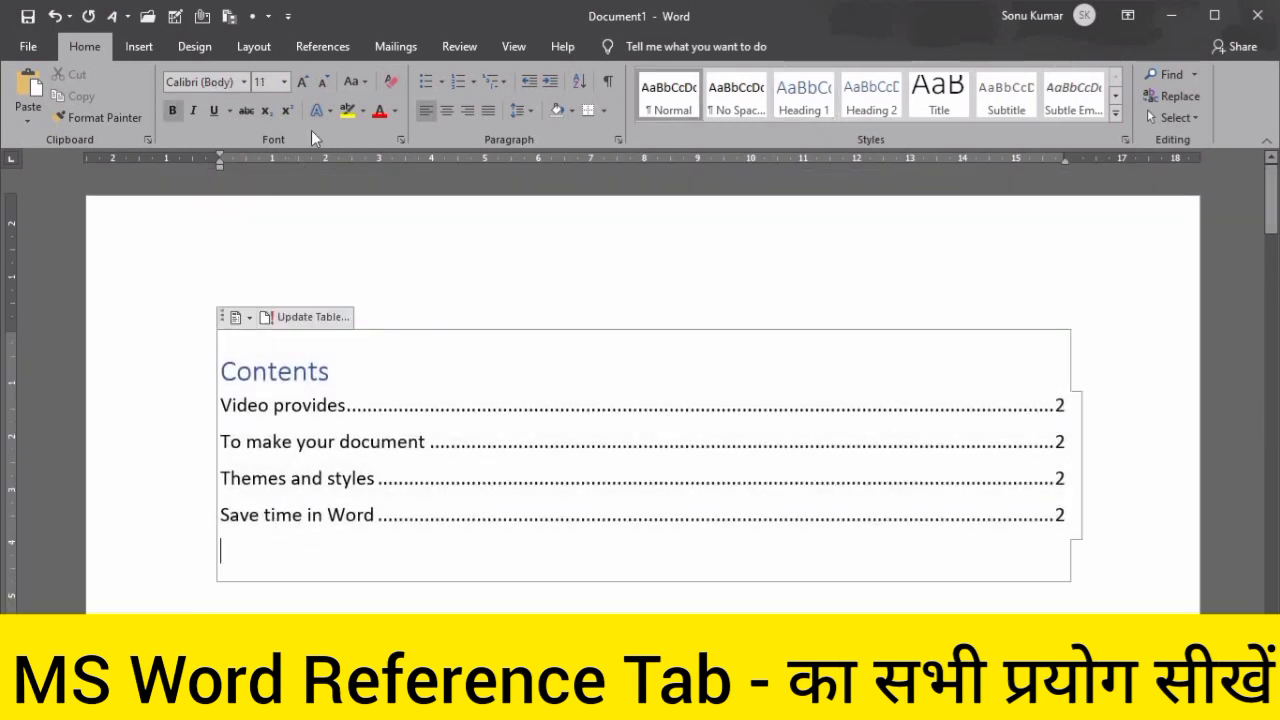
{"action": "left_click", "coordinate": [311, 46]}
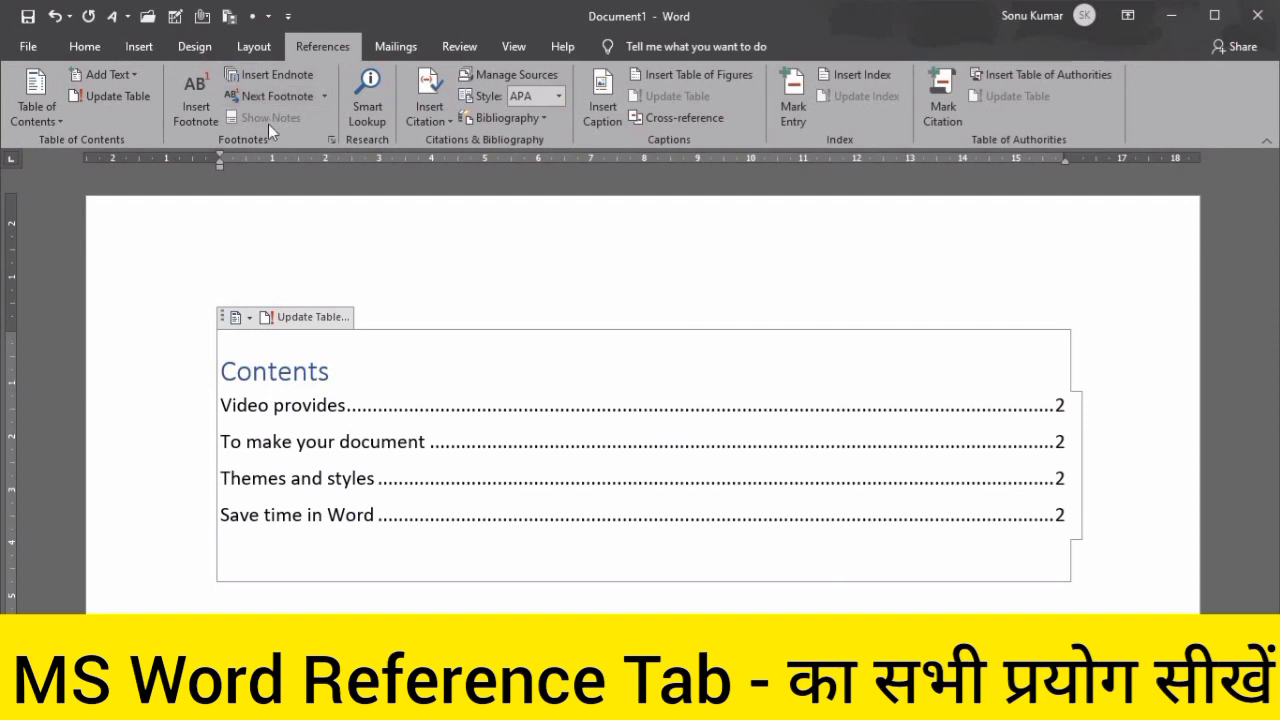
{"action": "left_click", "coordinate": [109, 96]}
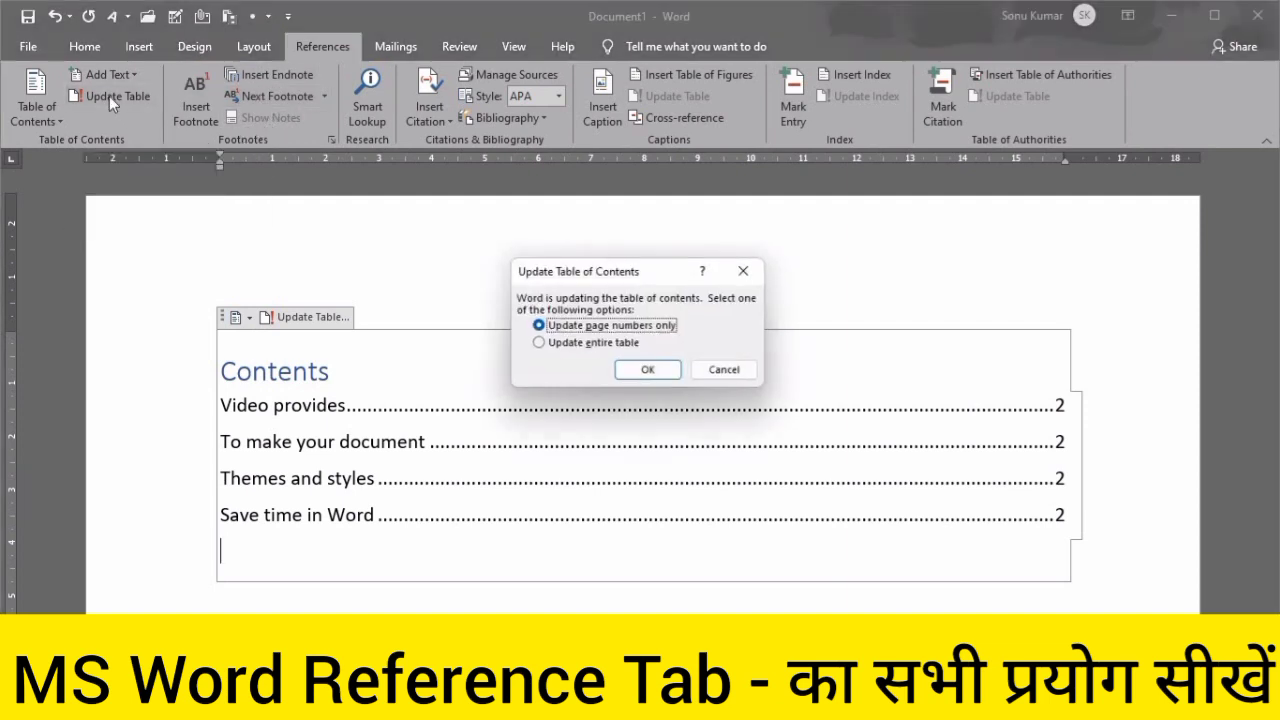
{"action": "left_click", "coordinate": [572, 346]}
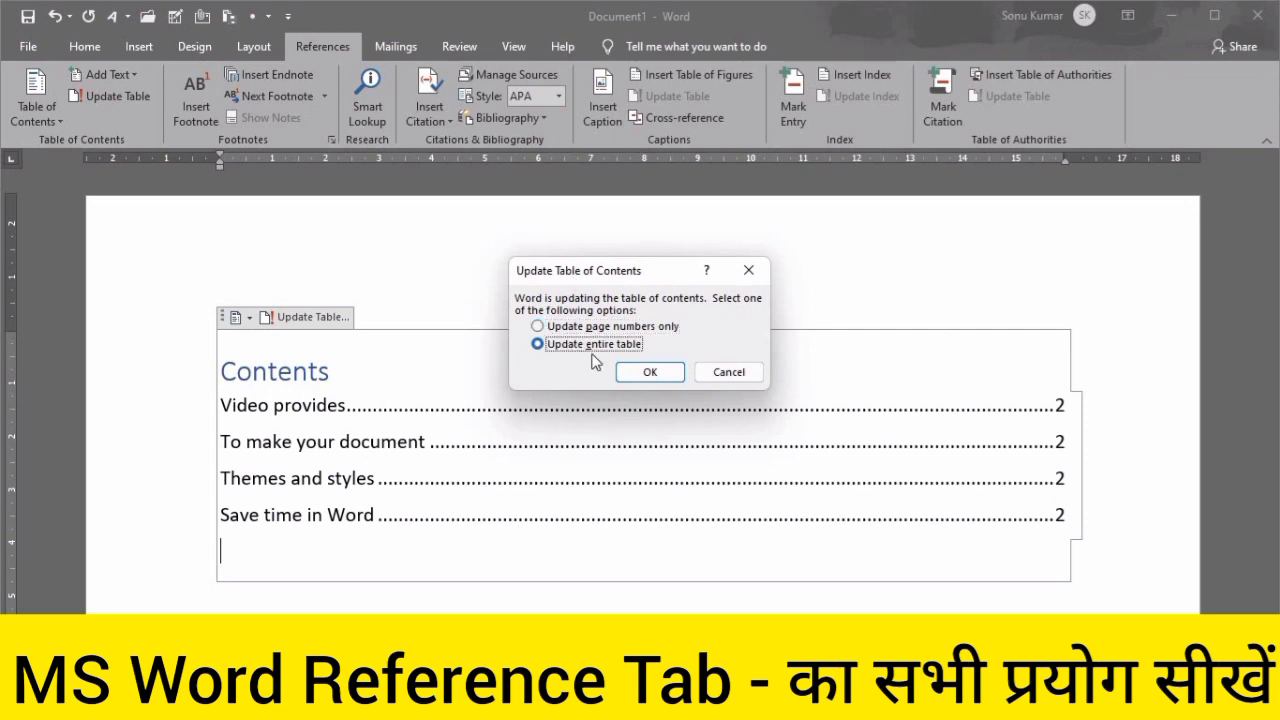
{"action": "left_click", "coordinate": [648, 372]}
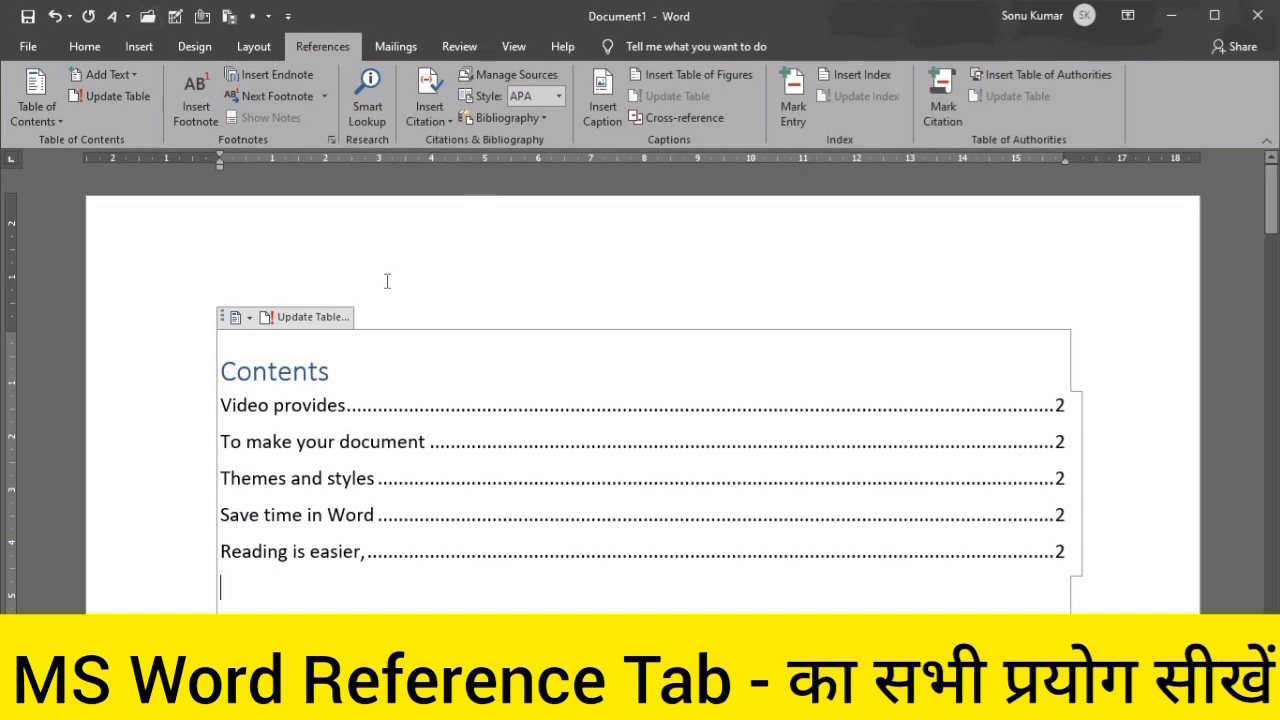
Scroll through page 2 and place the caret in the body text
{"action": "scroll", "coordinate": [344, 411], "scroll_direction": "down", "scroll_amount": 3}
{"action": "scroll", "coordinate": [344, 411], "scroll_direction": "down", "scroll_amount": 15}
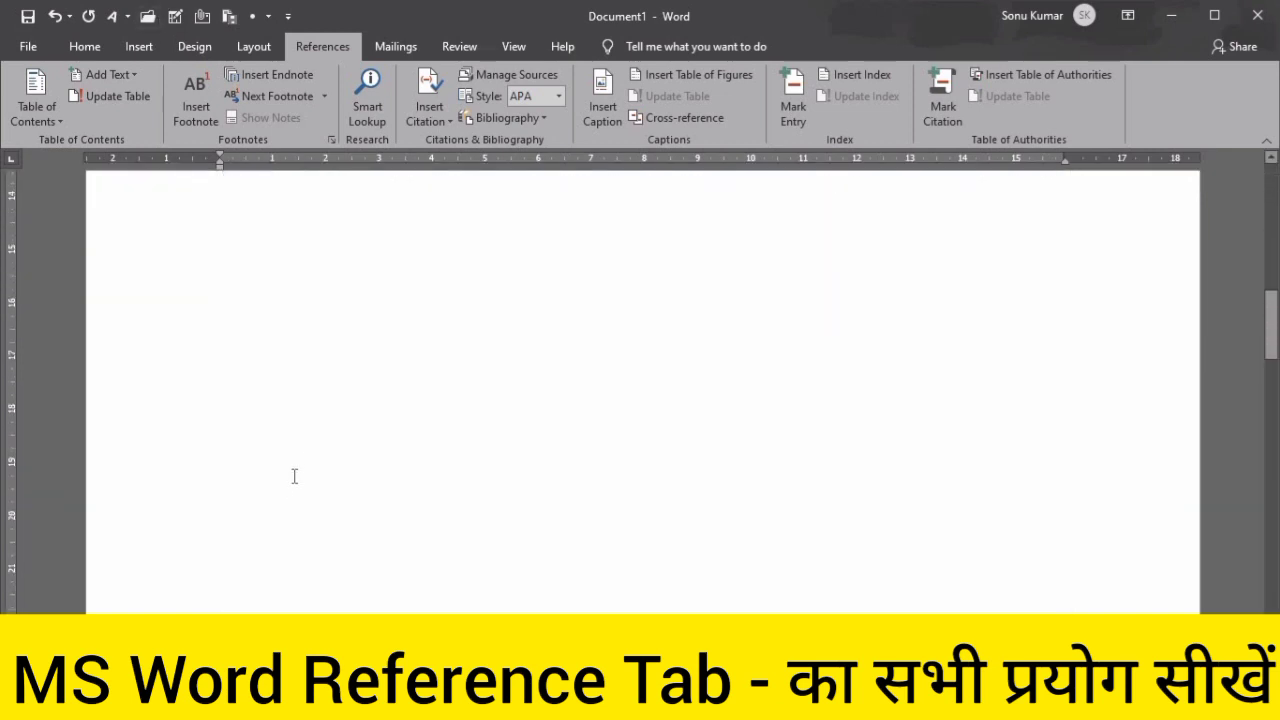
{"action": "scroll", "coordinate": [300, 496], "scroll_direction": "down", "scroll_amount": 5}
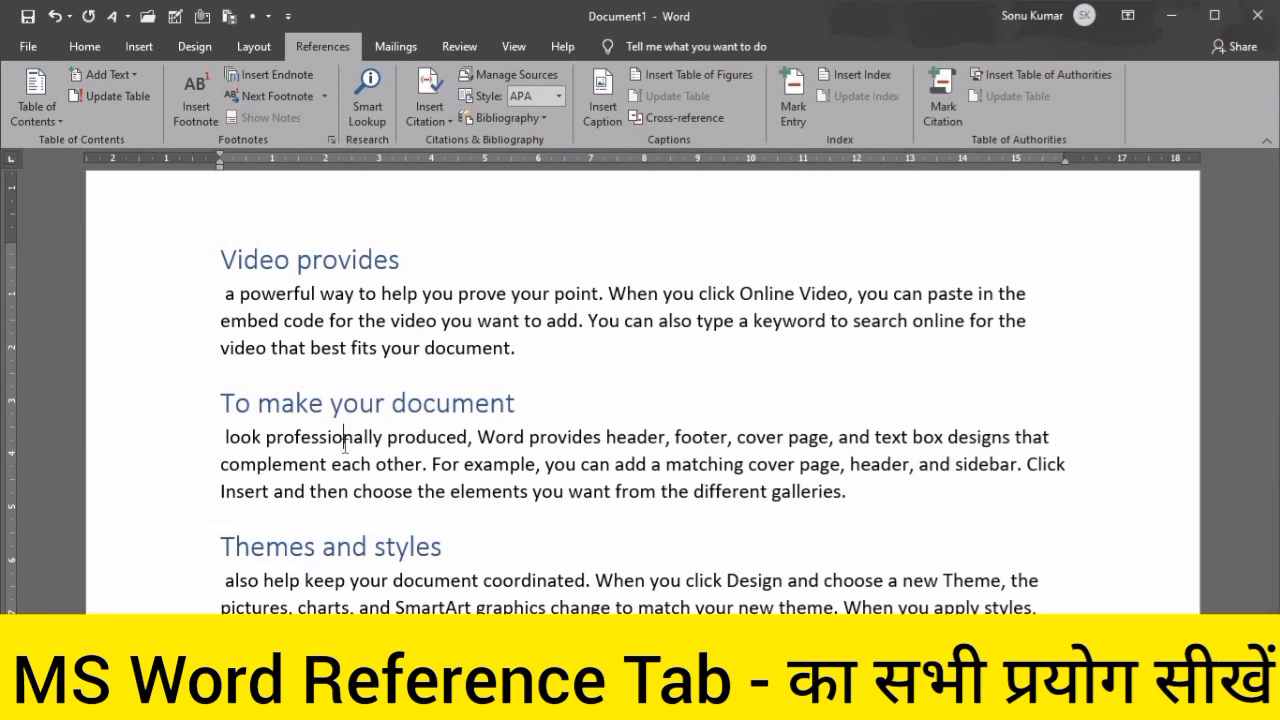
{"action": "left_click", "coordinate": [345, 446]}
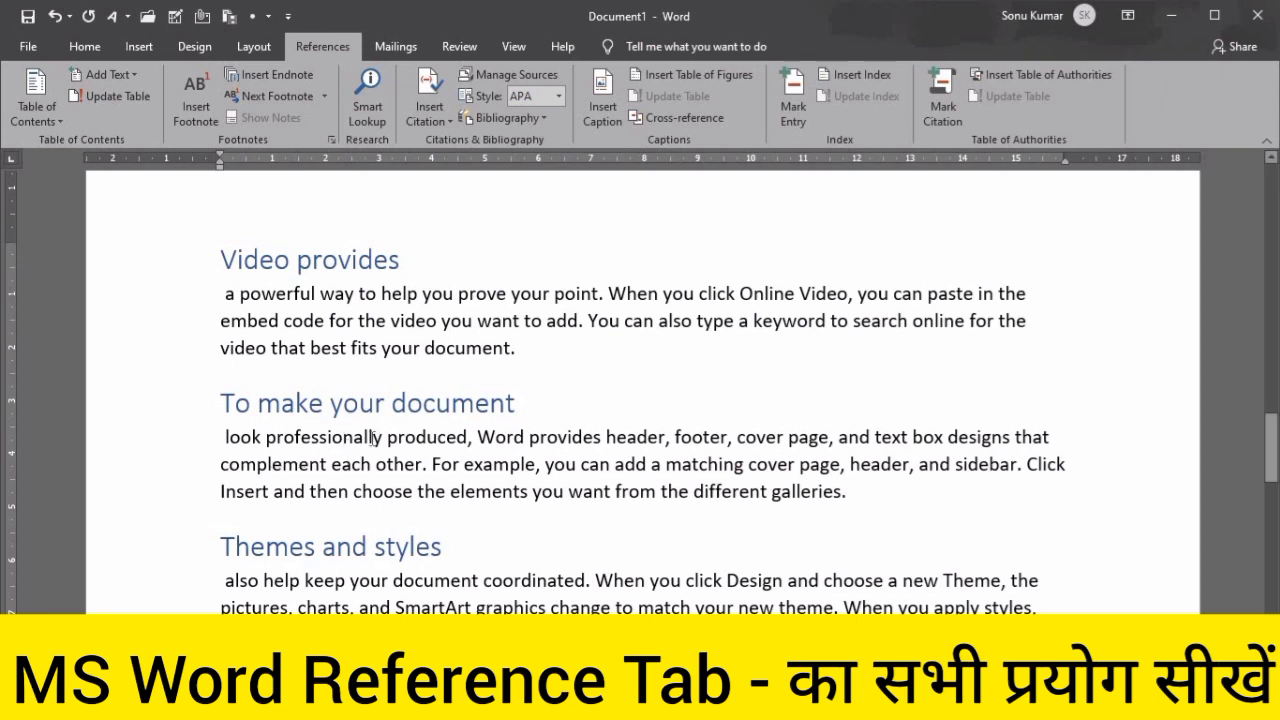
{"action": "scroll", "coordinate": [372, 437], "scroll_direction": "down", "scroll_amount": 1}
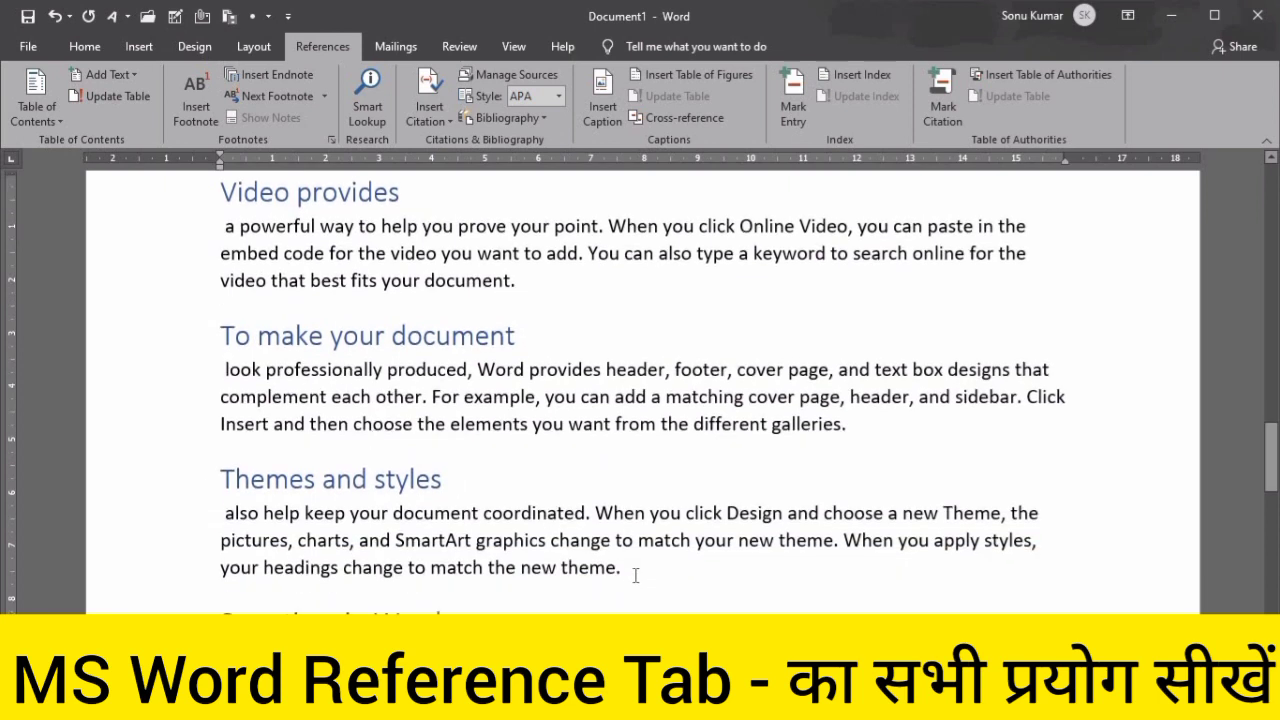
{"action": "left_click", "coordinate": [634, 575]}
{"action": "scroll", "coordinate": [400, 420], "scroll_direction": "down", "scroll_amount": 6}
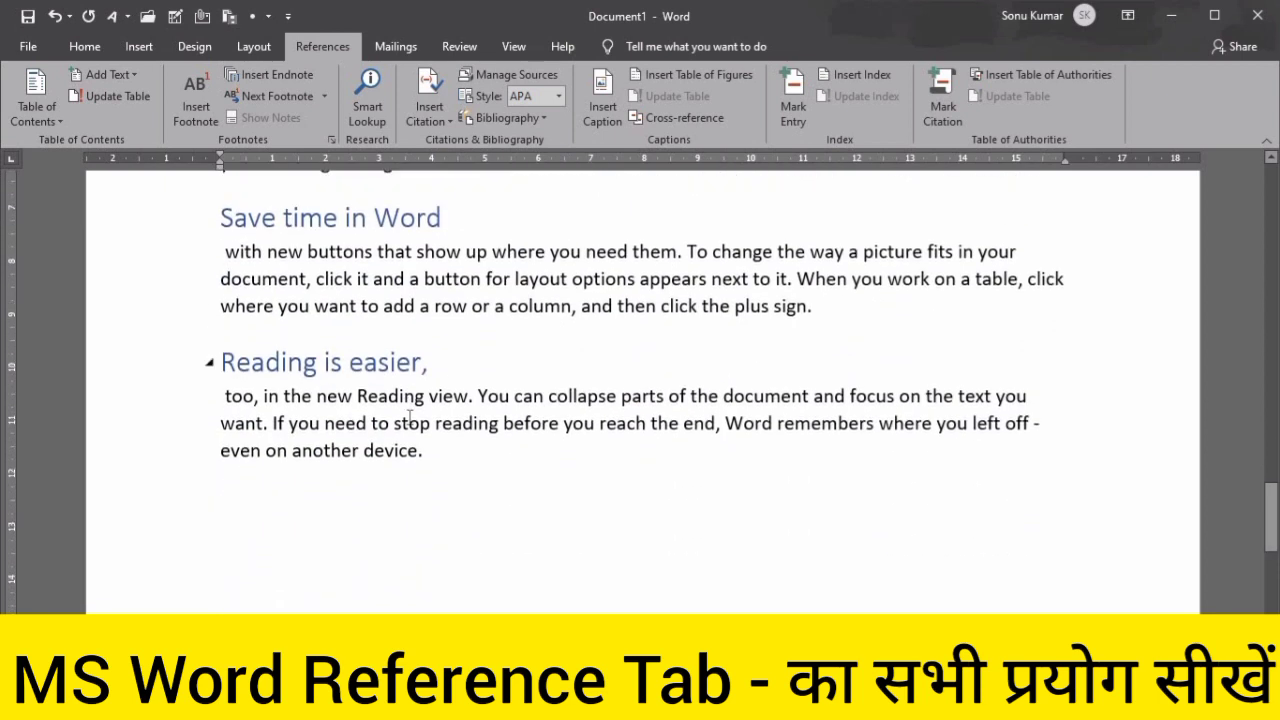
{"action": "scroll", "coordinate": [409, 420], "scroll_direction": "up", "scroll_amount": 3}
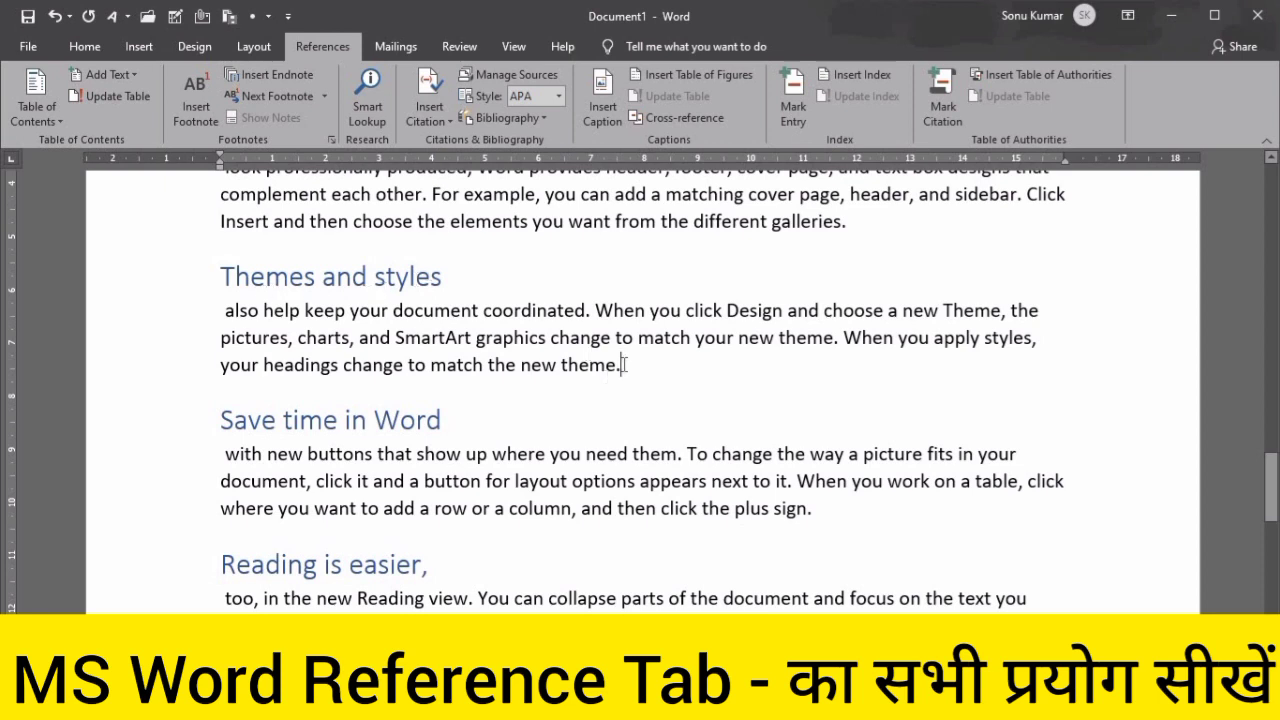
Insert footnote 1 'I need to edit this from here' after 'new theme.'
{"action": "left_click", "coordinate": [195, 111]}
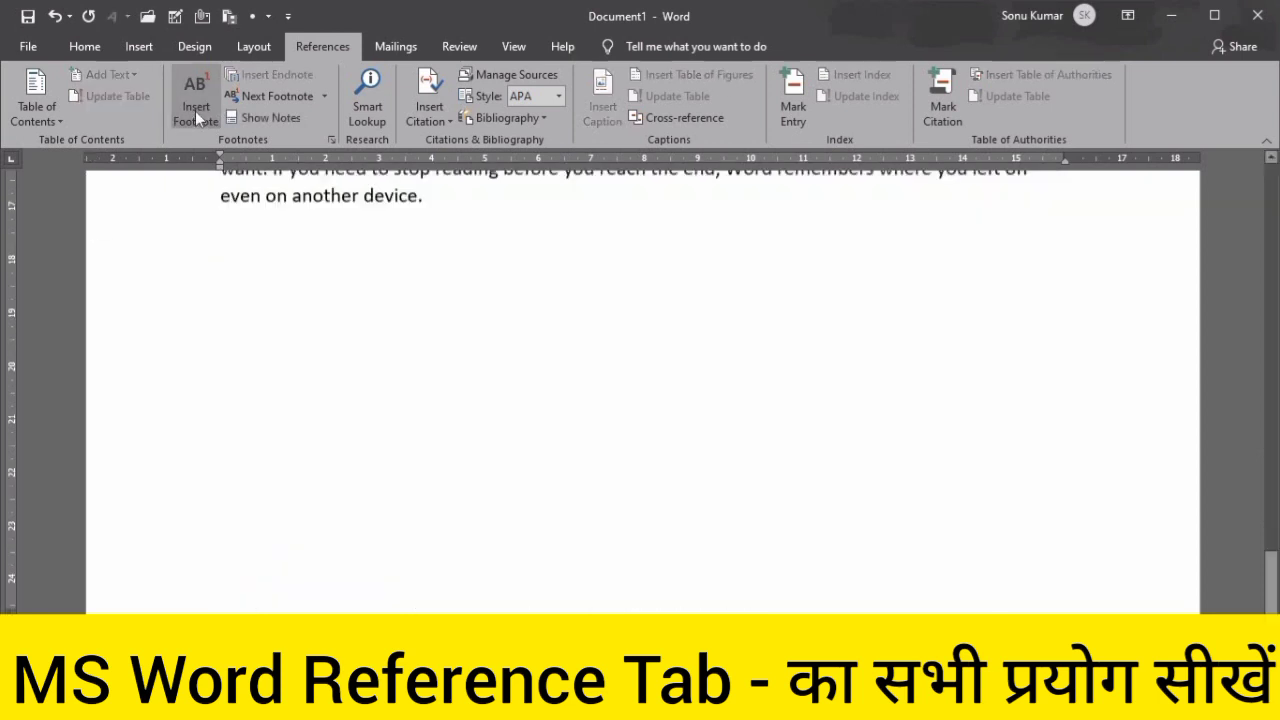
{"action": "scroll", "coordinate": [406, 283], "scroll_direction": "up", "scroll_amount": 10}
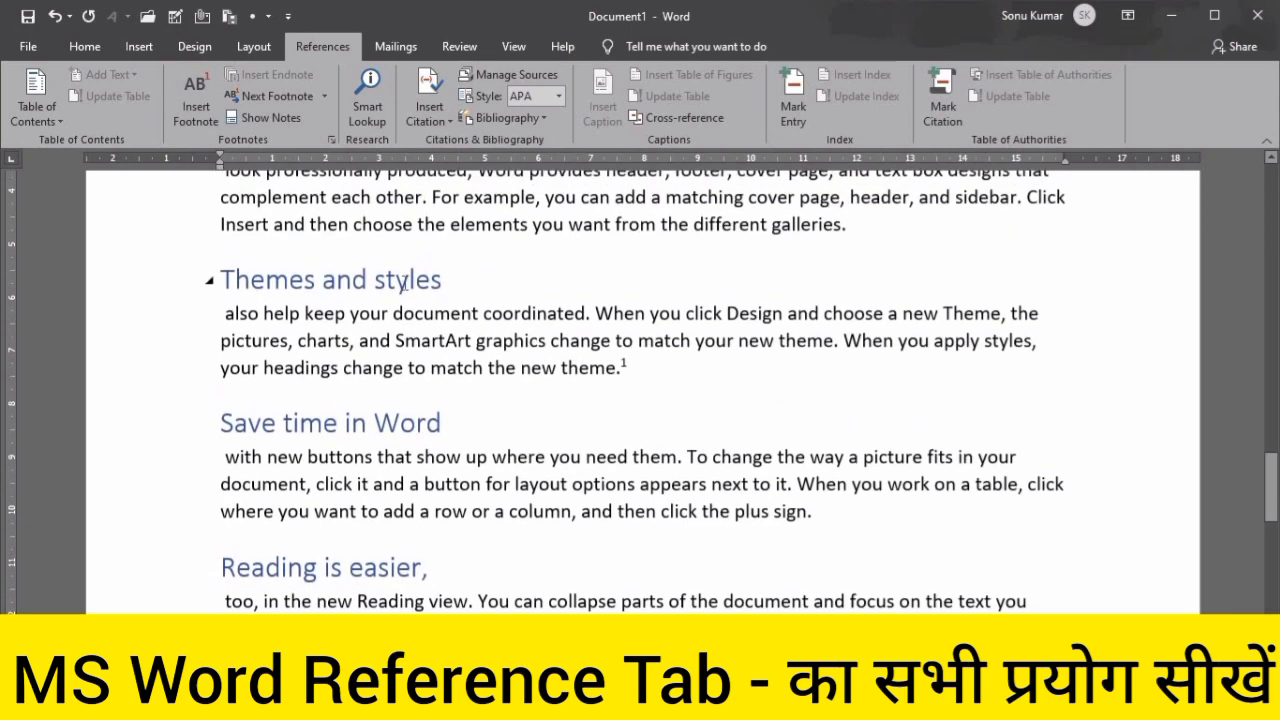
{"action": "scroll", "coordinate": [405, 283], "scroll_direction": "up", "scroll_amount": 3}
{"action": "scroll", "coordinate": [405, 283], "scroll_direction": "down", "scroll_amount": 10}
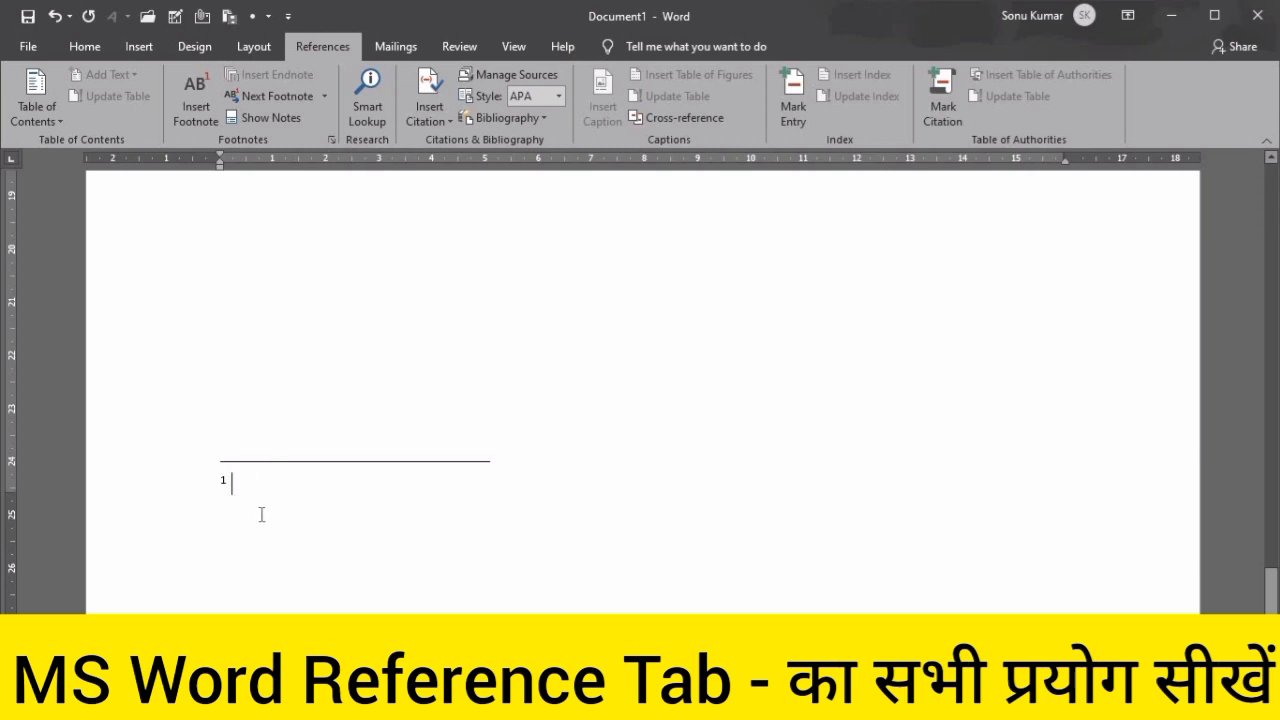
{"action": "type", "text": "I ne"}
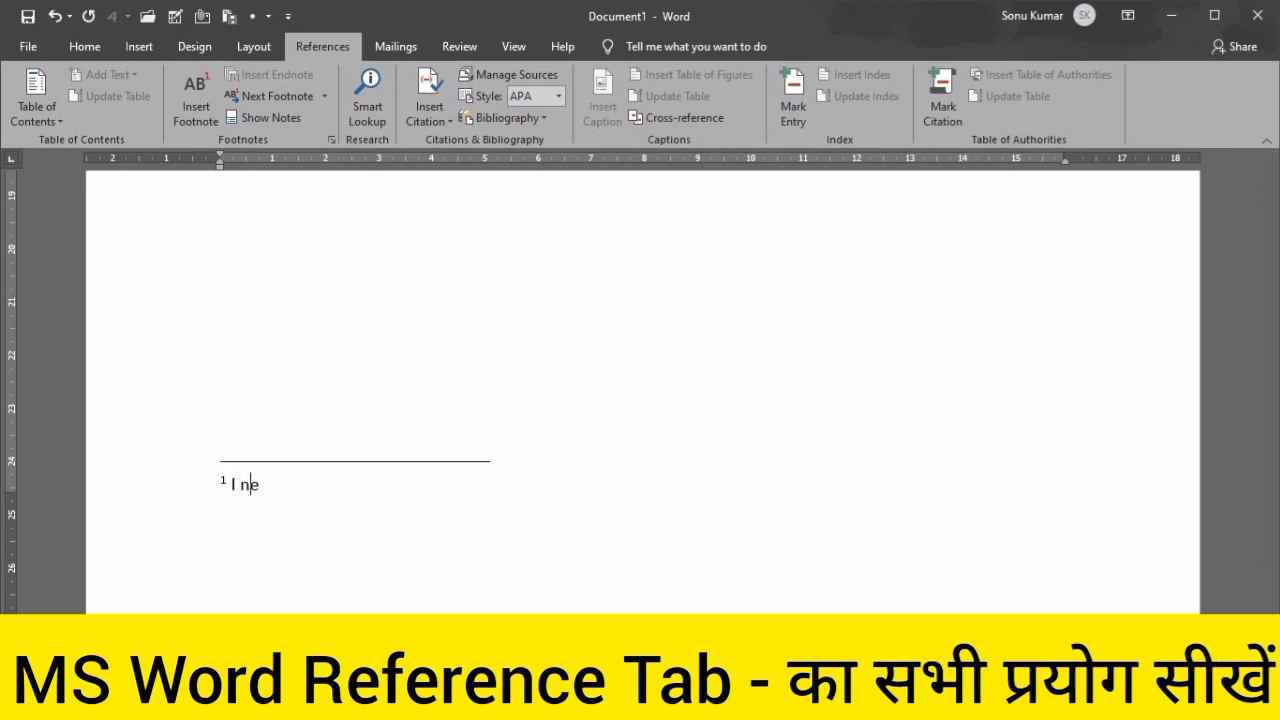
{"action": "type", "text": "ed to ed"}
{"action": "type", "text": "it thi"}
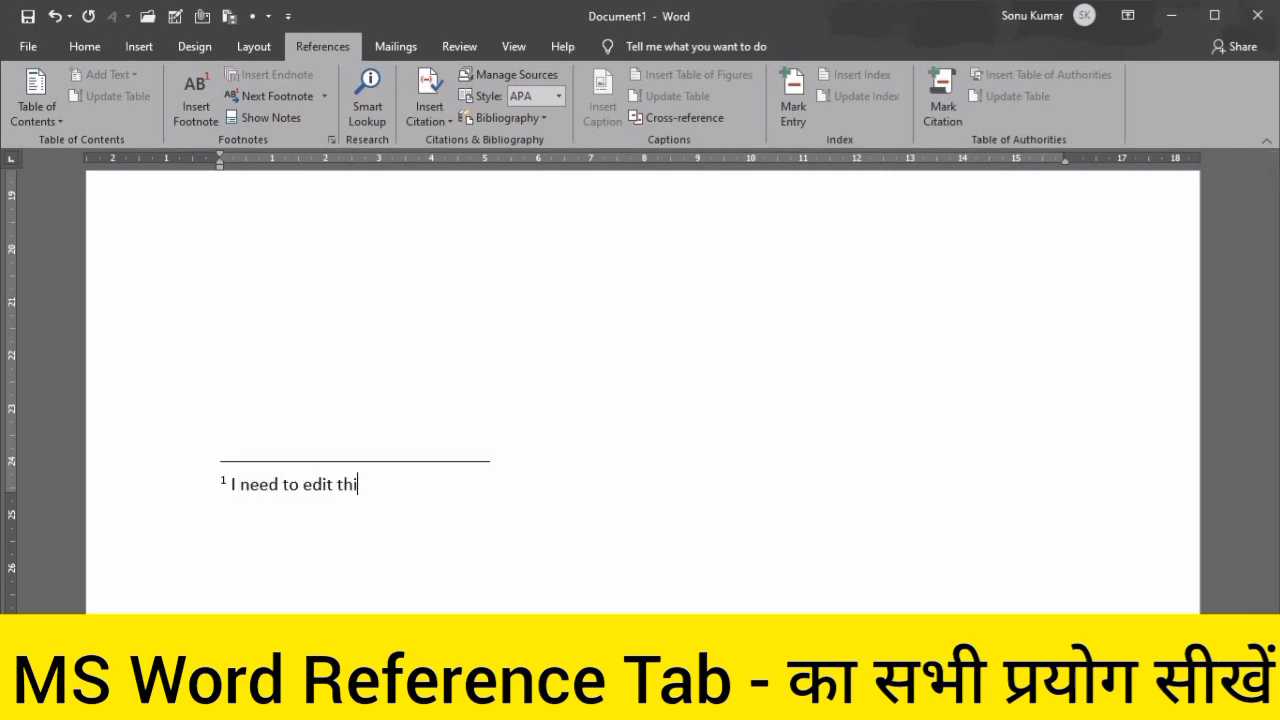
{"action": "type", "text": "s from here"}
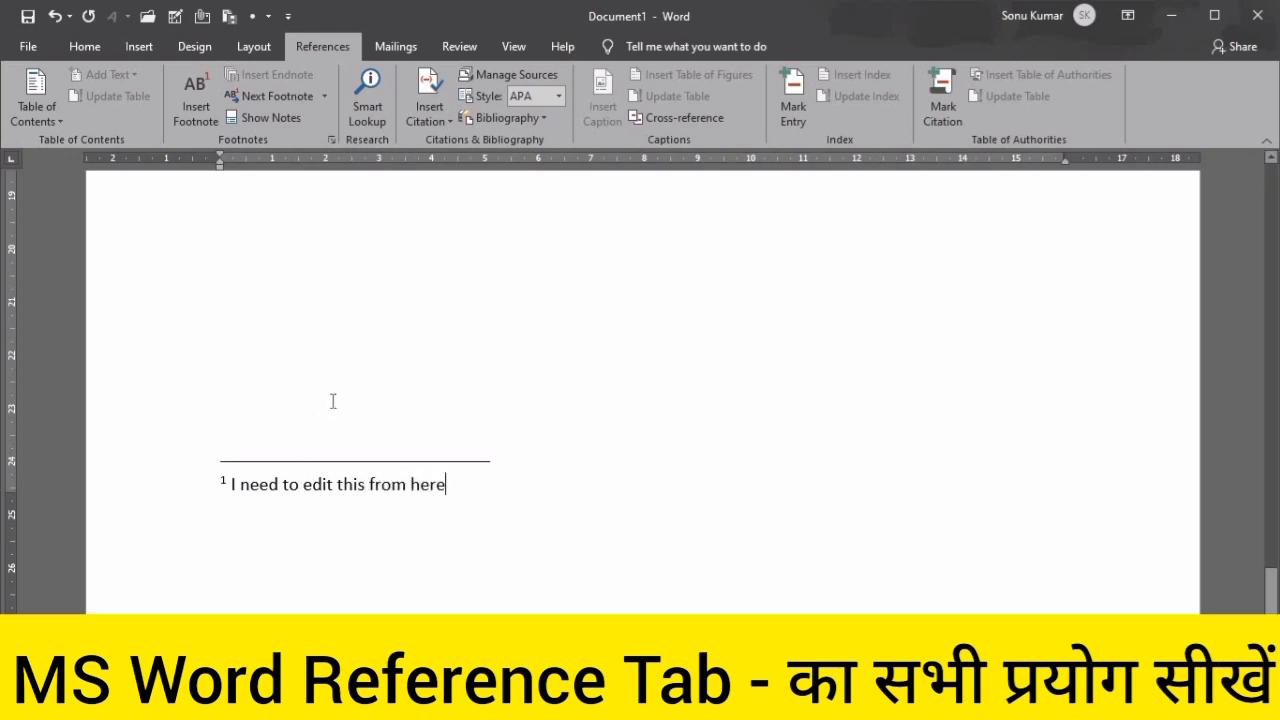
{"action": "scroll", "coordinate": [333, 401], "scroll_direction": "up", "scroll_amount": 3}
{"action": "scroll", "coordinate": [333, 401], "scroll_direction": "up", "scroll_amount": 6}
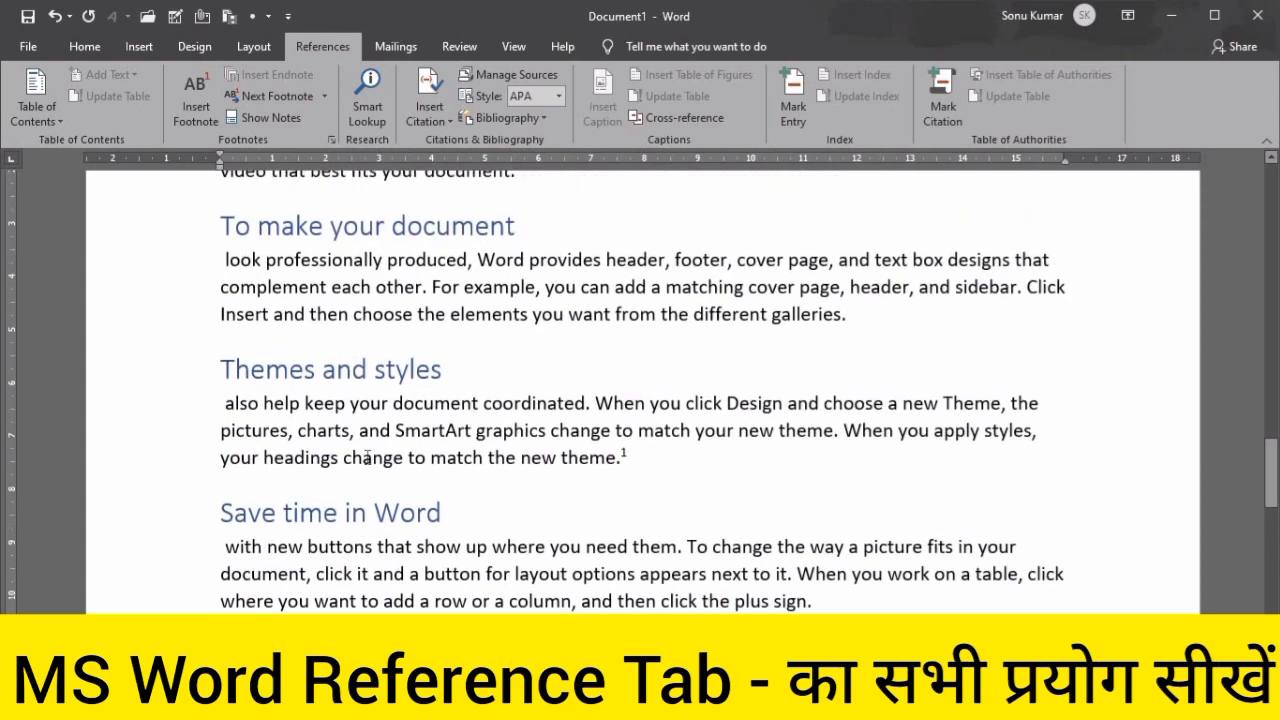
{"action": "left_click", "coordinate": [371, 447]}
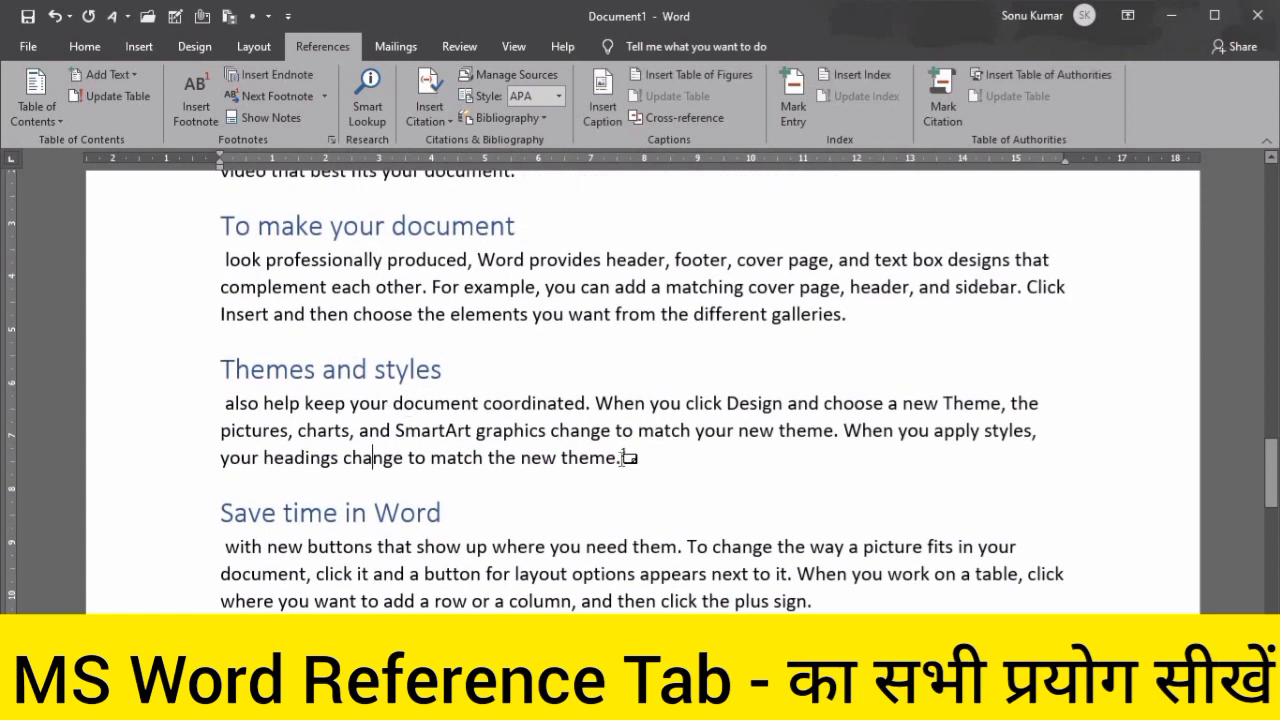
{"action": "mouse_move", "coordinate": [624, 457]}
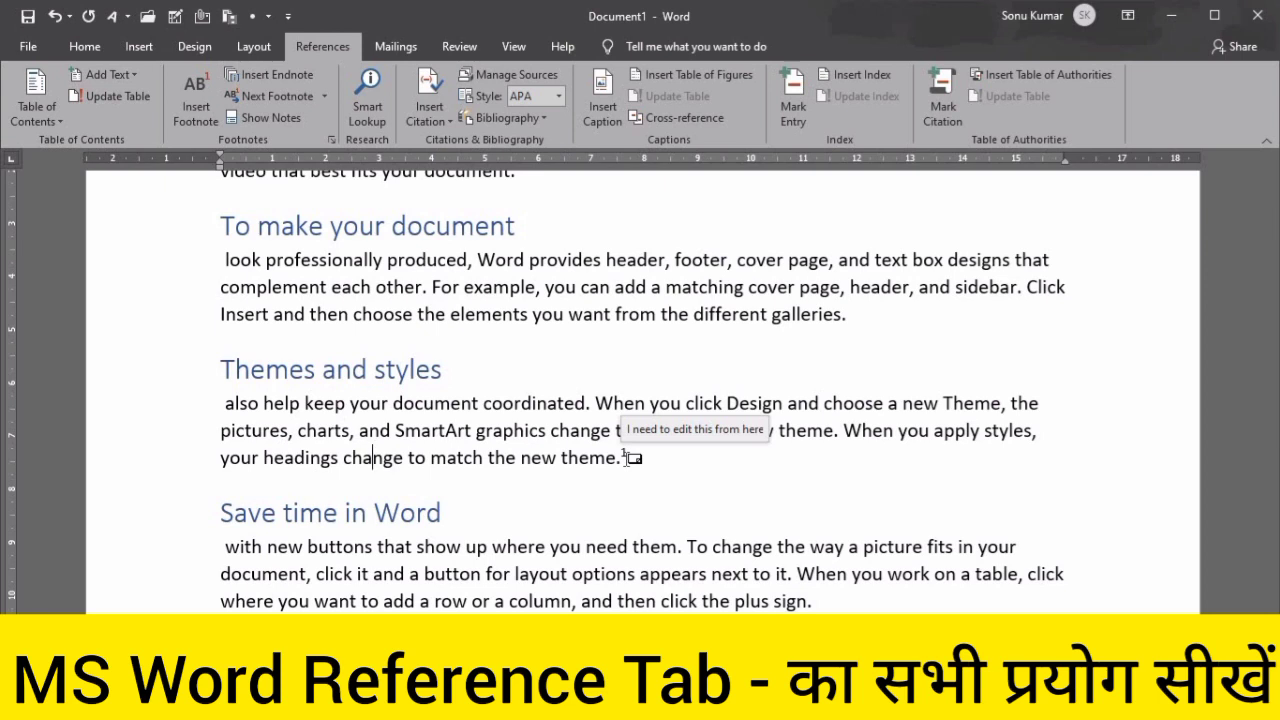
{"action": "left_click", "coordinate": [564, 343]}
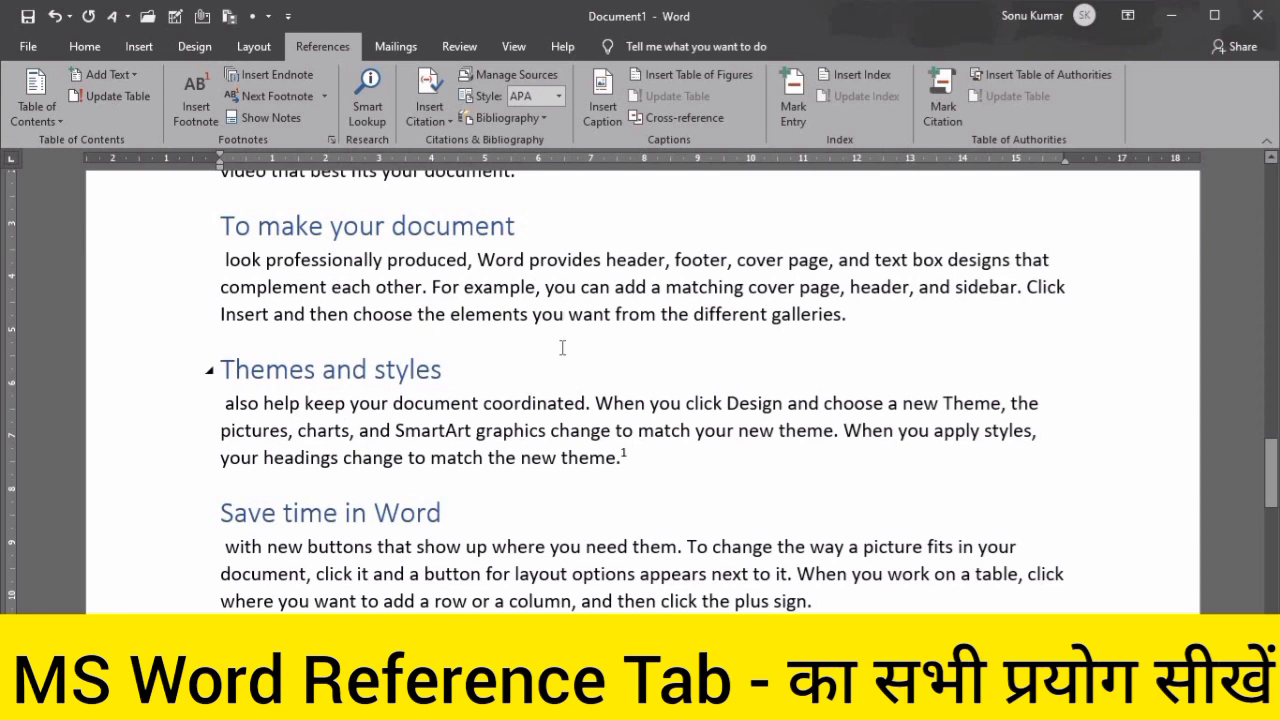
Add endnote 'I checked till now' after 'plus sign.', then jump to the next footnote
{"action": "scroll", "coordinate": [562, 347], "scroll_direction": "down", "scroll_amount": 3}
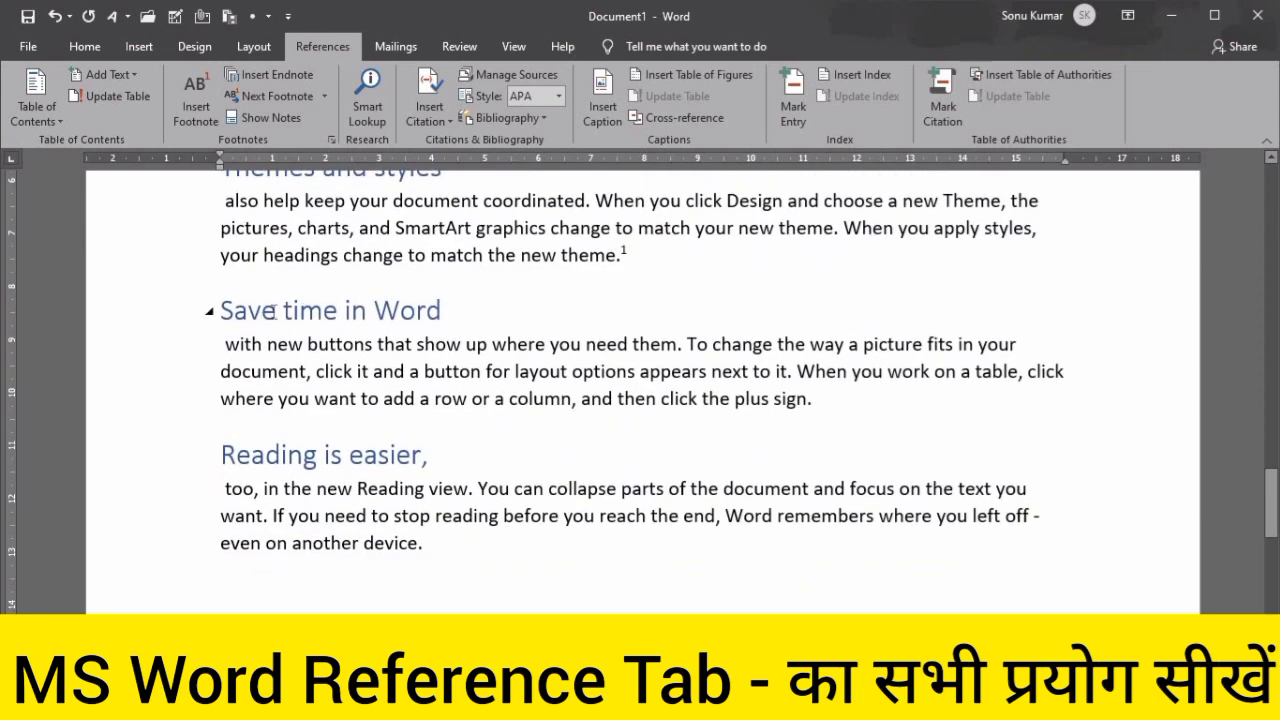
{"action": "left_click", "coordinate": [270, 77]}
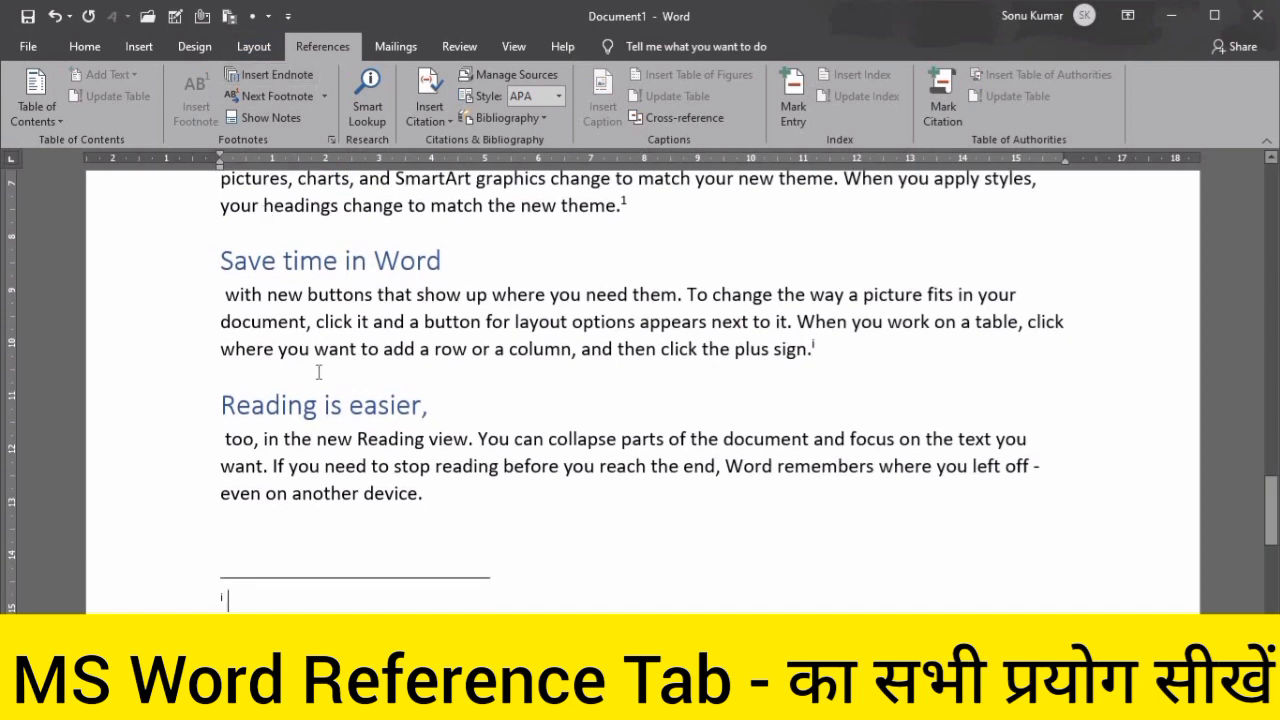
{"action": "scroll", "coordinate": [294, 497], "scroll_direction": "down", "scroll_amount": 5}
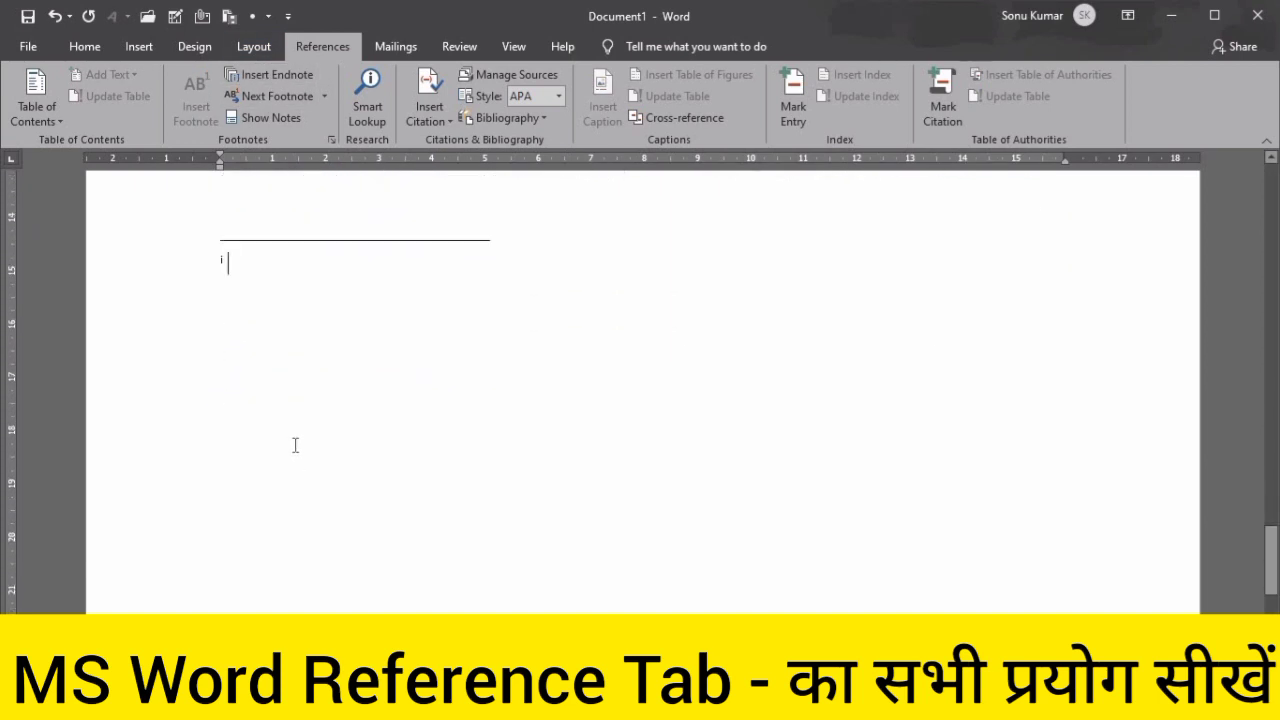
{"action": "scroll", "coordinate": [295, 445], "scroll_direction": "up", "scroll_amount": 5}
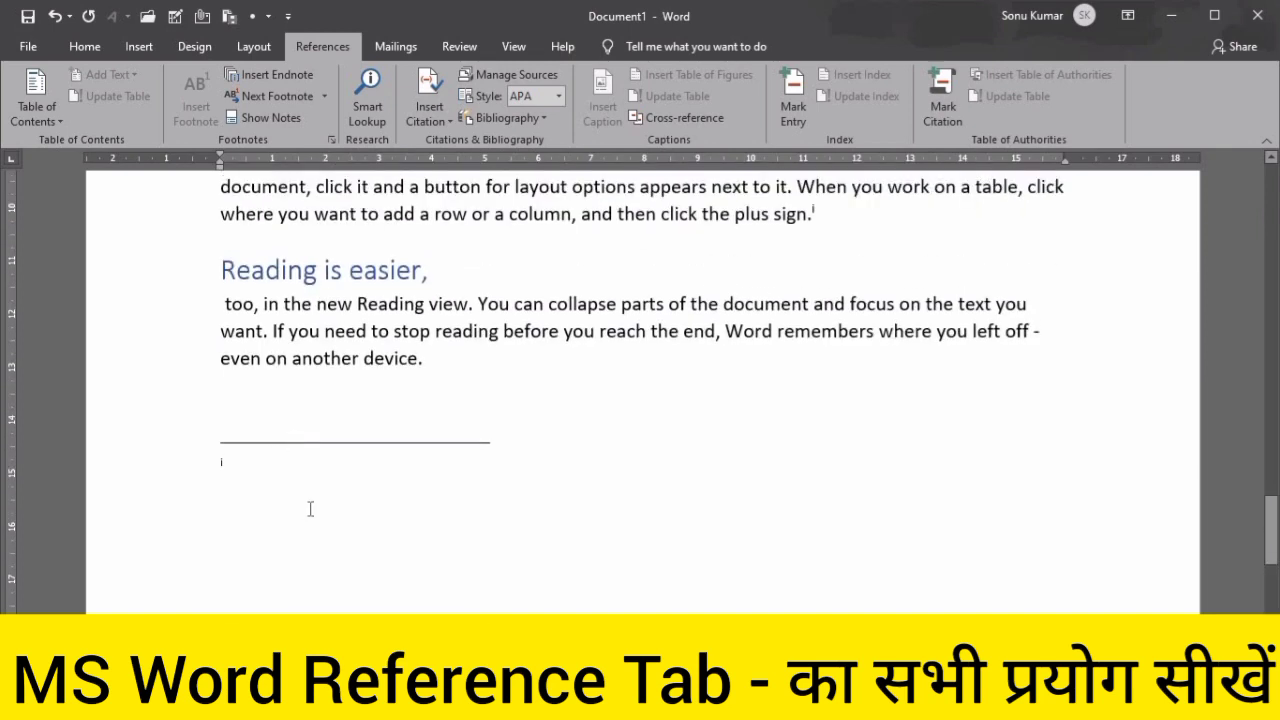
{"action": "type", "text": "I che"}
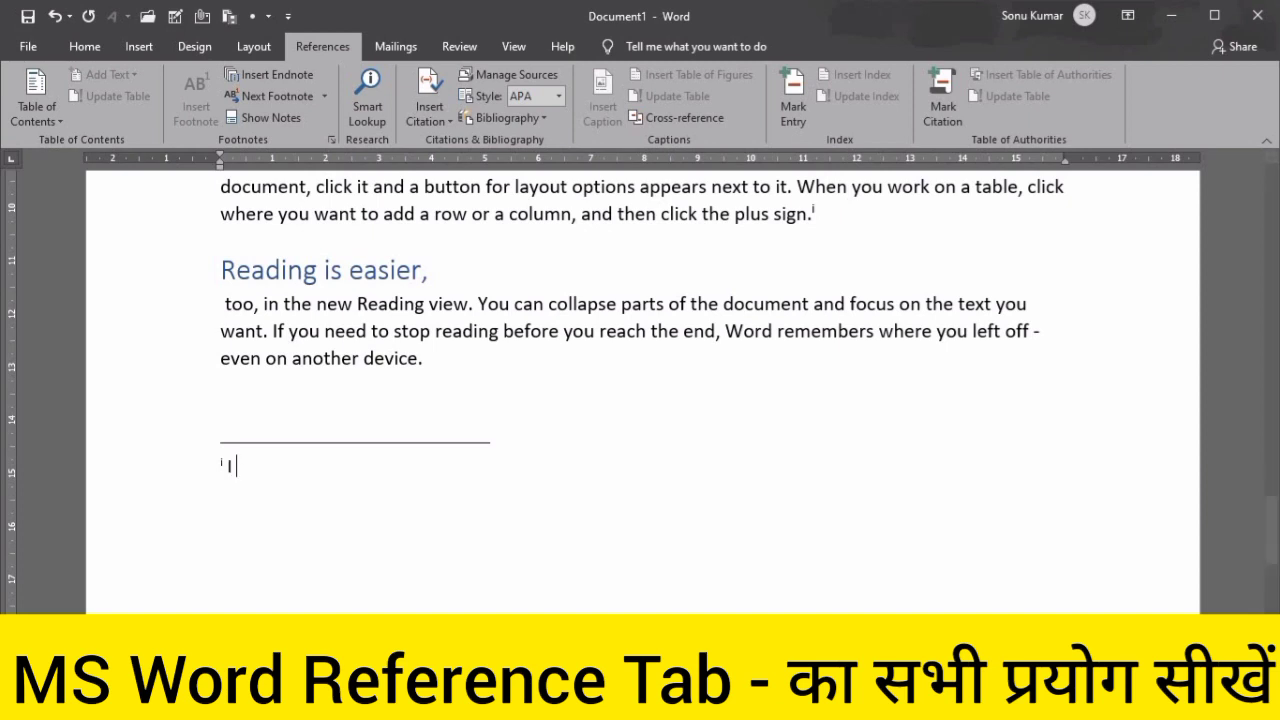
{"action": "type", "text": "cked till now"}
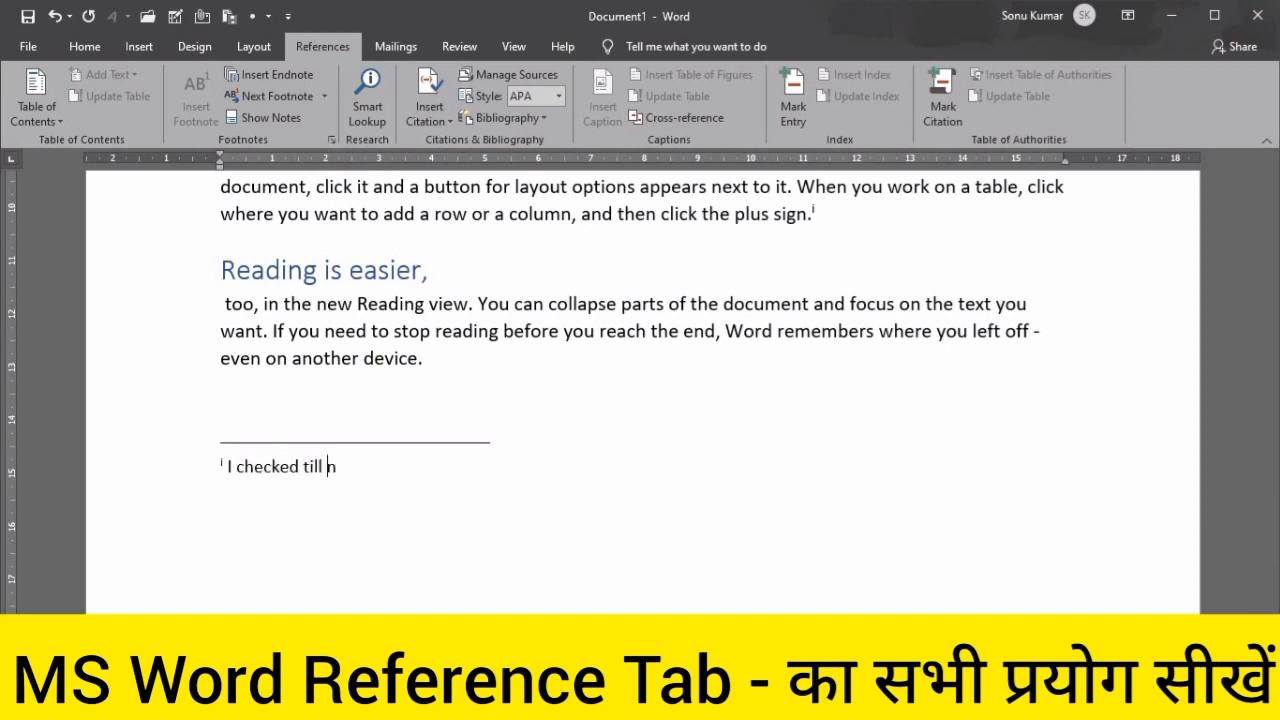
{"action": "left_click", "coordinate": [534, 322]}
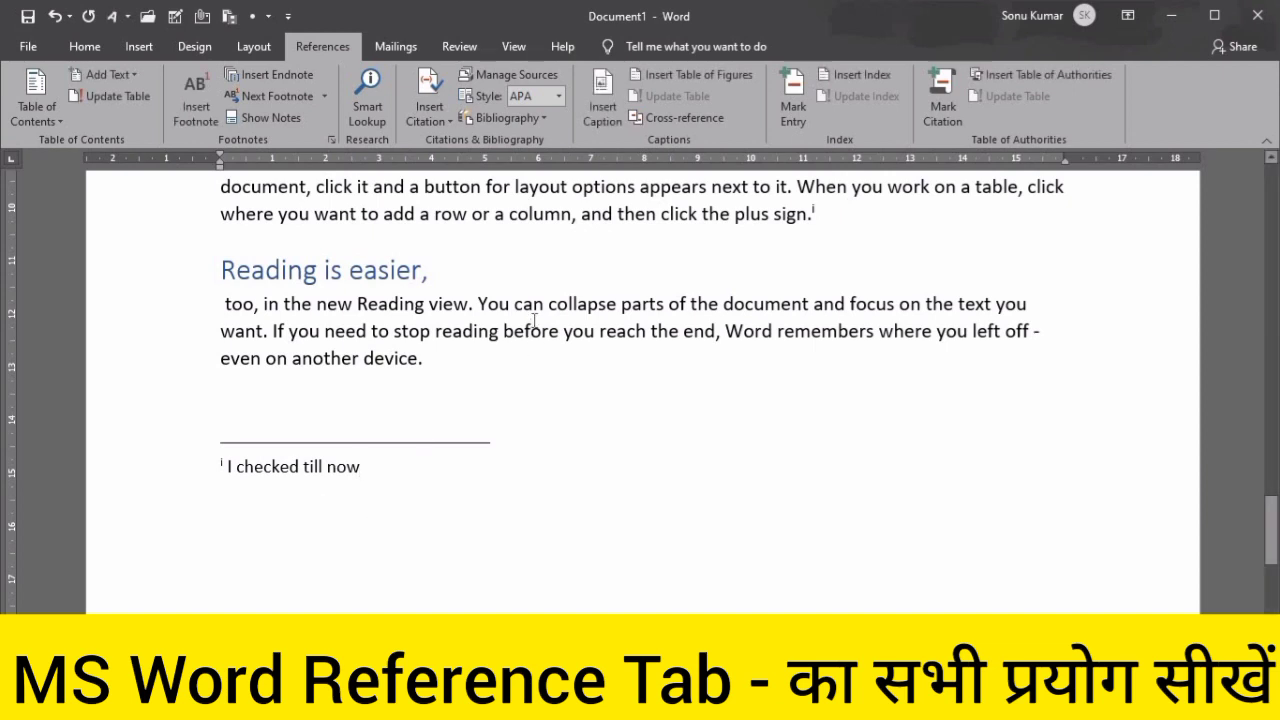
{"action": "scroll", "coordinate": [534, 320], "scroll_direction": "up", "scroll_amount": 5}
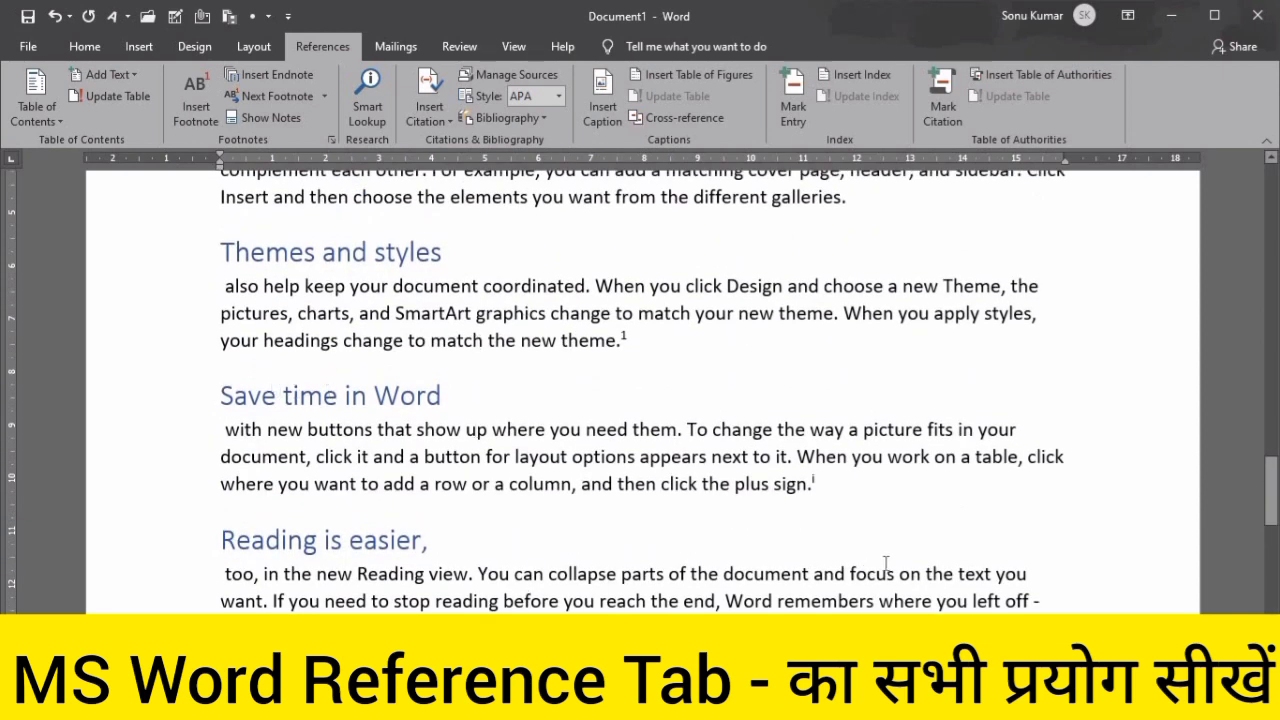
{"action": "mouse_move", "coordinate": [821, 482]}
{"action": "left_click", "coordinate": [292, 97]}
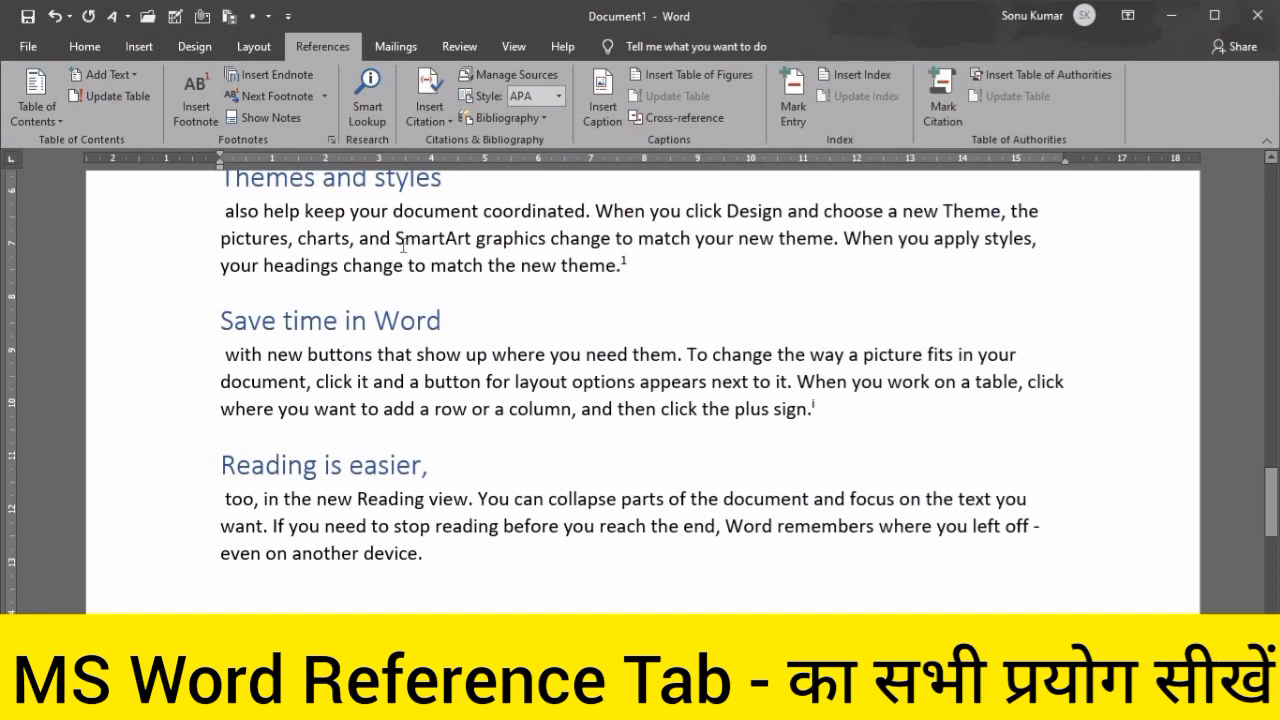
{"action": "scroll", "coordinate": [292, 287], "scroll_direction": "down", "scroll_amount": 5}
{"action": "scroll", "coordinate": [292, 287], "scroll_direction": "up", "scroll_amount": 1}
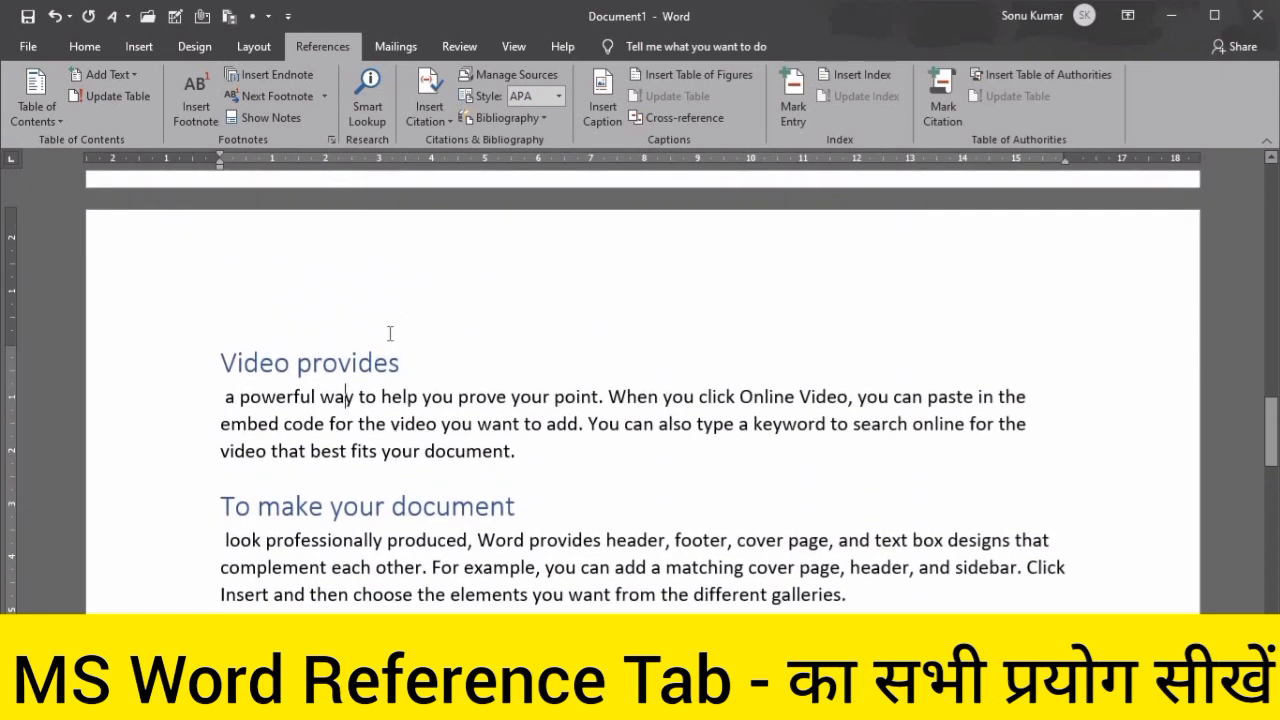
{"action": "left_click", "coordinate": [284, 93]}
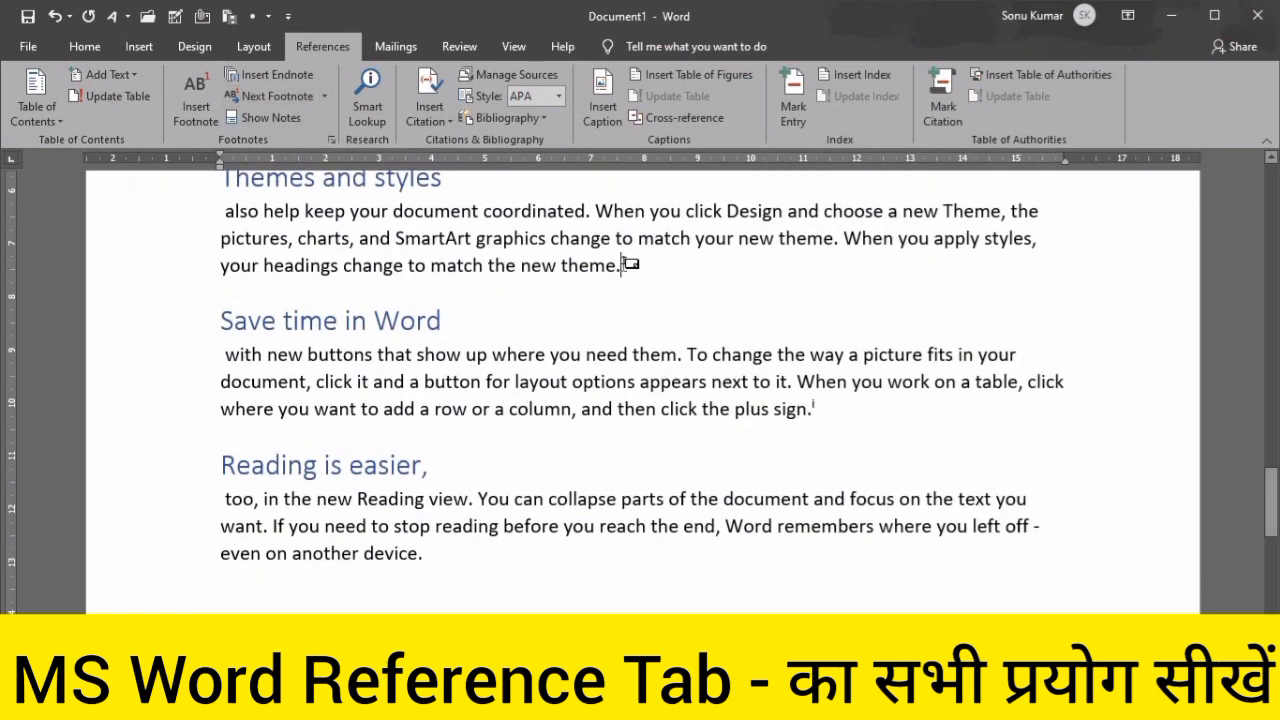
{"action": "mouse_move", "coordinate": [624, 264]}
{"action": "left_click", "coordinate": [277, 121]}
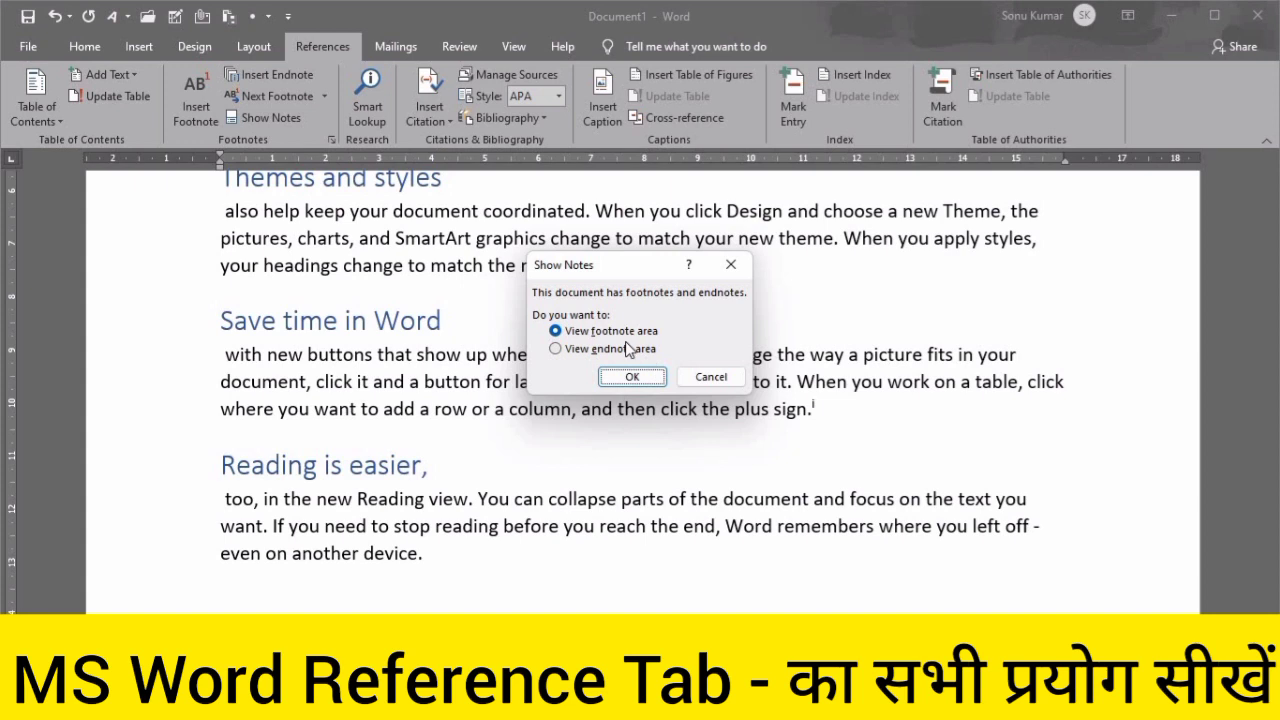
{"action": "left_click", "coordinate": [631, 379]}
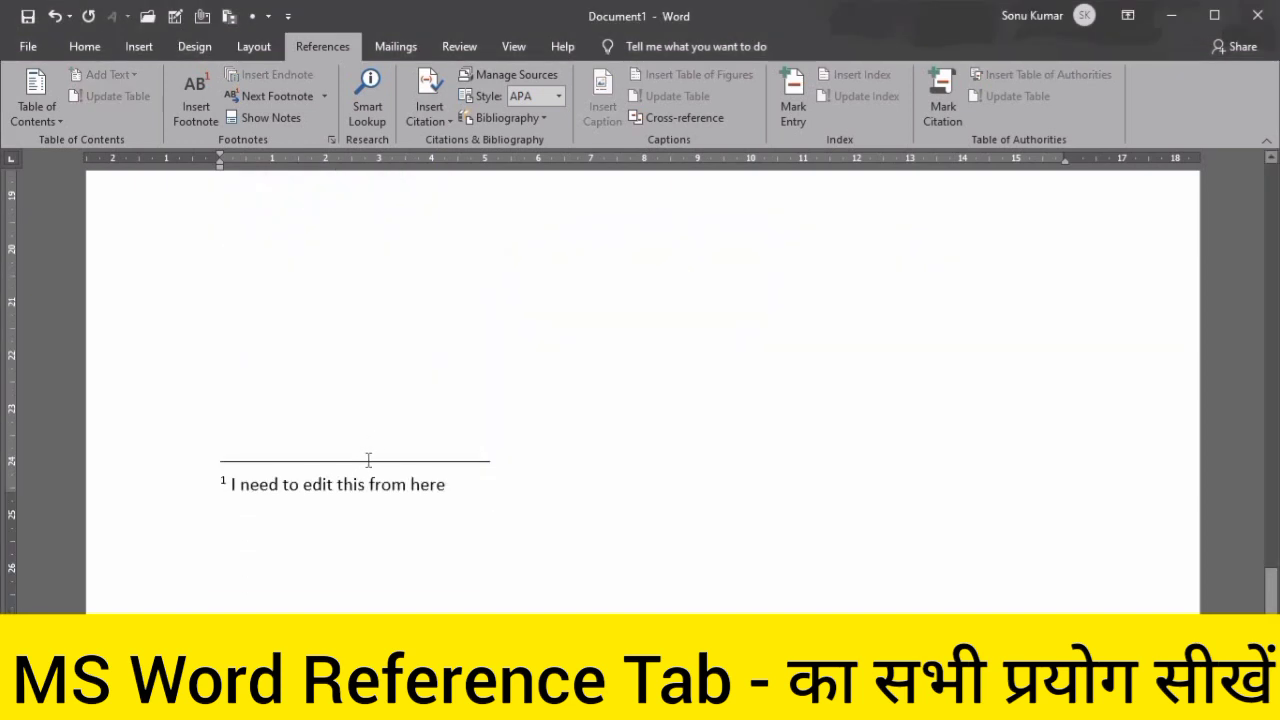
{"action": "left_click", "coordinate": [271, 119]}
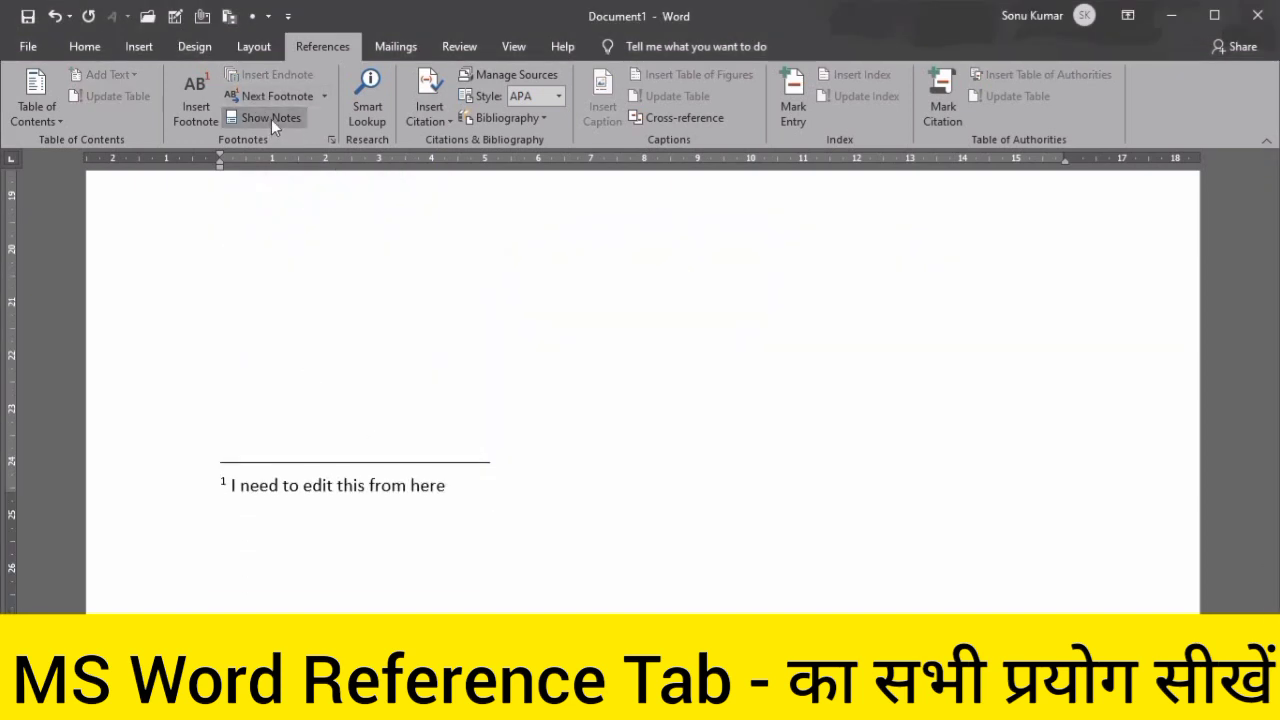
{"action": "left_click", "coordinate": [277, 115]}
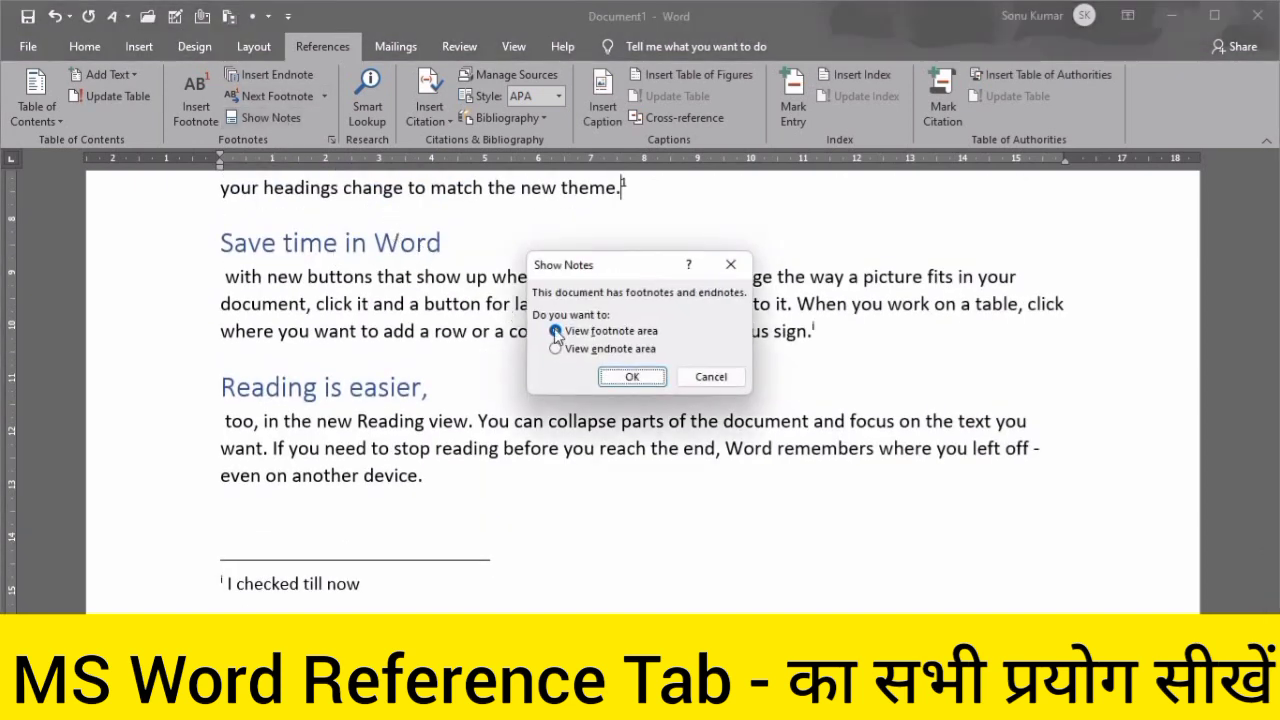
{"action": "left_click", "coordinate": [619, 350]}
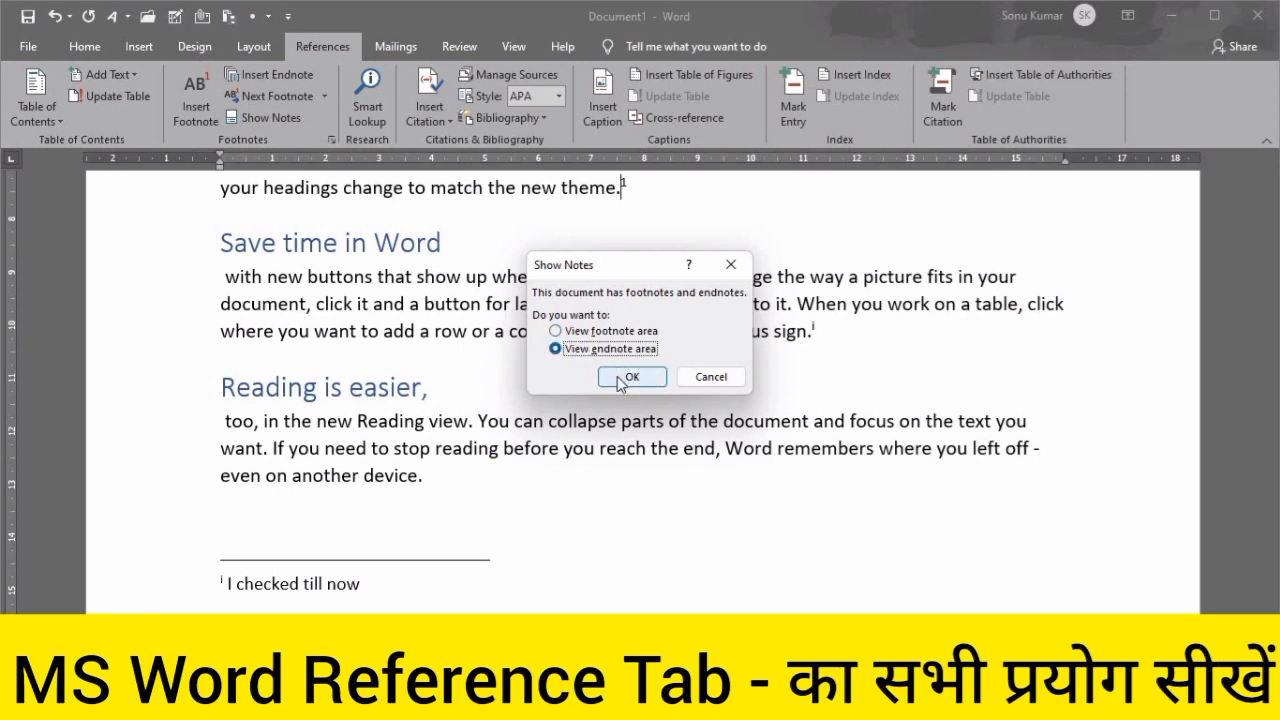
{"action": "left_click", "coordinate": [627, 377]}
{"action": "scroll", "coordinate": [619, 376], "scroll_direction": "up", "scroll_amount": 1}
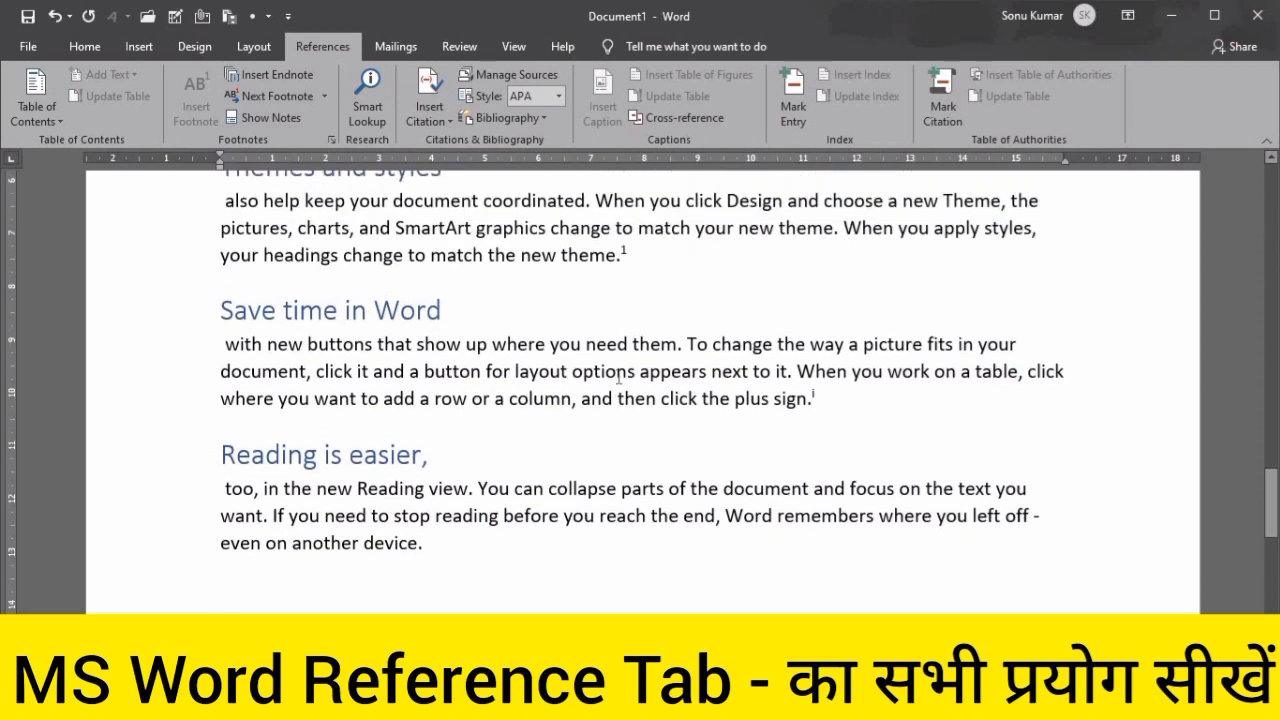
{"action": "scroll", "coordinate": [619, 376], "scroll_direction": "down", "scroll_amount": 12}
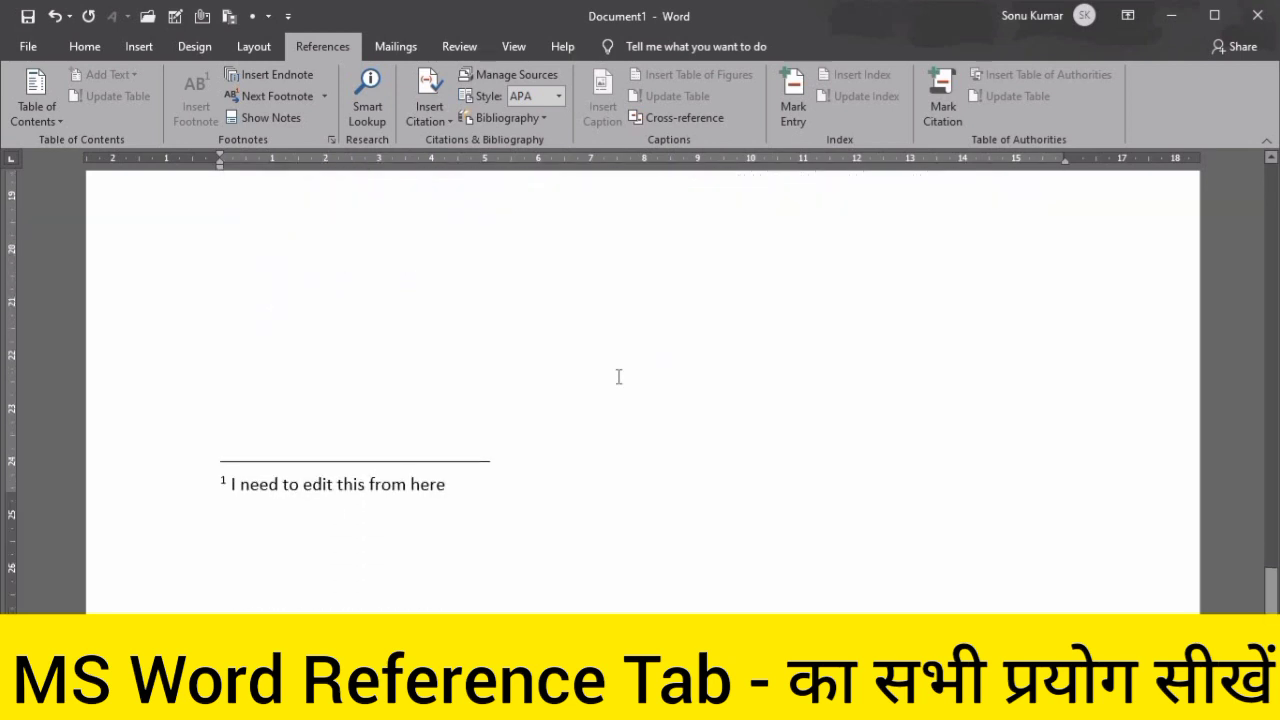
{"action": "scroll", "coordinate": [619, 376], "scroll_direction": "up", "scroll_amount": 7}
{"action": "scroll", "coordinate": [619, 376], "scroll_direction": "up", "scroll_amount": 5}
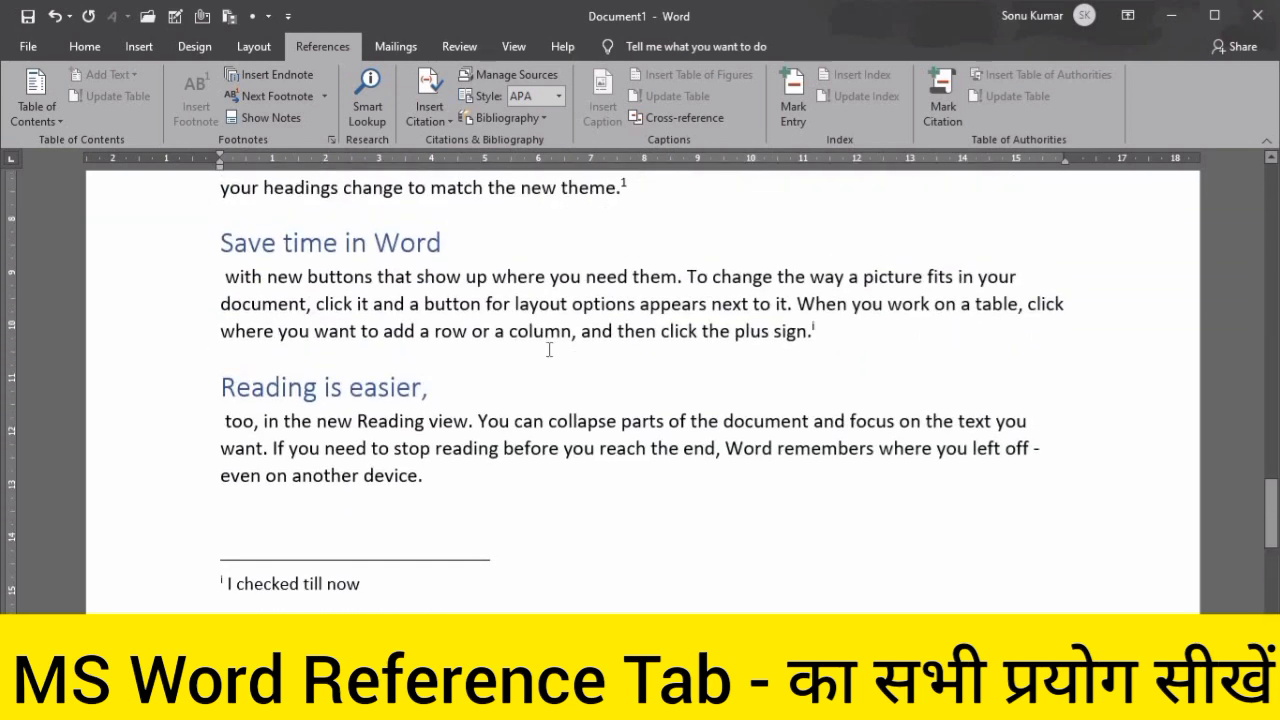
{"action": "left_click", "coordinate": [549, 349]}
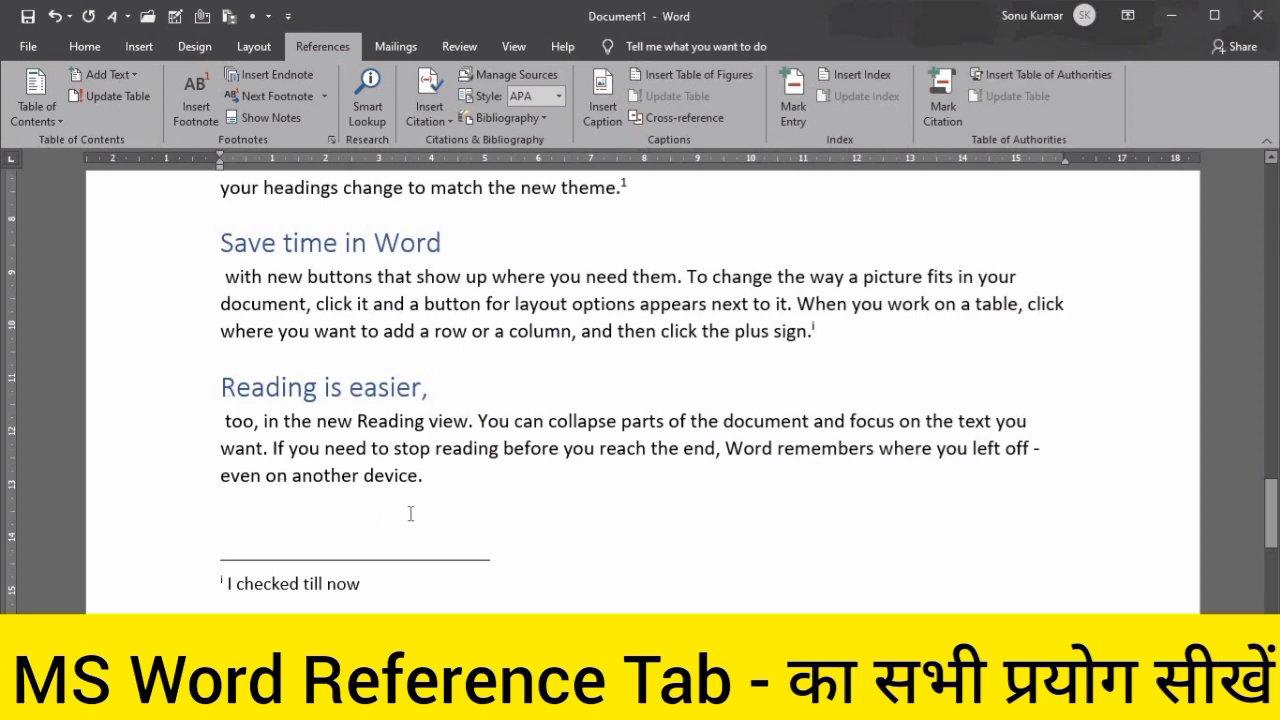
{"action": "left_click", "coordinate": [433, 478]}
Start a new citation source and set its type to Book
{"action": "left_click", "coordinate": [428, 120]}
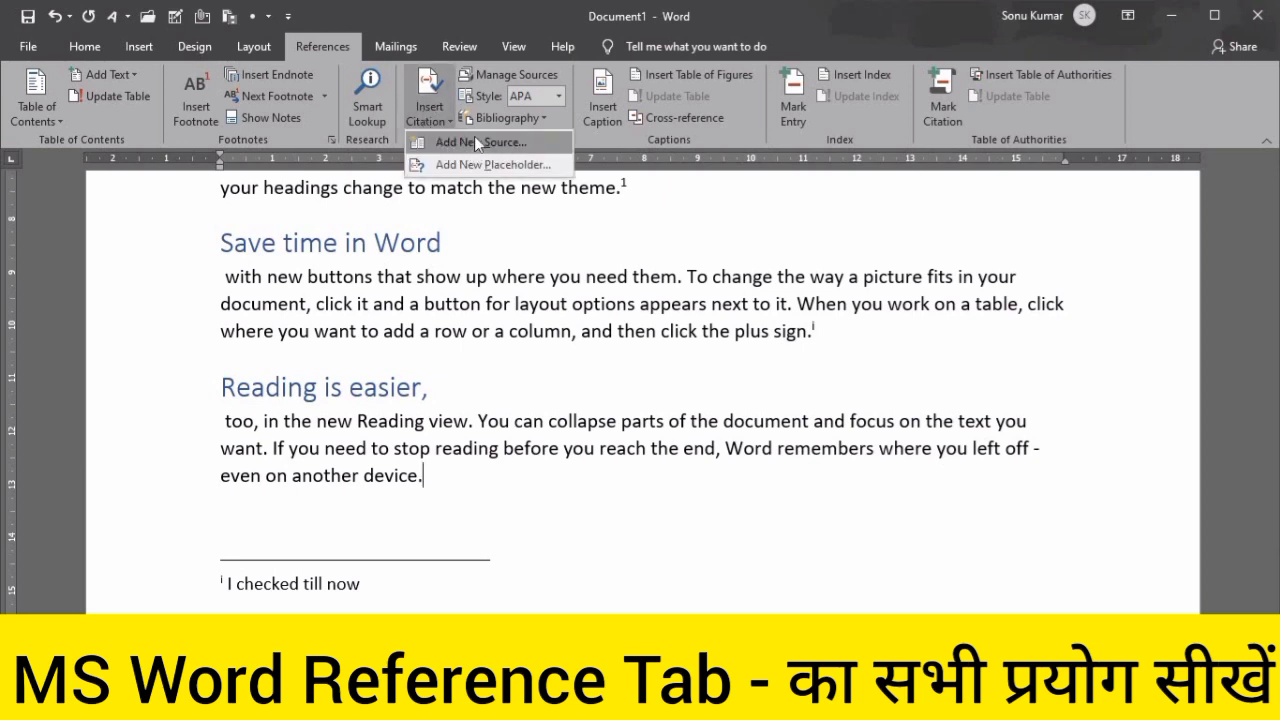
{"action": "left_click", "coordinate": [475, 140]}
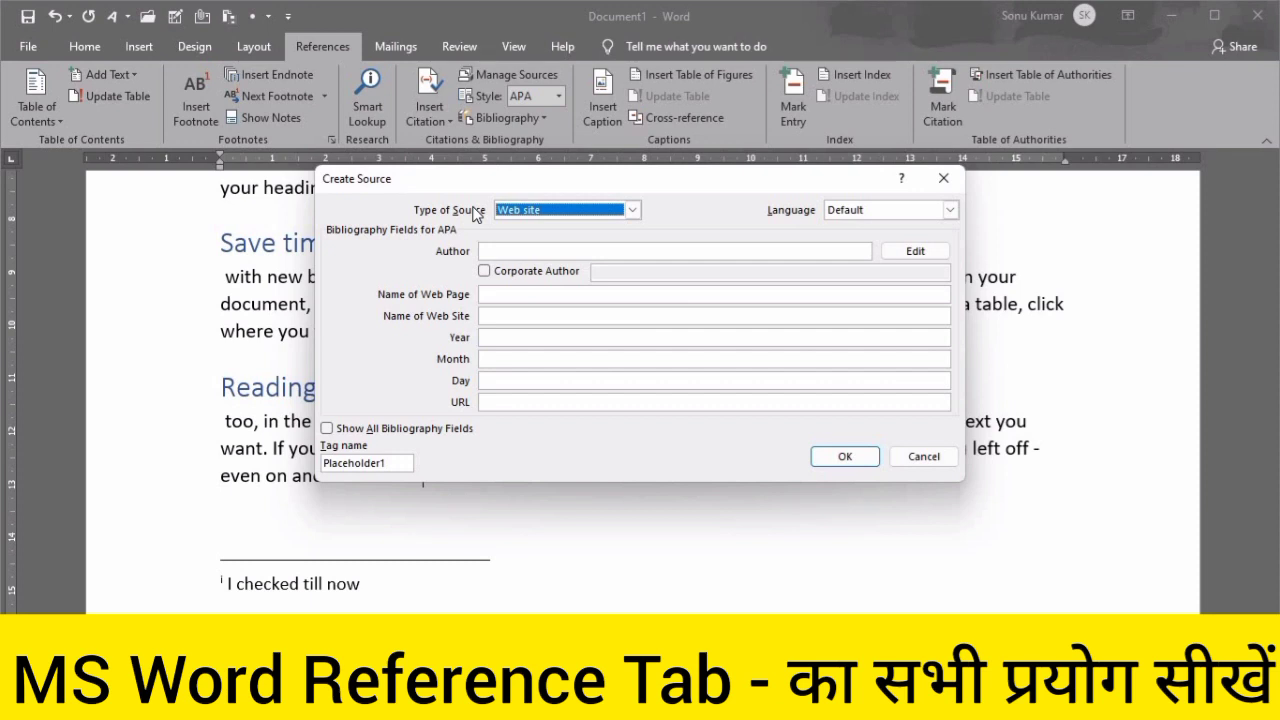
{"action": "left_click", "coordinate": [632, 210]}
{"action": "scroll", "coordinate": [541, 278], "scroll_direction": "up", "scroll_amount": 1}
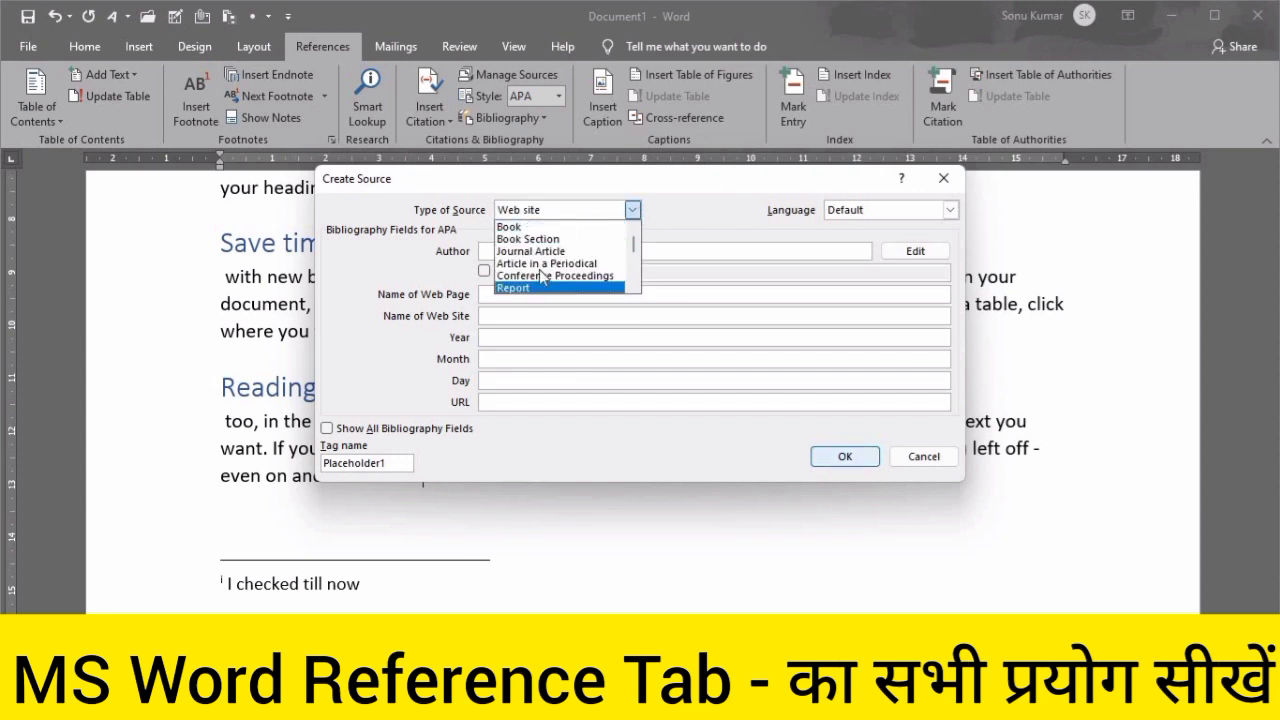
{"action": "scroll", "coordinate": [520, 288], "scroll_direction": "down", "scroll_amount": 2}
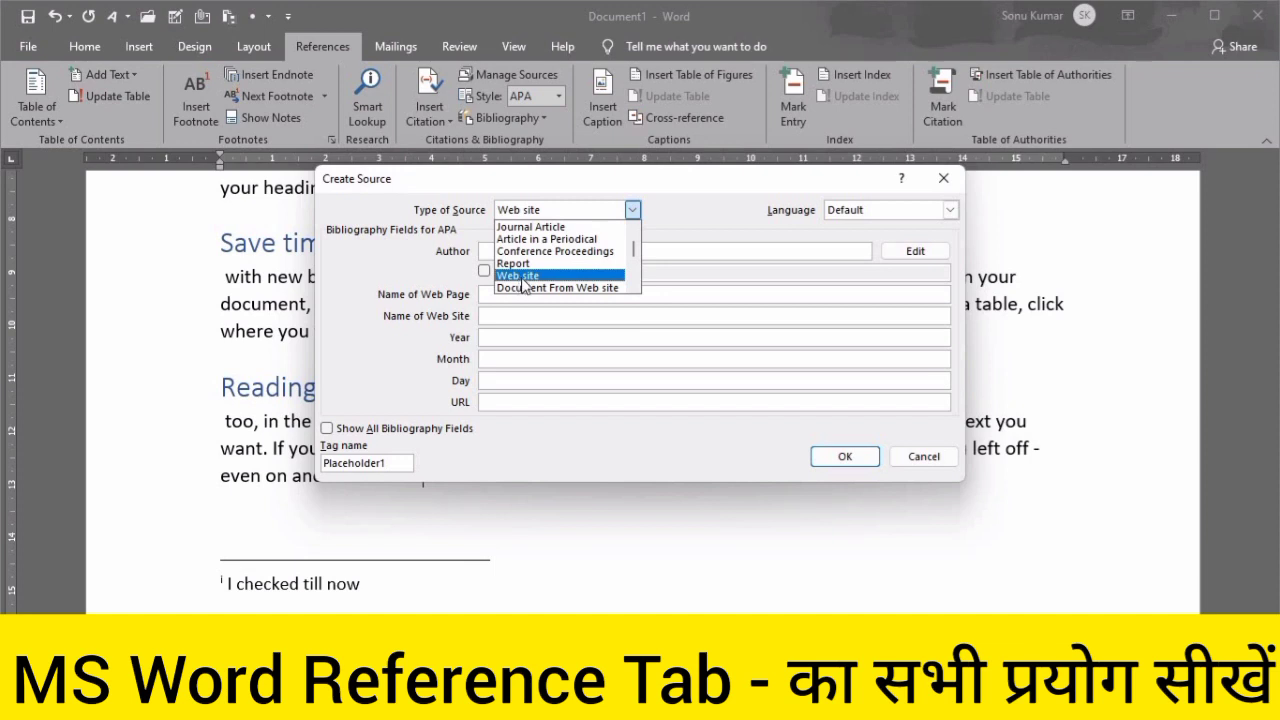
{"action": "scroll", "coordinate": [522, 276], "scroll_direction": "up", "scroll_amount": 1}
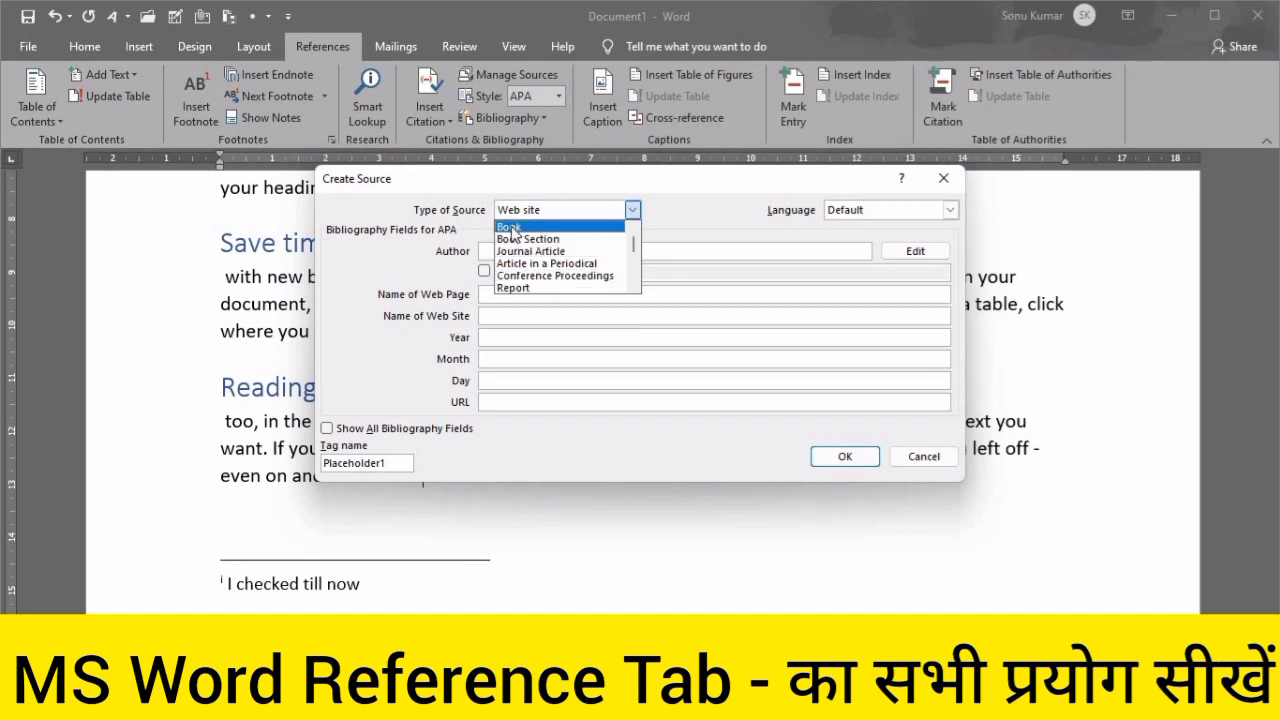
{"action": "left_click", "coordinate": [510, 227]}
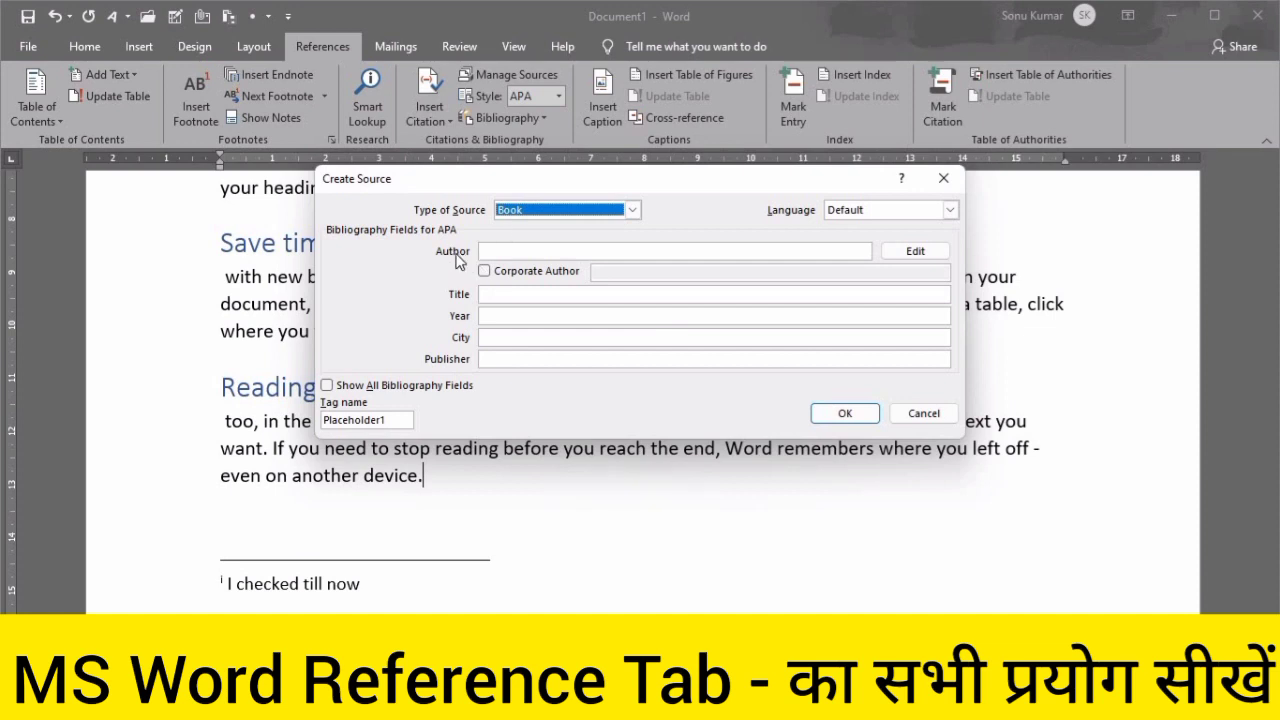
Enter the author's name, title 'The way of success', year 2010, city Delhi, and save
{"action": "left_click", "coordinate": [541, 251]}
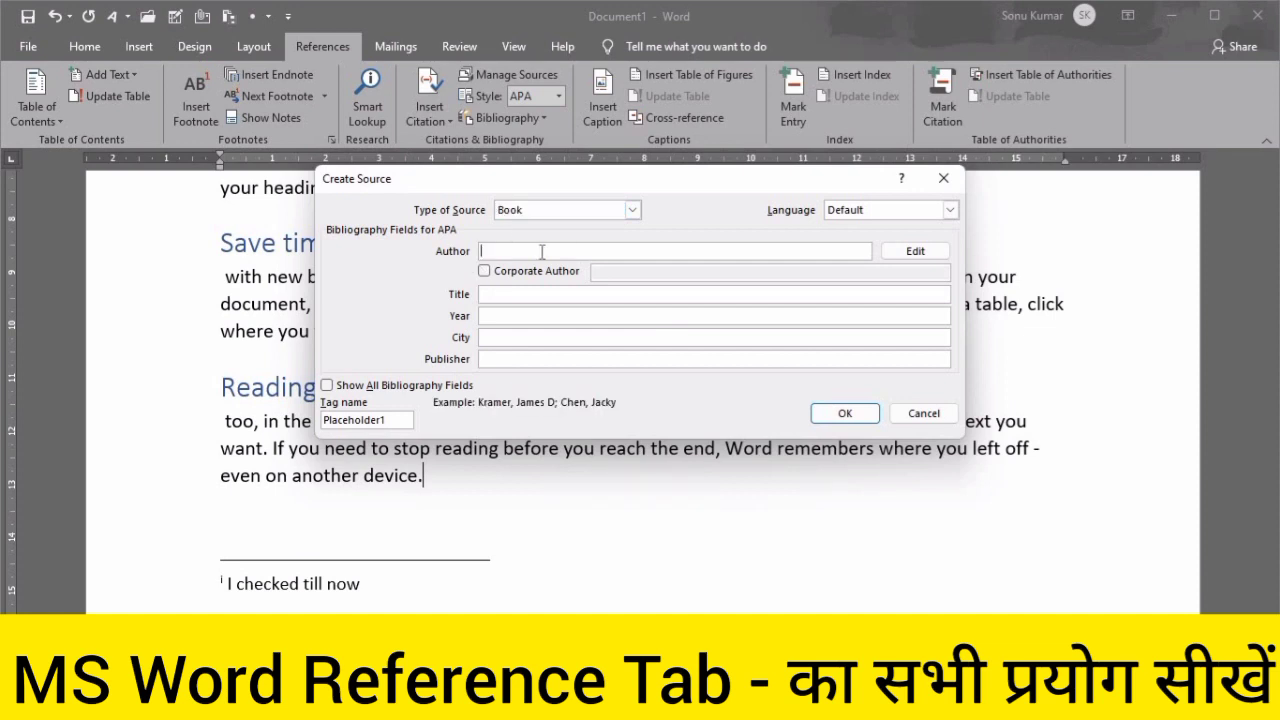
{"action": "type", "text": "Rakesh Verma"}
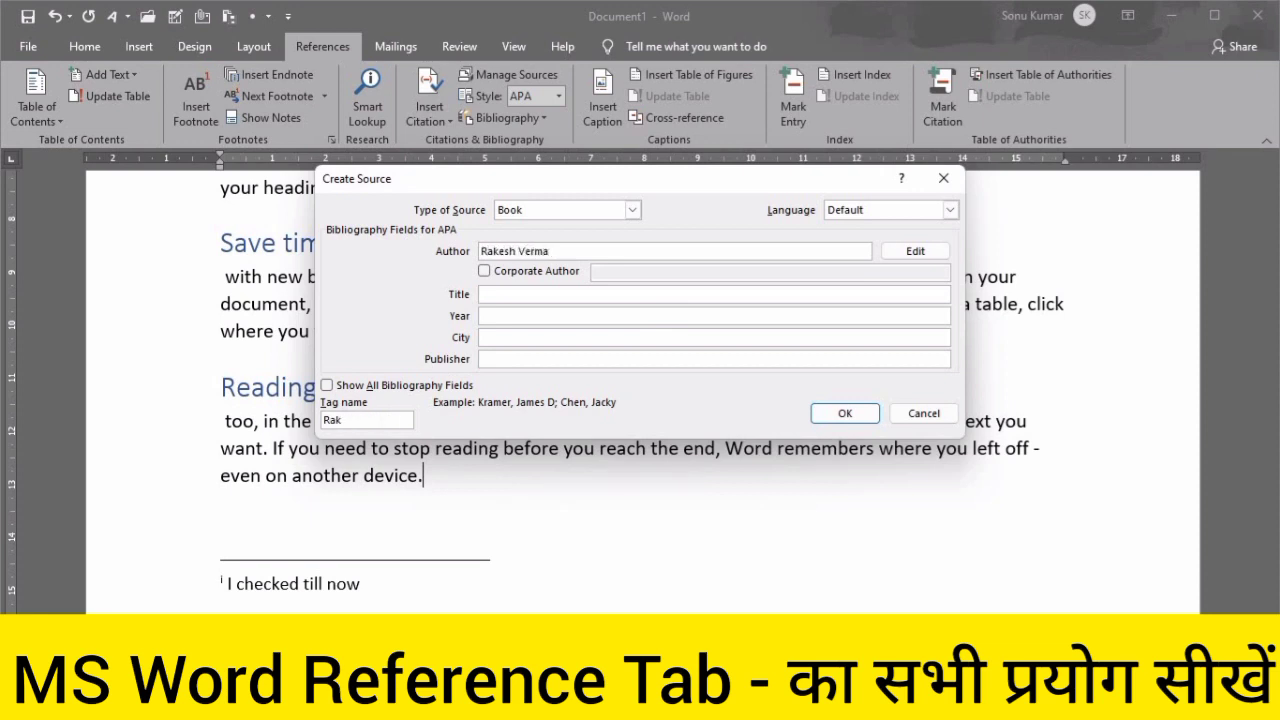
{"action": "left_click", "coordinate": [527, 292]}
{"action": "type", "text": "The"}
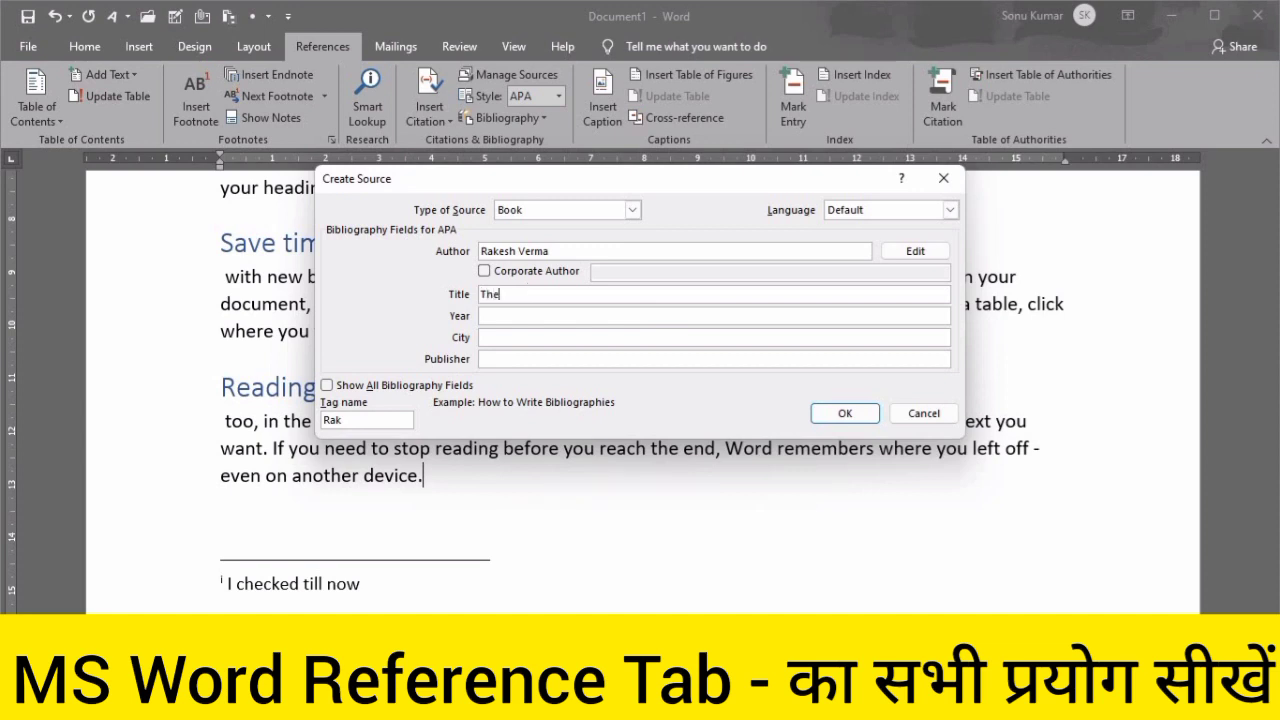
{"action": "type", "text": " way of success"}
{"action": "left_click", "coordinate": [540, 315]}
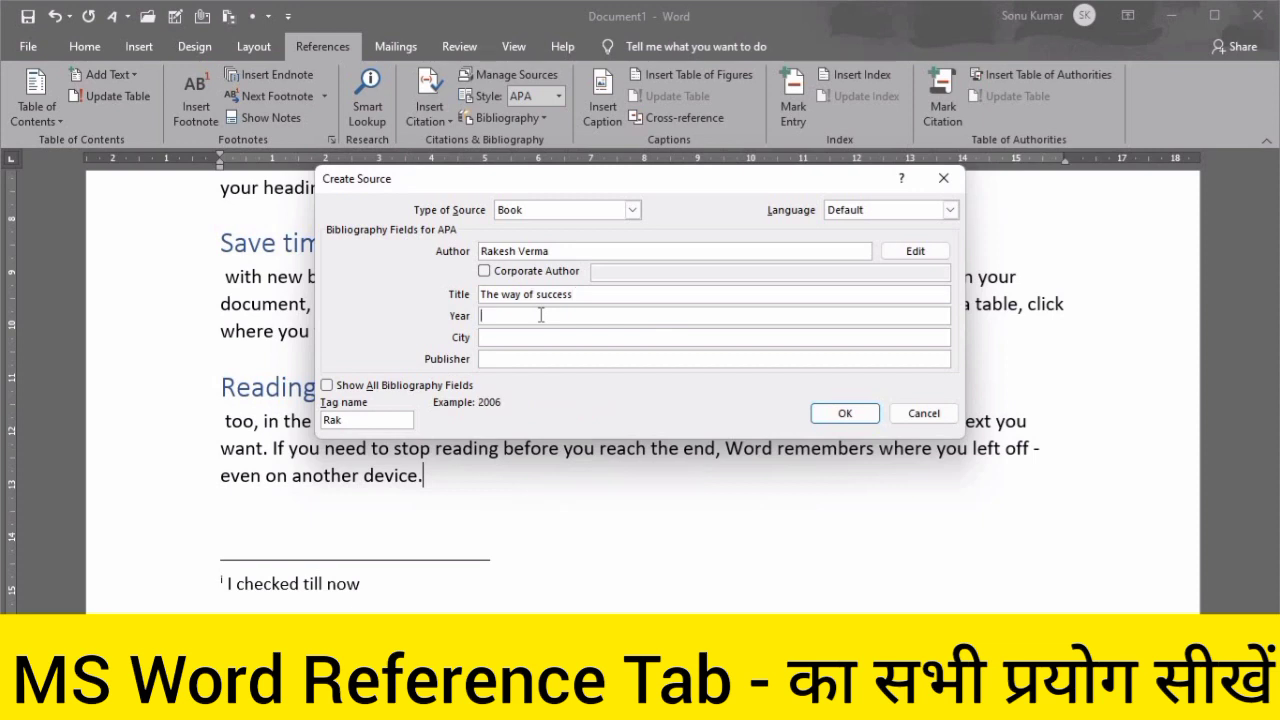
{"action": "type", "text": "2010"}
{"action": "left_click", "coordinate": [576, 339]}
{"action": "type", "text": "Delhi"}
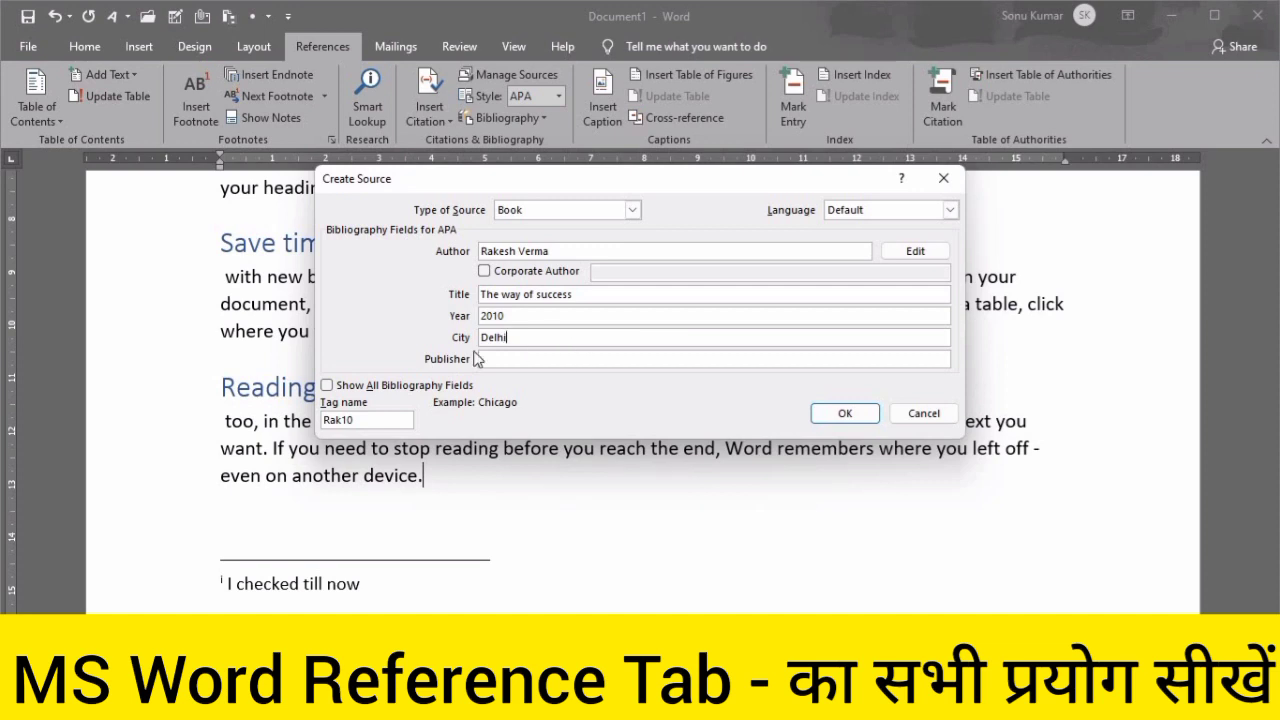
{"action": "left_click", "coordinate": [514, 360]}
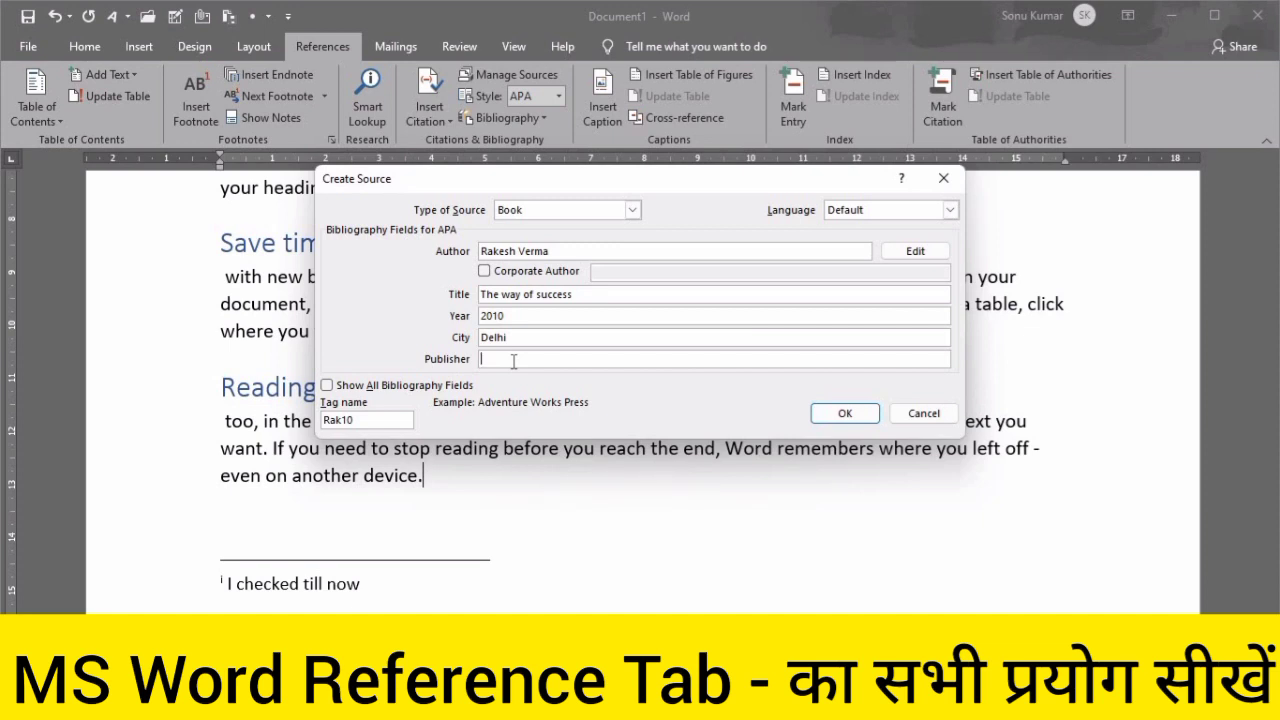
{"action": "left_click", "coordinate": [857, 417]}
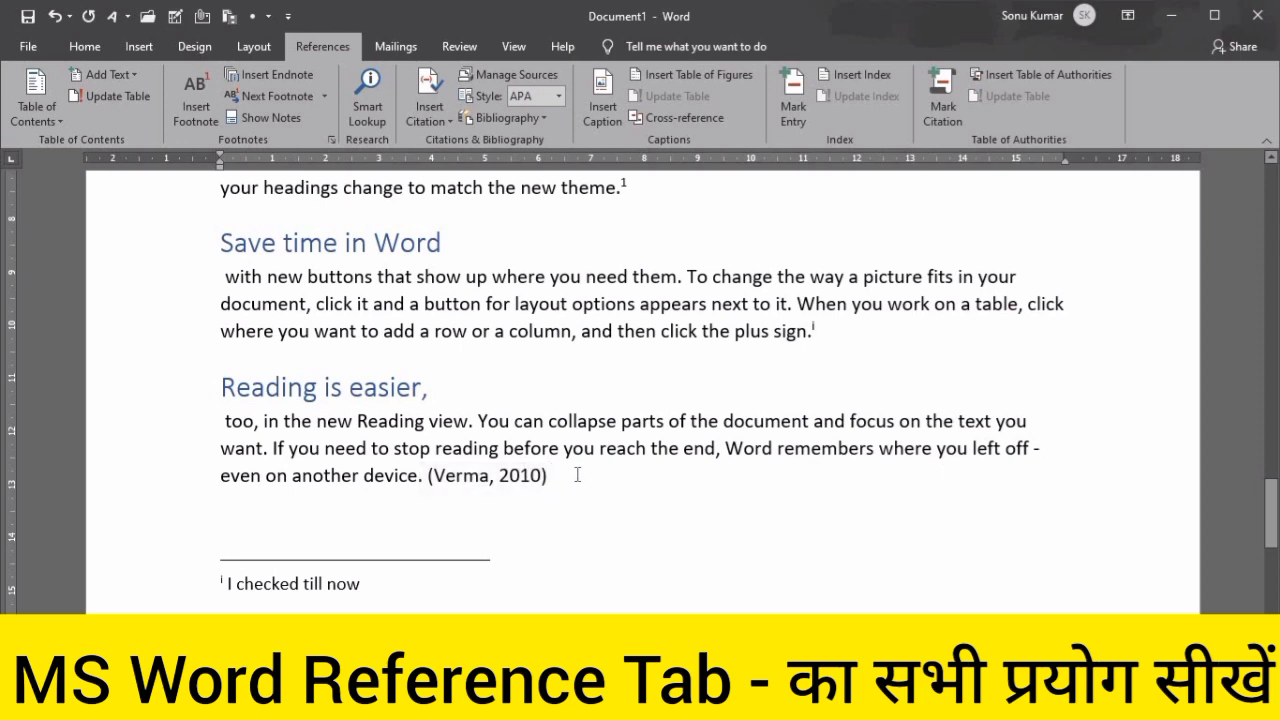
{"action": "left_click", "coordinate": [567, 421]}
Delete the three unused sources in Manage Sources and close it
{"action": "left_click", "coordinate": [517, 77]}
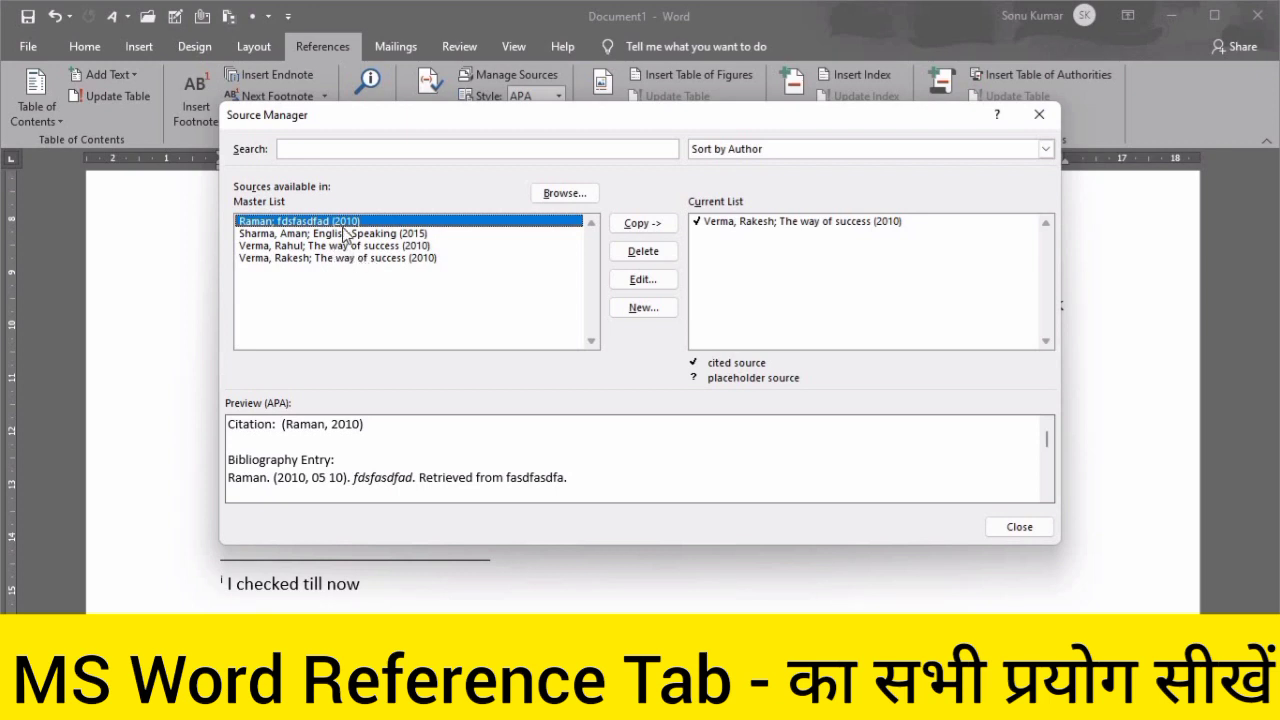
{"action": "left_click", "coordinate": [621, 255]}
{"action": "left_click", "coordinate": [621, 255]}
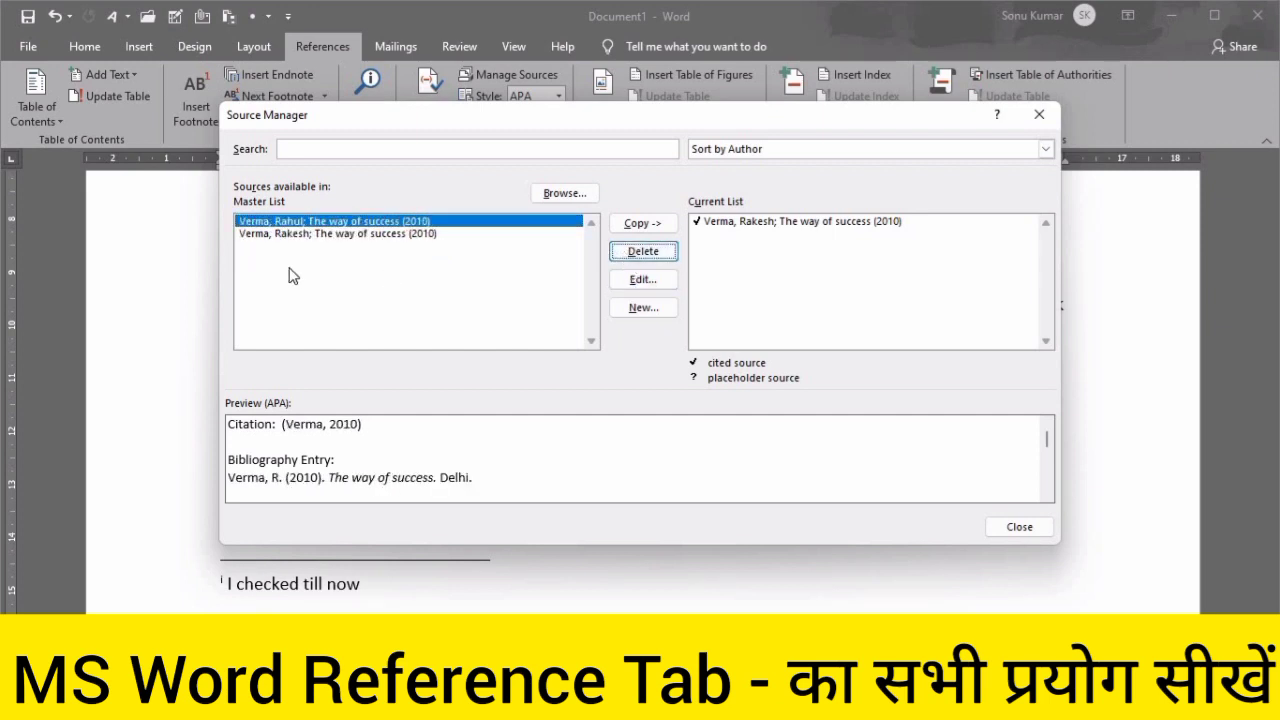
{"action": "left_click", "coordinate": [642, 258]}
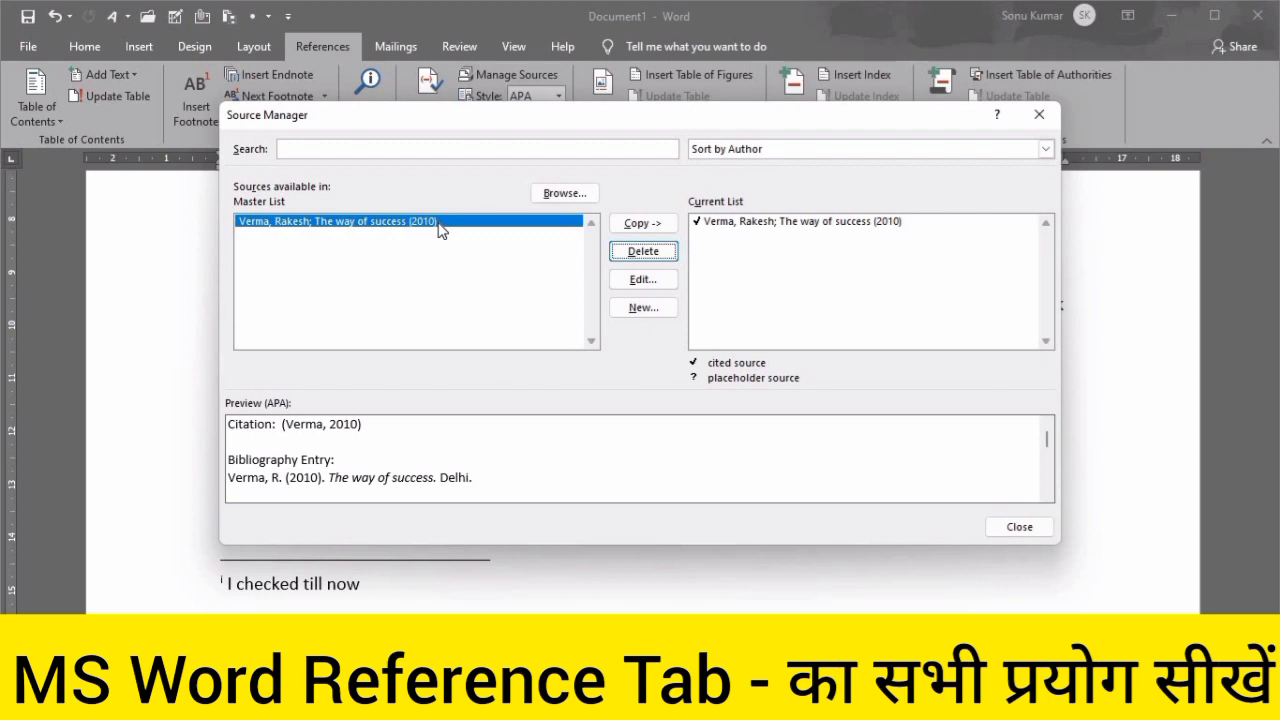
{"action": "left_click", "coordinate": [1039, 114]}
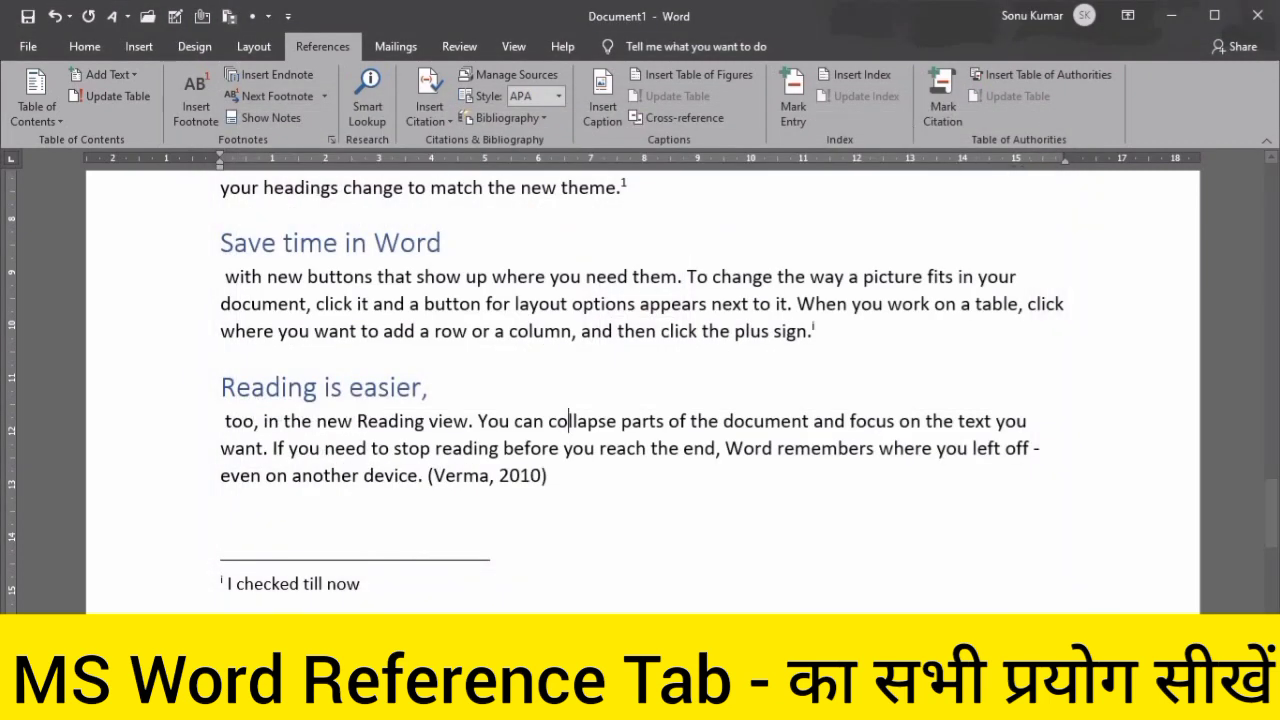
Reopen Source Manager to check the remaining book source, closing without changes
{"action": "left_click", "coordinate": [503, 71]}
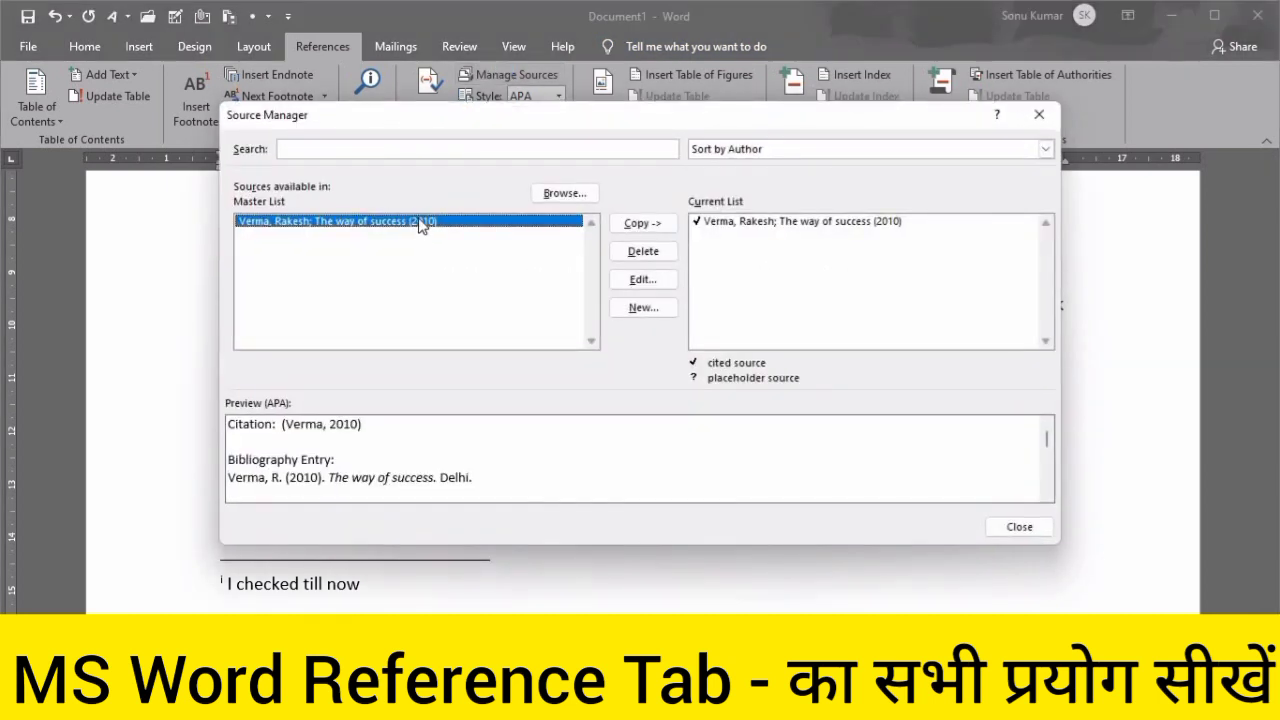
{"action": "left_click", "coordinate": [642, 281]}
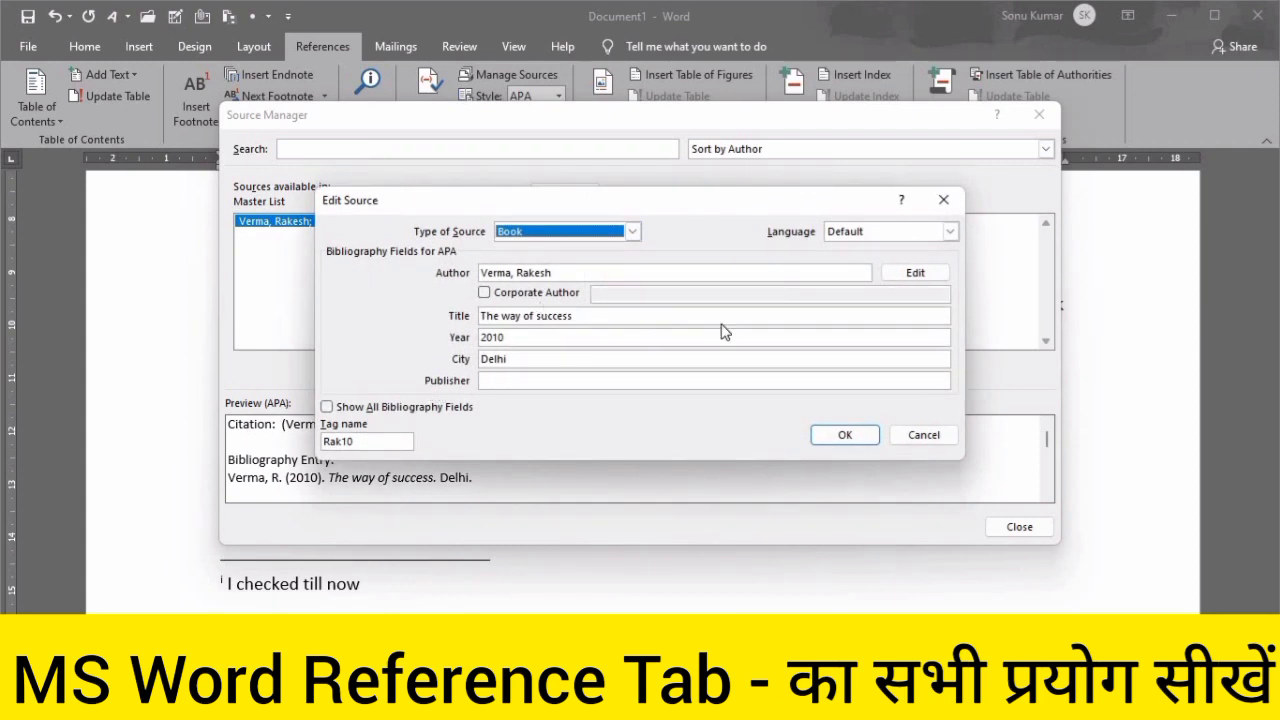
{"action": "left_click", "coordinate": [943, 199]}
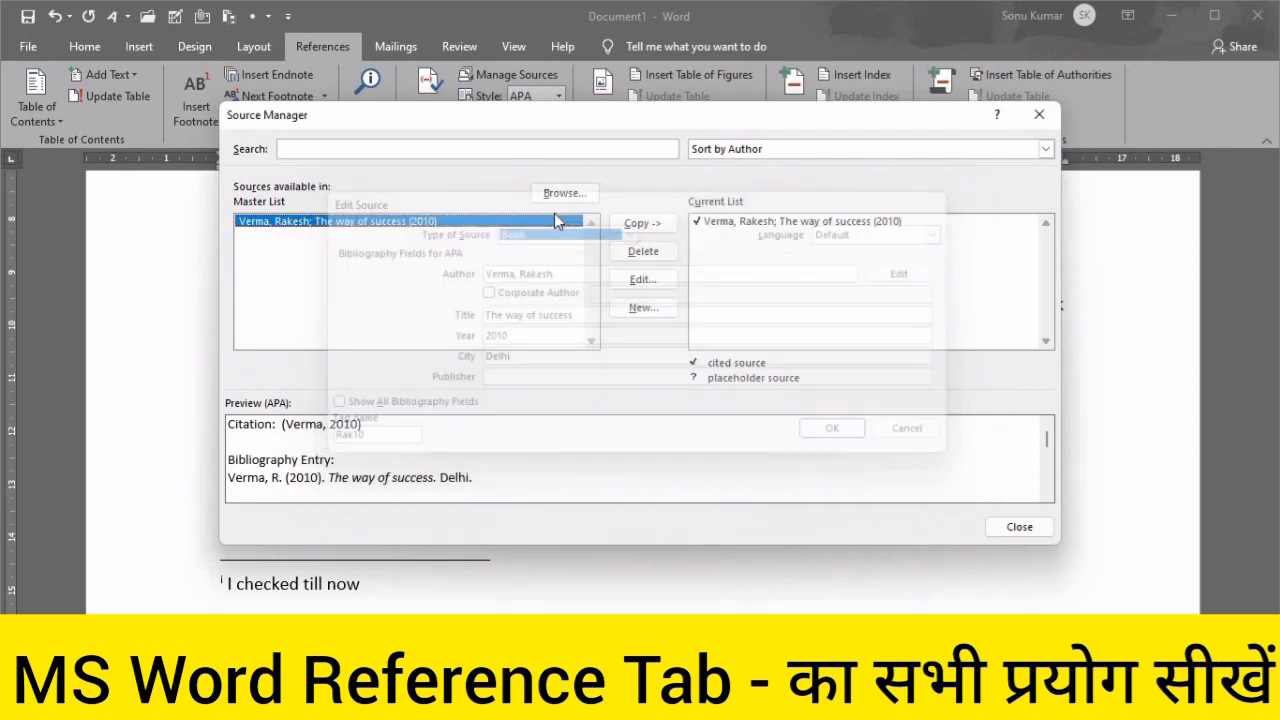
{"action": "left_click", "coordinate": [641, 309]}
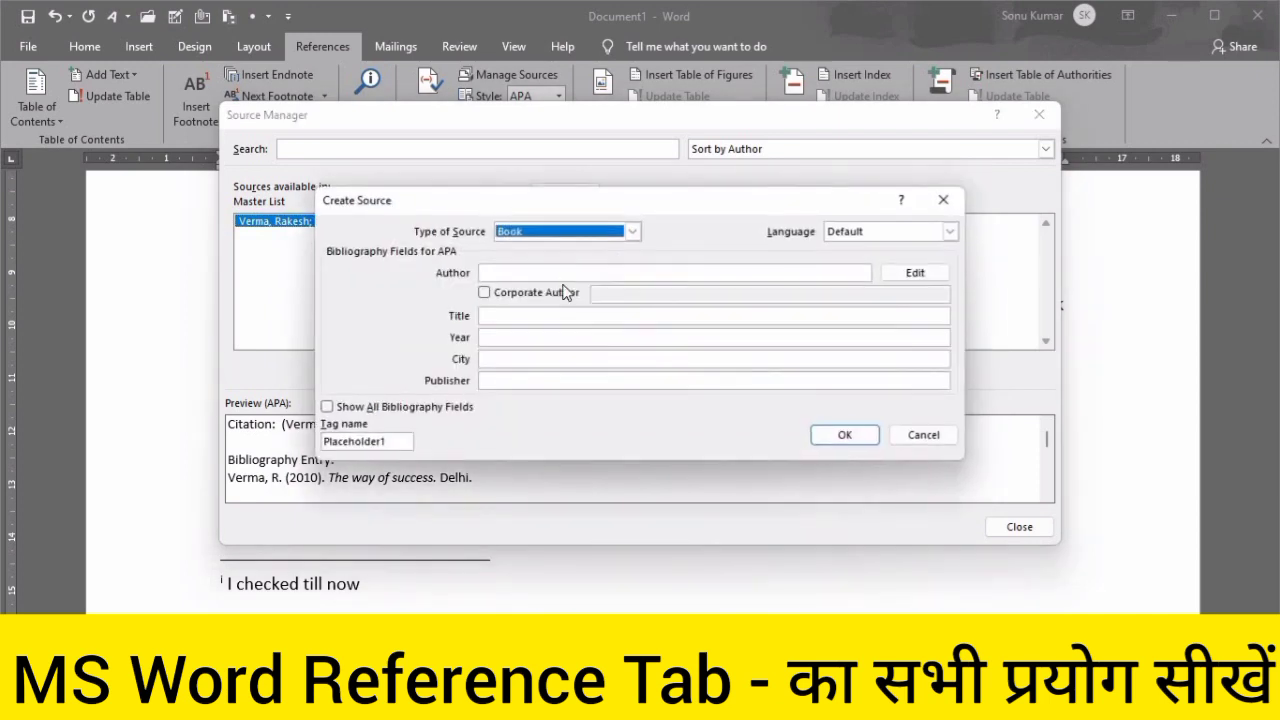
{"action": "left_click", "coordinate": [945, 200]}
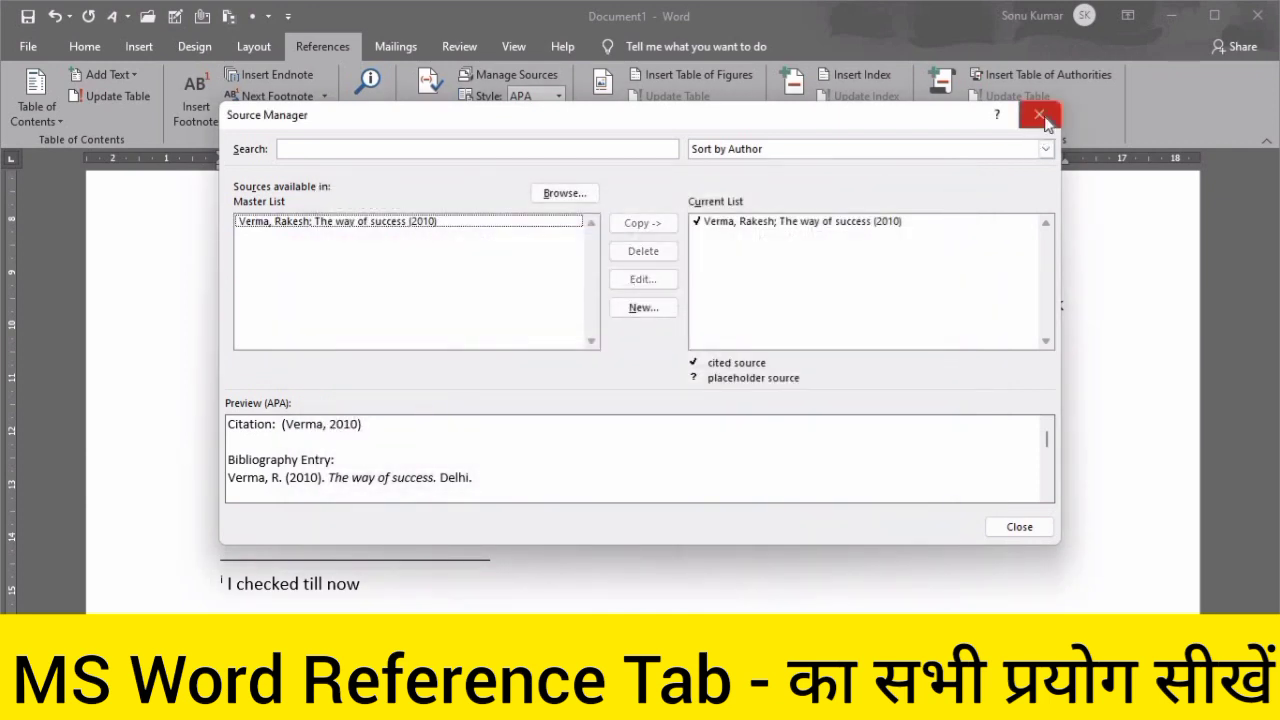
{"action": "left_click", "coordinate": [1040, 114]}
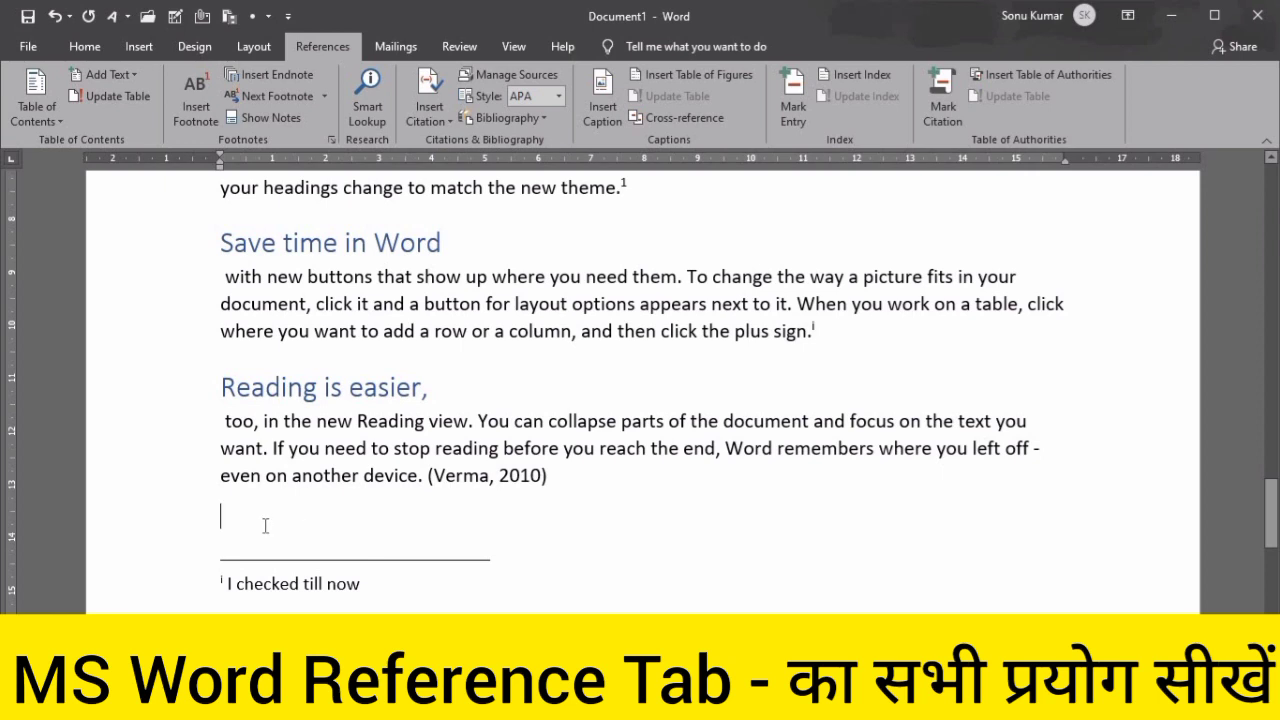
Insert the built-in Bibliography listing the 2010 book The way of success, Delhi
{"action": "left_click", "coordinate": [508, 120]}
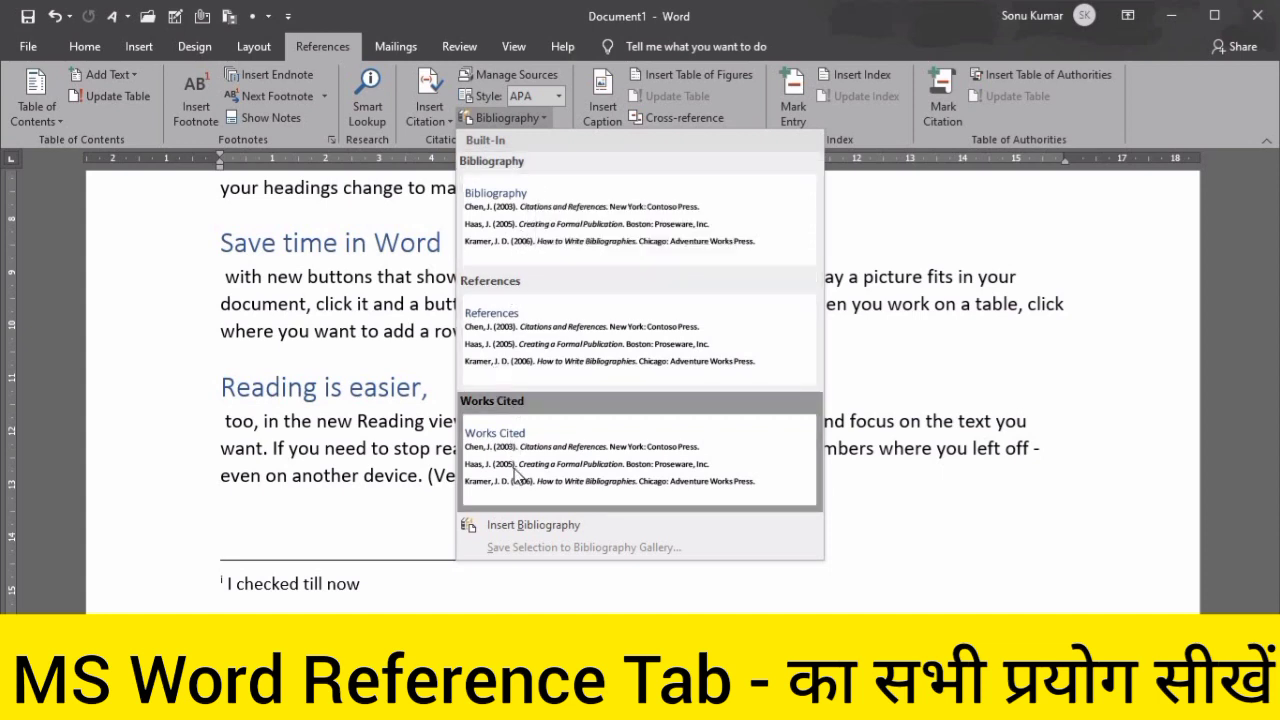
{"action": "left_click", "coordinate": [545, 232]}
{"action": "scroll", "coordinate": [463, 340], "scroll_direction": "down", "scroll_amount": 1}
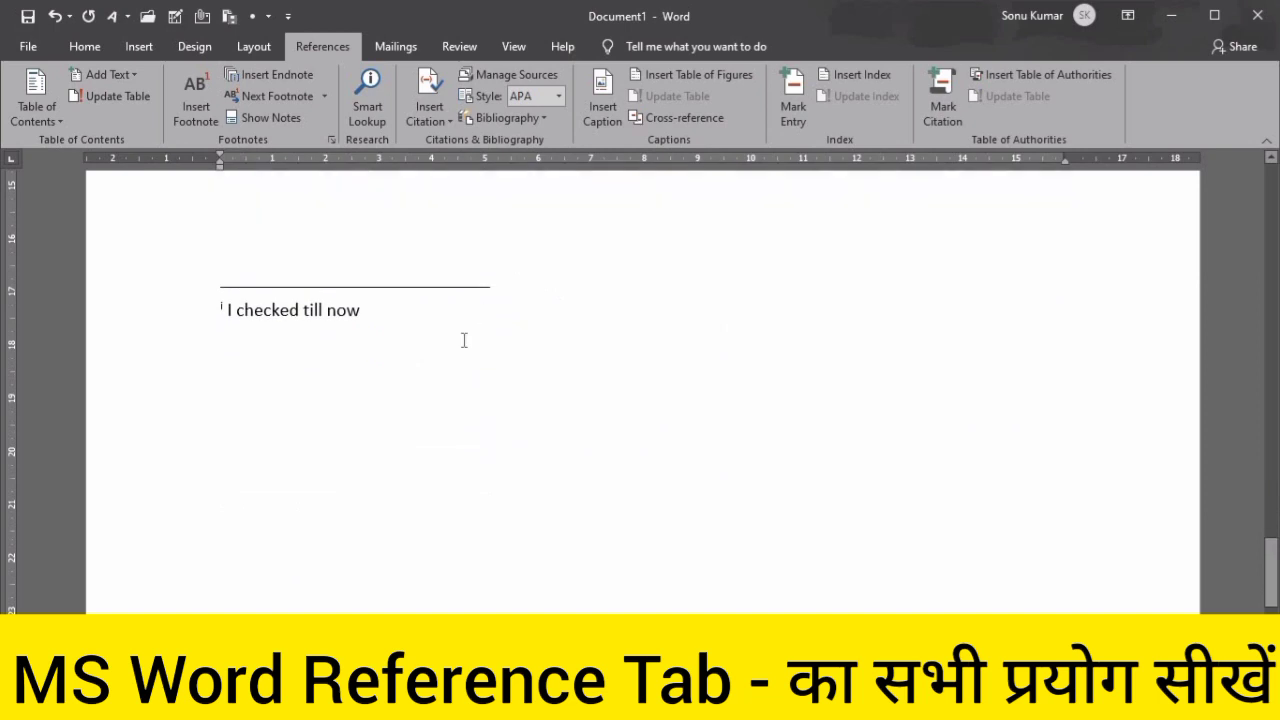
{"action": "scroll", "coordinate": [430, 346], "scroll_direction": "up", "scroll_amount": 2}
{"action": "scroll", "coordinate": [430, 346], "scroll_direction": "up", "scroll_amount": 2}
Inspect the bibliography block and the in-text citation, then return the cursor to the paragraph
{"action": "left_click", "coordinate": [266, 428]}
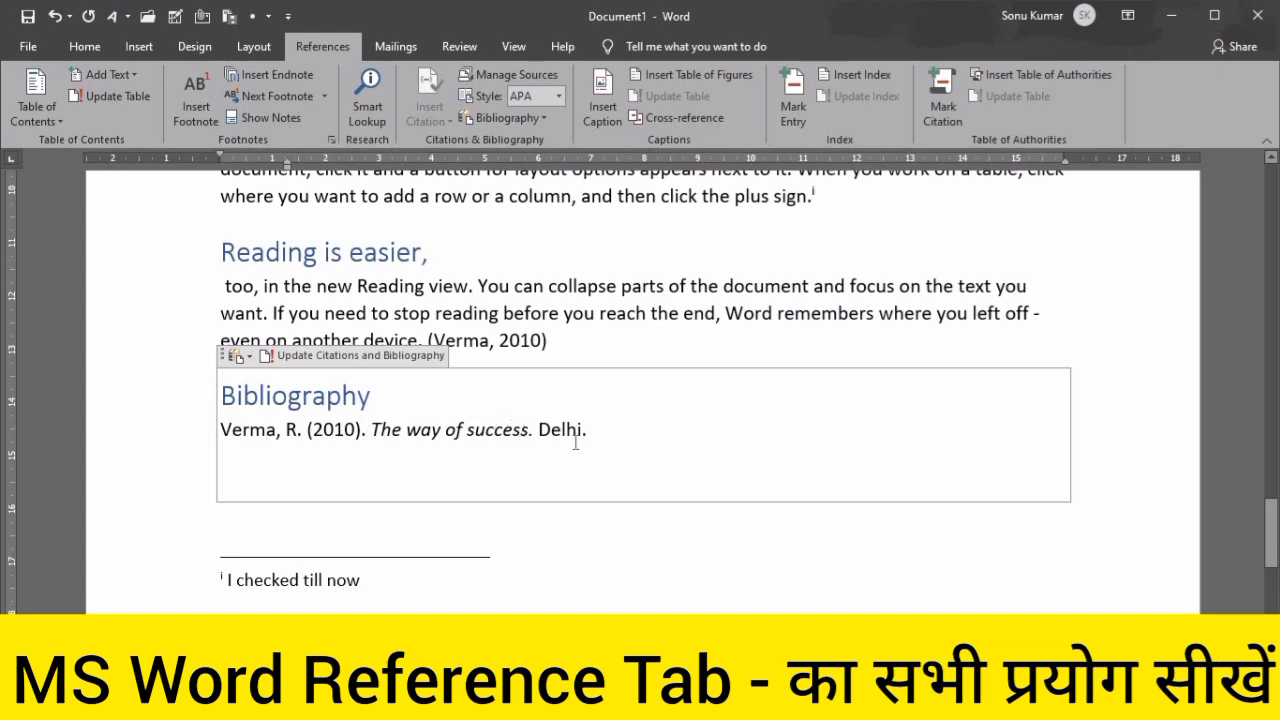
{"action": "left_click", "coordinate": [431, 340]}
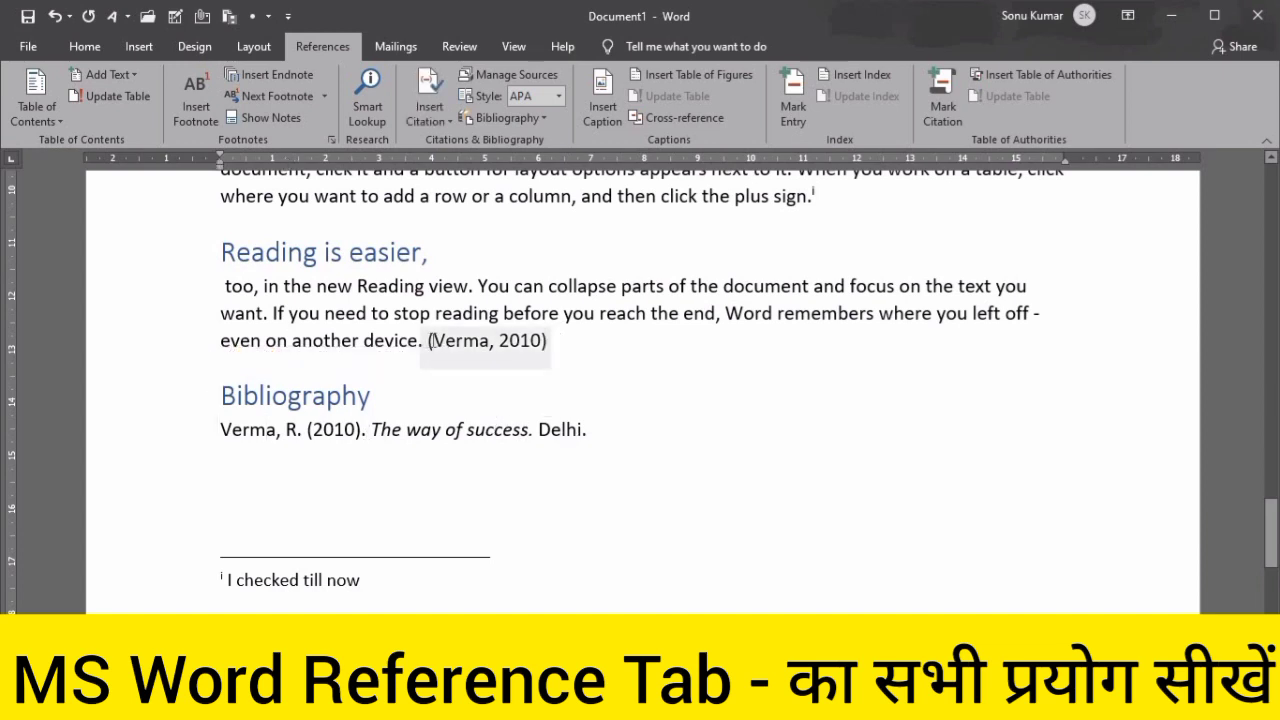
{"action": "left_click", "coordinate": [469, 440]}
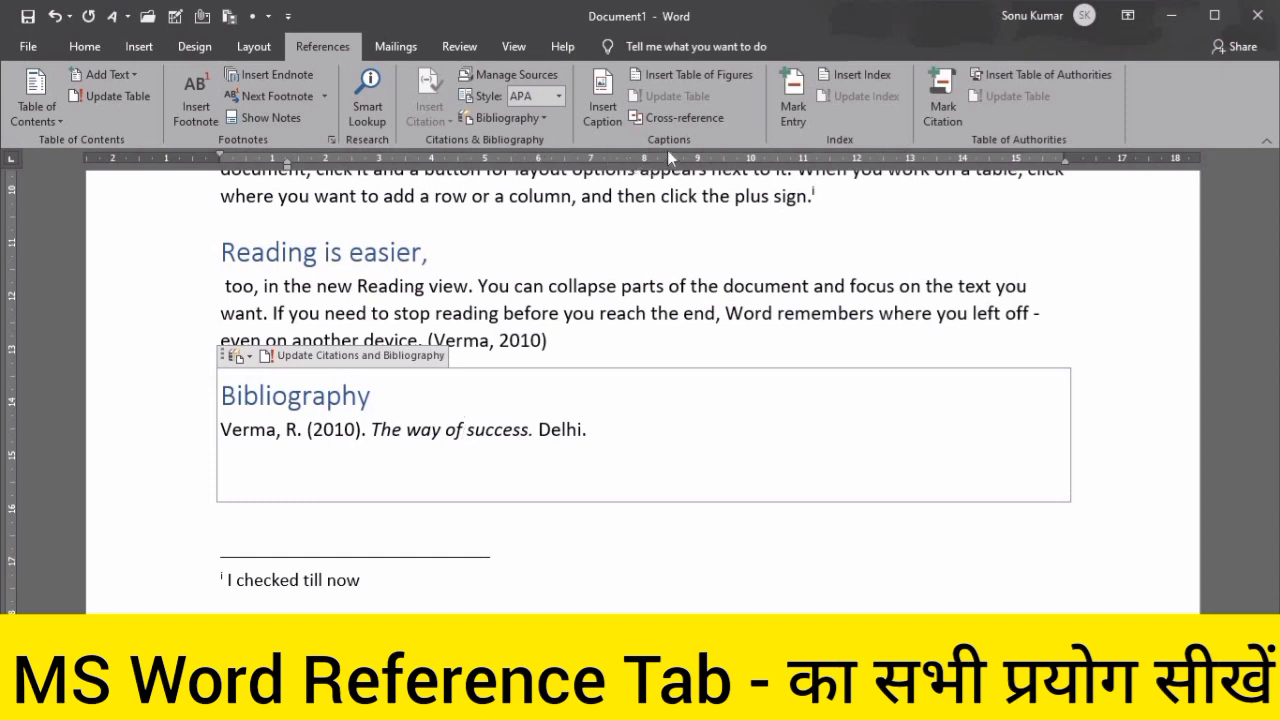
{"action": "left_click", "coordinate": [586, 259]}
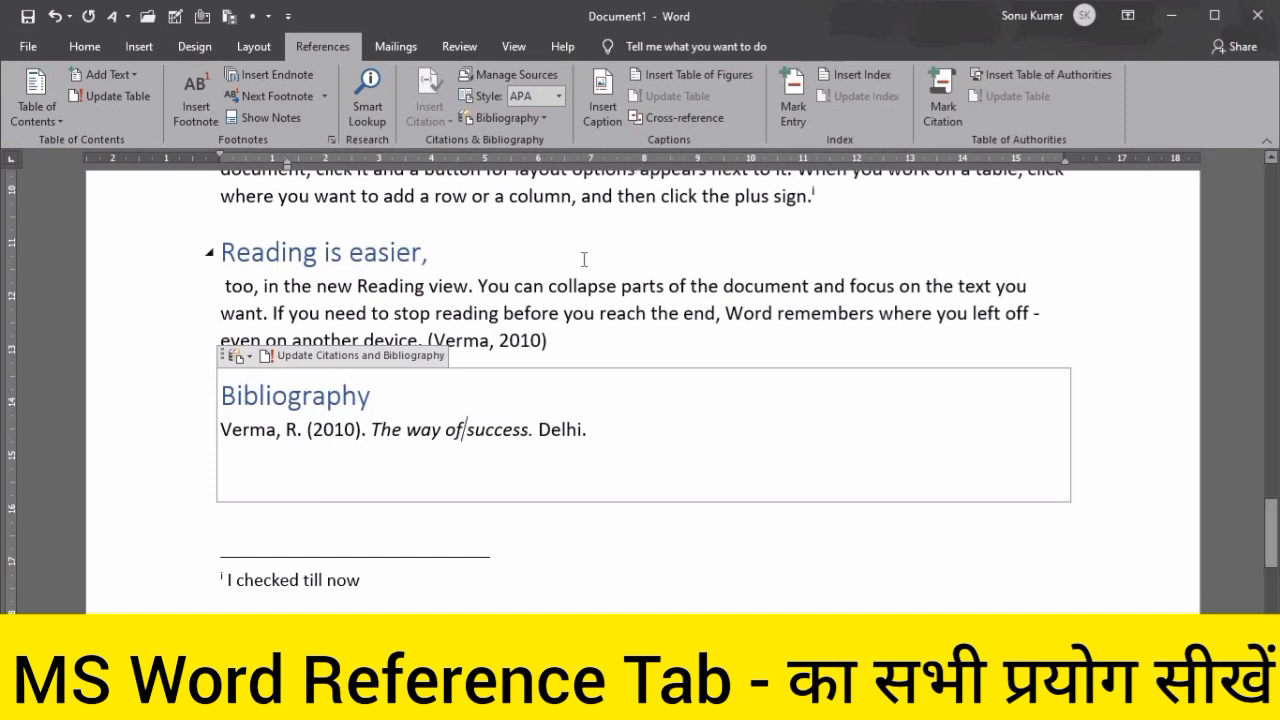
{"action": "left_click", "coordinate": [572, 314]}
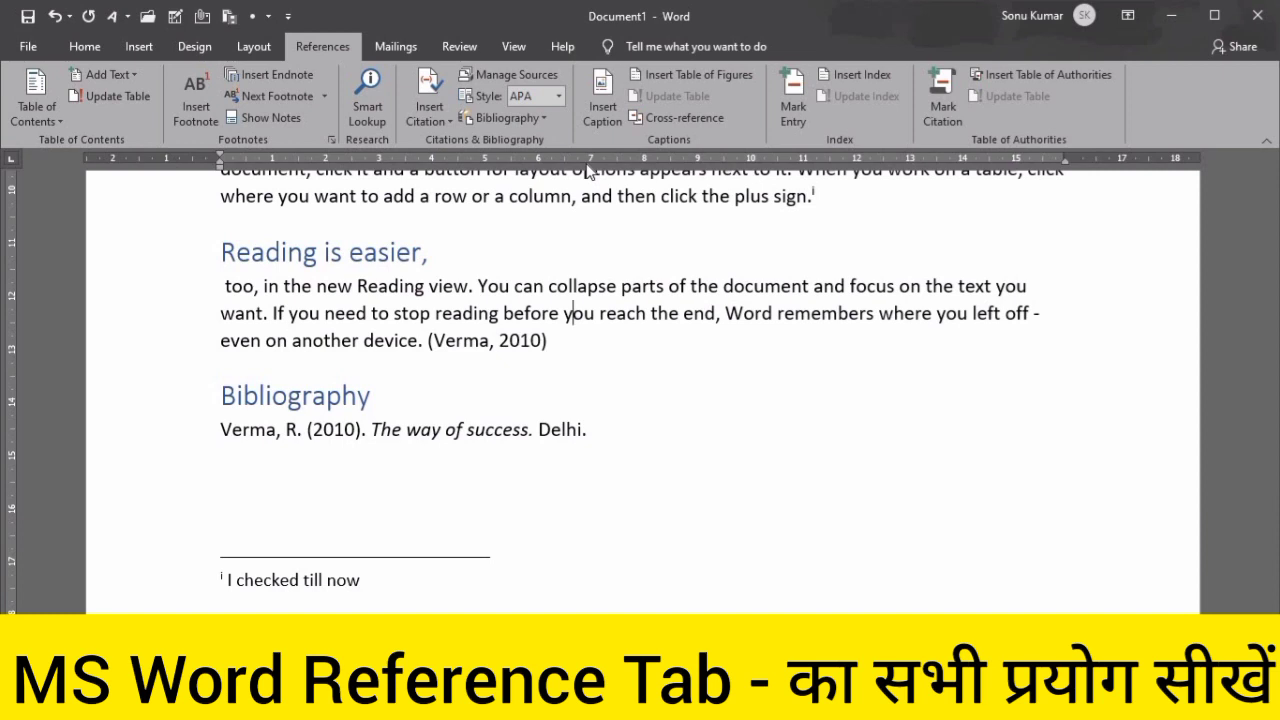
Scroll the document to bring the Video provides heading and its paragraph into view
{"action": "scroll", "coordinate": [386, 343], "scroll_direction": "up", "scroll_amount": 10}
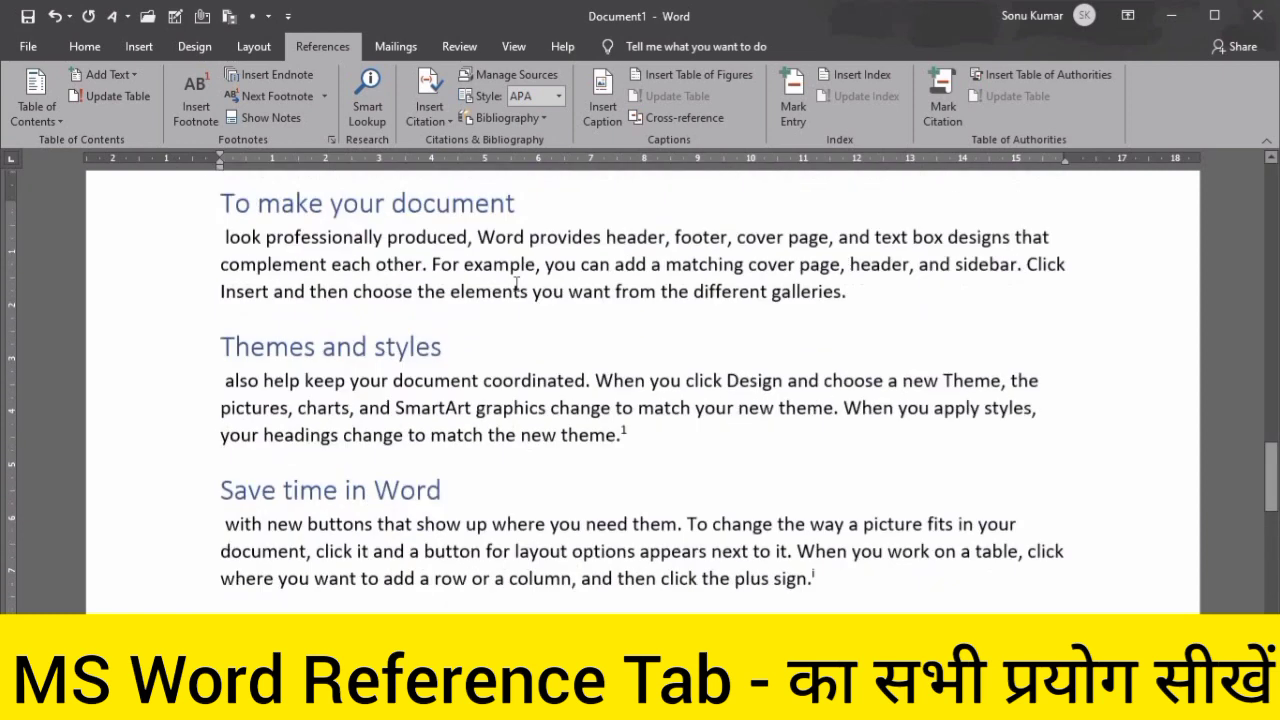
{"action": "scroll", "coordinate": [273, 438], "scroll_direction": "down", "scroll_amount": 3}
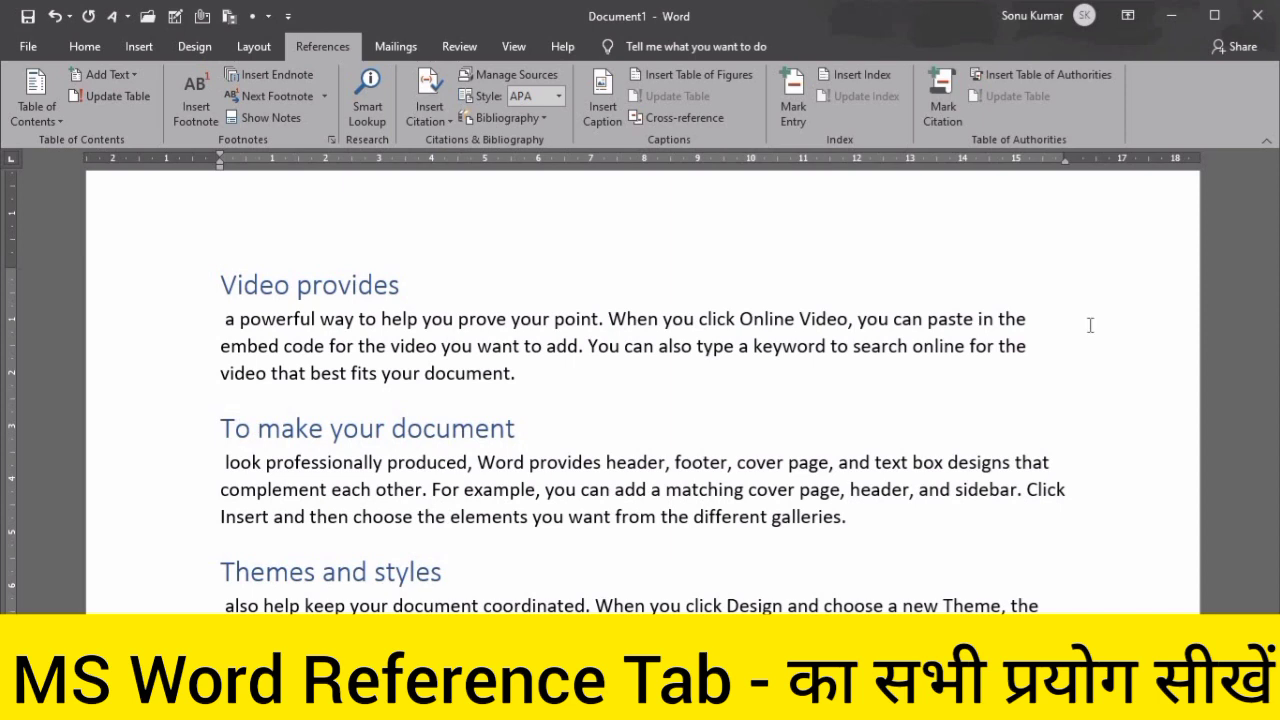
Insert the photo of two men from this computer into the document
{"action": "left_click", "coordinate": [141, 46]}
{"action": "left_click", "coordinate": [203, 92]}
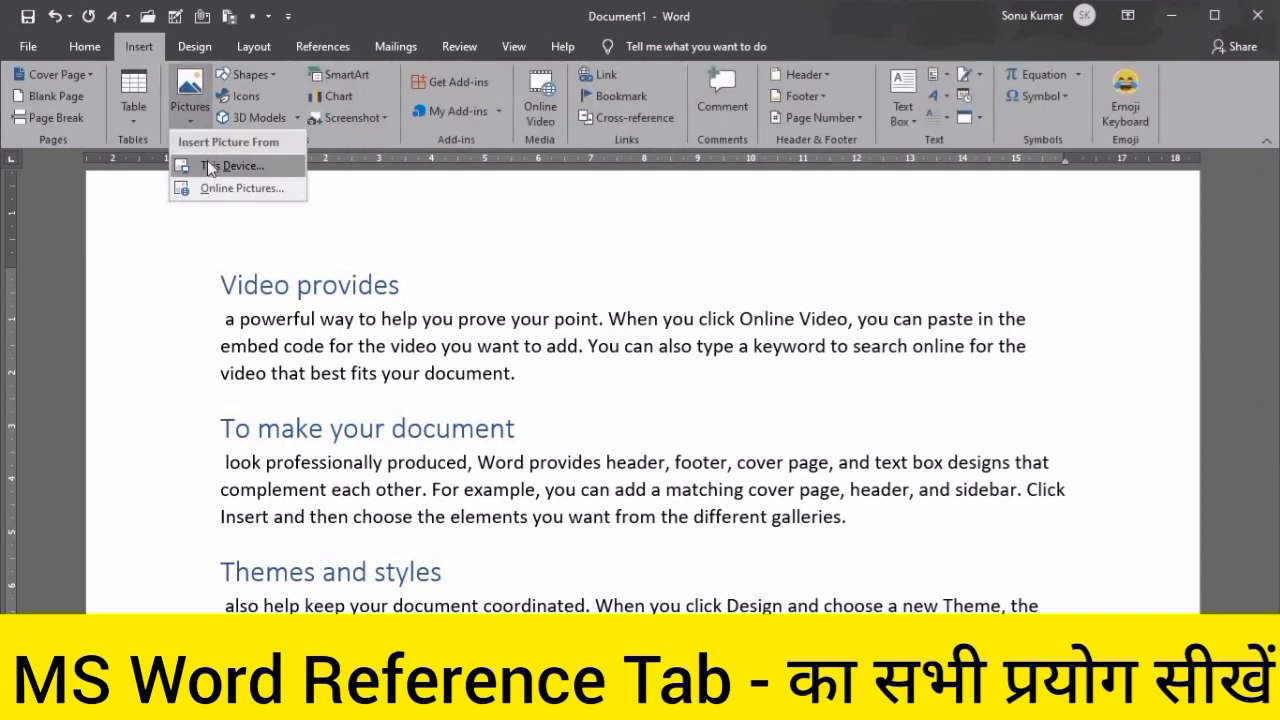
{"action": "left_click", "coordinate": [210, 164]}
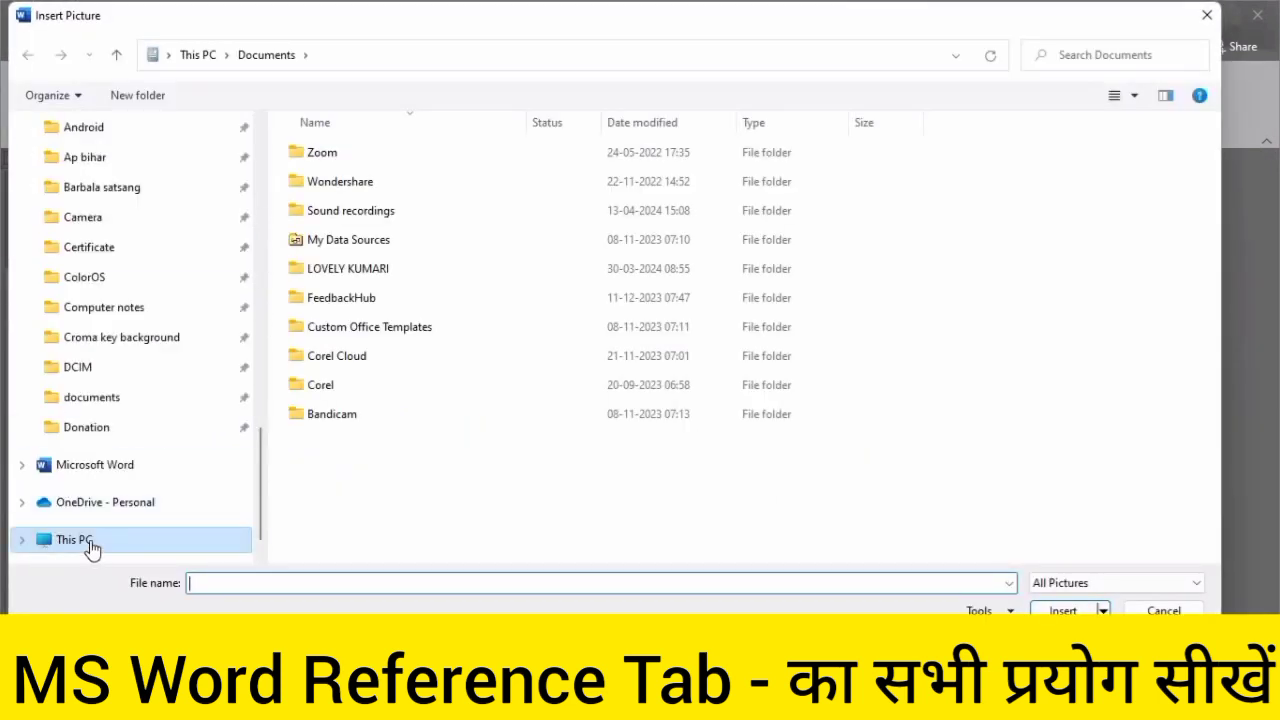
{"action": "left_click", "coordinate": [90, 543]}
{"action": "scroll", "coordinate": [240, 286], "scroll_direction": "up", "scroll_amount": 5}
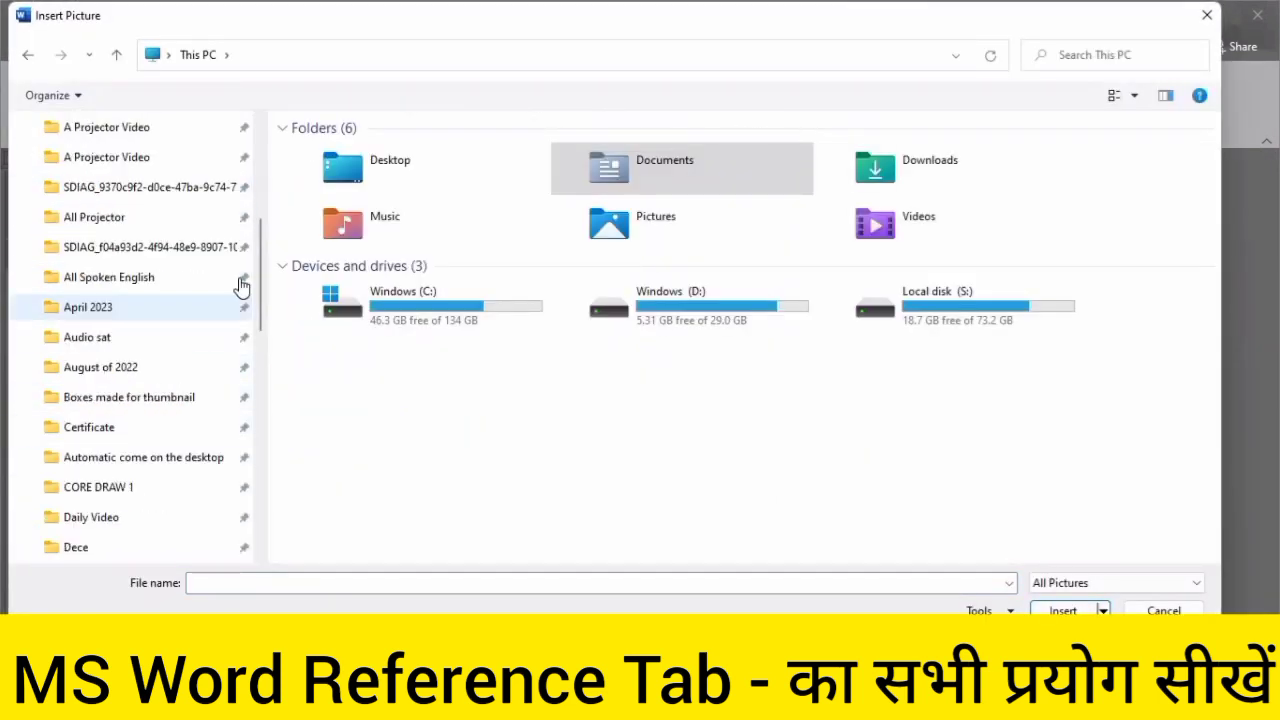
{"action": "left_click", "coordinate": [63, 249]}
Apply a text wrapping style to the two-men photo, then select the motorcycle picture
{"action": "left_click", "coordinate": [855, 96]}
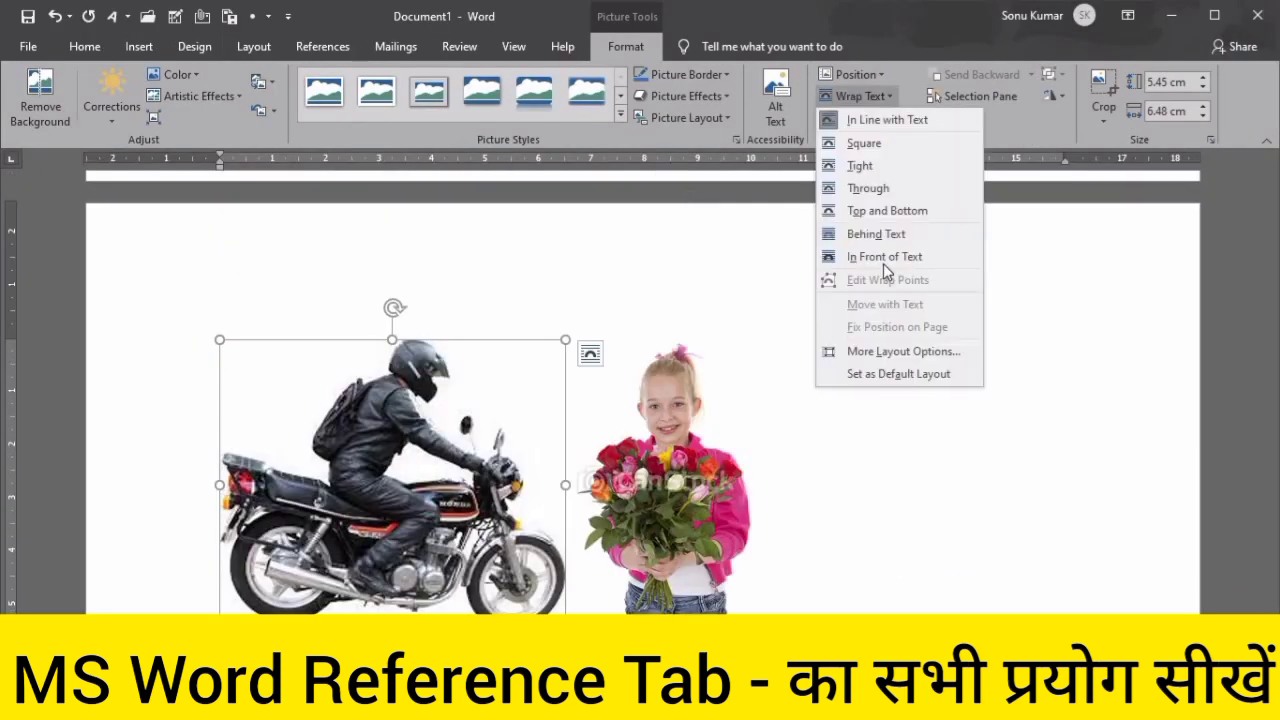
{"action": "left_click", "coordinate": [883, 263]}
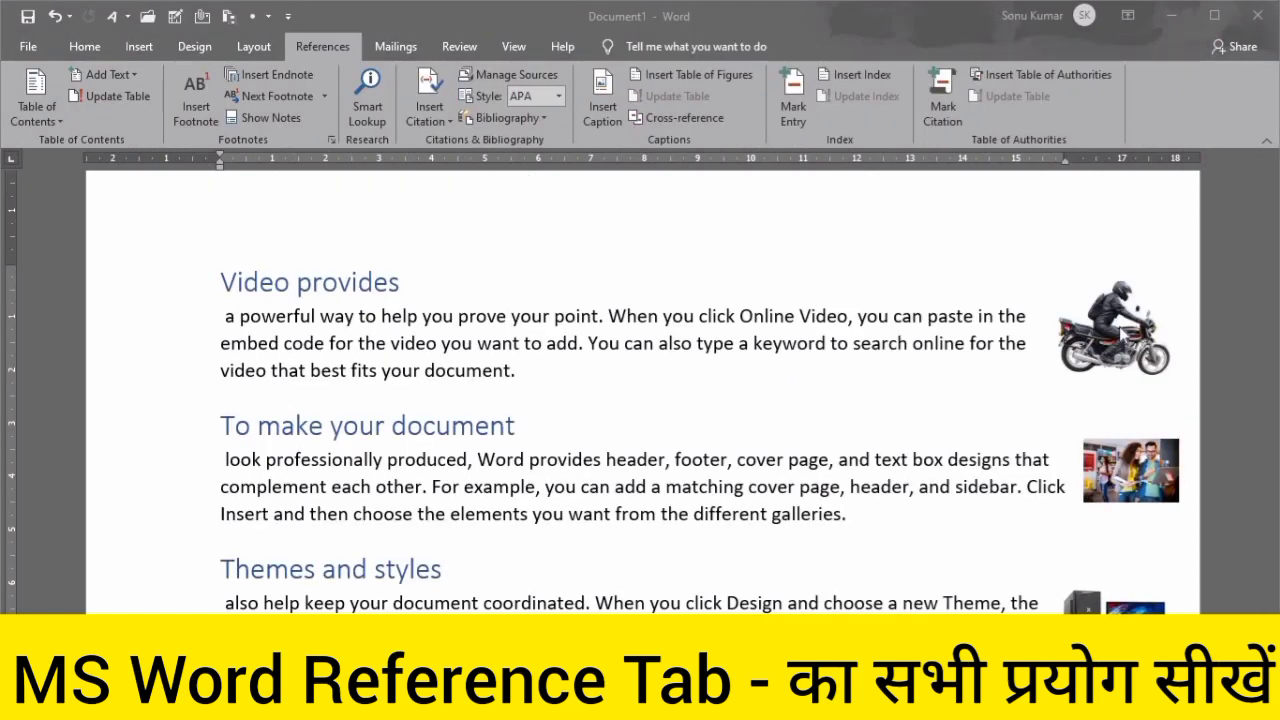
{"action": "left_click", "coordinate": [1119, 326]}
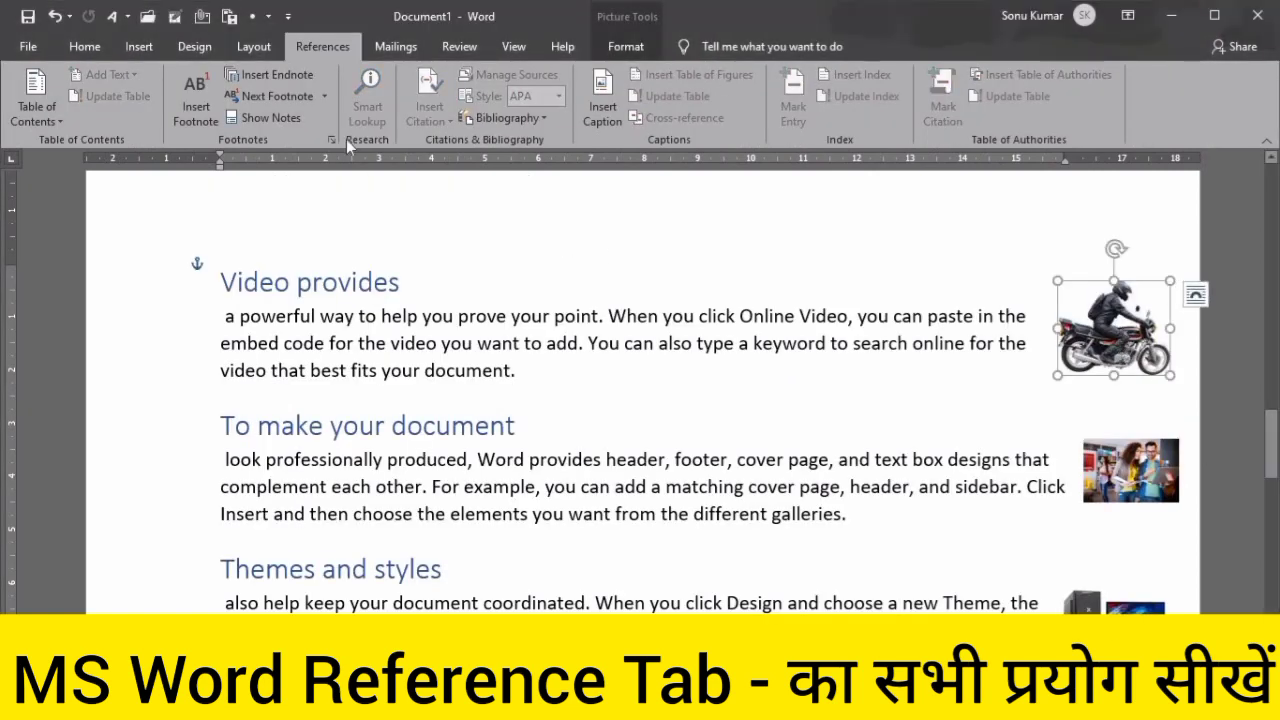
Caption the motorcycle picture as Figure 1 and the group photo as Figure 2
{"action": "left_click", "coordinate": [917, 396]}
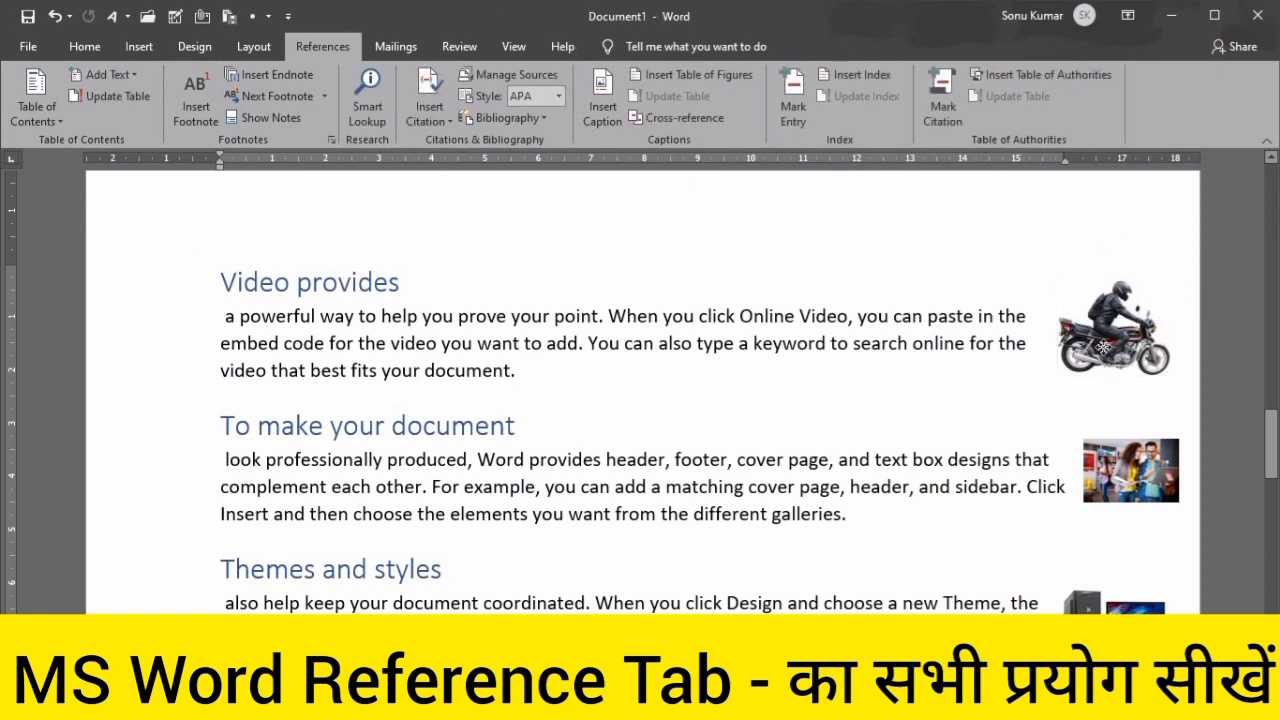
{"action": "left_click", "coordinate": [1101, 356]}
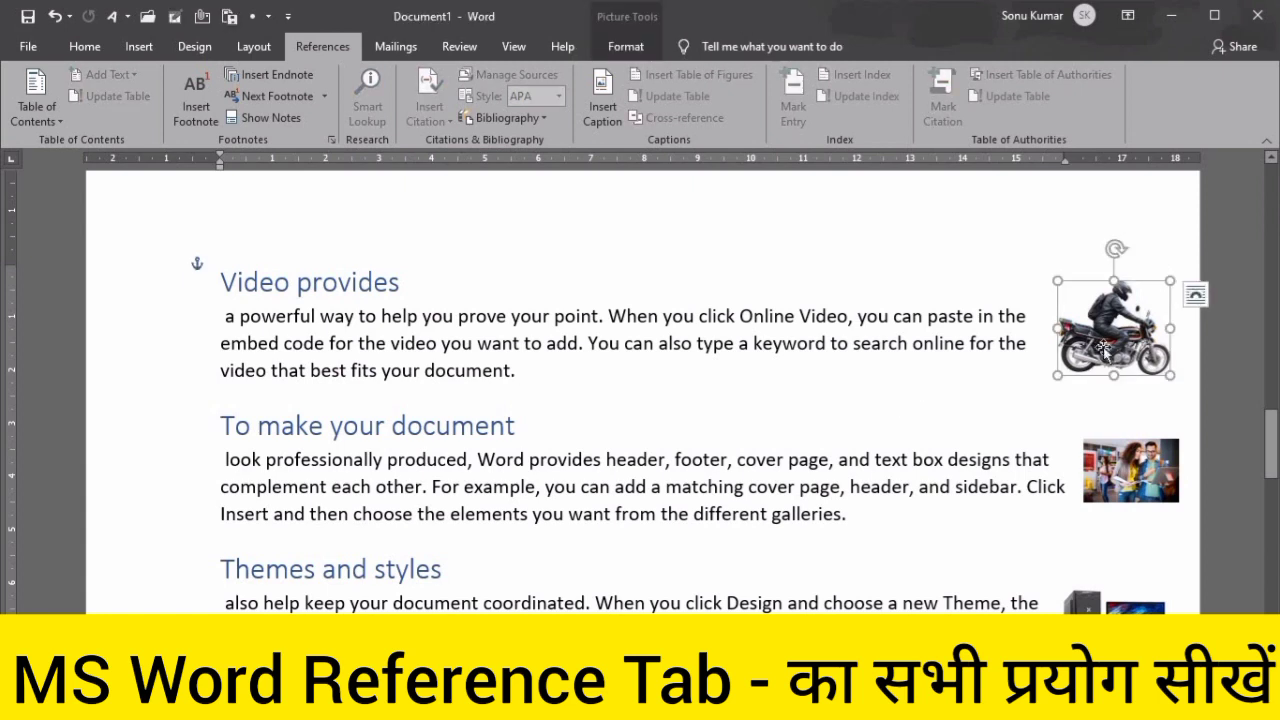
{"action": "left_click", "coordinate": [603, 106]}
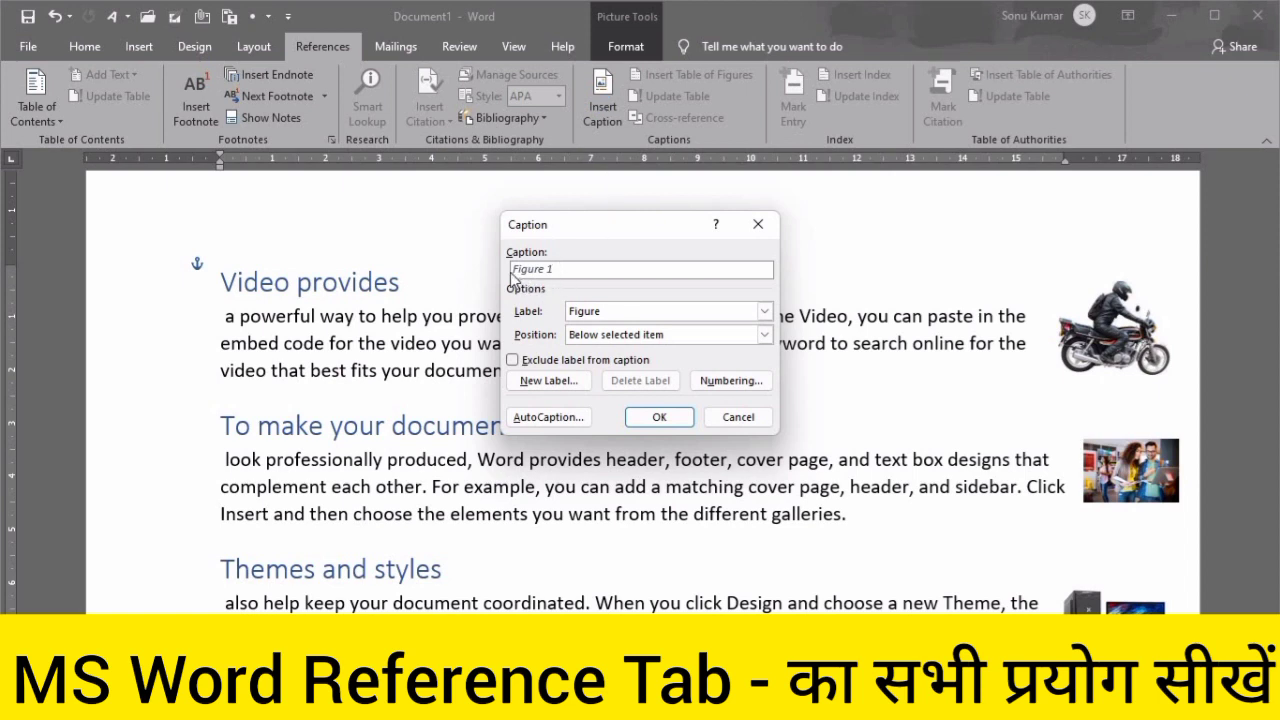
{"action": "left_click", "coordinate": [655, 418]}
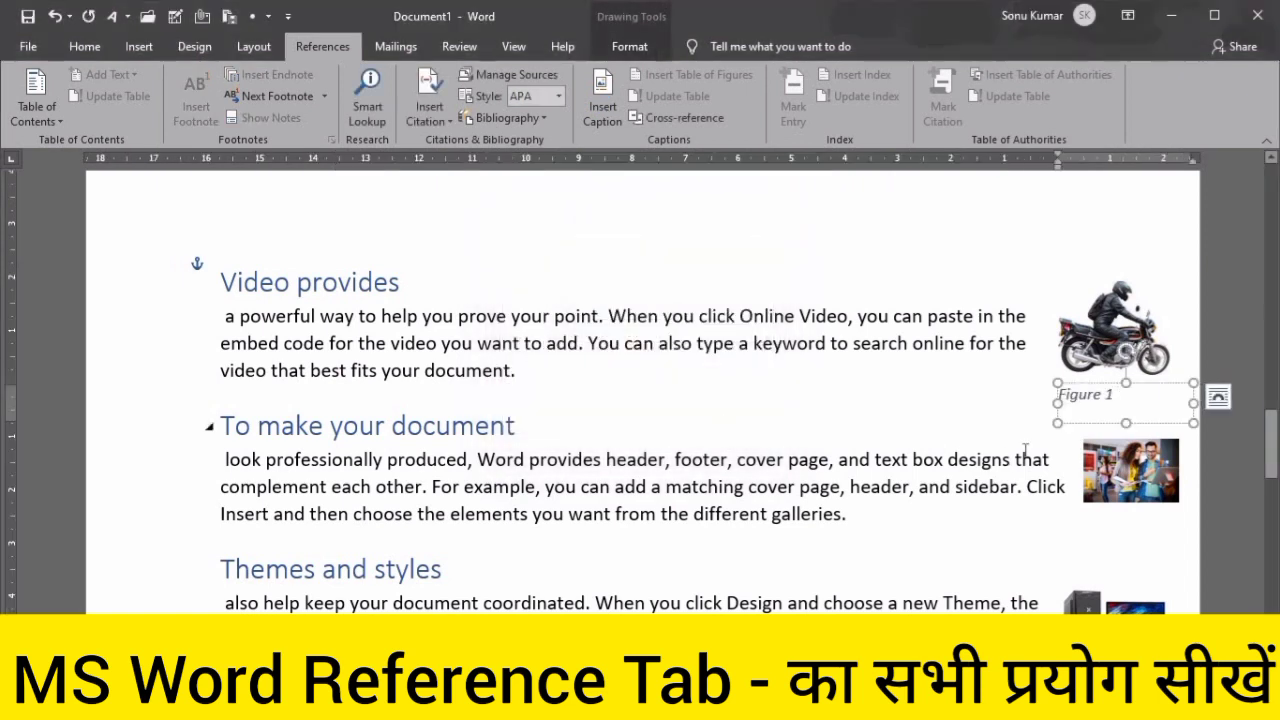
{"action": "left_click", "coordinate": [1115, 478]}
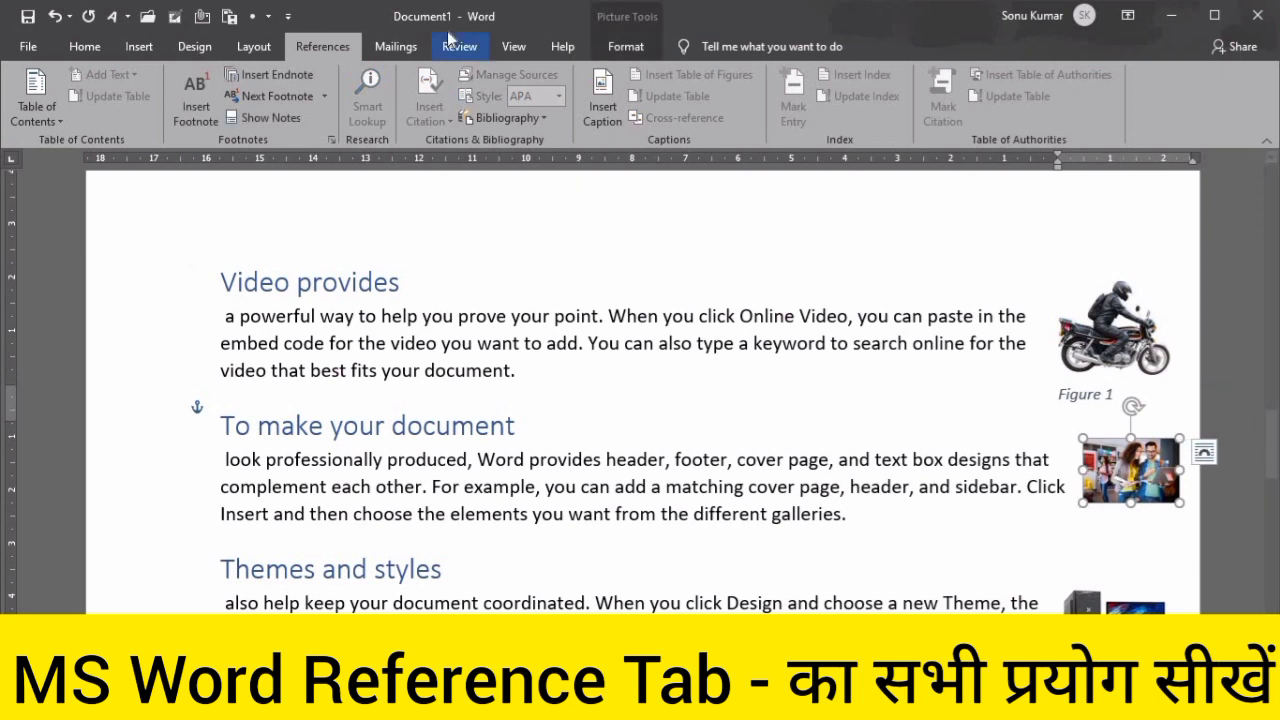
{"action": "left_click", "coordinate": [602, 100]}
{"action": "left_click", "coordinate": [659, 417]}
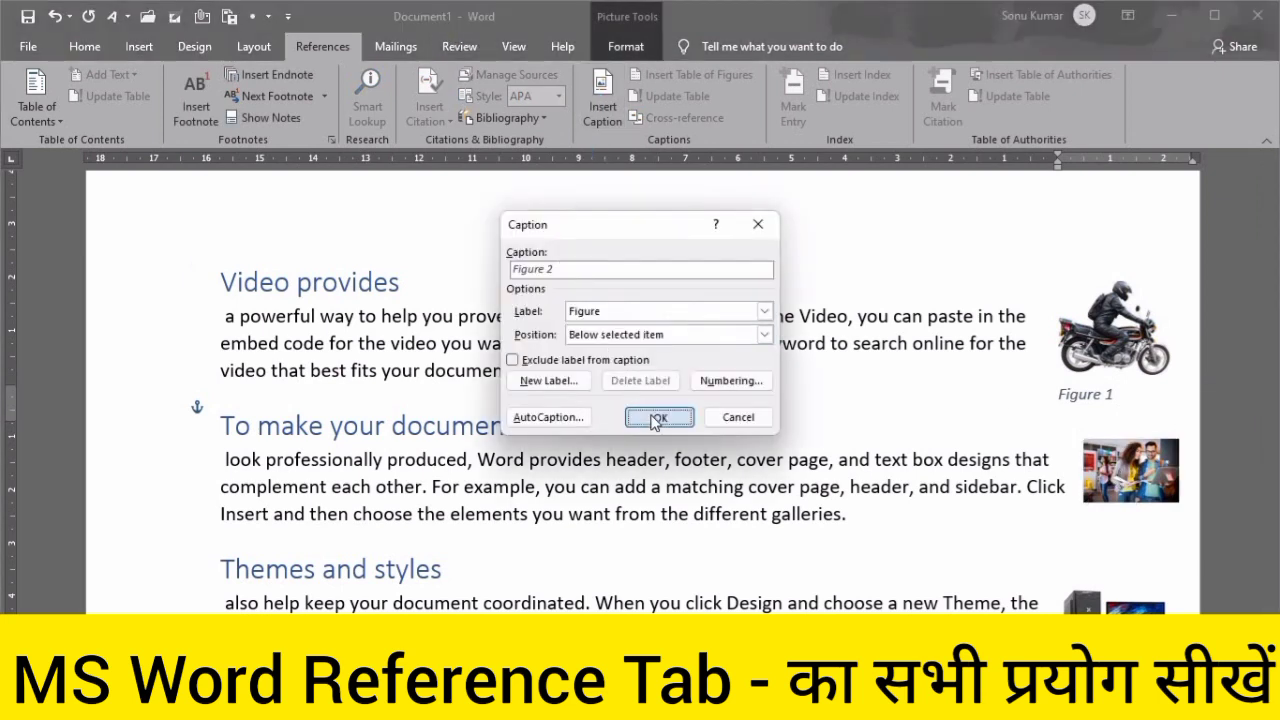
Caption the computer picture as Figure 3 and the two-men photo as Figure 4
{"action": "scroll", "coordinate": [763, 374], "scroll_direction": "down", "scroll_amount": 3}
{"action": "left_click", "coordinate": [1115, 430]}
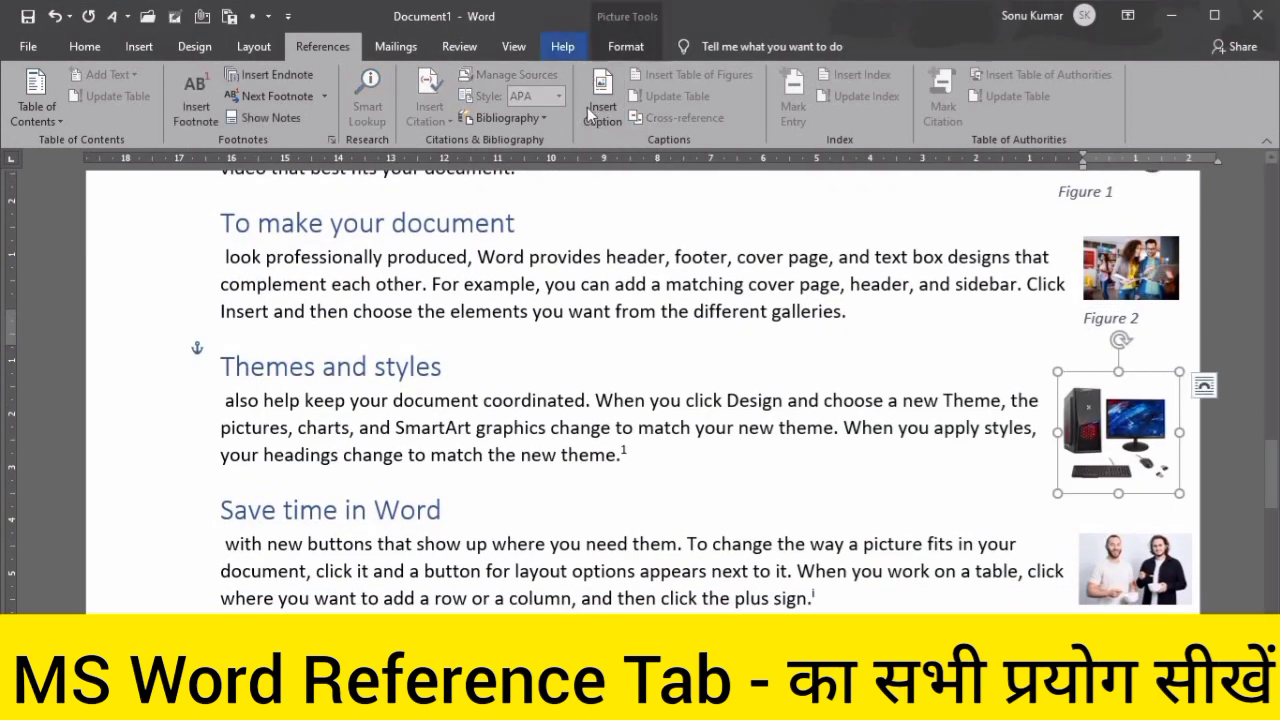
{"action": "left_click", "coordinate": [602, 100]}
{"action": "left_click", "coordinate": [643, 420]}
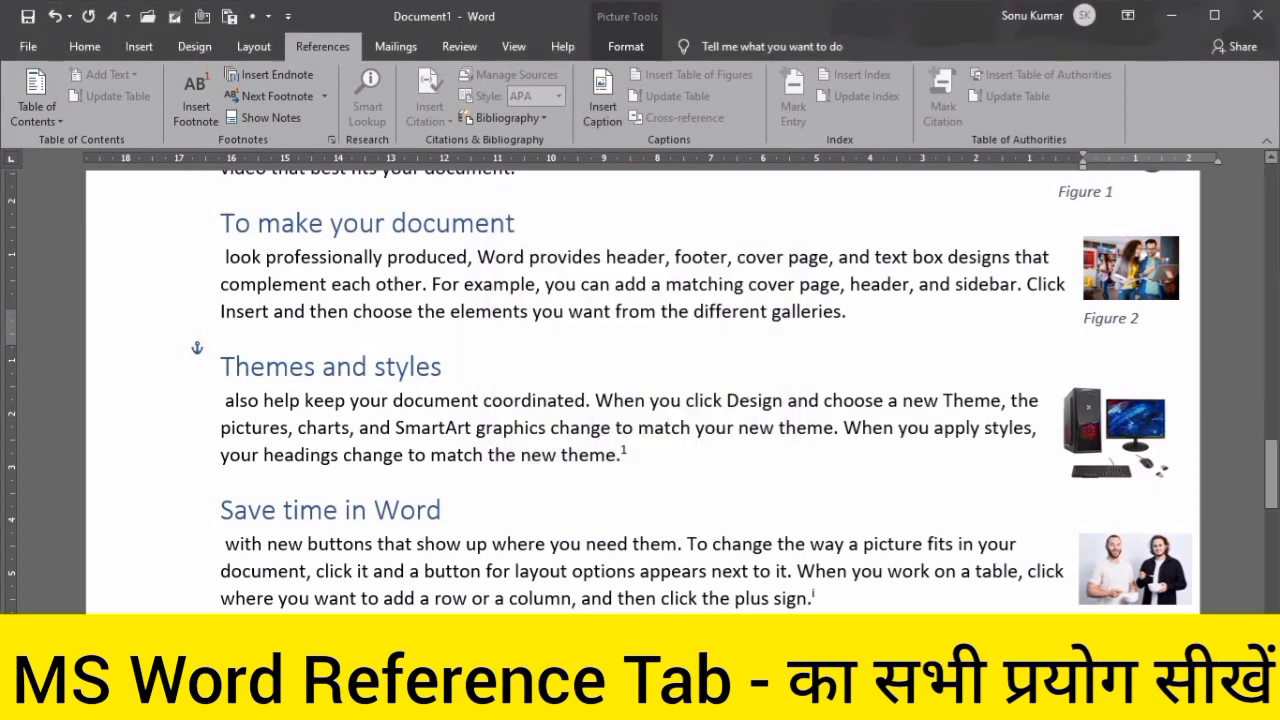
{"action": "scroll", "coordinate": [1018, 456], "scroll_direction": "down", "scroll_amount": 3}
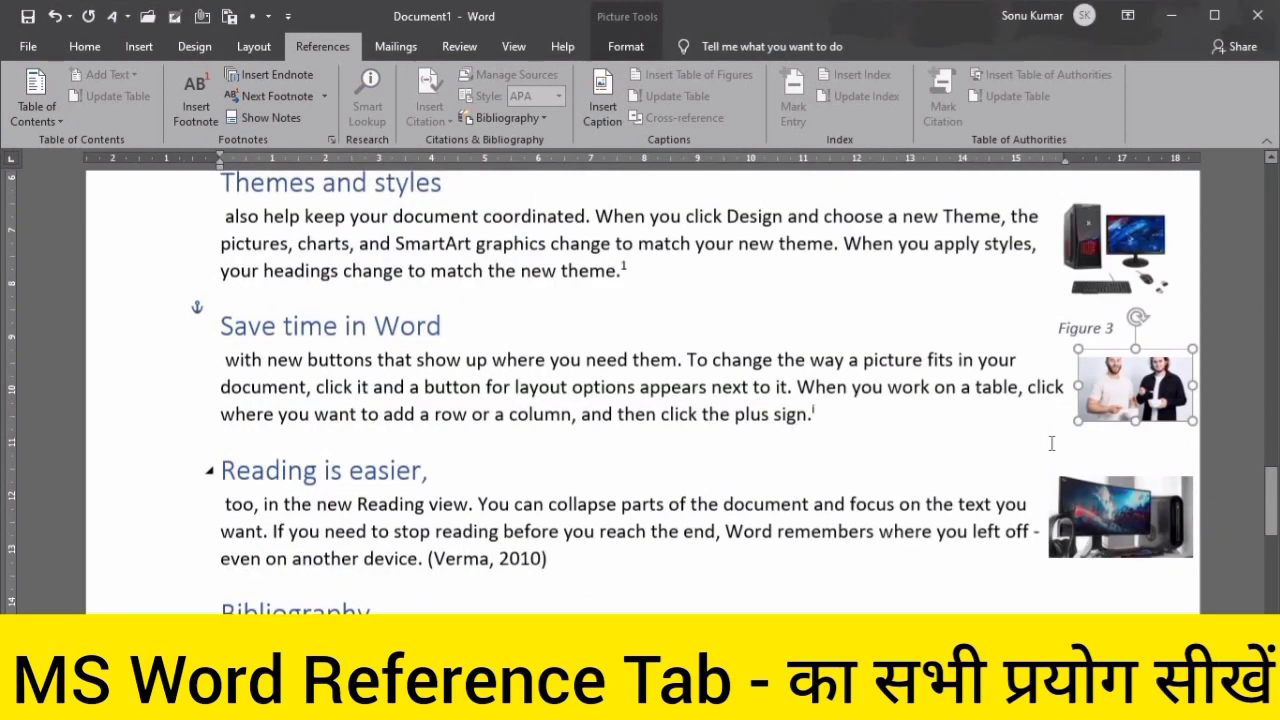
{"action": "left_click", "coordinate": [602, 100]}
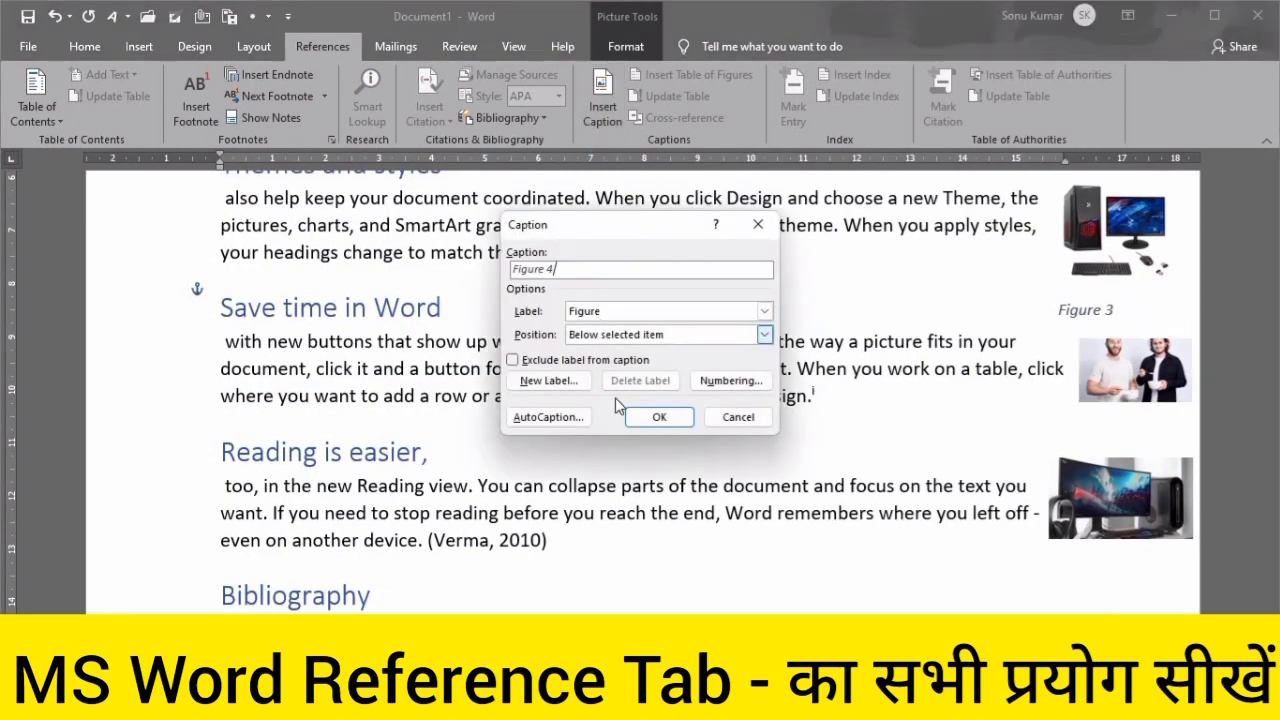
{"action": "left_click", "coordinate": [650, 420]}
{"action": "left_click", "coordinate": [932, 374]}
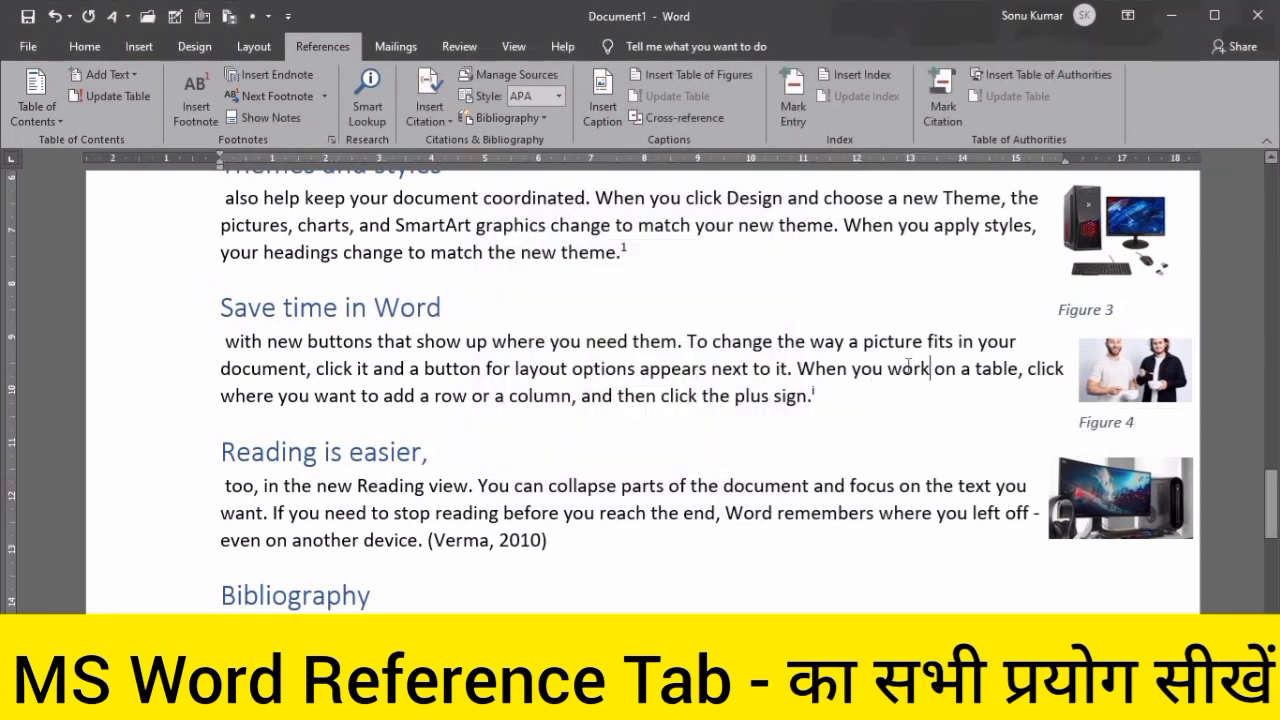
{"action": "scroll", "coordinate": [908, 366], "scroll_direction": "up", "scroll_amount": 5}
{"action": "scroll", "coordinate": [908, 366], "scroll_direction": "up", "scroll_amount": 1}
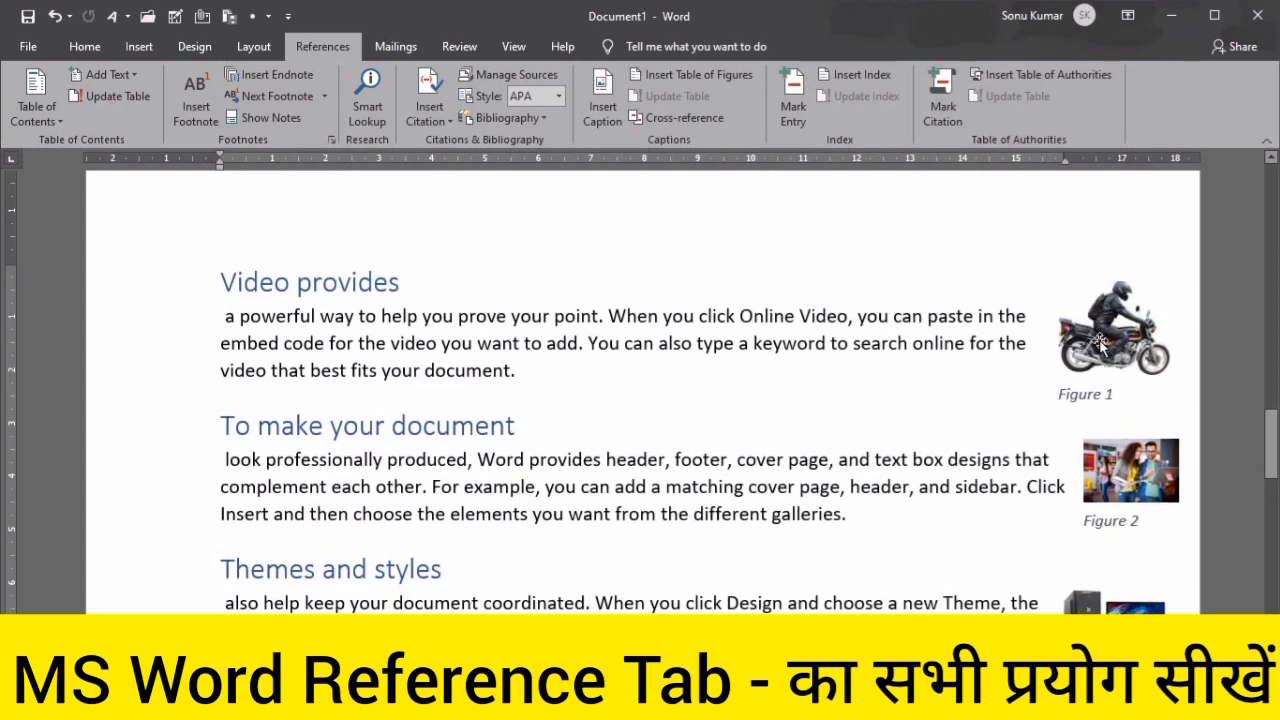
{"action": "left_click", "coordinate": [1101, 342]}
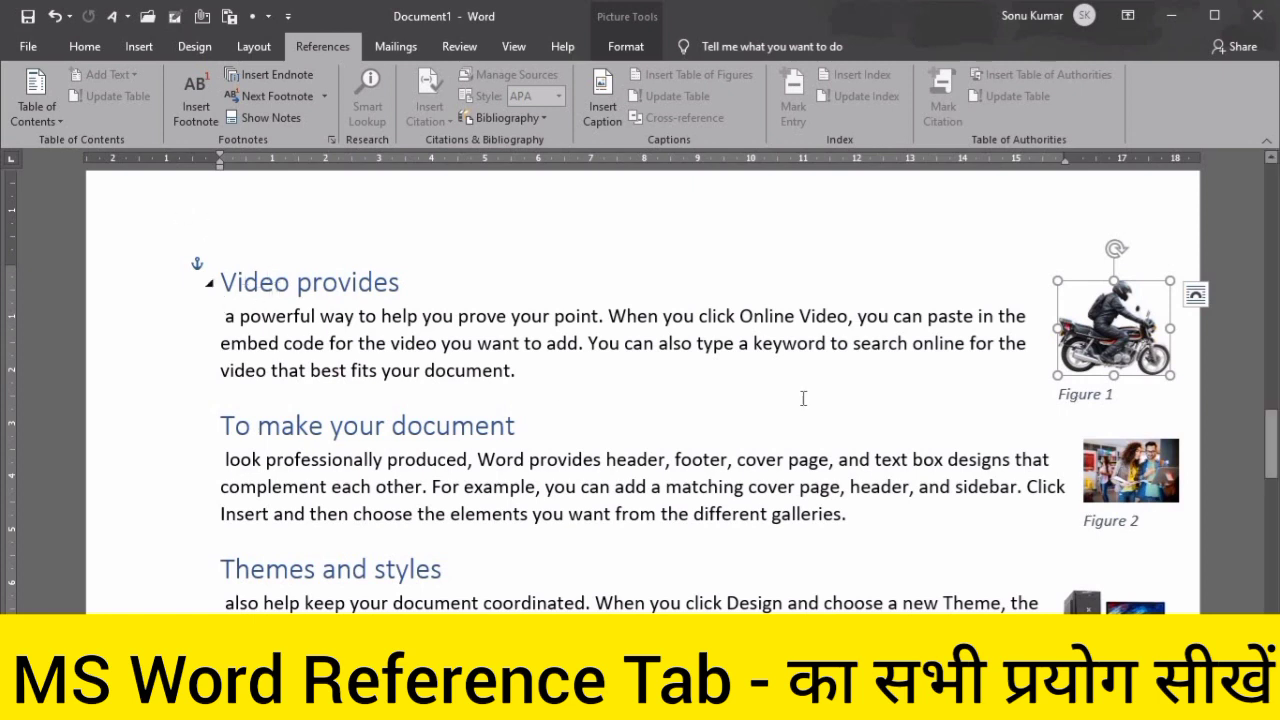
{"action": "scroll", "coordinate": [519, 335], "scroll_direction": "down", "scroll_amount": 15}
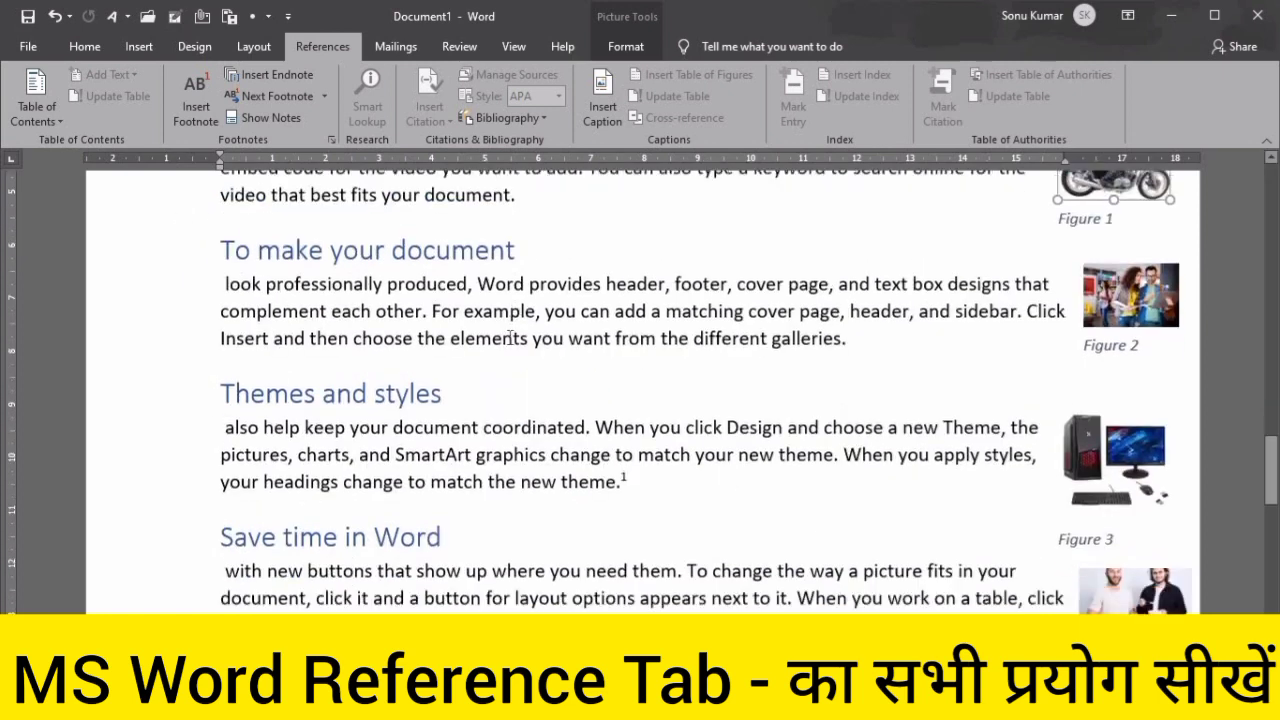
{"action": "scroll", "coordinate": [443, 409], "scroll_direction": "down", "scroll_amount": 1}
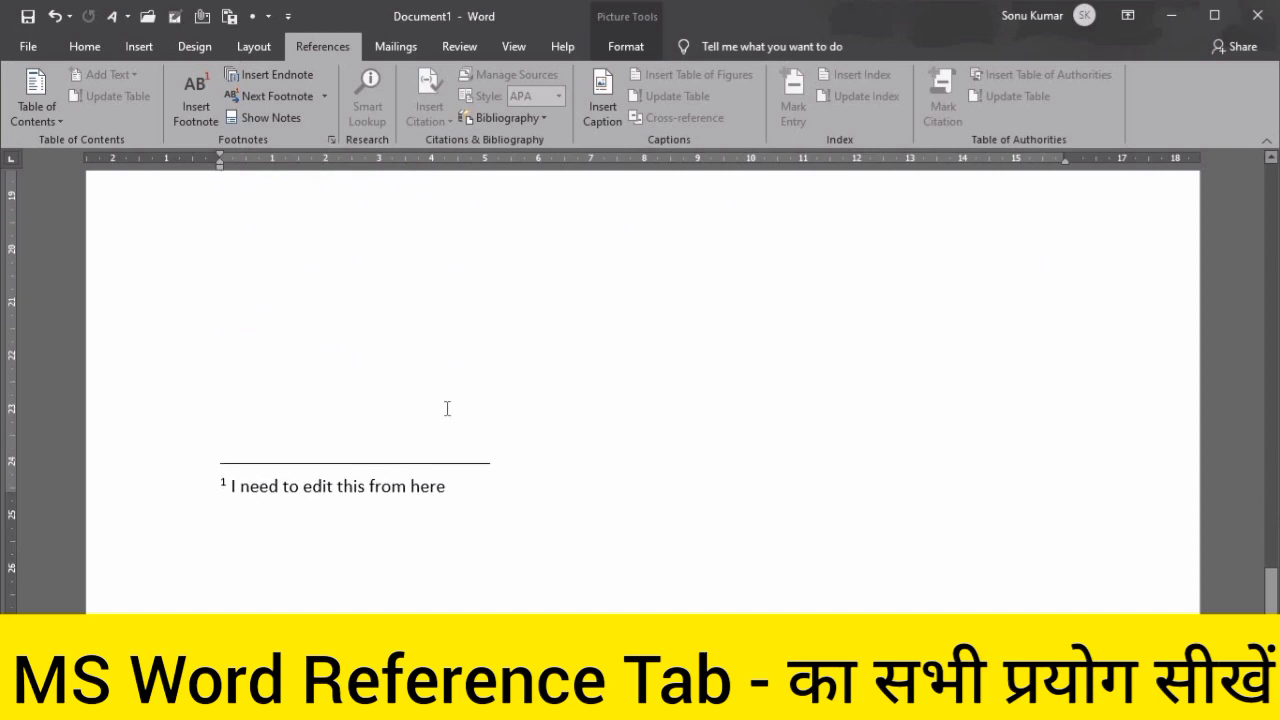
{"action": "scroll", "coordinate": [343, 357], "scroll_direction": "up", "scroll_amount": 2}
{"action": "left_click", "coordinate": [323, 363]}
{"action": "scroll", "coordinate": [305, 317], "scroll_direction": "up", "scroll_amount": 5}
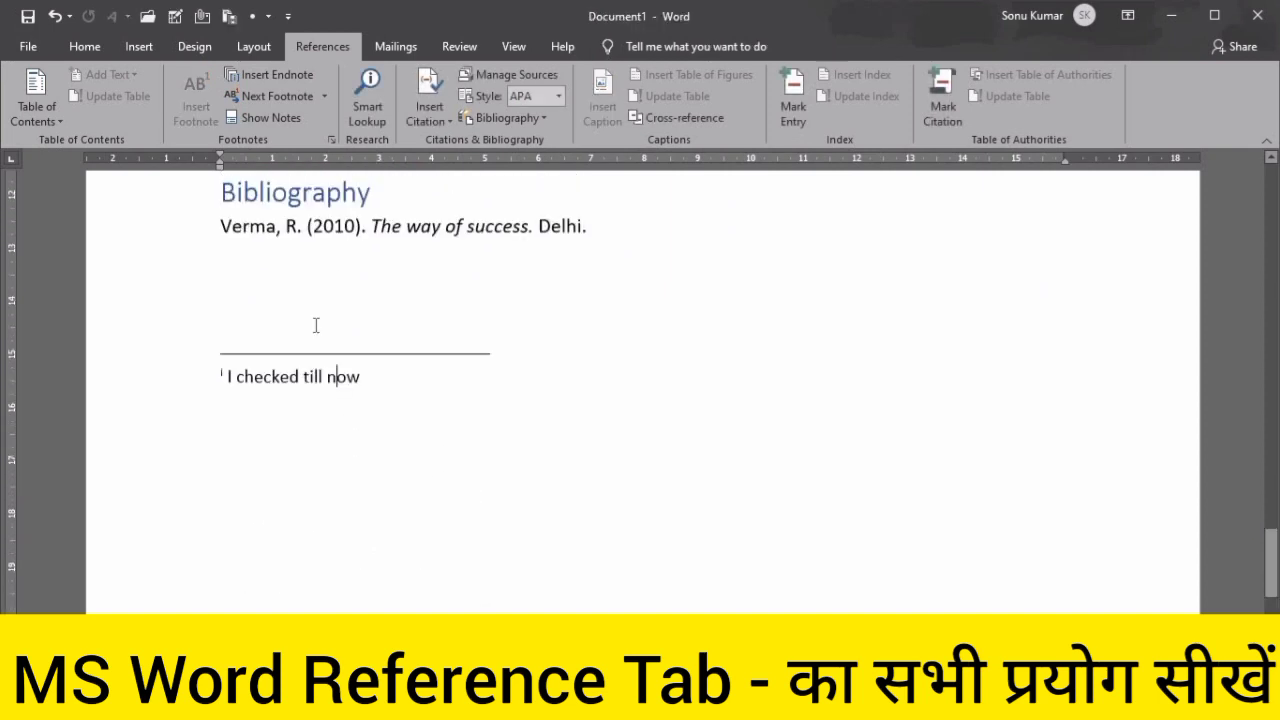
{"action": "left_click", "coordinate": [260, 445]}
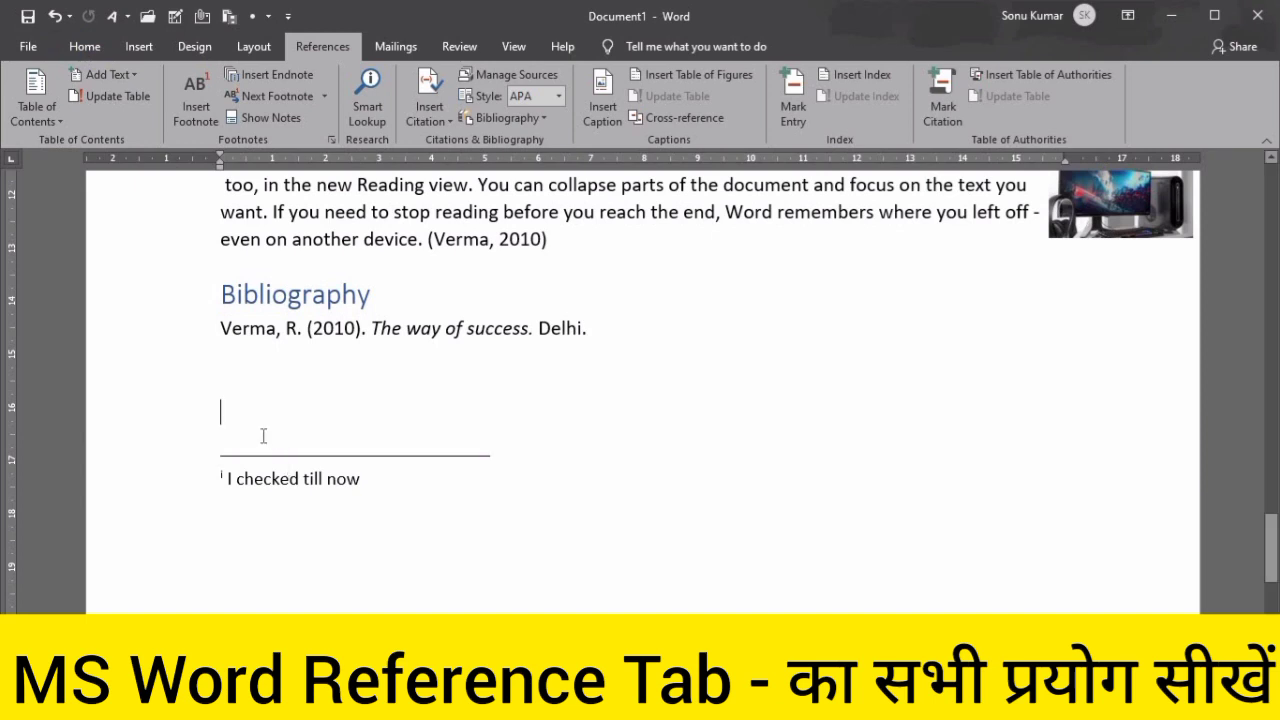
{"action": "scroll", "coordinate": [910, 355], "scroll_direction": "up", "scroll_amount": 10}
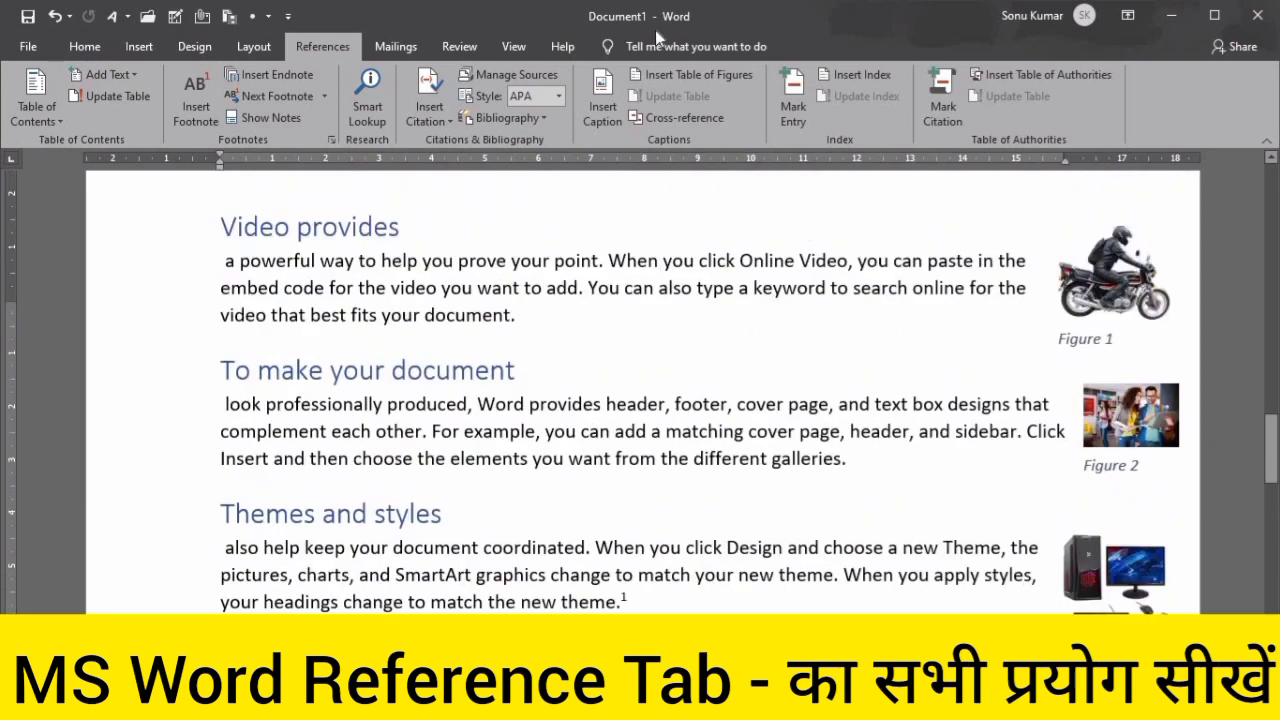
Insert a table of figures for Figures 1–4 with page numbers shown and right-aligned
{"action": "left_click", "coordinate": [695, 75]}
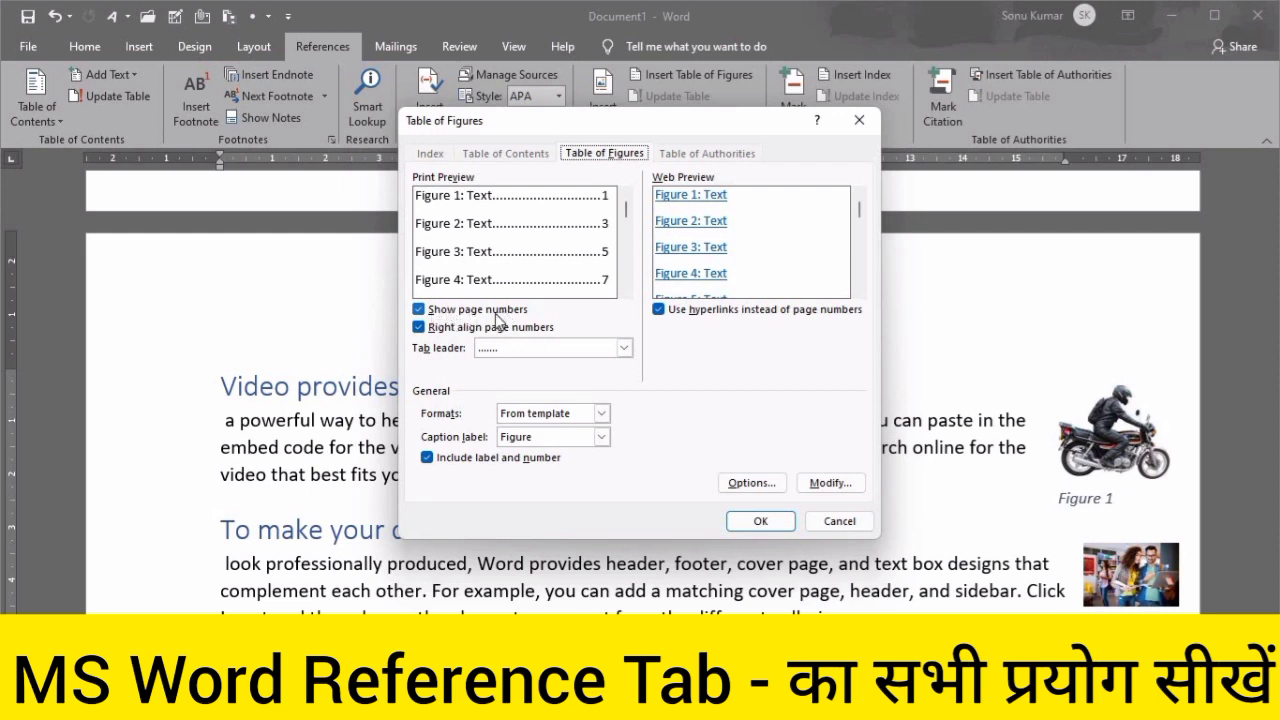
{"action": "left_click", "coordinate": [421, 311]}
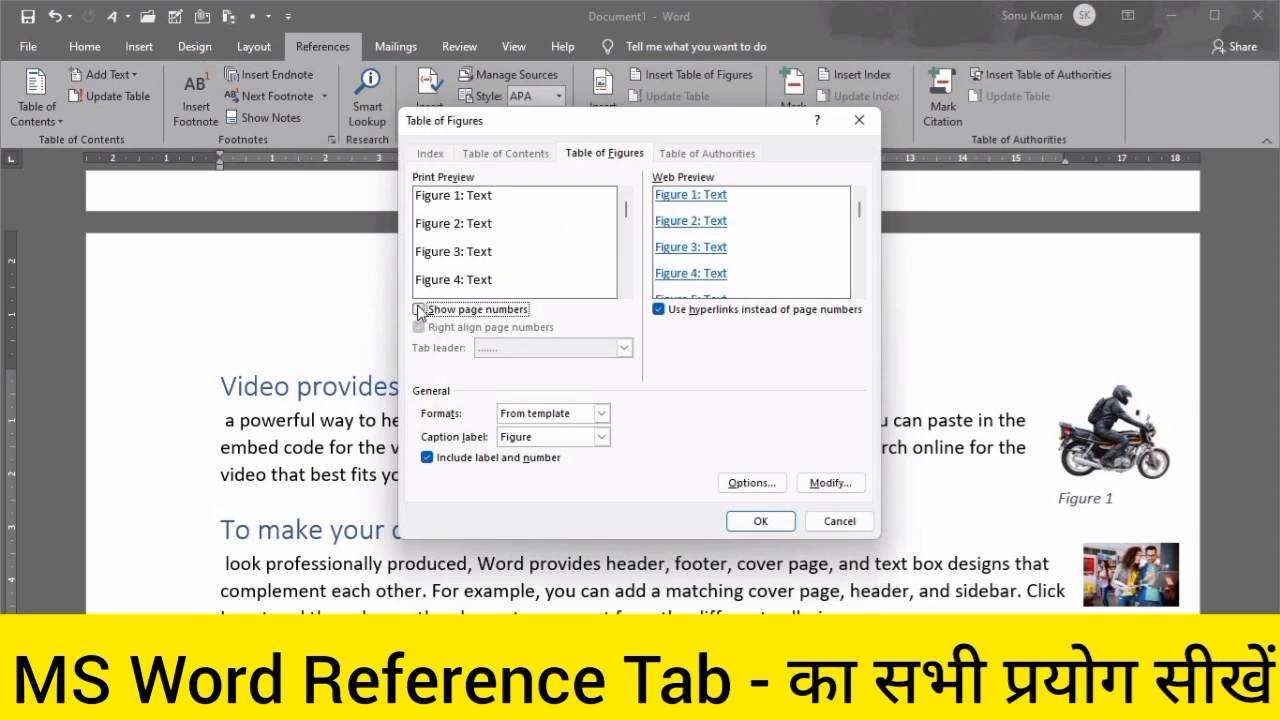
{"action": "left_click", "coordinate": [420, 311]}
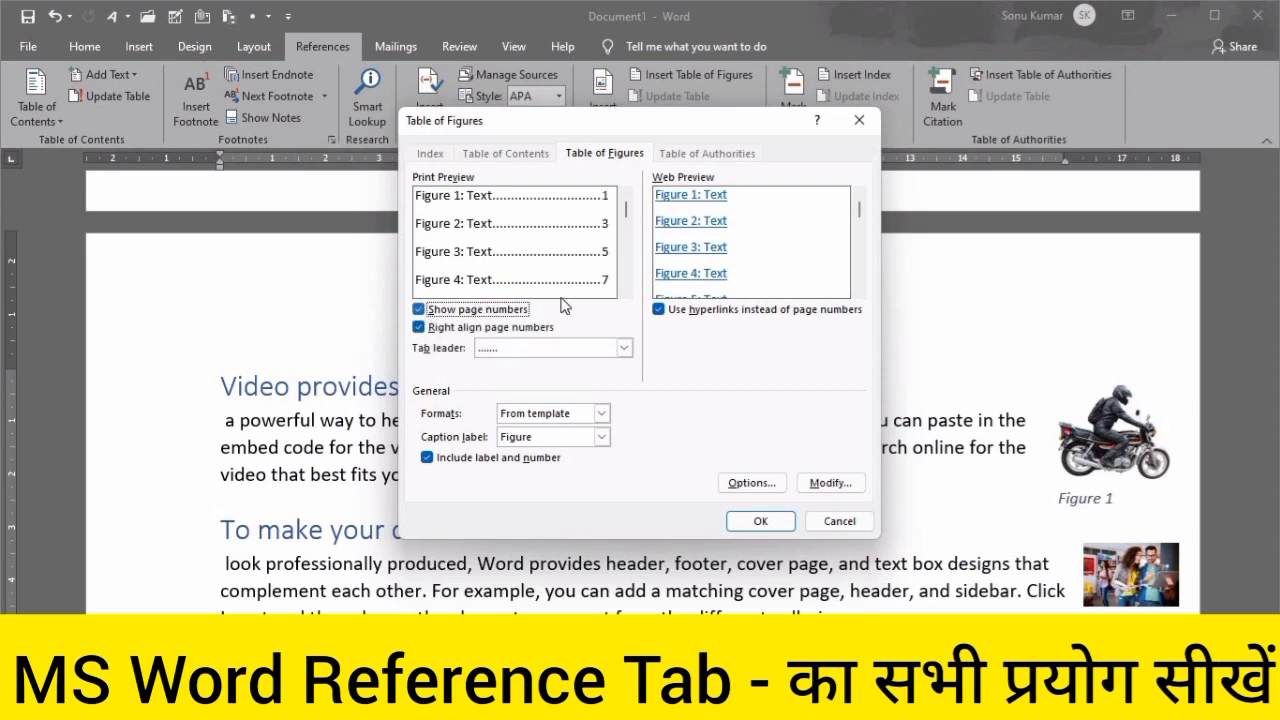
{"action": "left_click", "coordinate": [420, 329]}
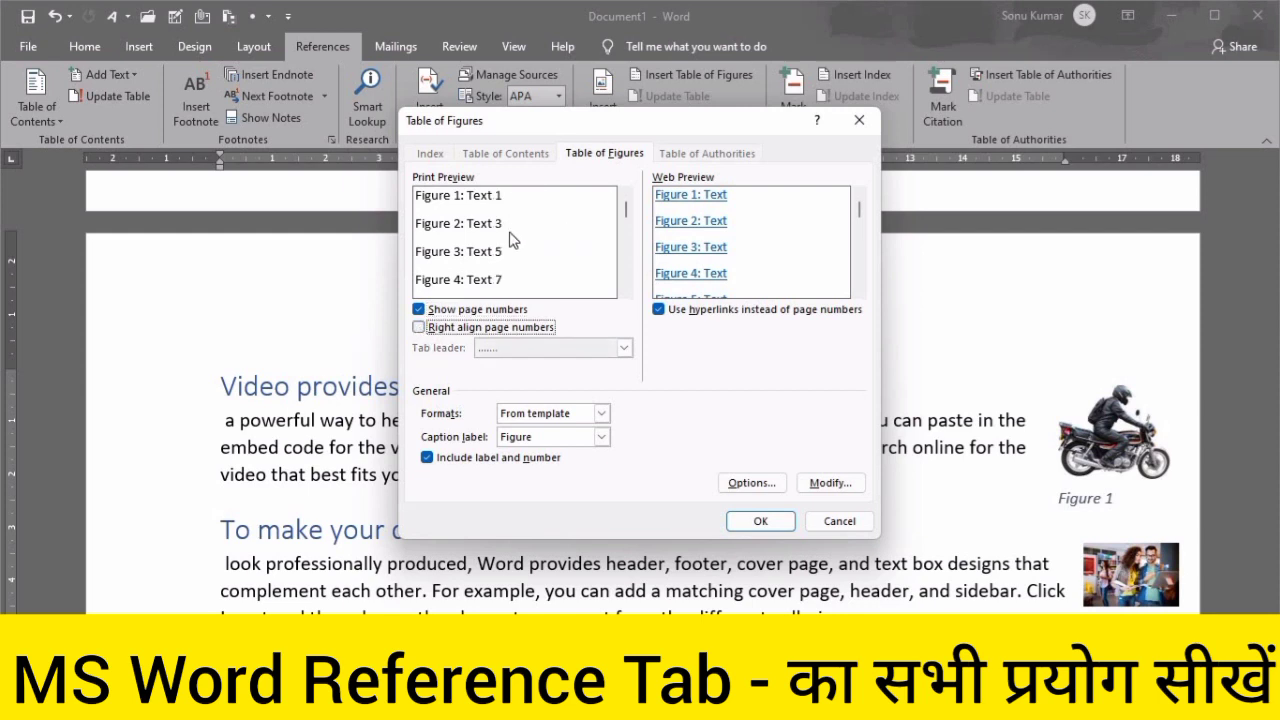
{"action": "left_click", "coordinate": [419, 328]}
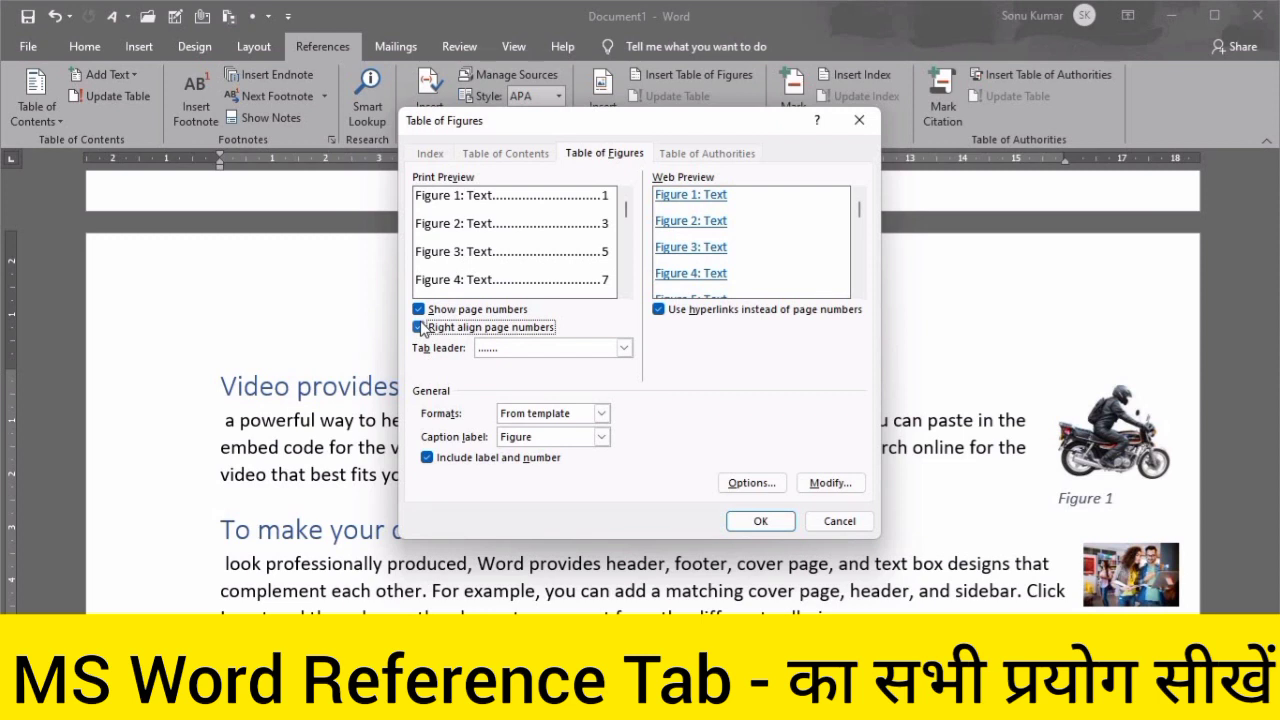
{"action": "left_click", "coordinate": [759, 521]}
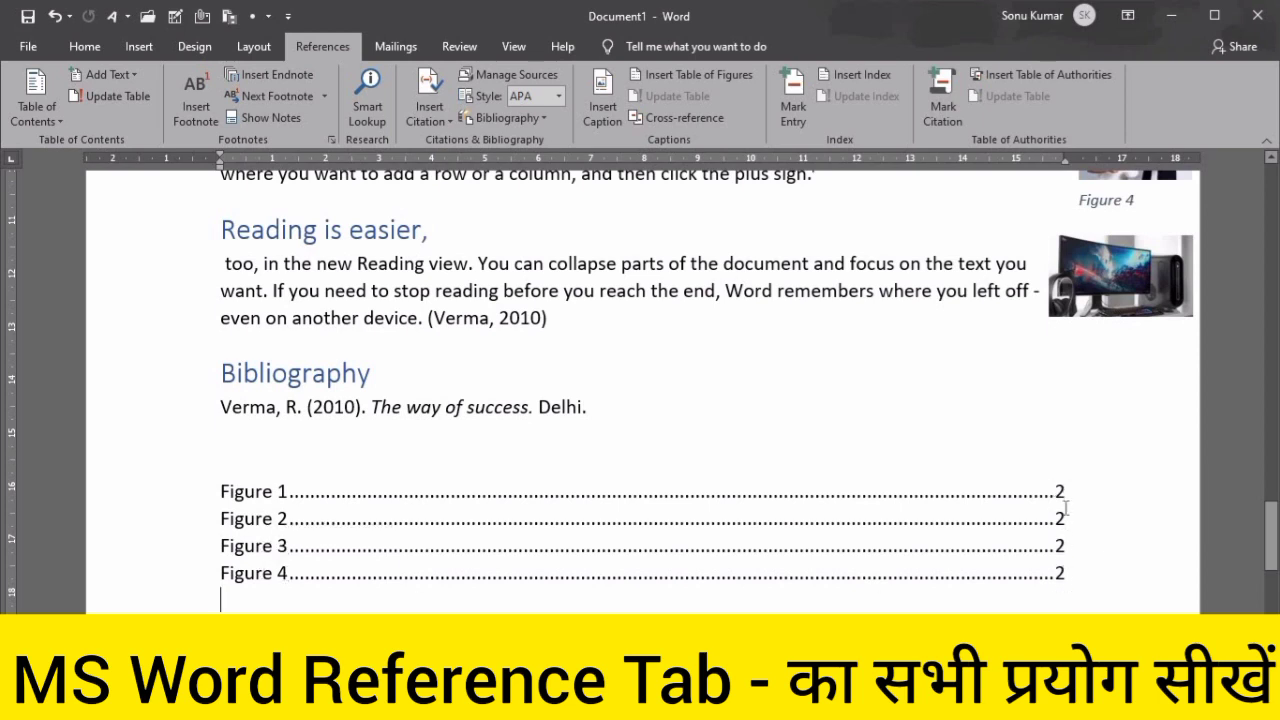
Erase the test text 'hghgh' from the stray caption box under the computer picture and dismiss it
{"action": "left_click", "coordinate": [257, 557]}
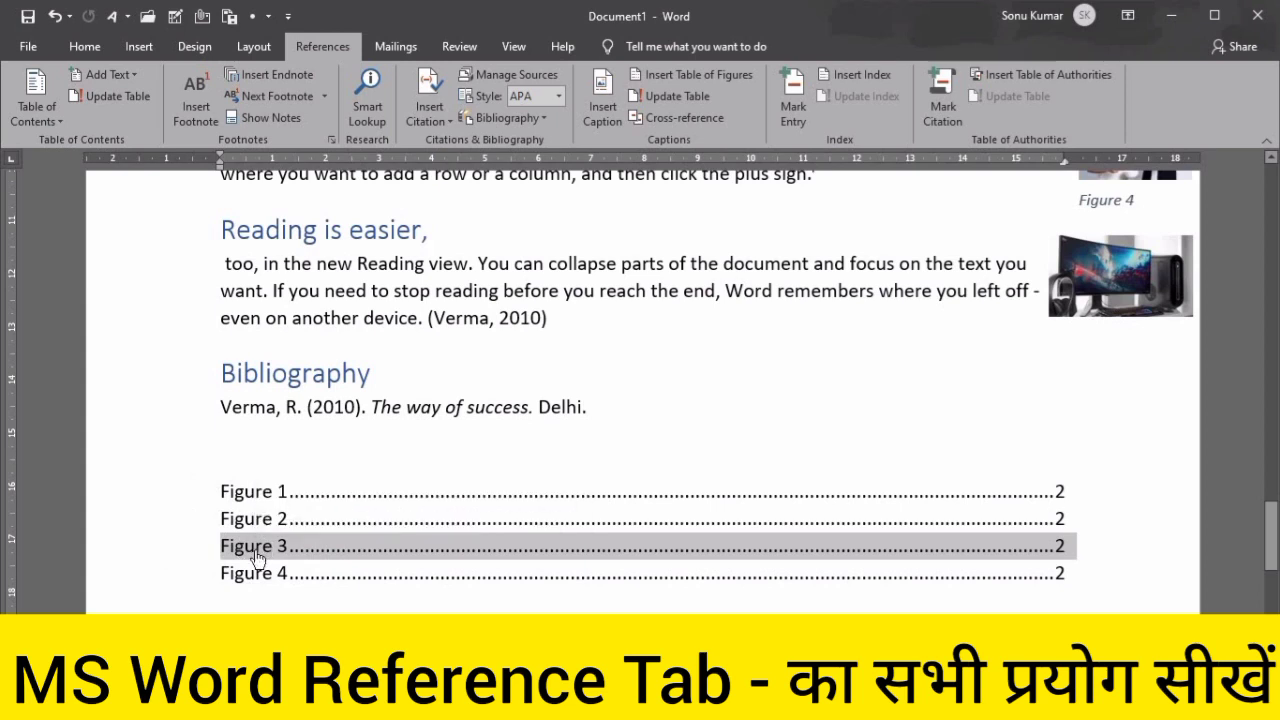
{"action": "left_click", "coordinate": [257, 557], "text": "ctrl"}
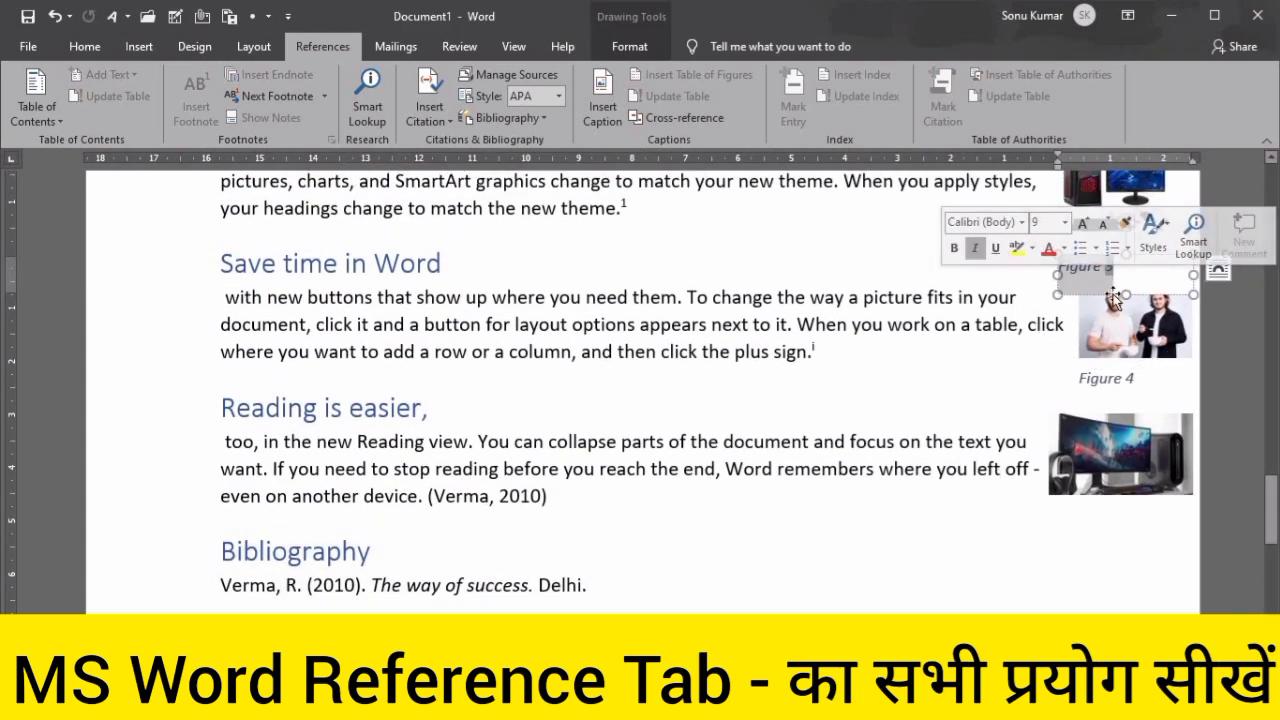
{"action": "type", "text": "hghgh"}
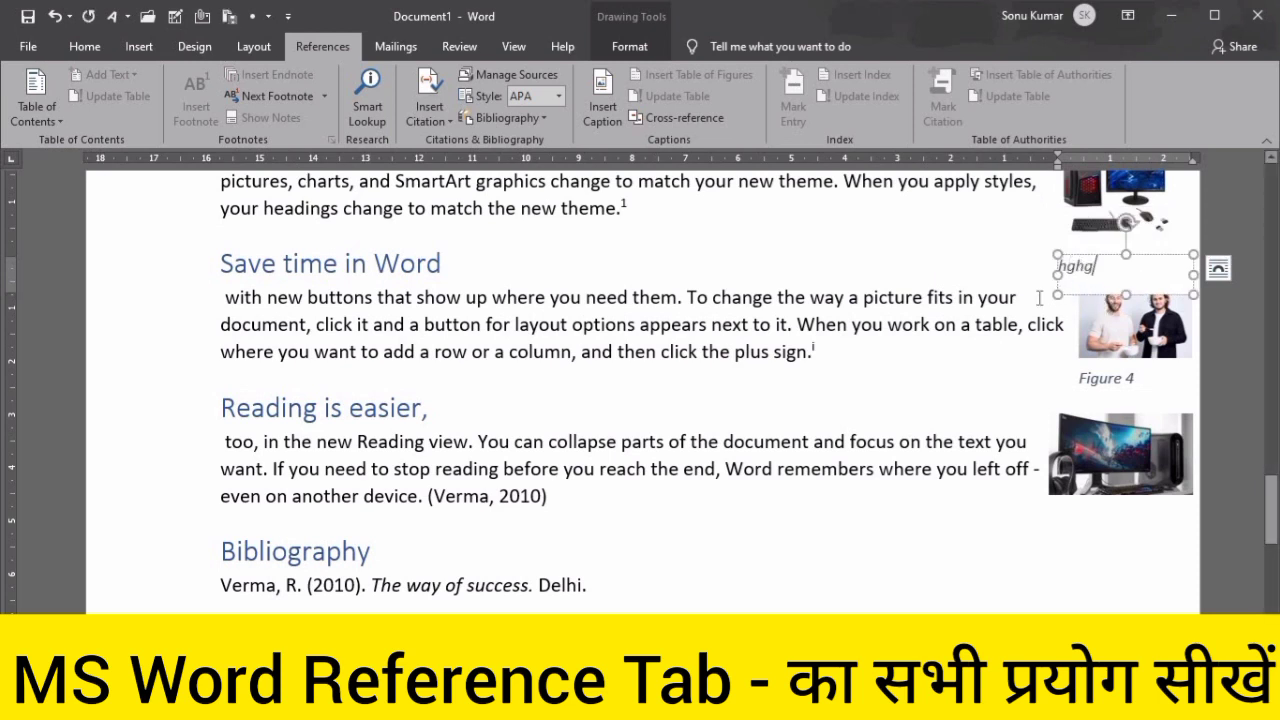
{"action": "key", "text": "BackSpace"}
{"action": "key", "text": "BackSpace"}
{"action": "key", "text": "BackSpace"}
{"action": "key", "text": "BackSpace"}
{"action": "key", "text": "BackSpace"}
{"action": "left_click", "coordinate": [1011, 250]}
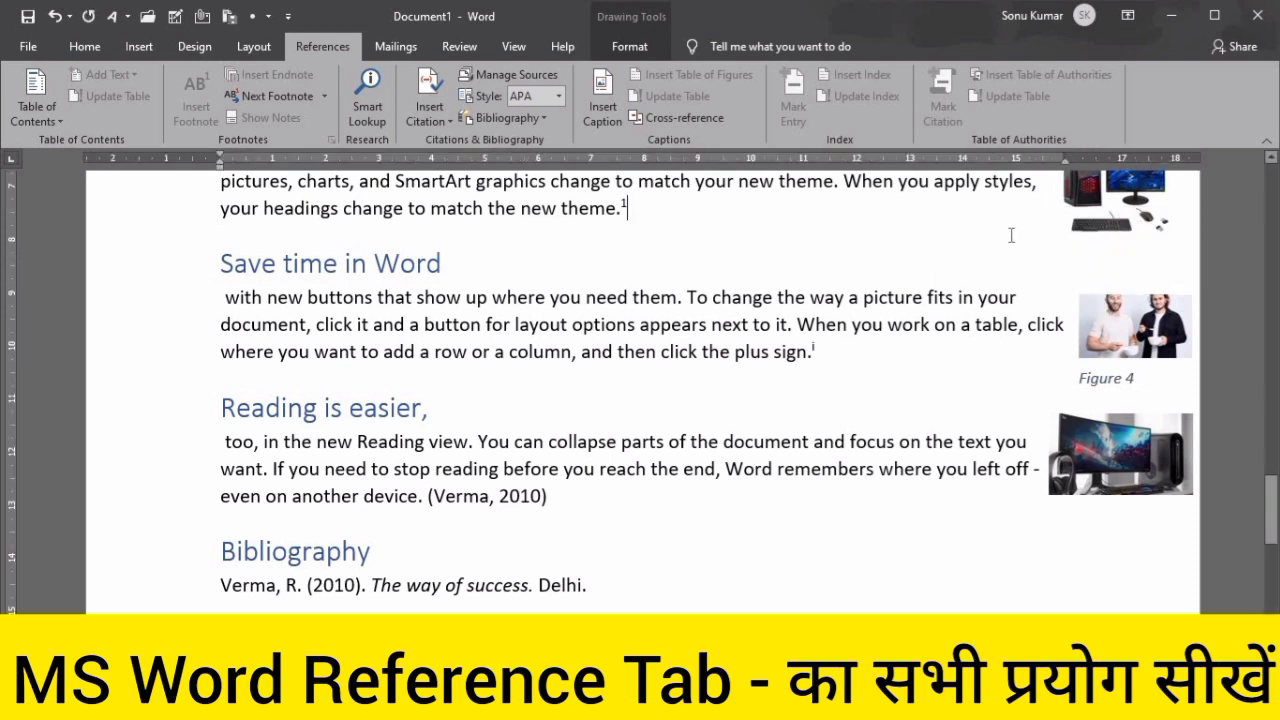
{"action": "scroll", "coordinate": [1008, 290], "scroll_direction": "up", "scroll_amount": 5}
{"action": "scroll", "coordinate": [1004, 316], "scroll_direction": "up", "scroll_amount": 3}
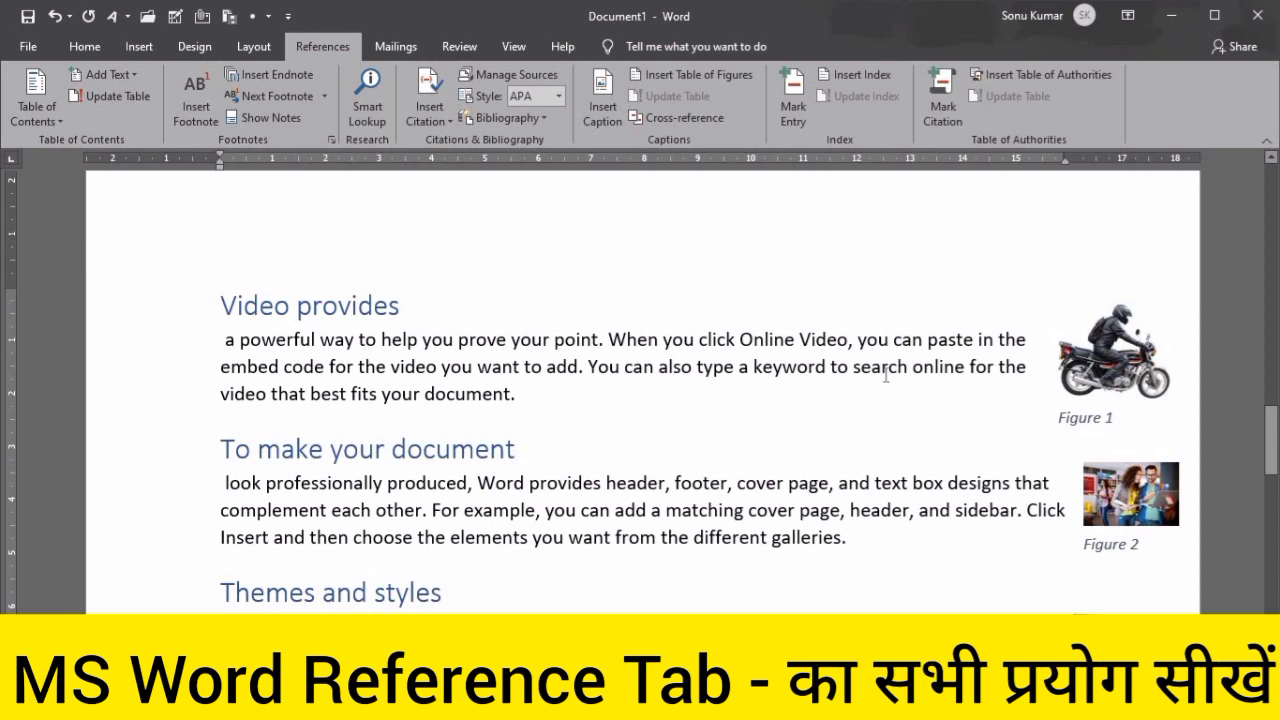
{"action": "scroll", "coordinate": [886, 357], "scroll_direction": "down", "scroll_amount": 5}
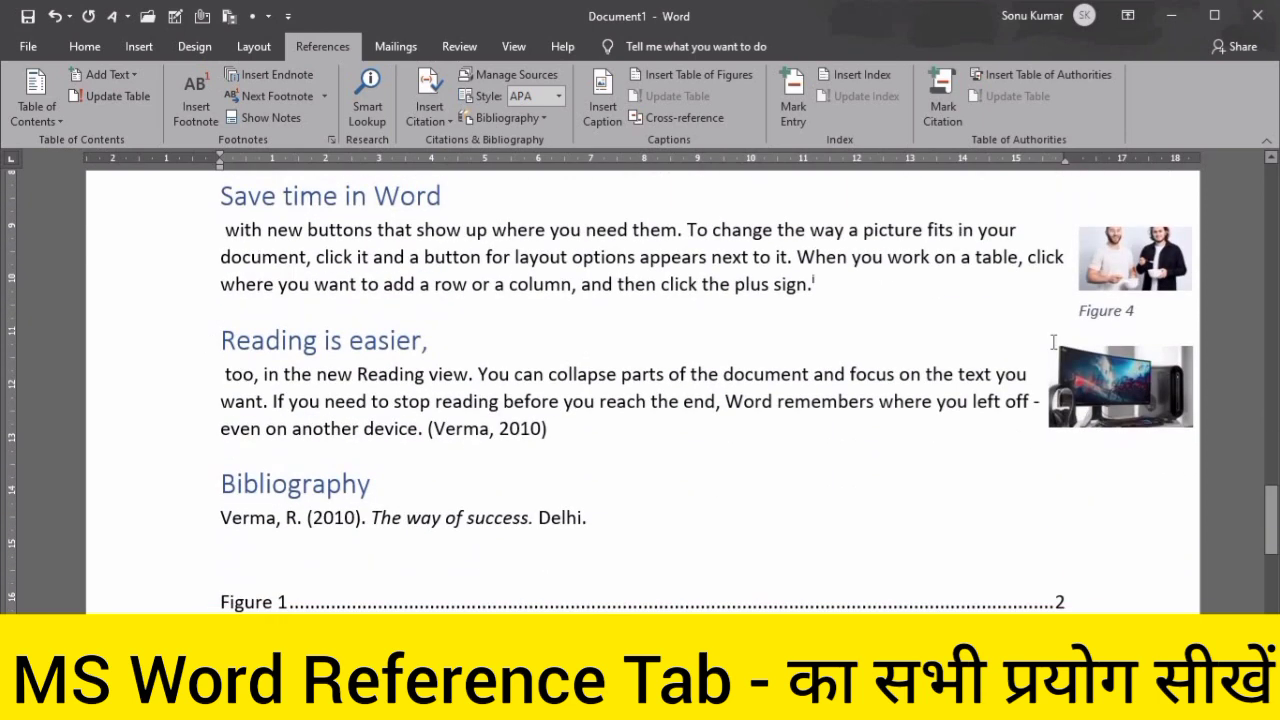
Caption the monitor picture in the Reading is easier section as Figure 4
{"action": "left_click", "coordinate": [1098, 387]}
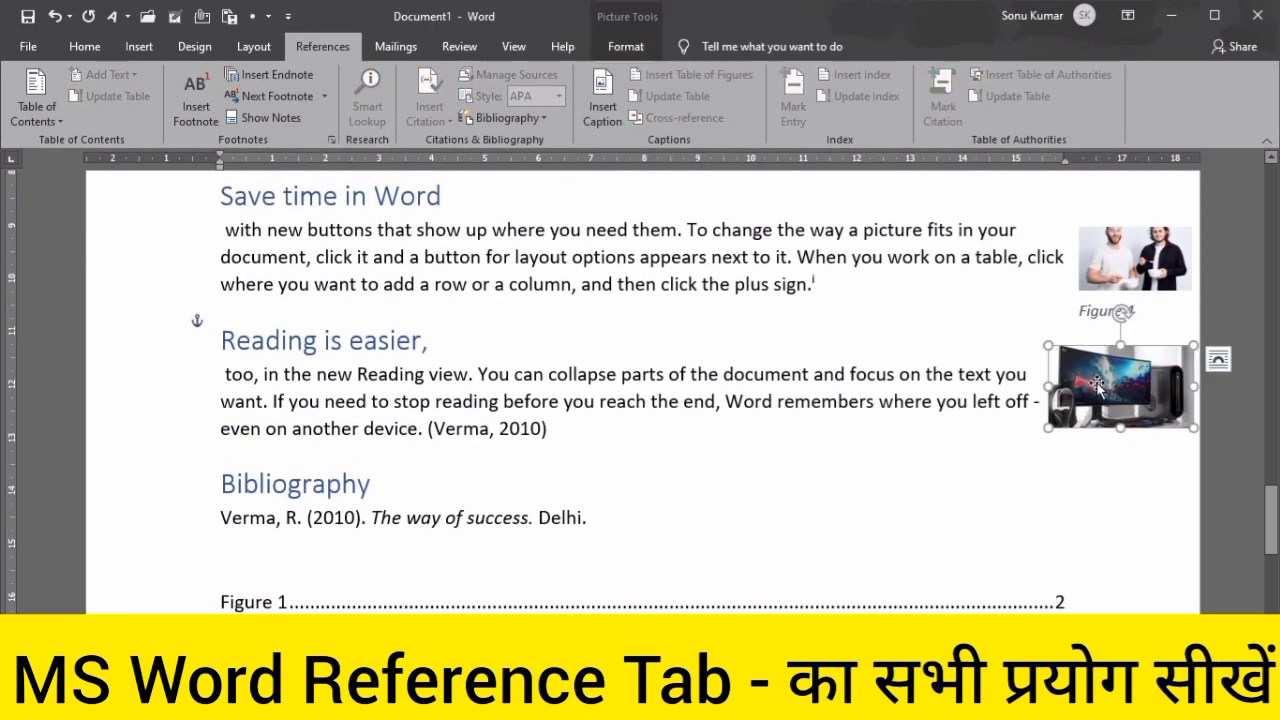
{"action": "left_click", "coordinate": [604, 108]}
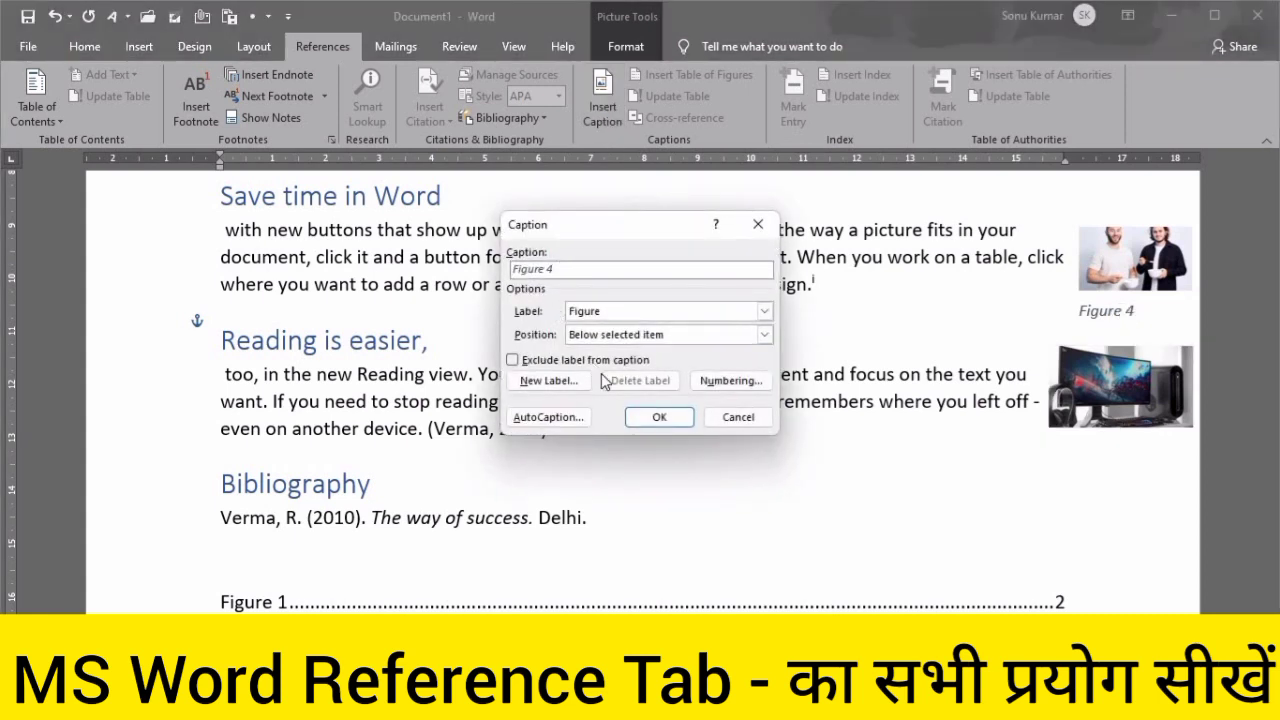
{"action": "left_click", "coordinate": [652, 420]}
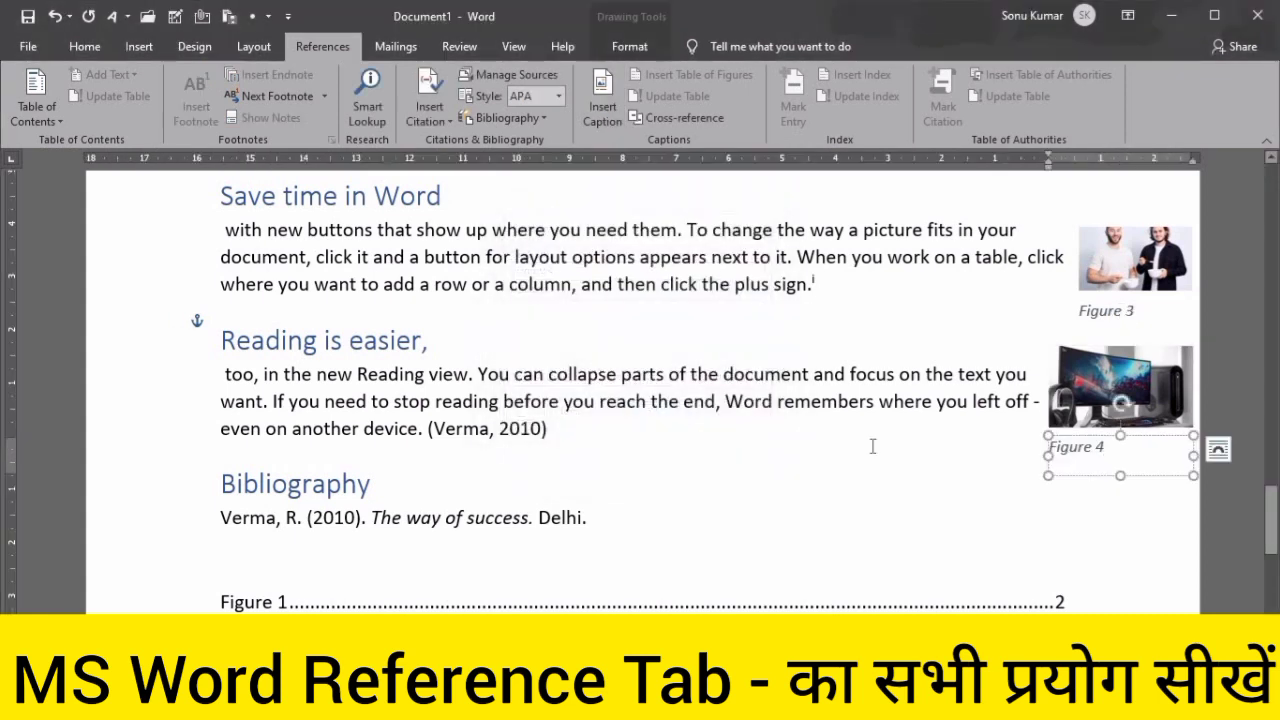
{"action": "scroll", "coordinate": [518, 458], "scroll_direction": "down", "scroll_amount": 3}
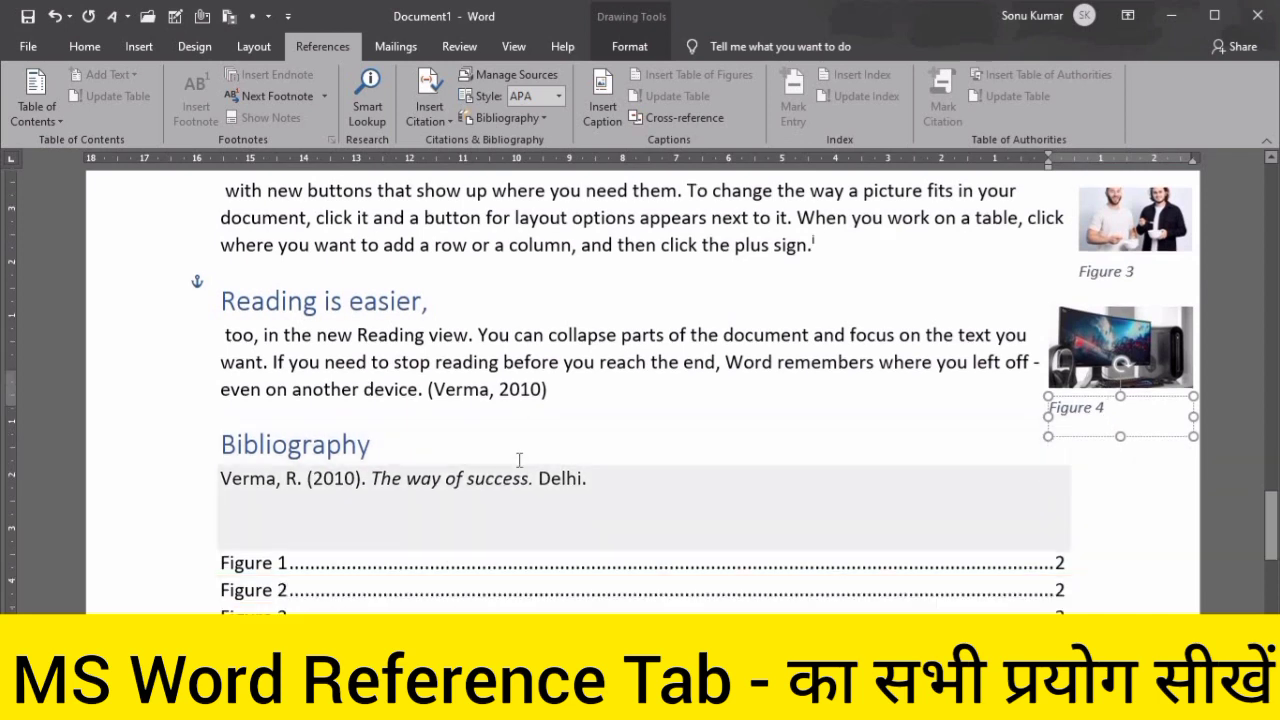
Deselect the caption and put the caret back in the table of figures
{"action": "left_click", "coordinate": [266, 512]}
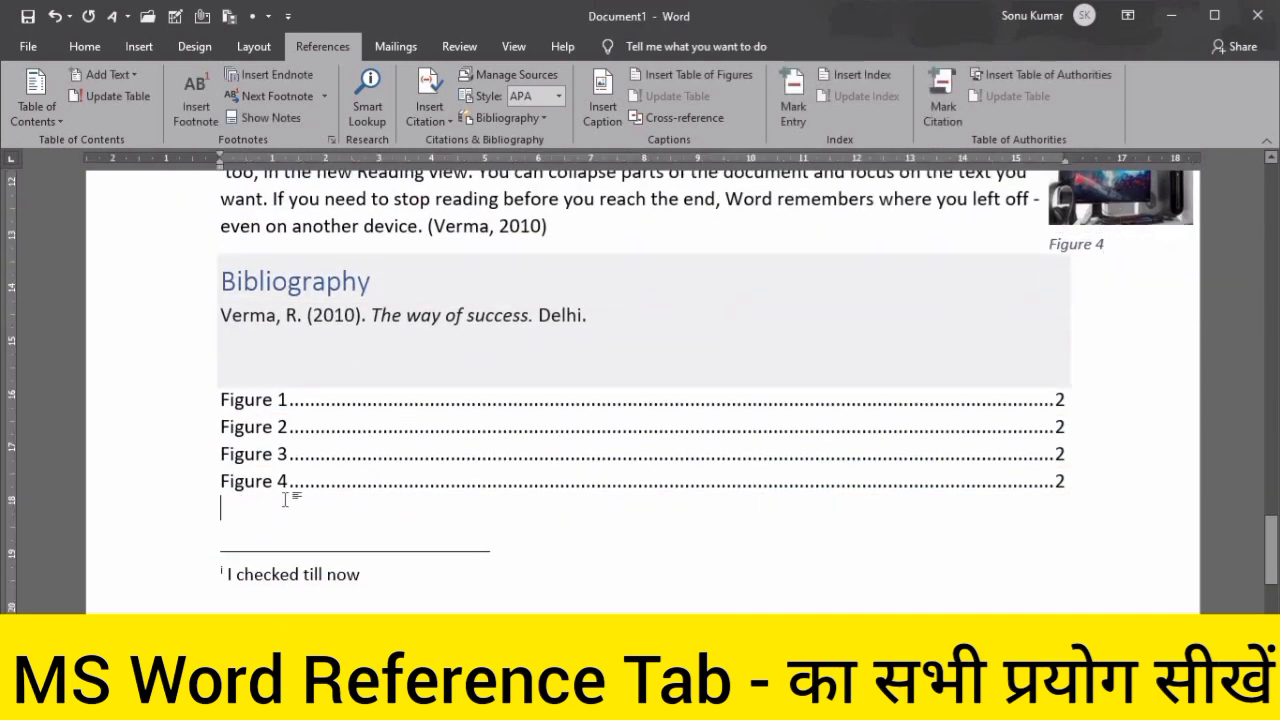
{"action": "left_click", "coordinate": [286, 453]}
{"action": "left_click", "coordinate": [1080, 245]}
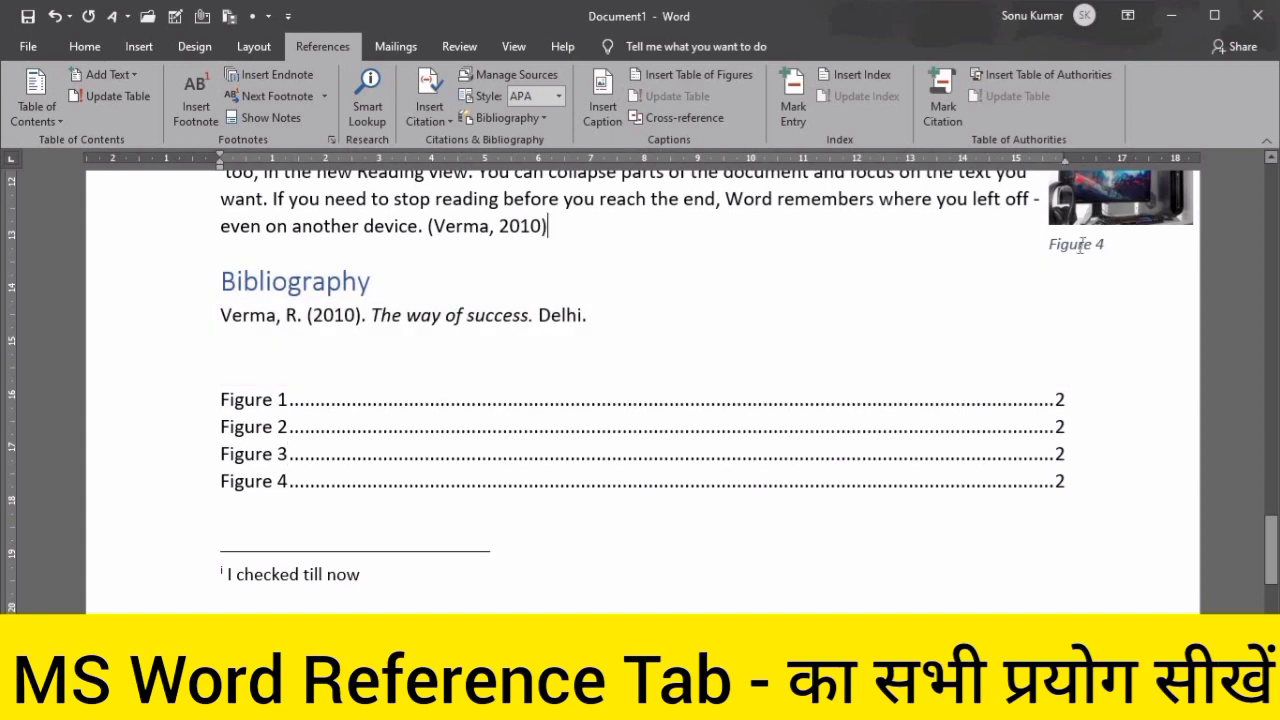
{"action": "left_click", "coordinate": [626, 312]}
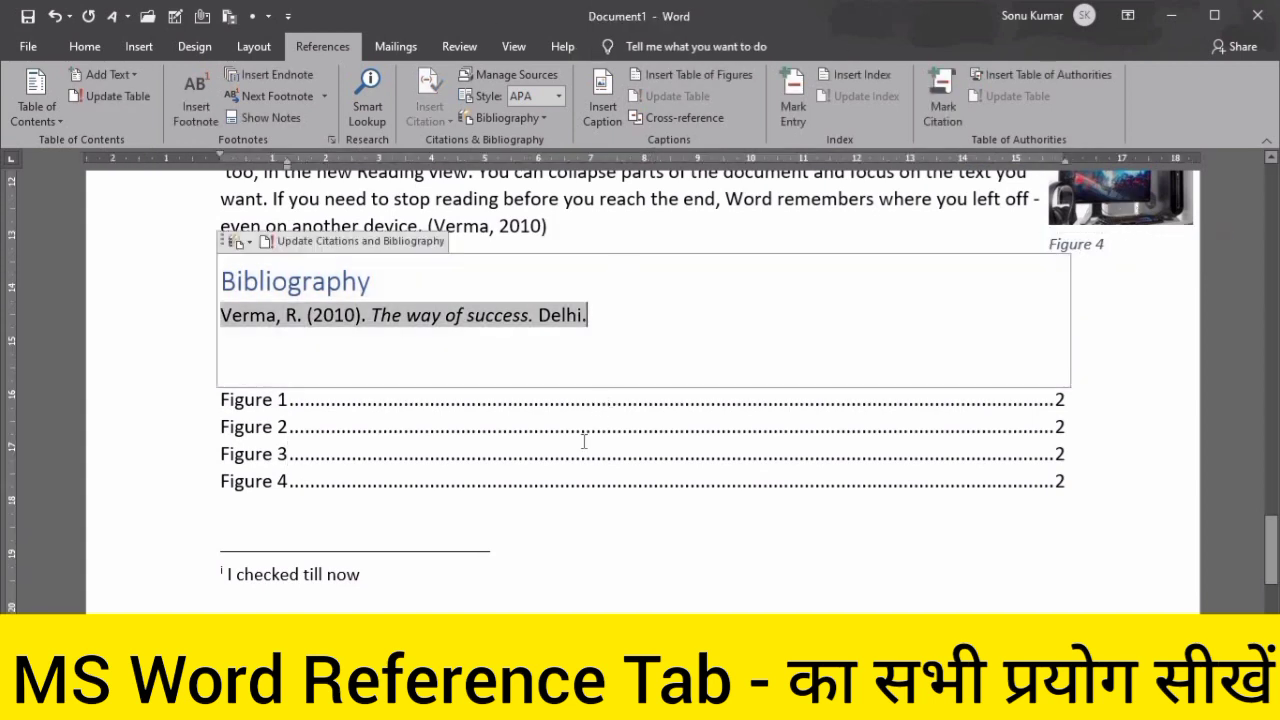
{"action": "left_click", "coordinate": [584, 441]}
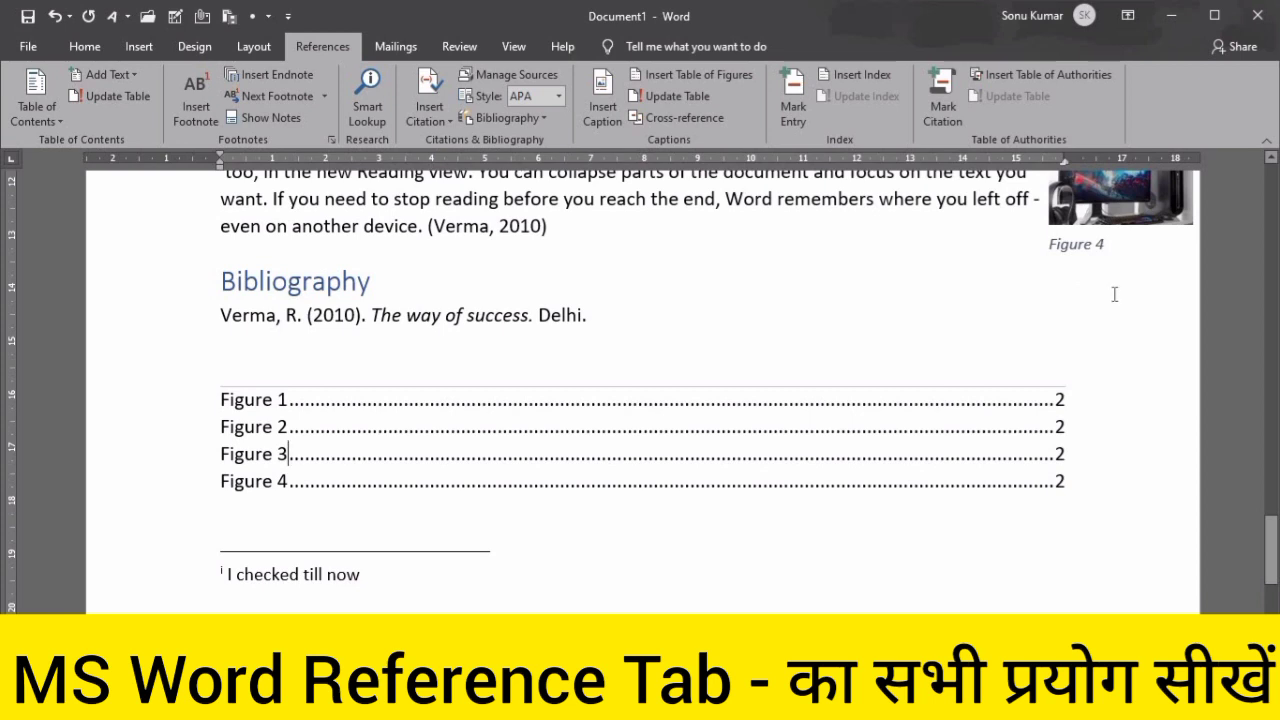
Update the entire table of figures and Ctrl-drag a copy of the monitor picture beside Bibliography
{"action": "left_click", "coordinate": [670, 95]}
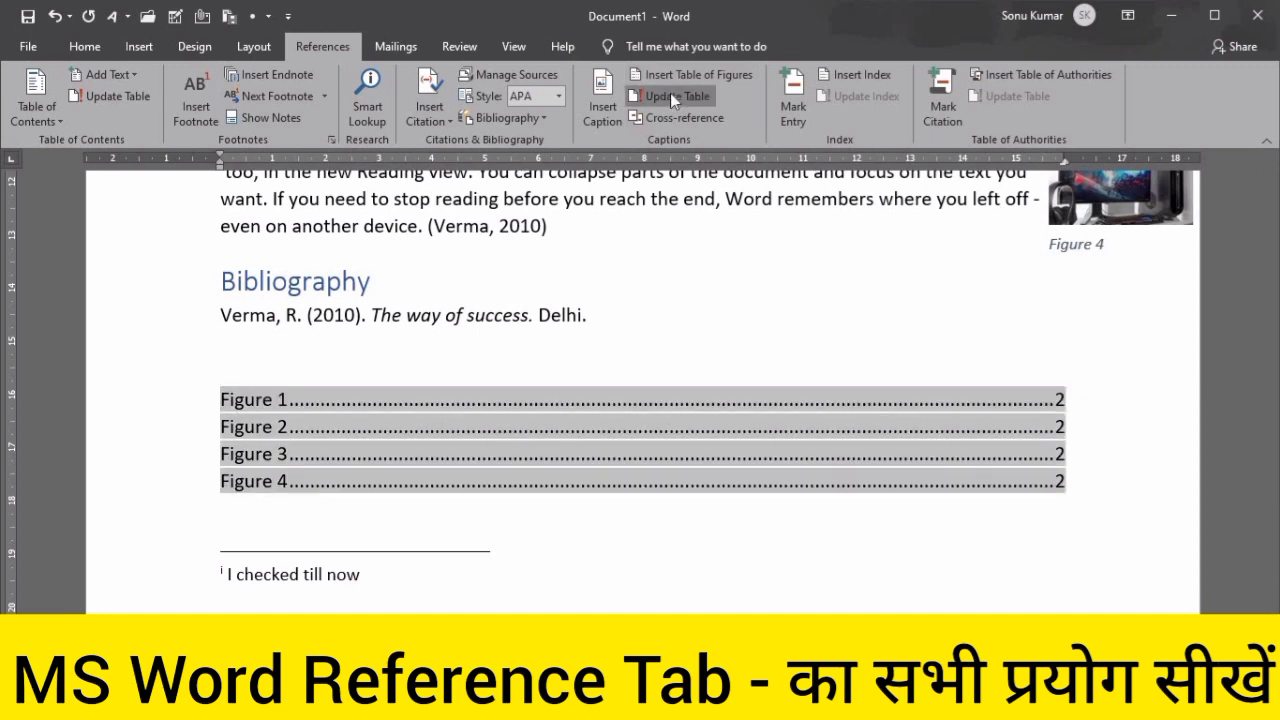
{"action": "left_click", "coordinate": [592, 344]}
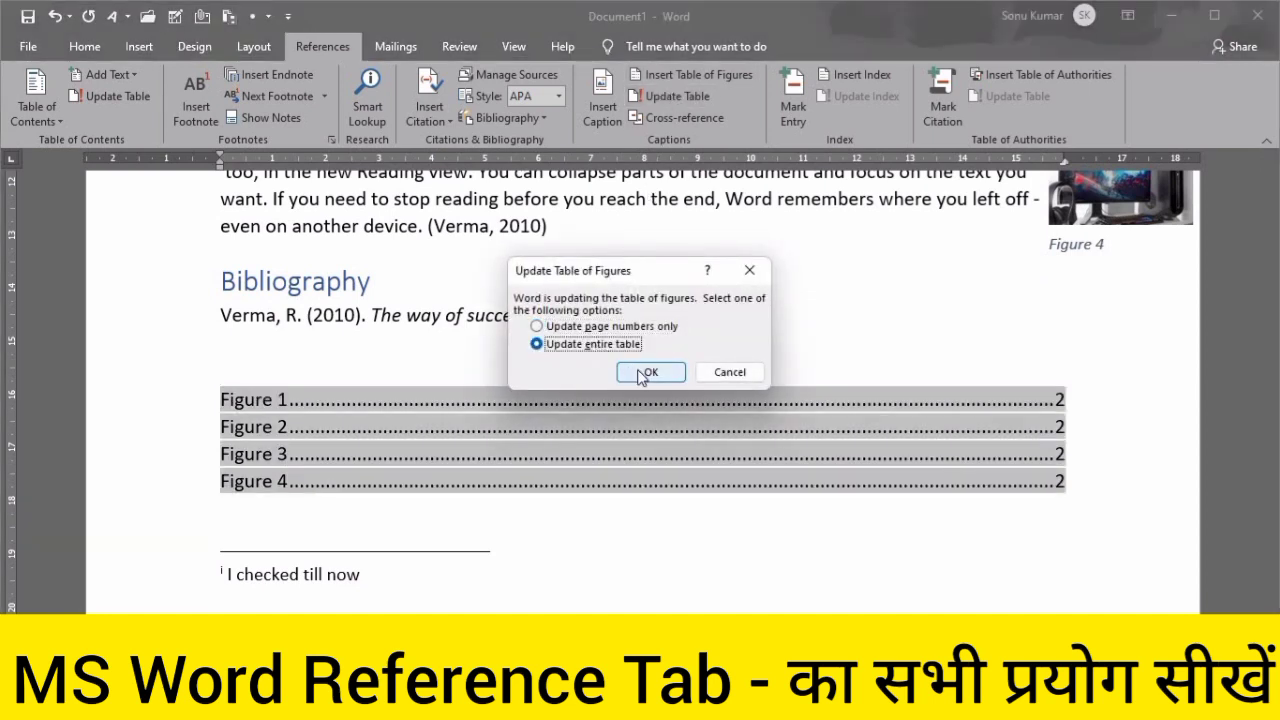
{"action": "left_click", "coordinate": [650, 372]}
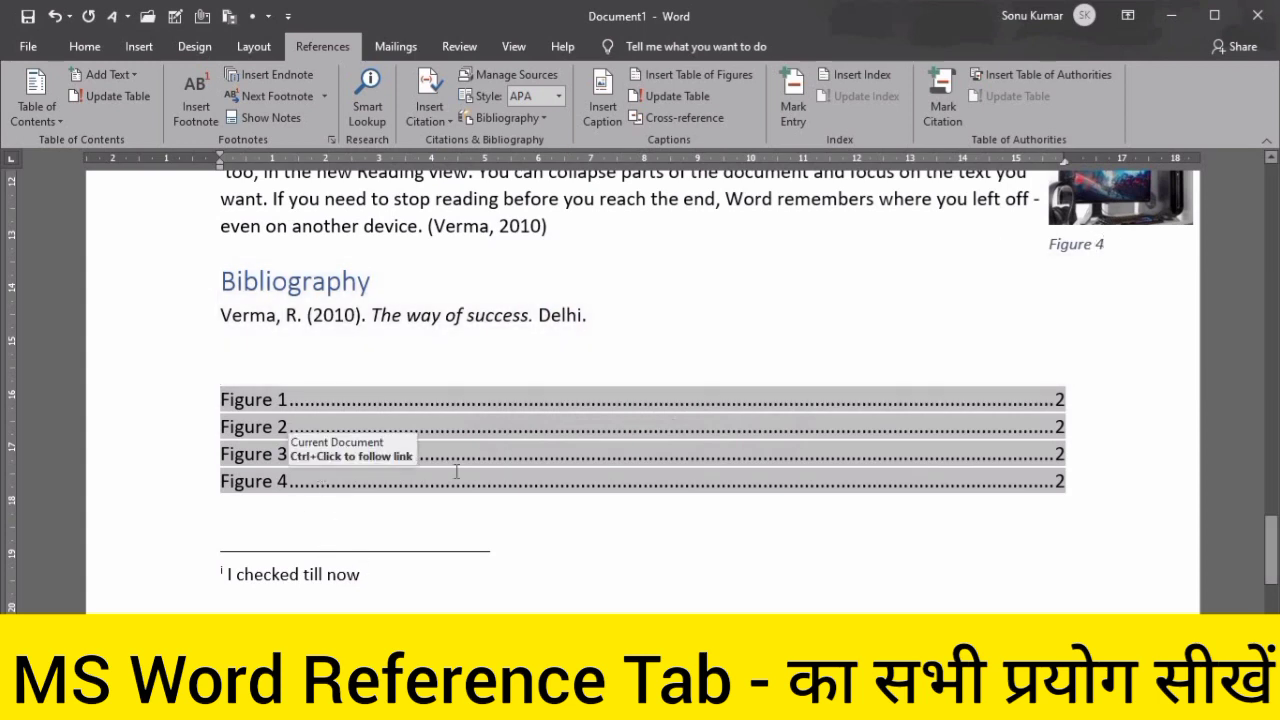
{"action": "left_click", "coordinate": [1150, 228]}
{"action": "left_click_drag", "start_coordinate": [1143, 210], "coordinate": [1147, 305]}
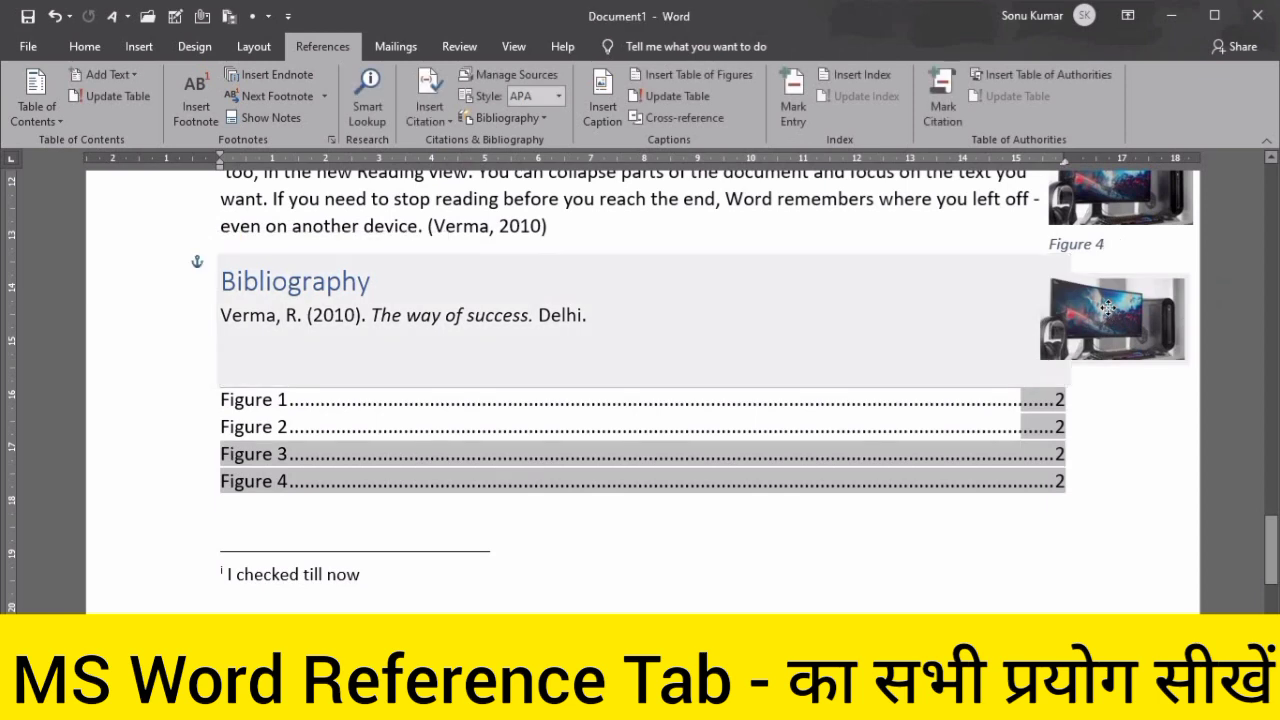
Caption the copied monitor picture as Figure 5, centered under the image
{"action": "left_click", "coordinate": [603, 100]}
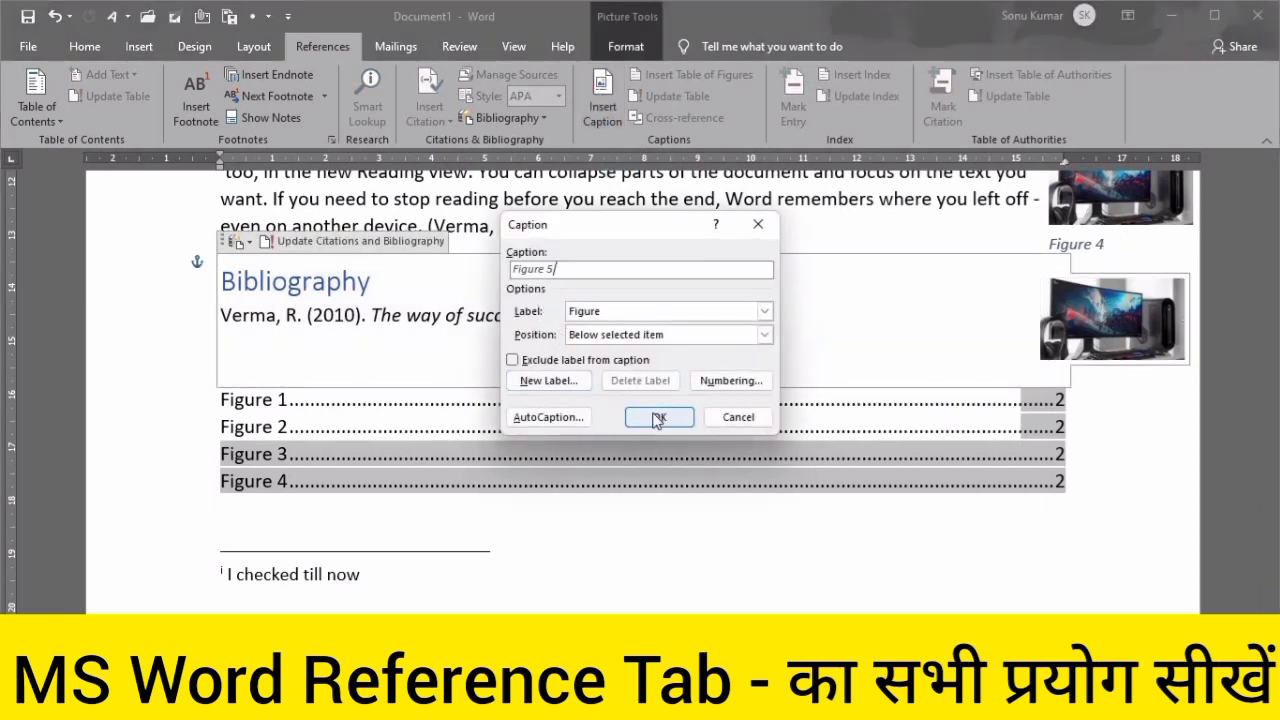
{"action": "left_click", "coordinate": [659, 417]}
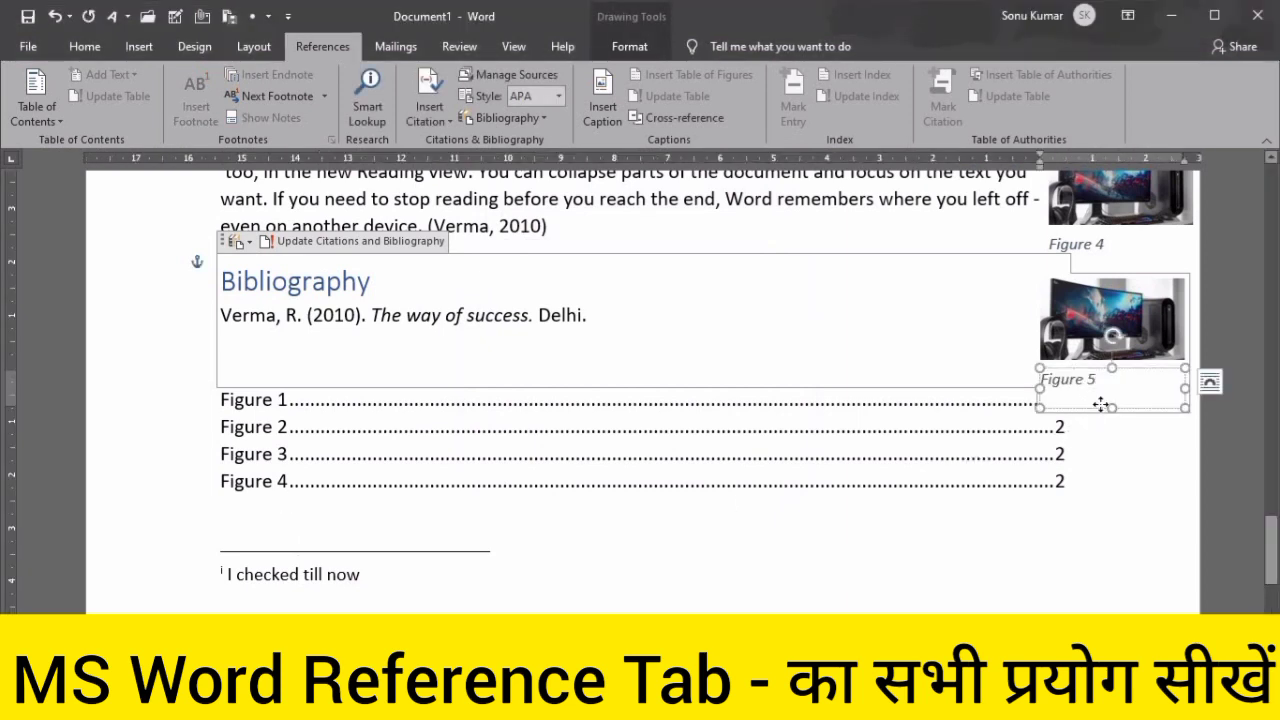
{"action": "left_click_drag", "start_coordinate": [1086, 408], "coordinate": [1114, 408]}
{"action": "left_click", "coordinate": [1125, 481]}
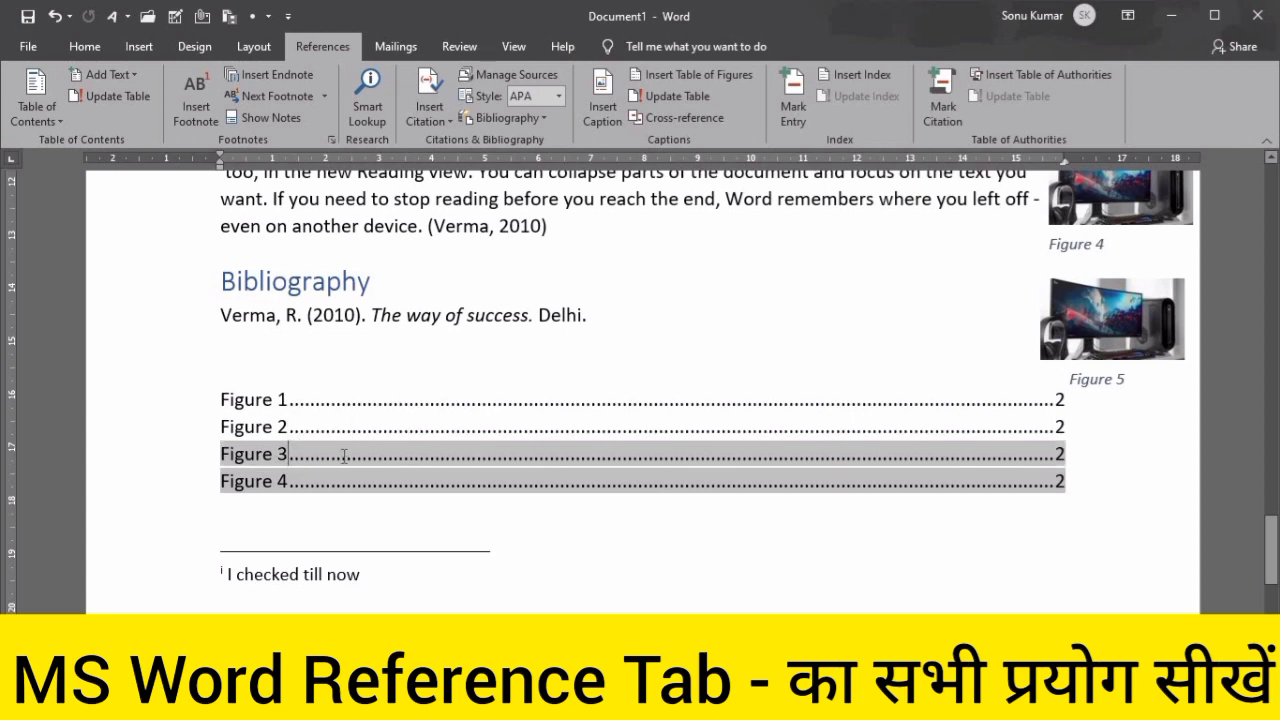
Rebuild the entire table of figures so it includes Figure 5
{"action": "left_click", "coordinate": [661, 100]}
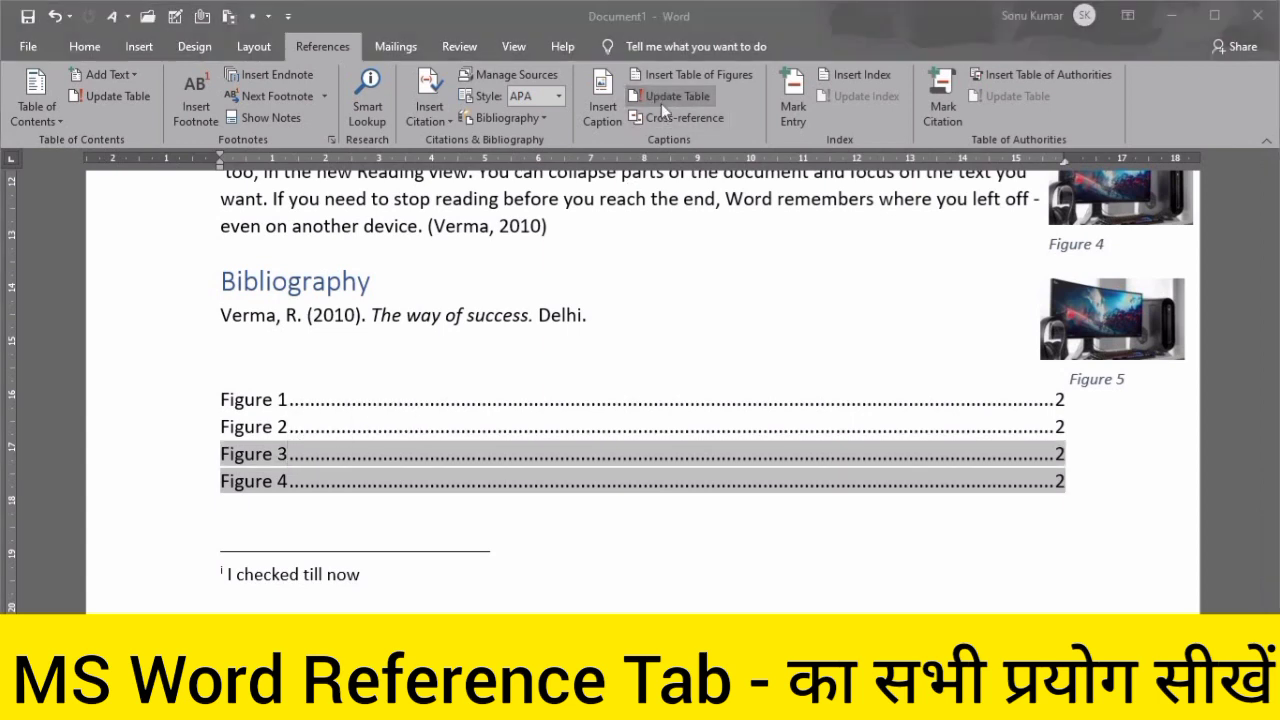
{"action": "left_click", "coordinate": [568, 345]}
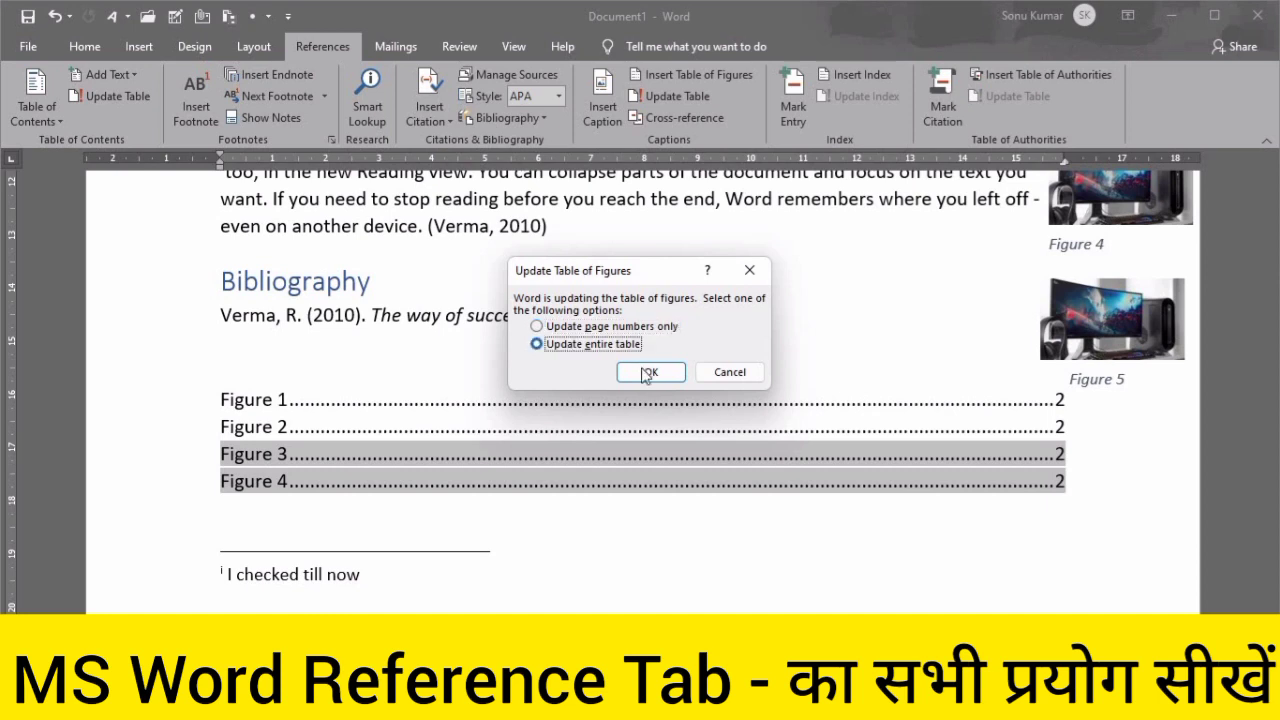
{"action": "left_click", "coordinate": [651, 371]}
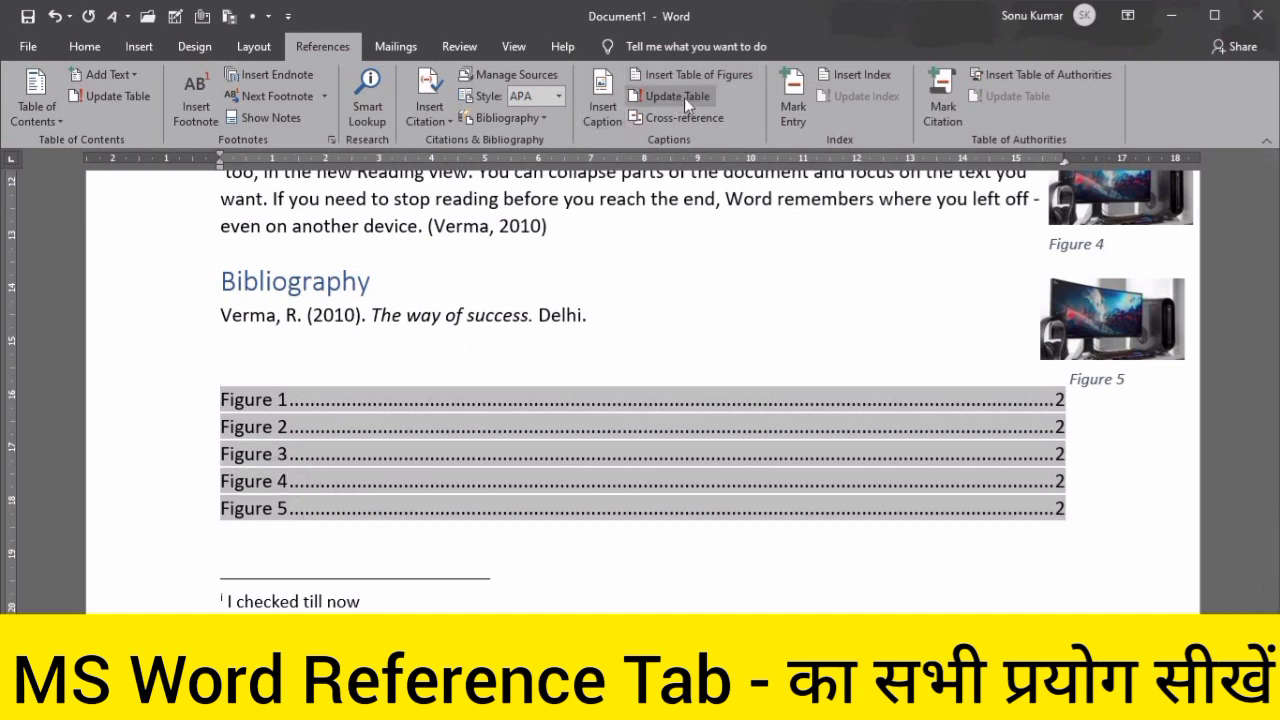
{"action": "left_click", "coordinate": [576, 278]}
{"action": "scroll", "coordinate": [658, 226], "scroll_direction": "up", "scroll_amount": 12}
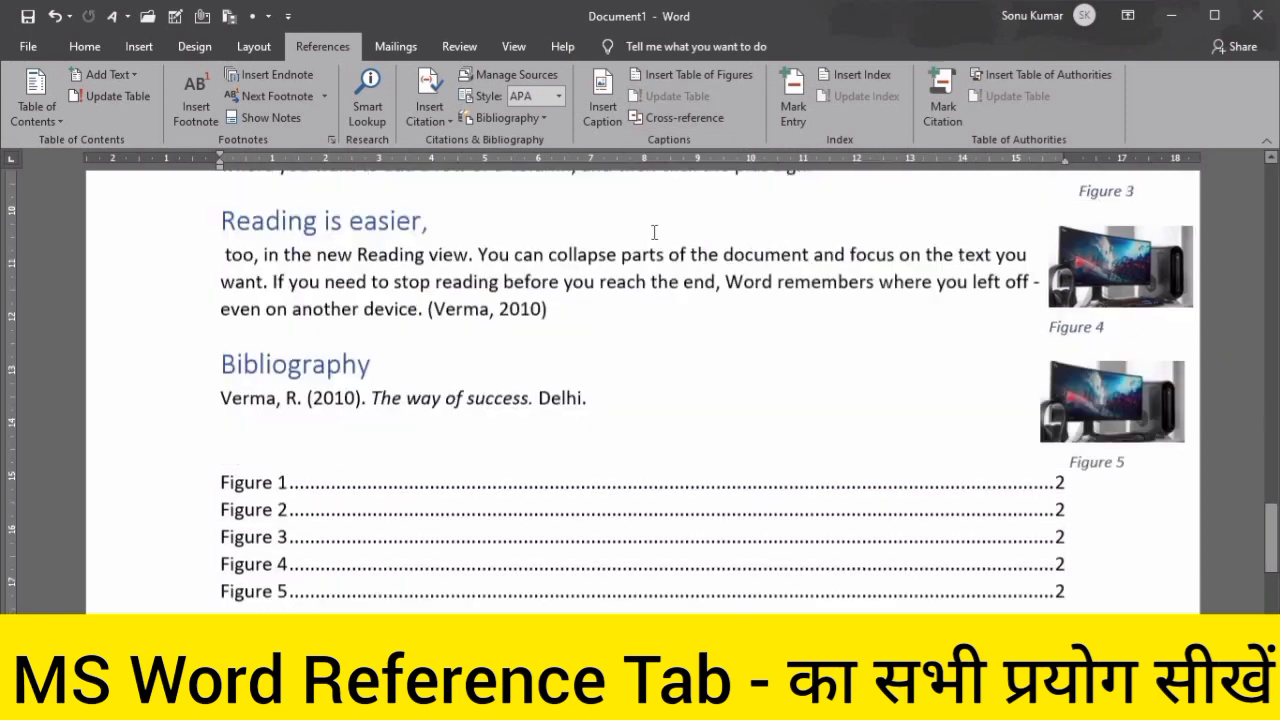
{"action": "scroll", "coordinate": [644, 251], "scroll_direction": "down", "scroll_amount": 6}
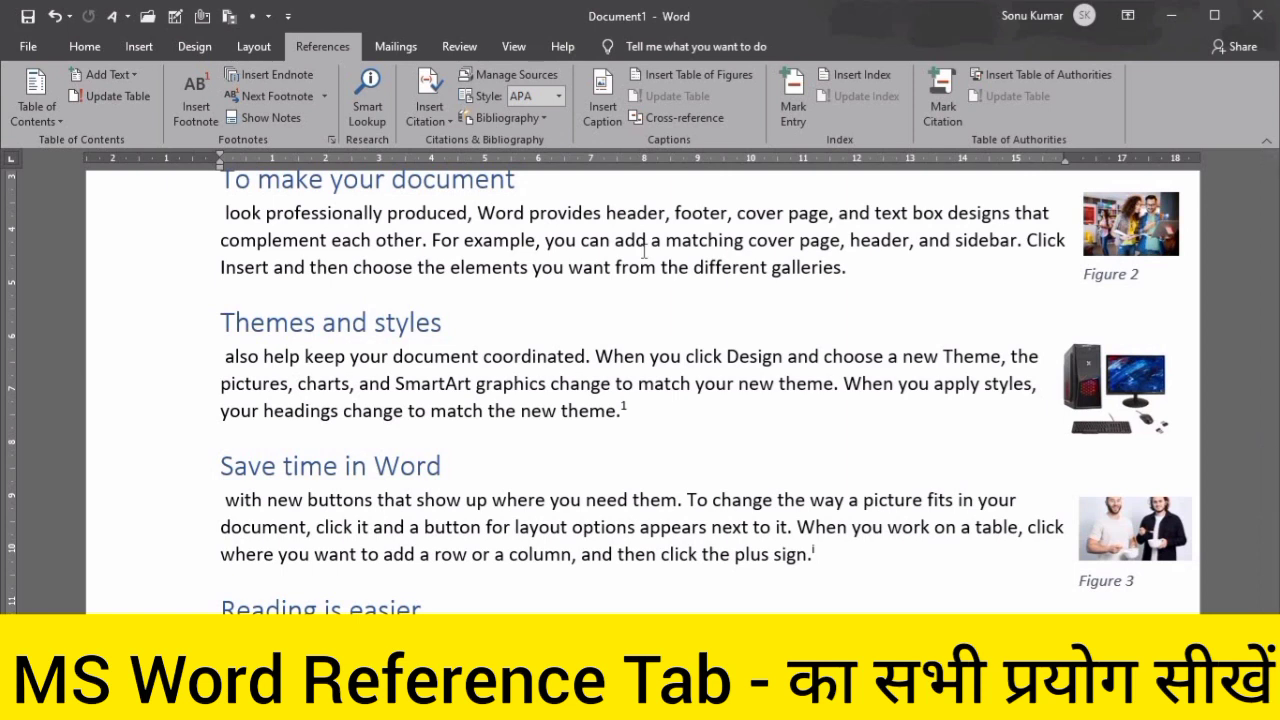
Try Heading, Footnote, then Endnote as the cross-reference type and close without inserting
{"action": "left_click", "coordinate": [689, 119]}
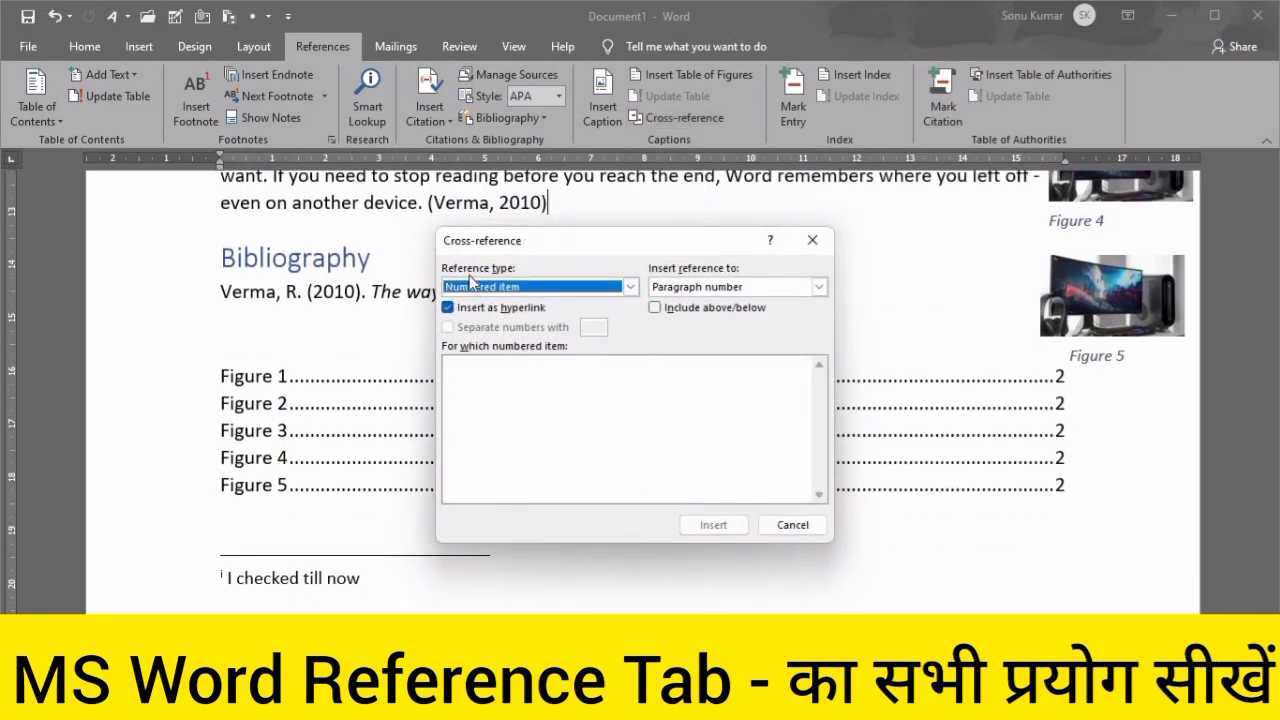
{"action": "left_click", "coordinate": [630, 287]}
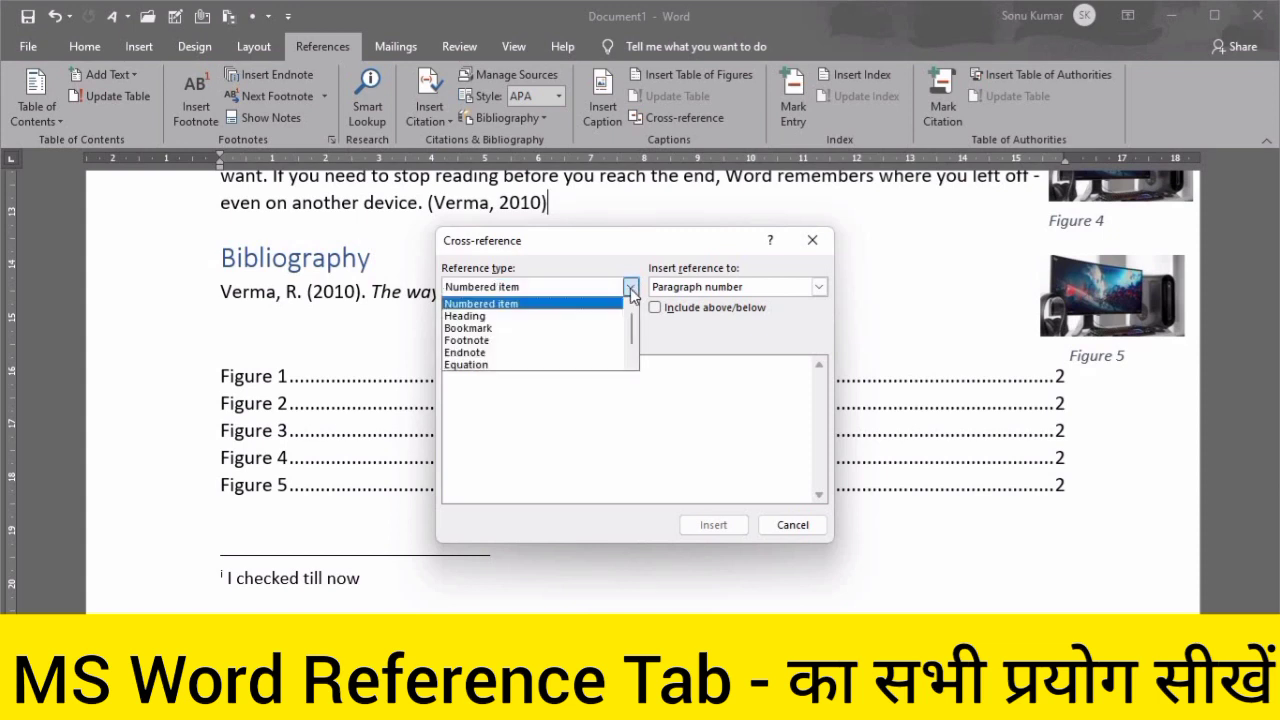
{"action": "left_click", "coordinate": [469, 321]}
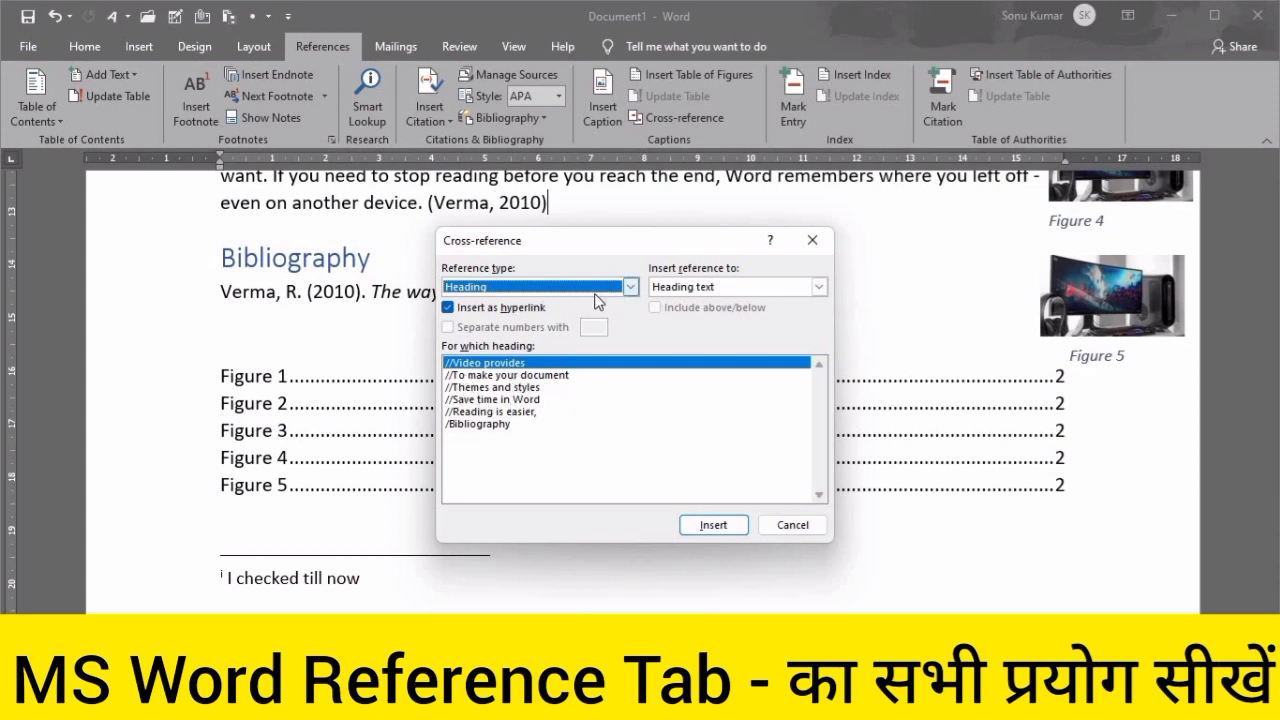
{"action": "left_click", "coordinate": [629, 290]}
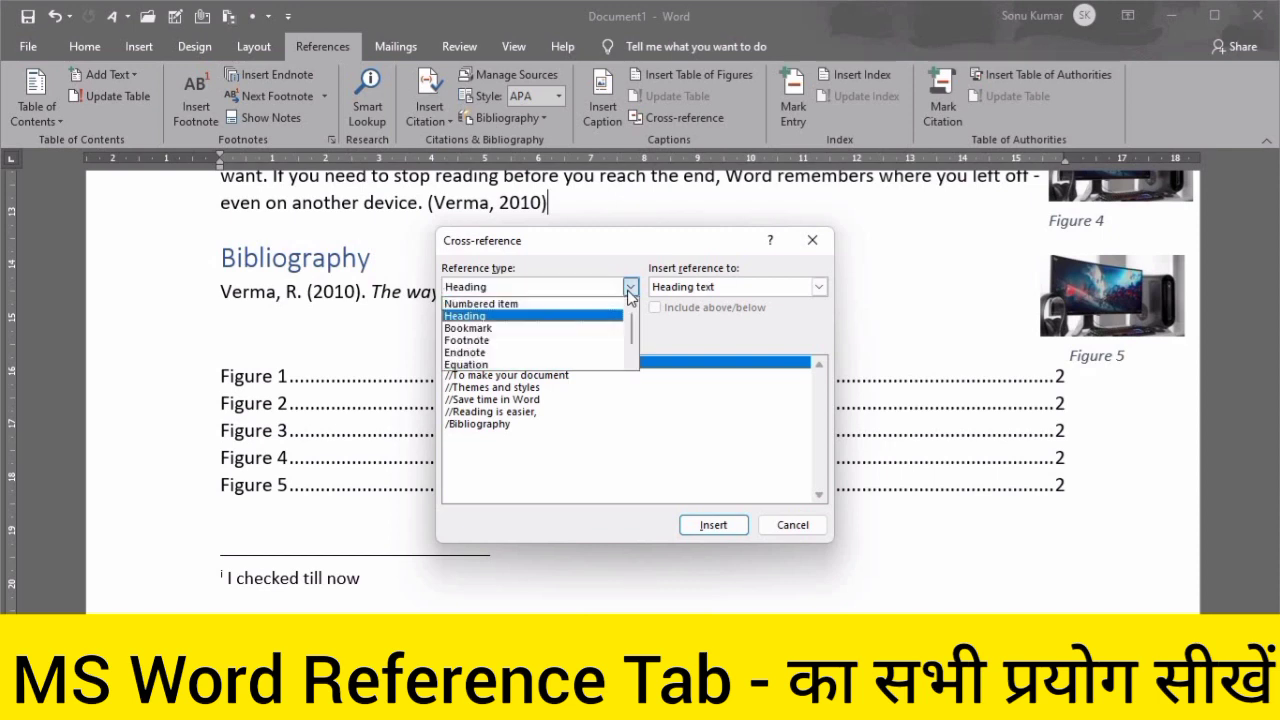
{"action": "left_click", "coordinate": [475, 342]}
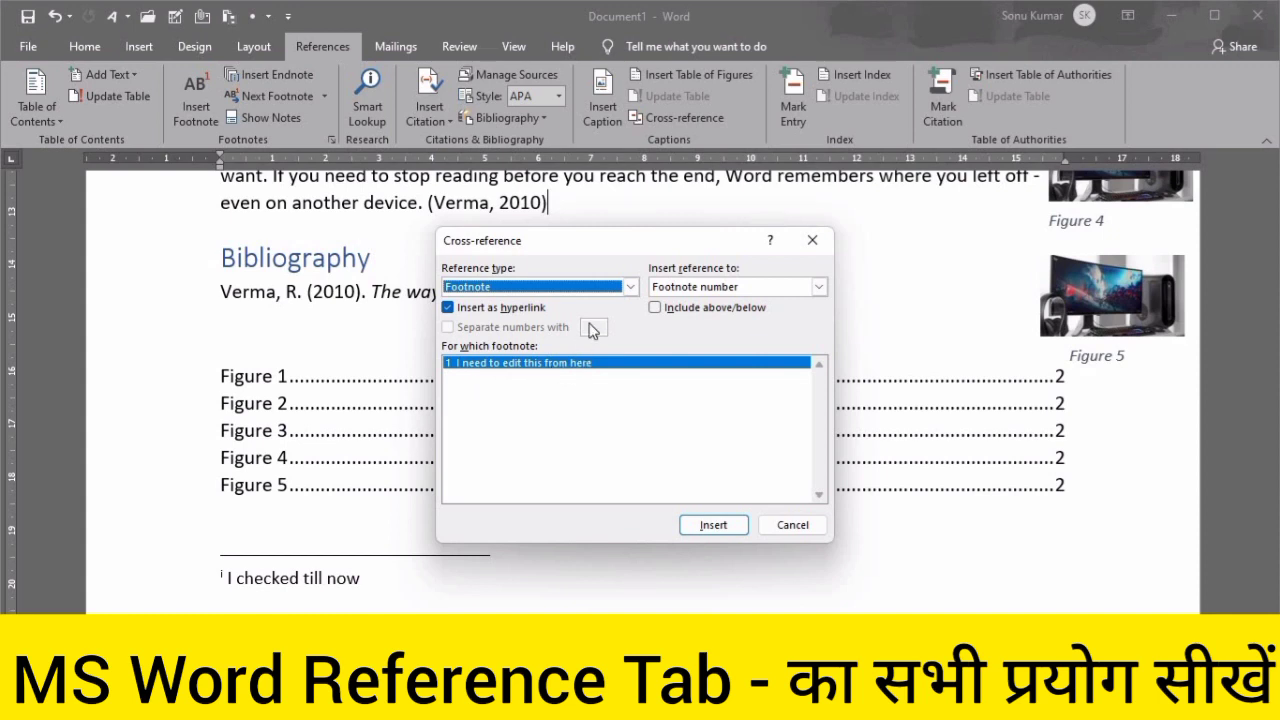
{"action": "left_click", "coordinate": [630, 287]}
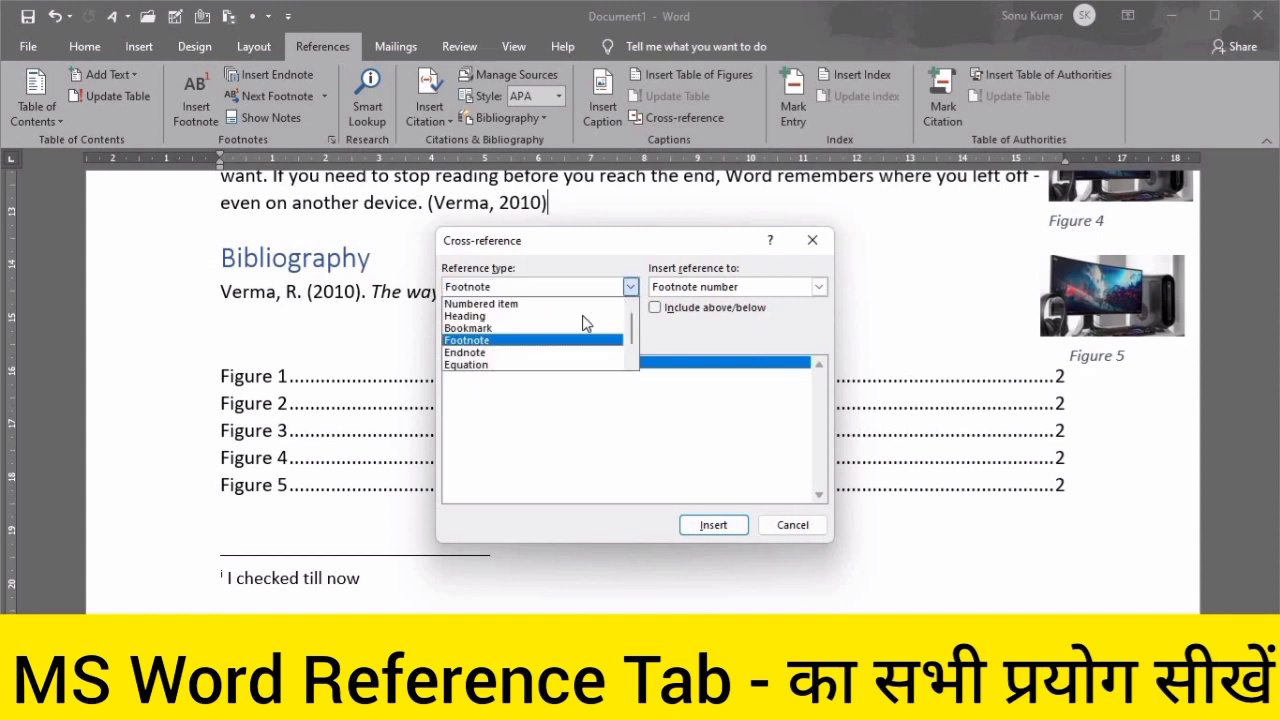
{"action": "left_click", "coordinate": [475, 355]}
{"action": "left_click", "coordinate": [630, 287]}
{"action": "left_click", "coordinate": [809, 242]}
{"action": "left_click", "coordinate": [809, 242]}
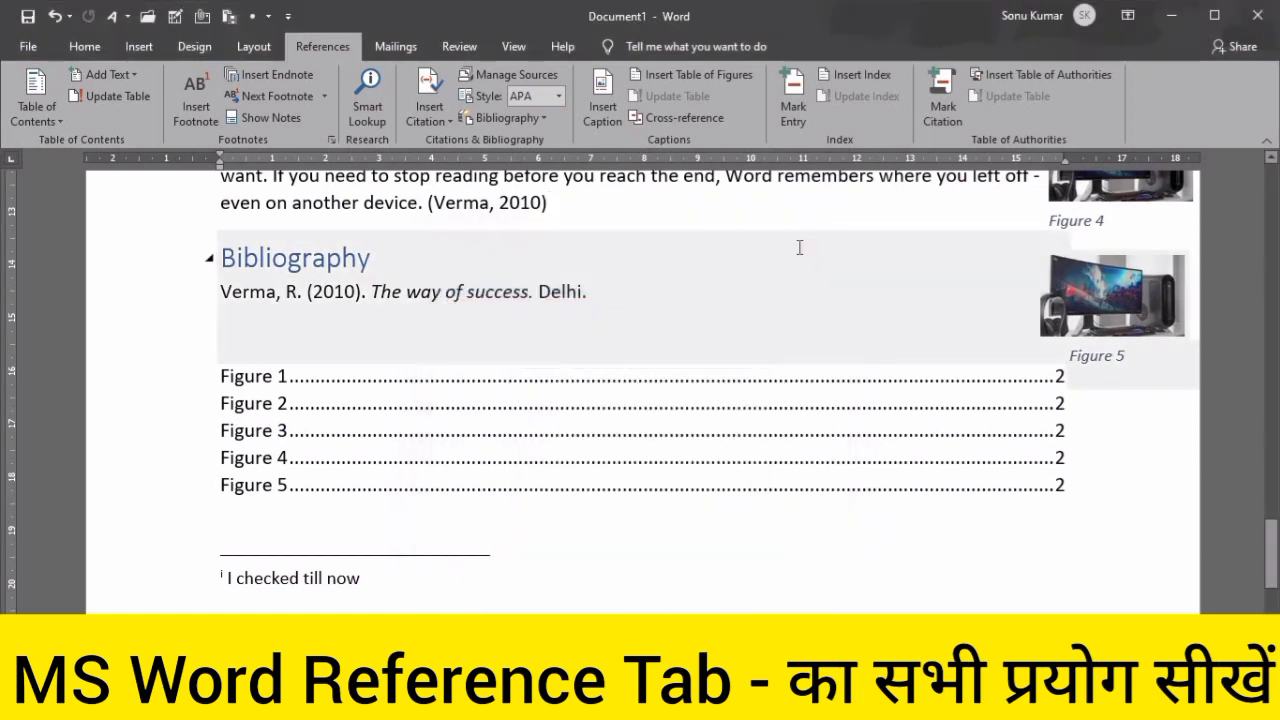
{"action": "left_click", "coordinate": [139, 46]}
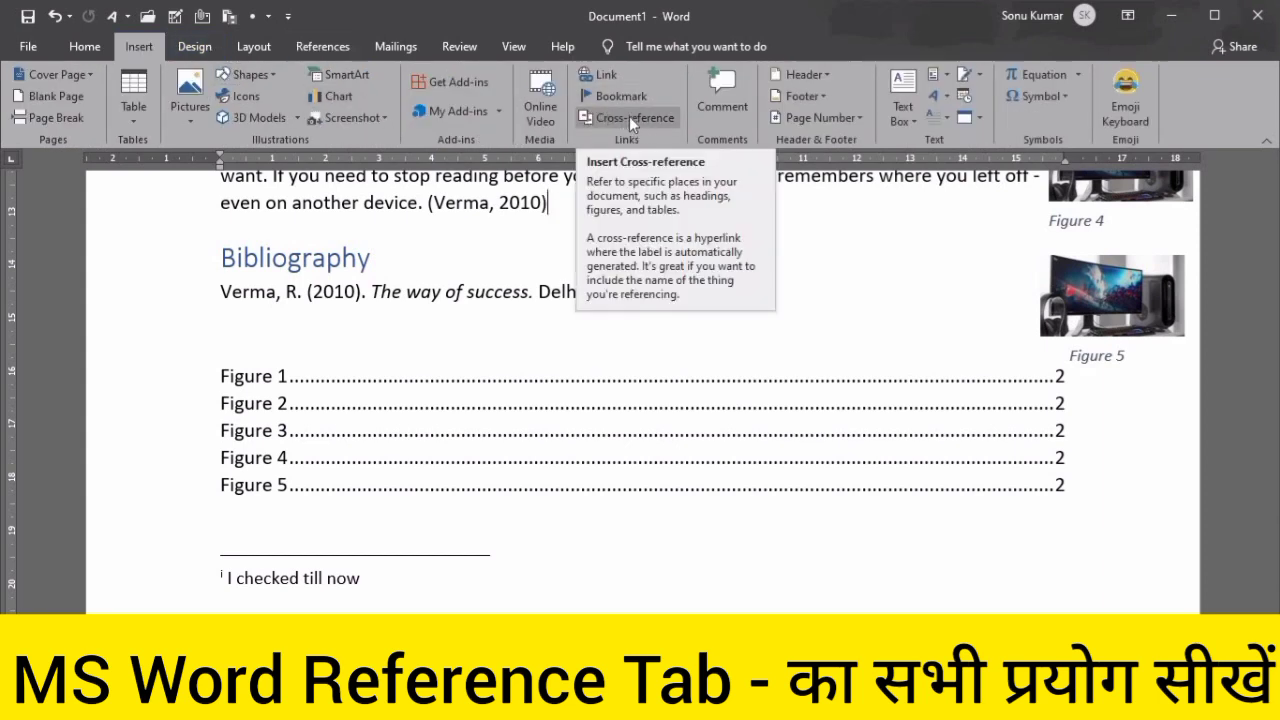
{"action": "left_click", "coordinate": [330, 46]}
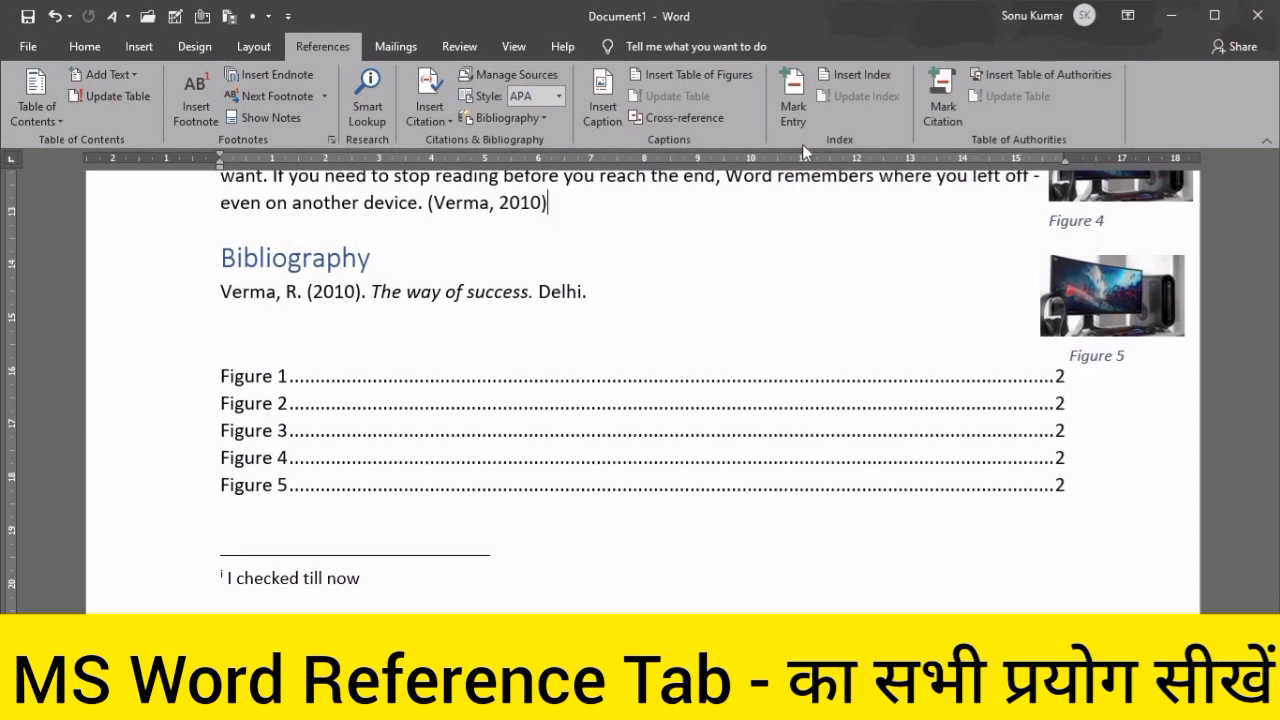
{"action": "left_click", "coordinate": [698, 294]}
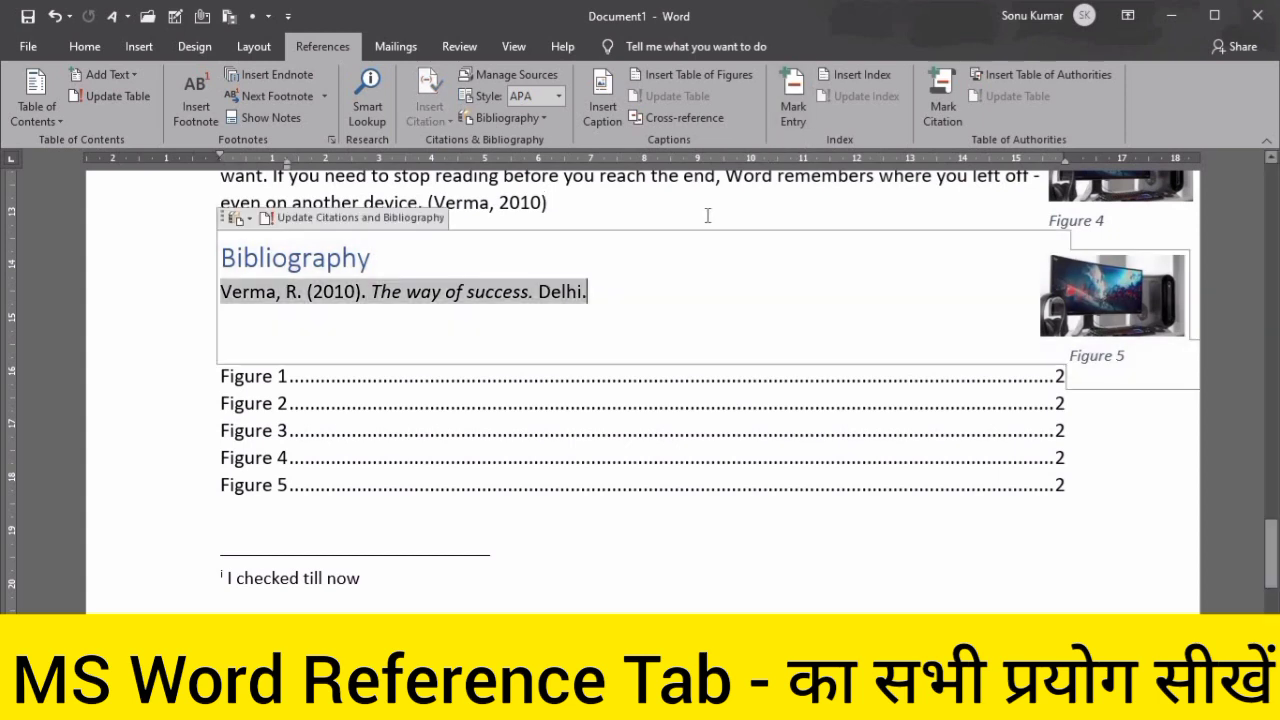
Scroll back up to the 'Video provides' section with Figure 1 and Figure 2
{"action": "left_click", "coordinate": [708, 216]}
{"action": "scroll", "coordinate": [707, 216], "scroll_direction": "up", "scroll_amount": 5}
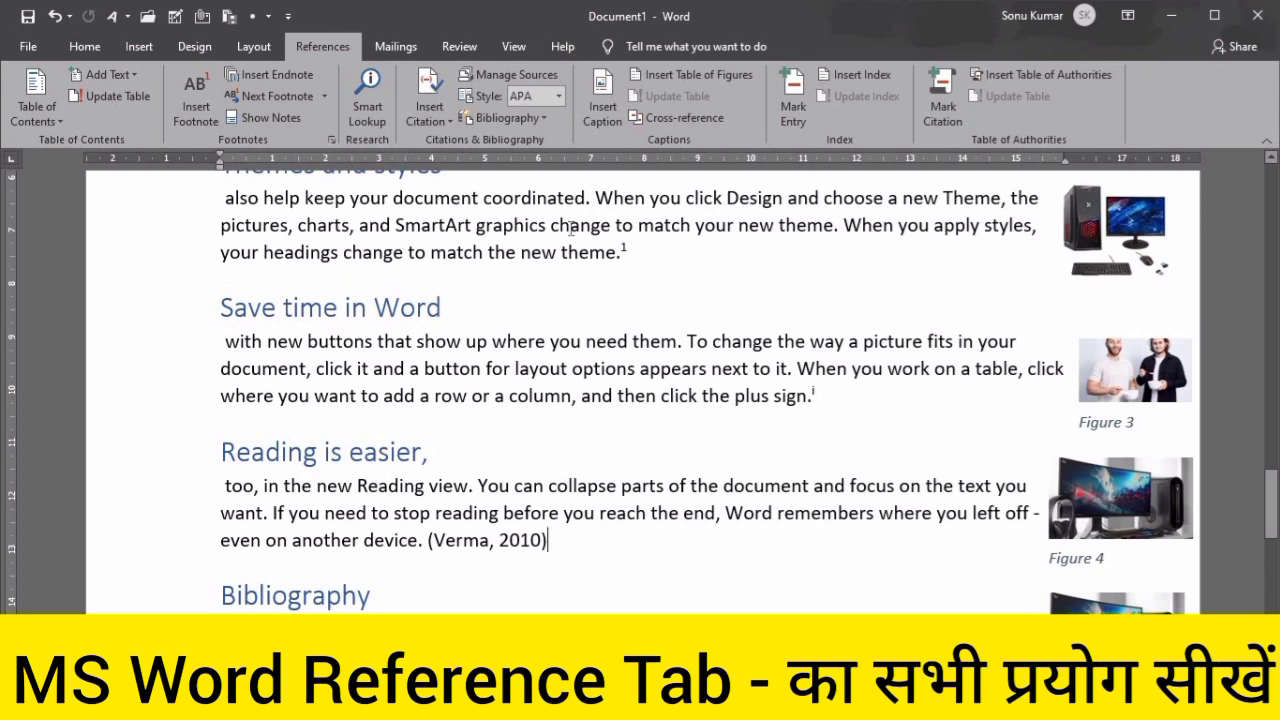
{"action": "scroll", "coordinate": [570, 228], "scroll_direction": "up", "scroll_amount": 3}
{"action": "scroll", "coordinate": [567, 230], "scroll_direction": "up", "scroll_amount": 3}
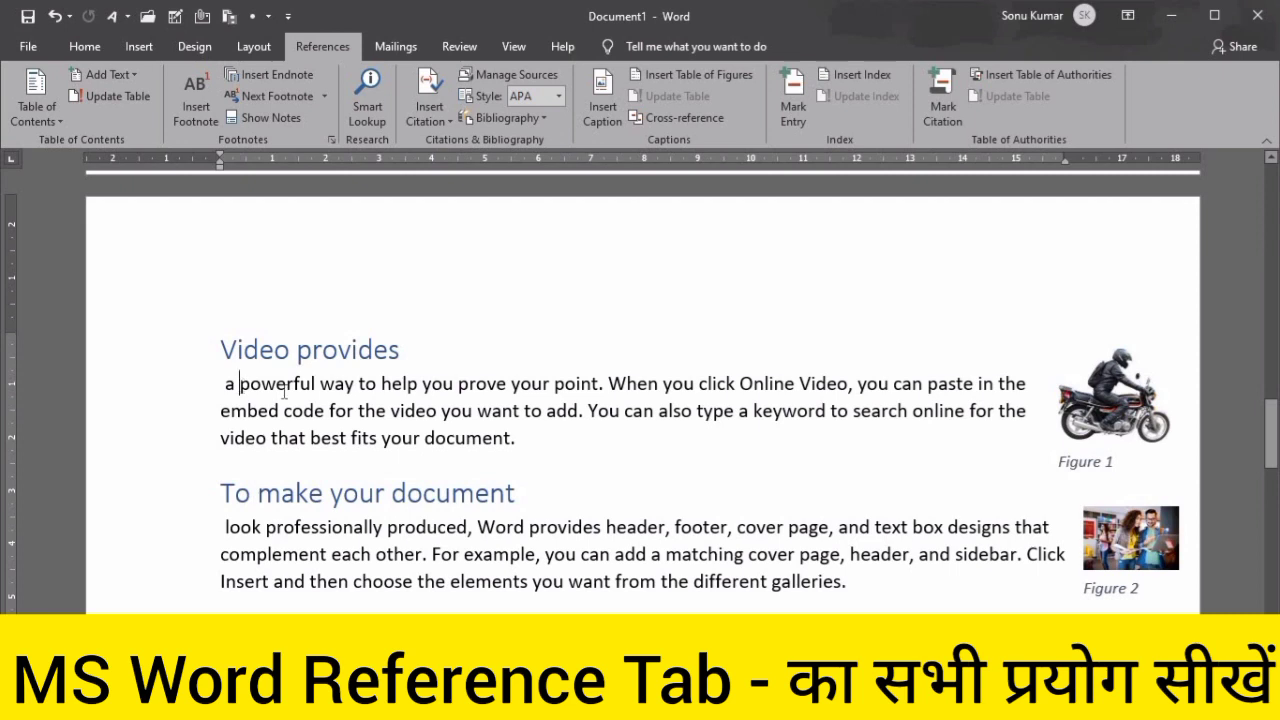
Open Mark Index Entry and mark 'powerful' and 'prove' as index entries
{"action": "left_click", "coordinate": [797, 88]}
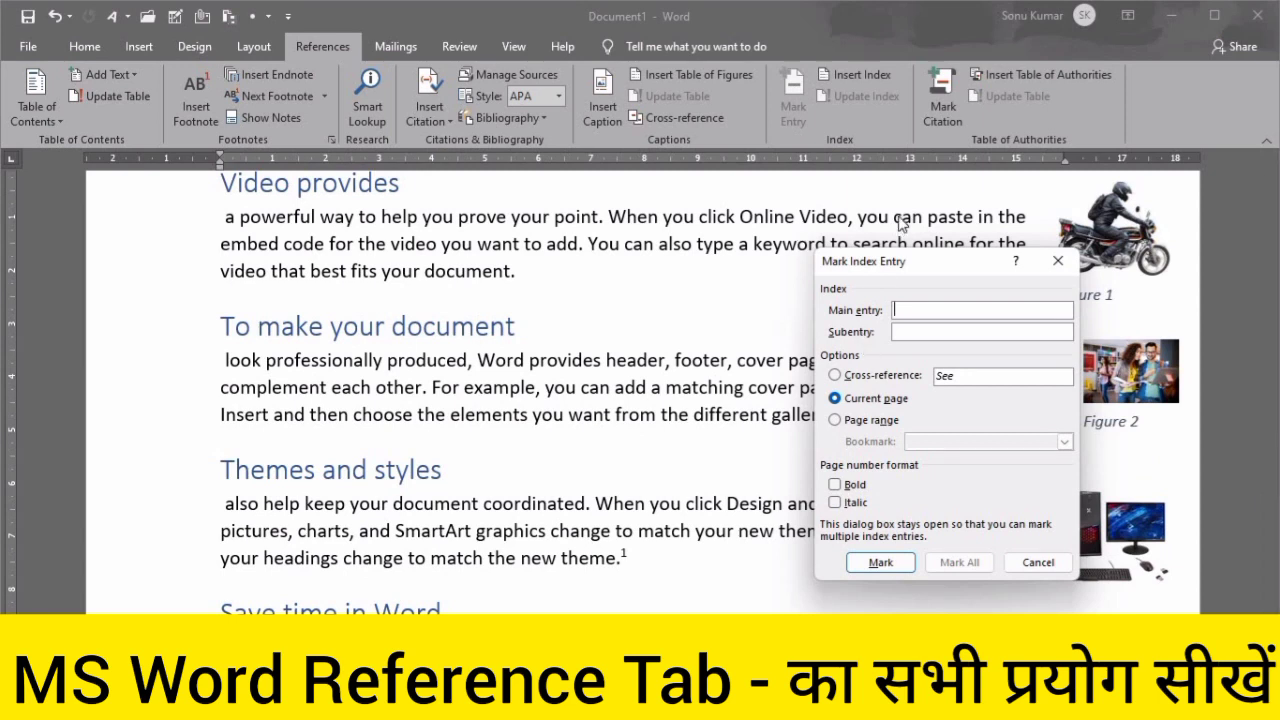
{"action": "left_click_drag", "start_coordinate": [899, 265], "coordinate": [882, 192]}
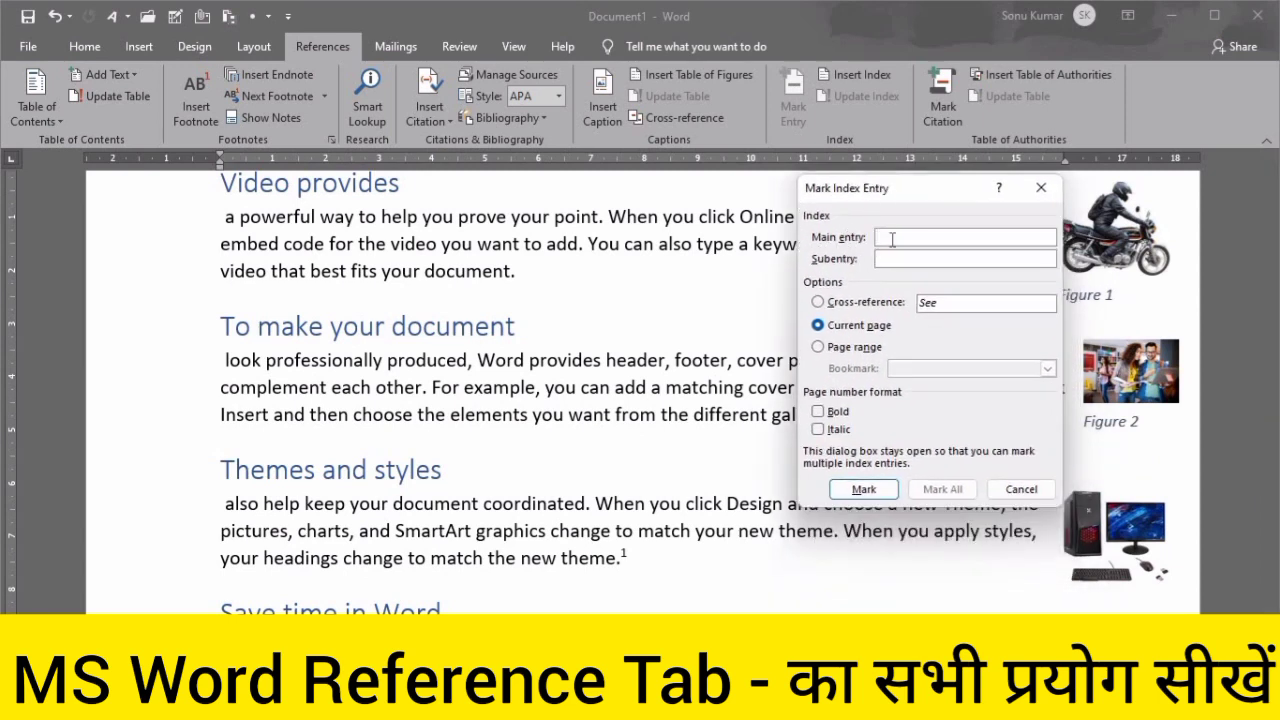
{"action": "left_click", "coordinate": [241, 218]}
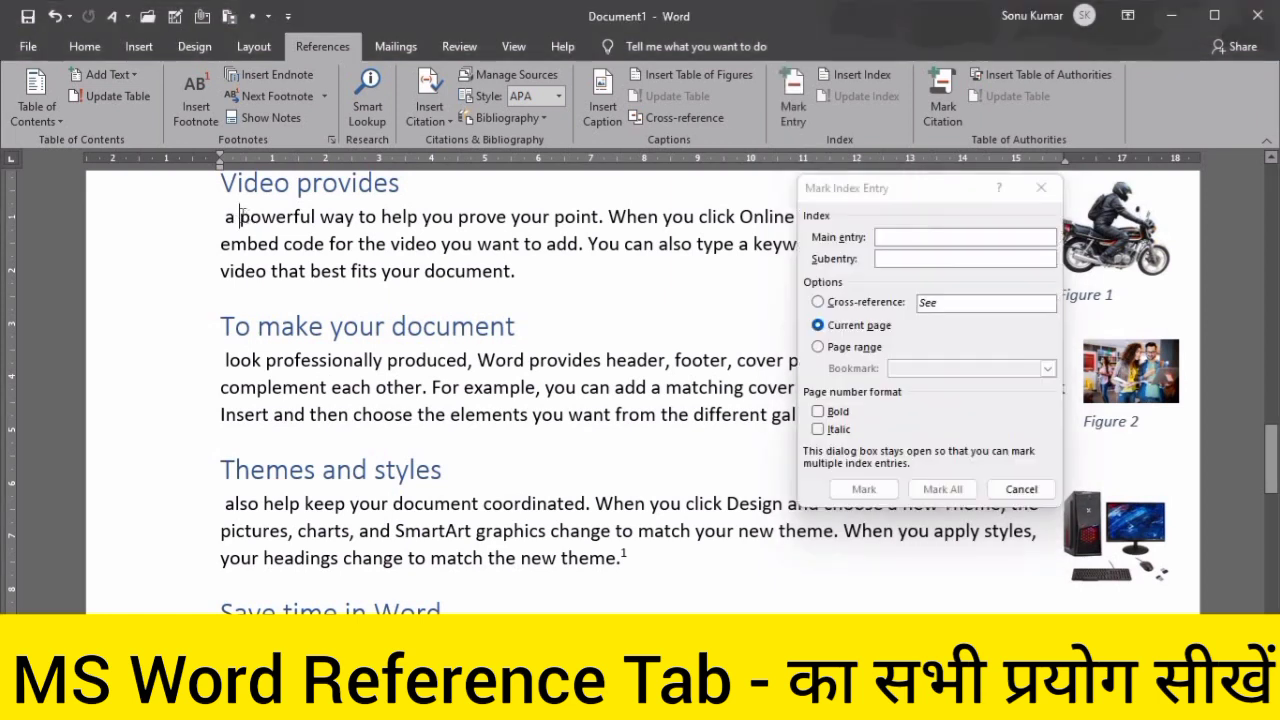
{"action": "left_click_drag", "start_coordinate": [241, 218], "coordinate": [316, 218]}
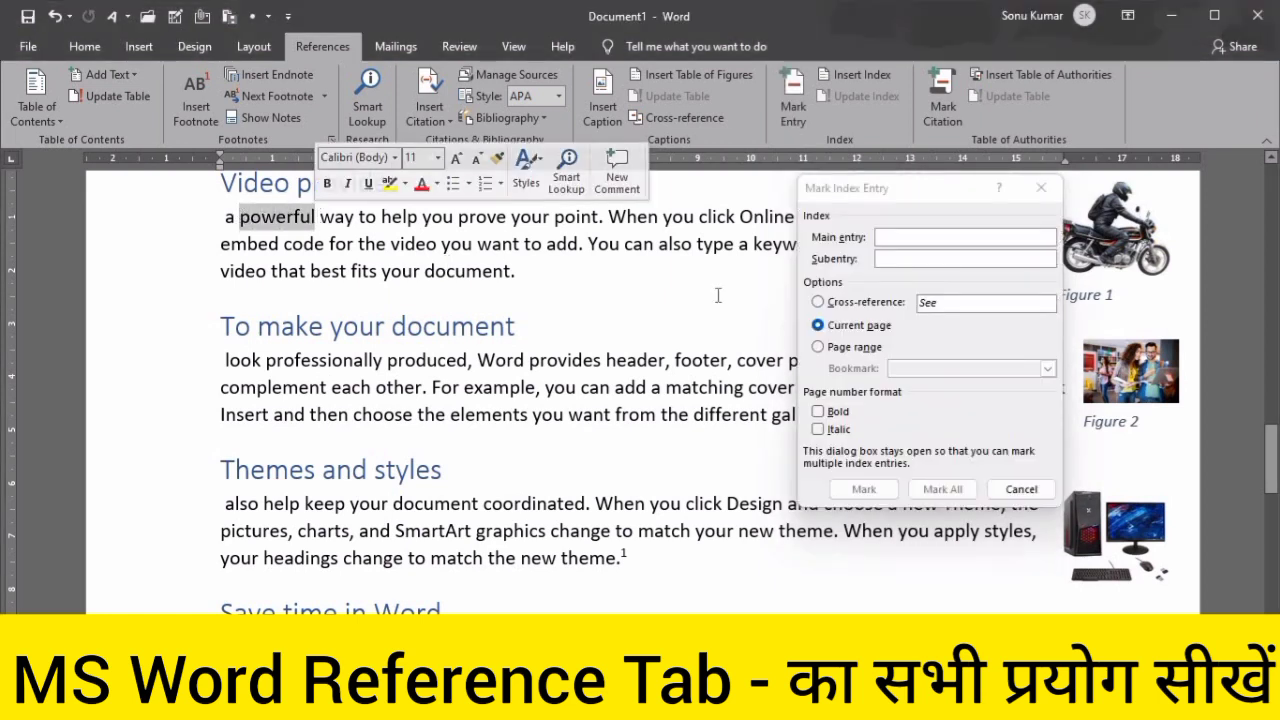
{"action": "left_click", "coordinate": [912, 241]}
{"action": "left_click", "coordinate": [858, 490]}
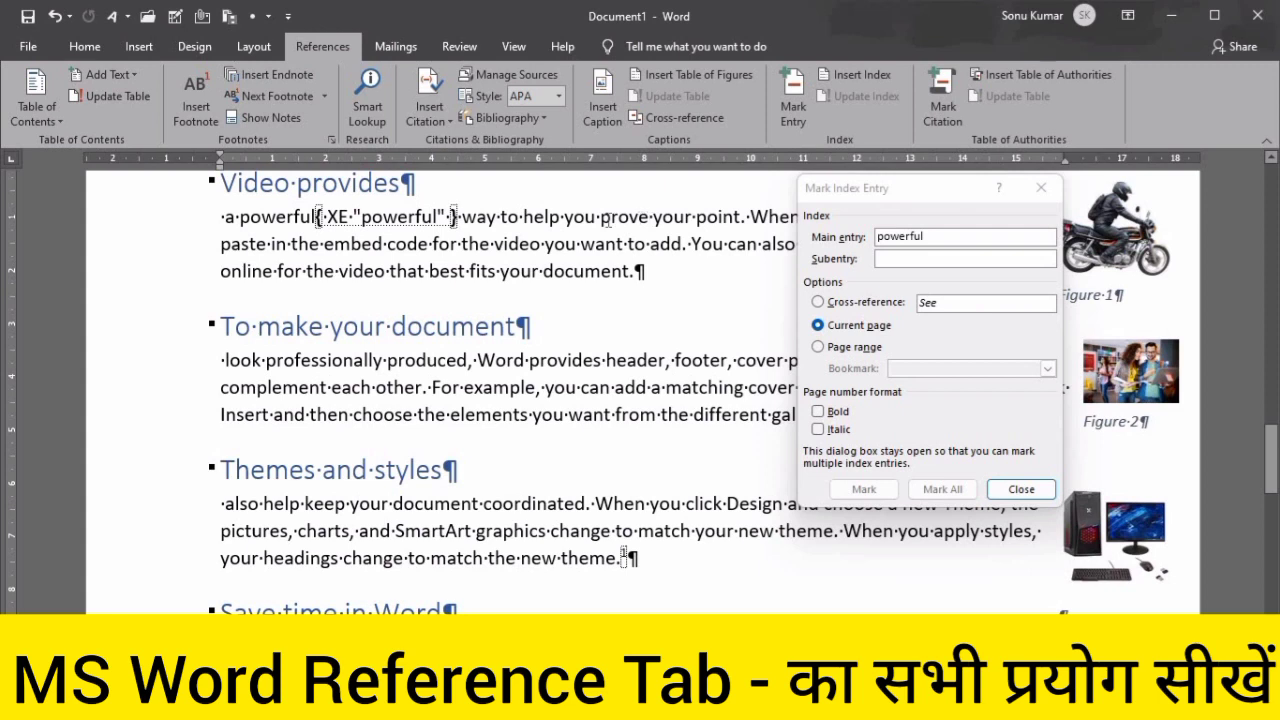
{"action": "left_click_drag", "start_coordinate": [601, 217], "coordinate": [646, 219]}
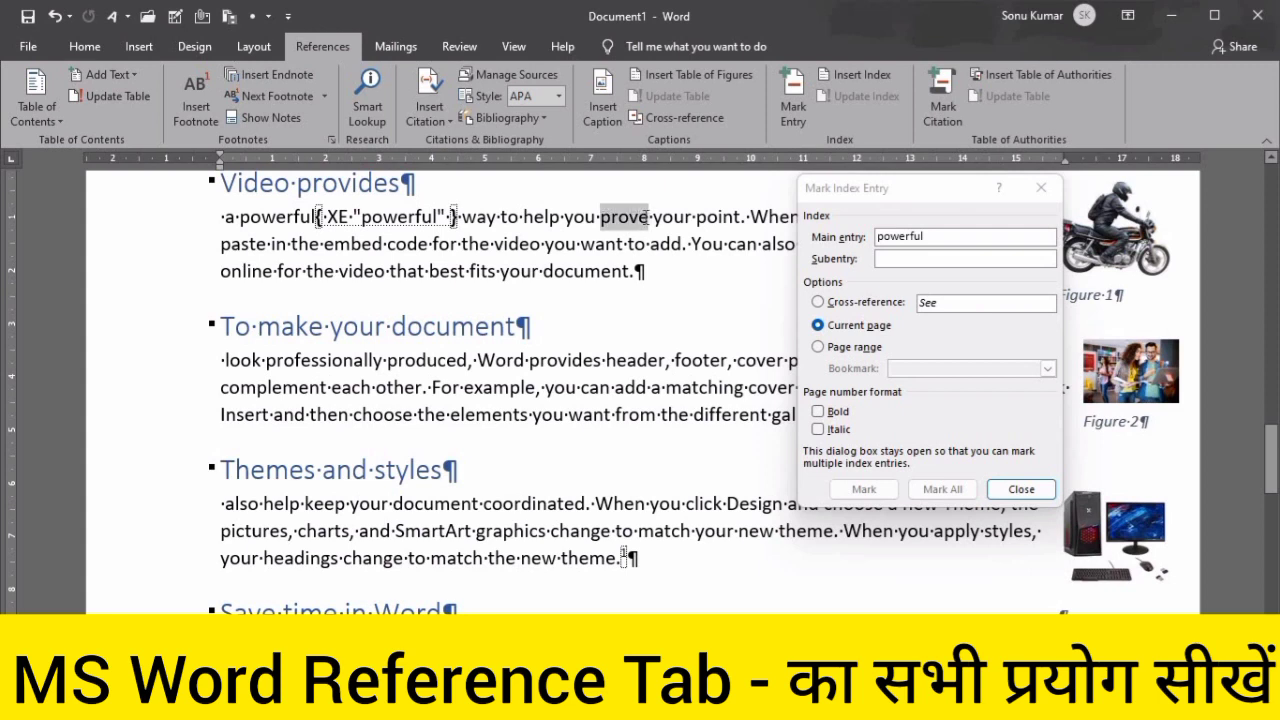
{"action": "left_click", "coordinate": [883, 238]}
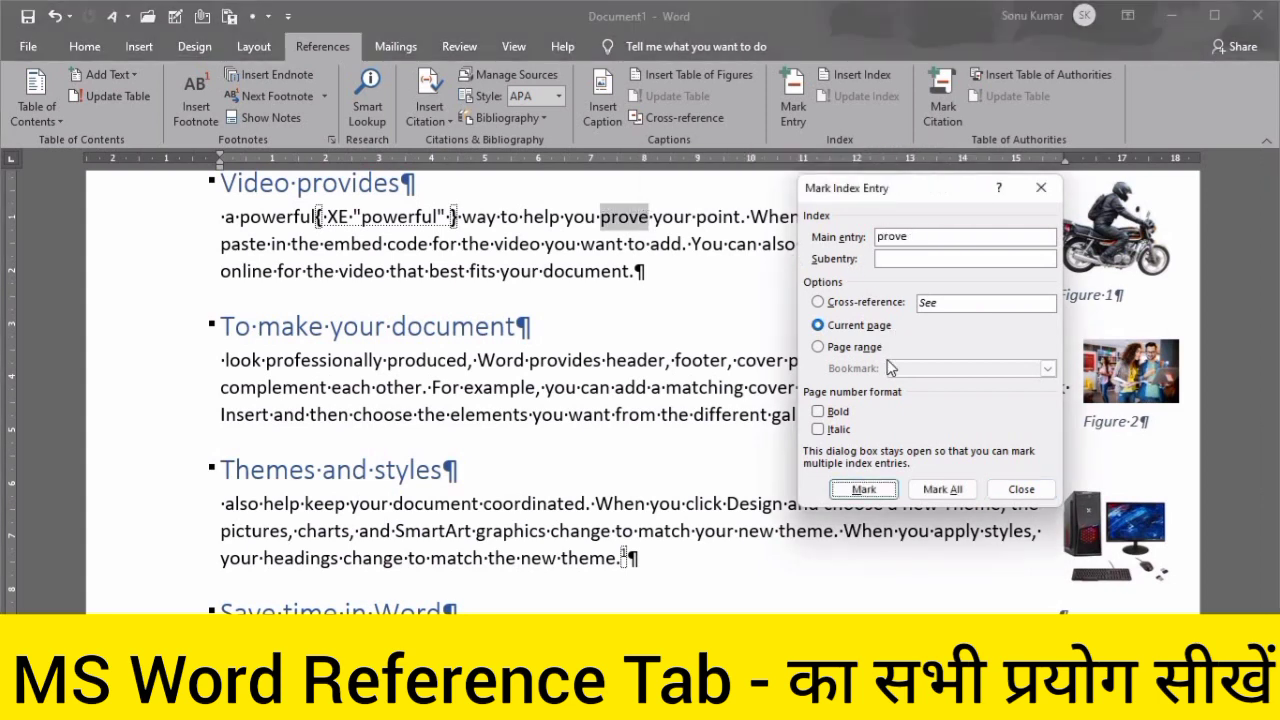
{"action": "left_click", "coordinate": [862, 489]}
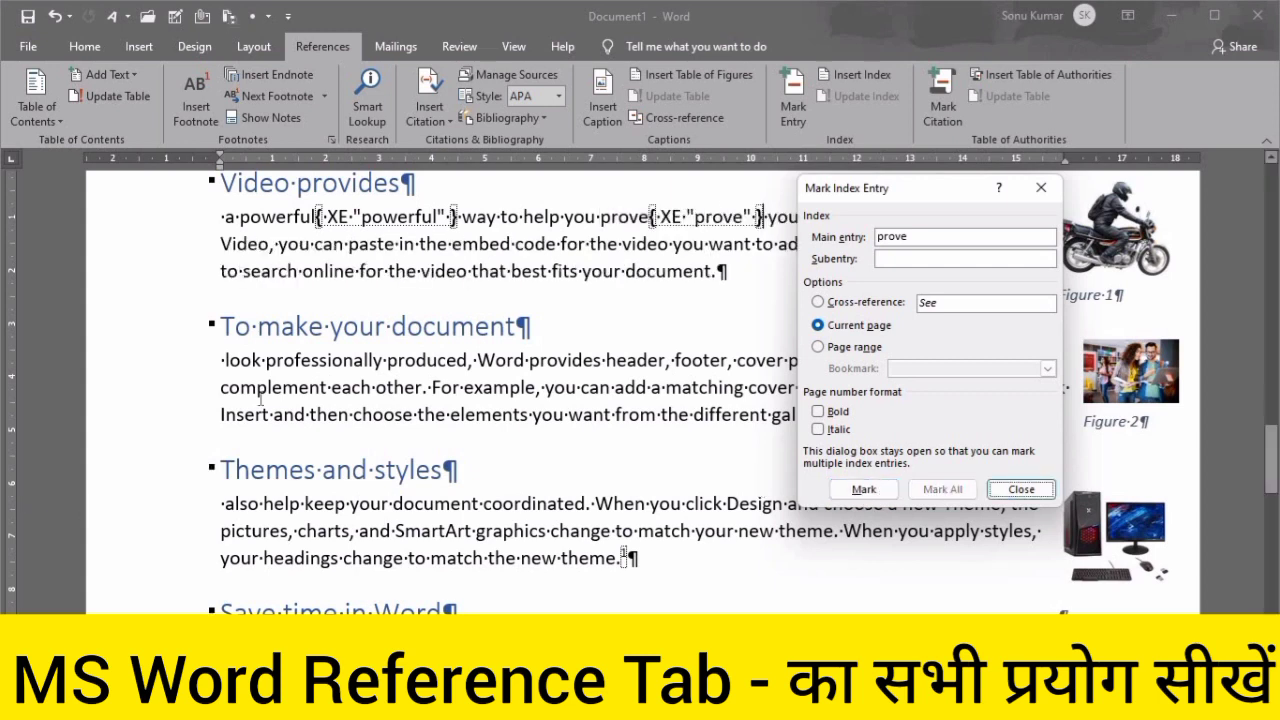
Mark 'professionally' and 'graphics' as index entries
{"action": "left_click", "coordinate": [270, 359]}
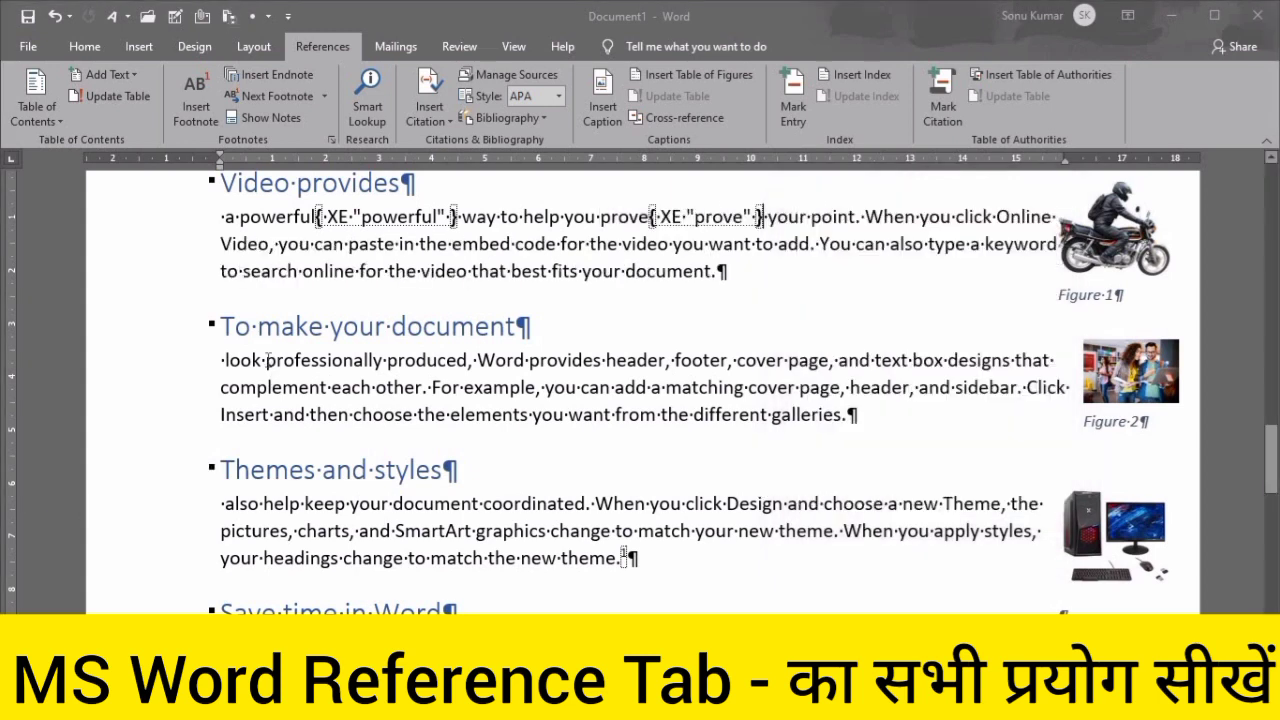
{"action": "left_click_drag", "start_coordinate": [278, 358], "coordinate": [384, 360]}
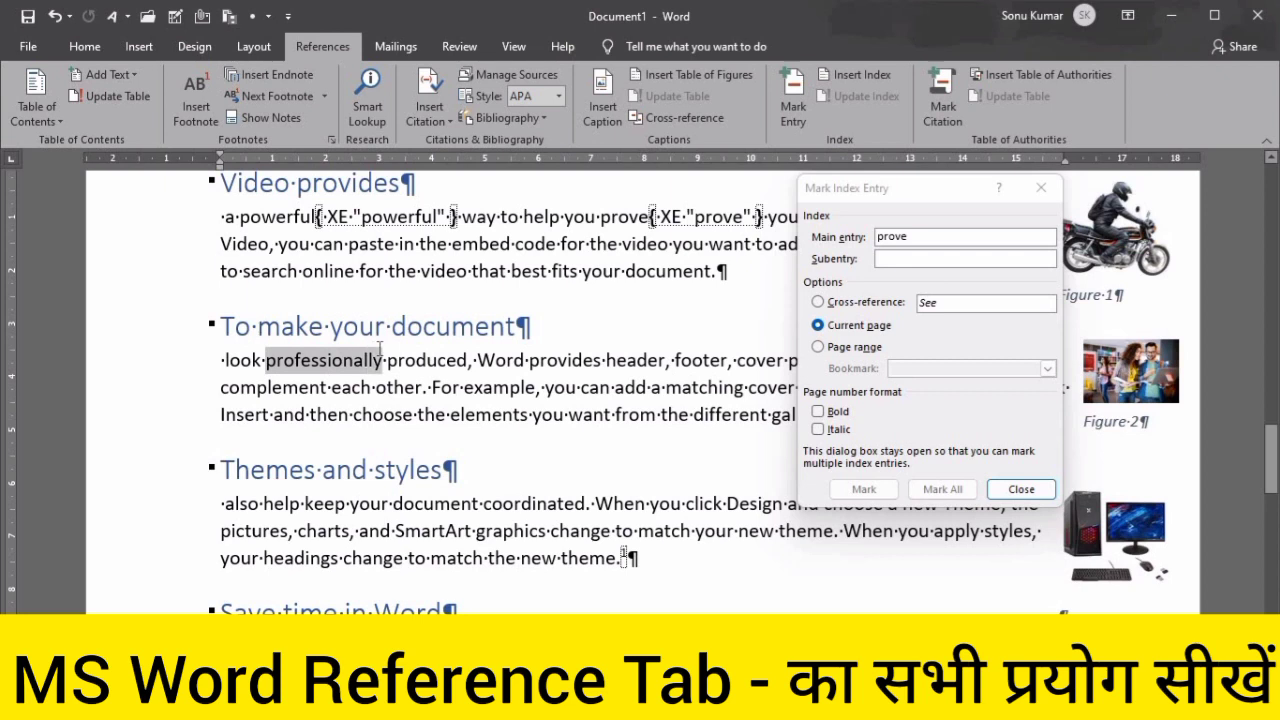
{"action": "left_click", "coordinate": [922, 235]}
{"action": "left_click", "coordinate": [848, 493]}
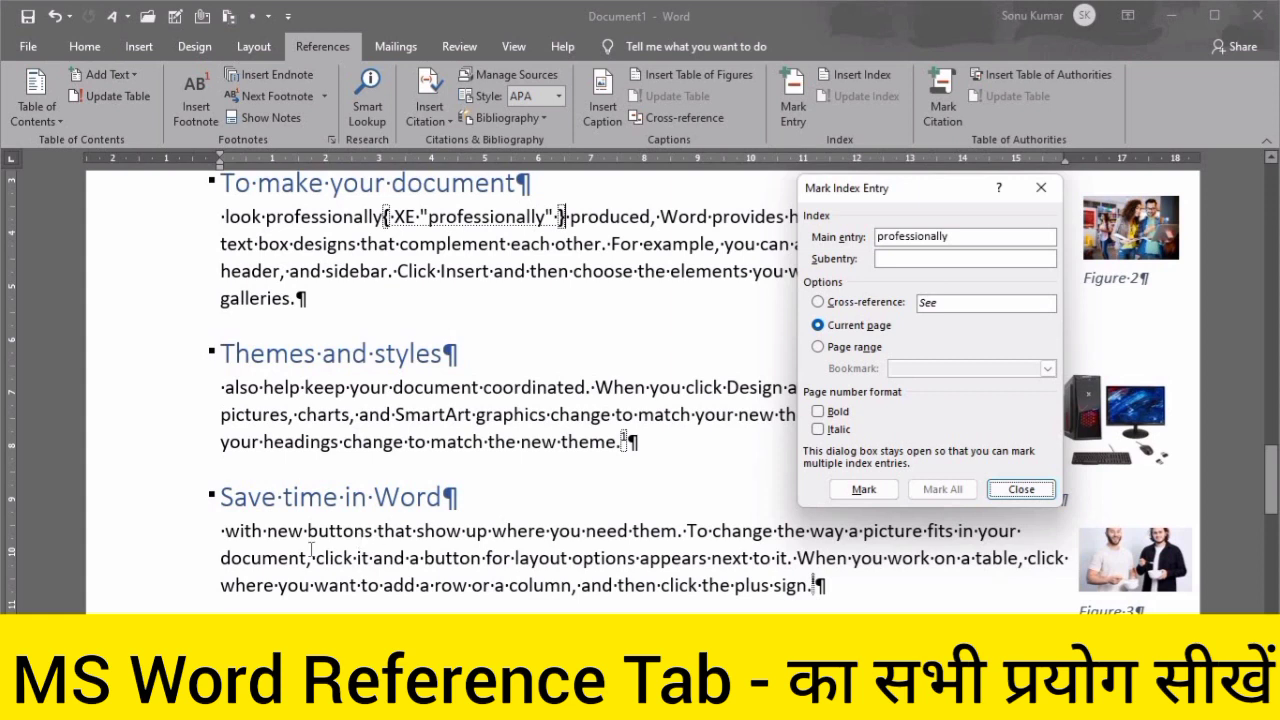
{"action": "left_click", "coordinate": [479, 414]}
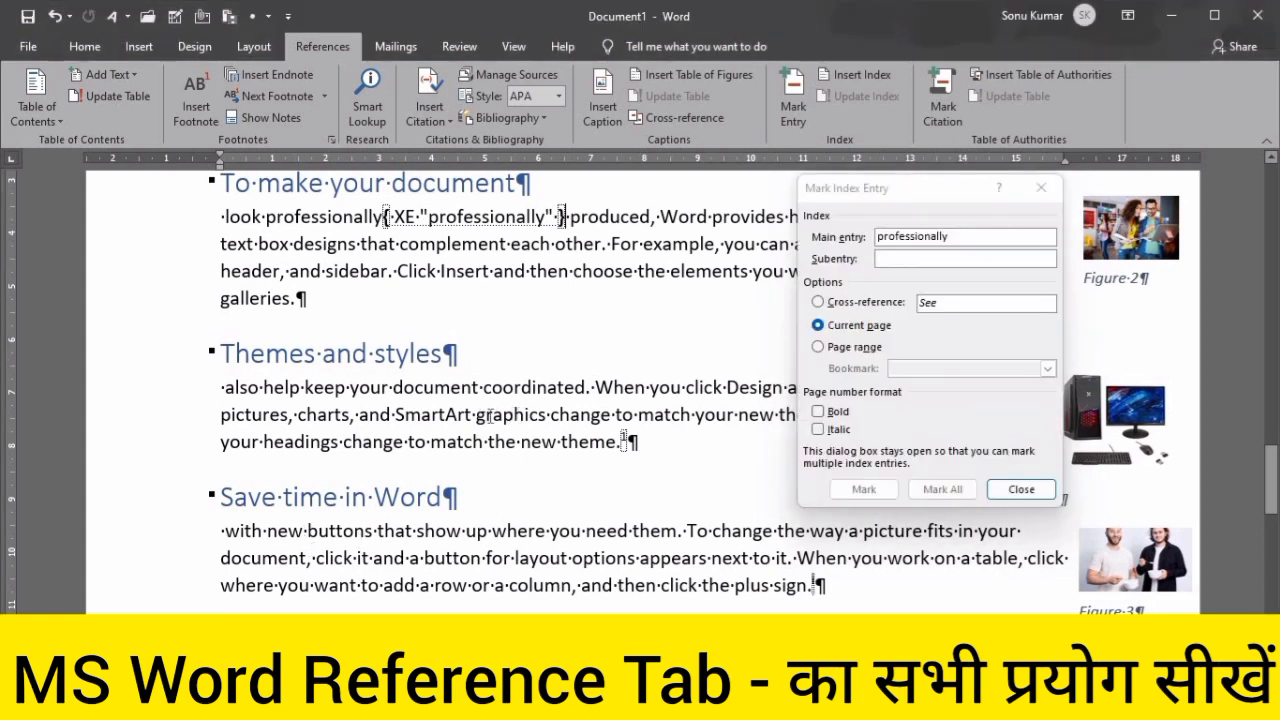
{"action": "mouse_move", "coordinate": [479, 414]}
{"action": "left_mouse_down"}
{"action": "mouse_move", "coordinate": [539, 414]}
{"action": "mouse_move", "coordinate": [472, 414]}
{"action": "left_mouse_up"}
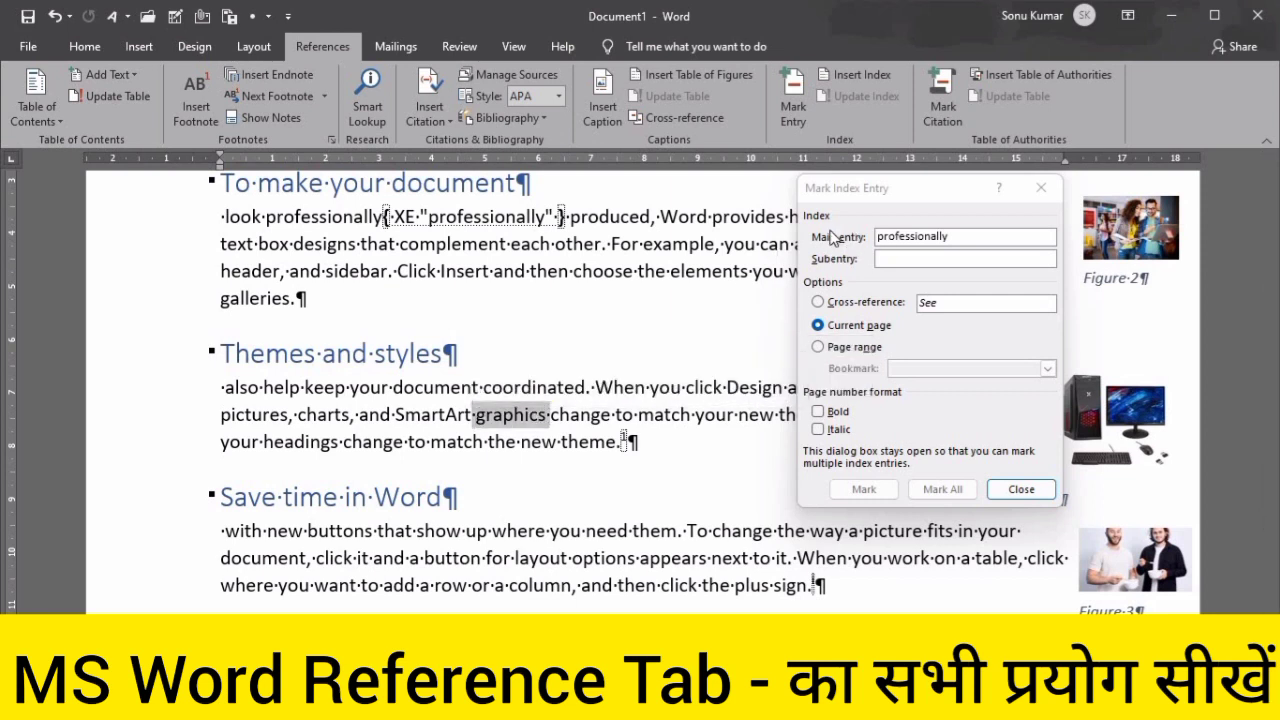
{"action": "left_click", "coordinate": [910, 237]}
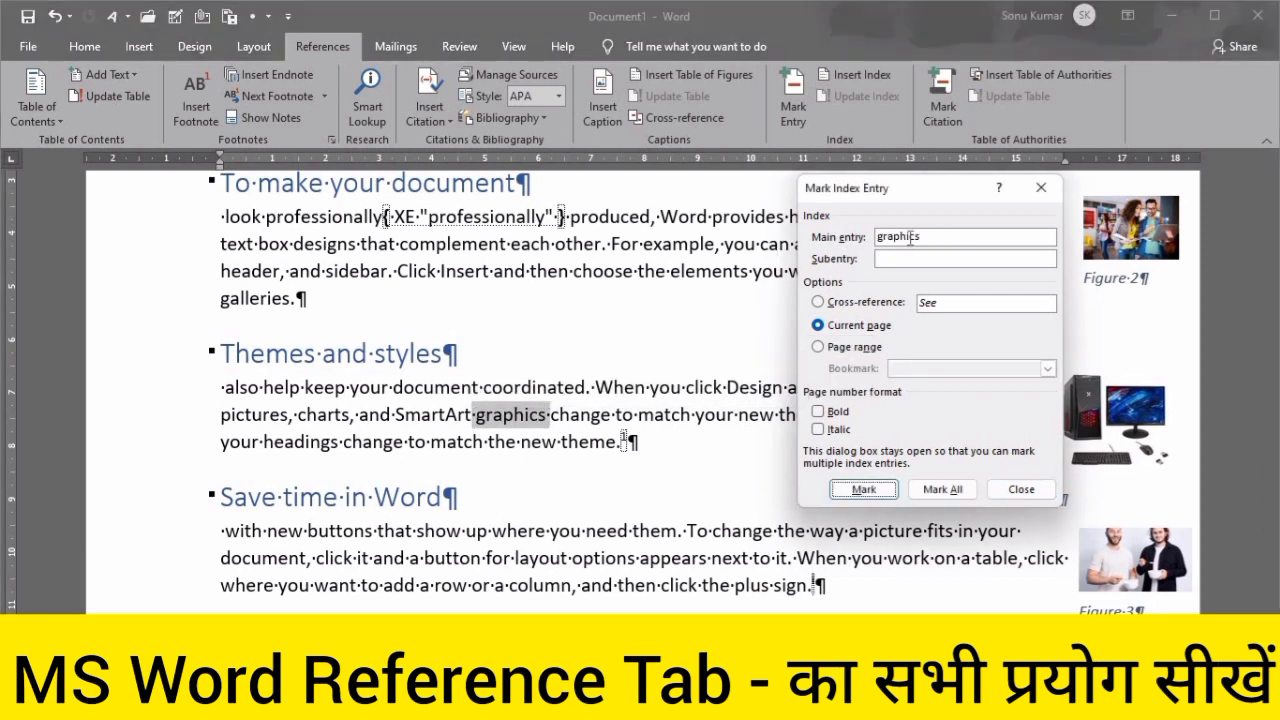
{"action": "left_click", "coordinate": [864, 489]}
Mark 'another' as an index entry and close the Mark Index Entry dialog
{"action": "scroll", "coordinate": [518, 385], "scroll_direction": "down", "scroll_amount": 2}
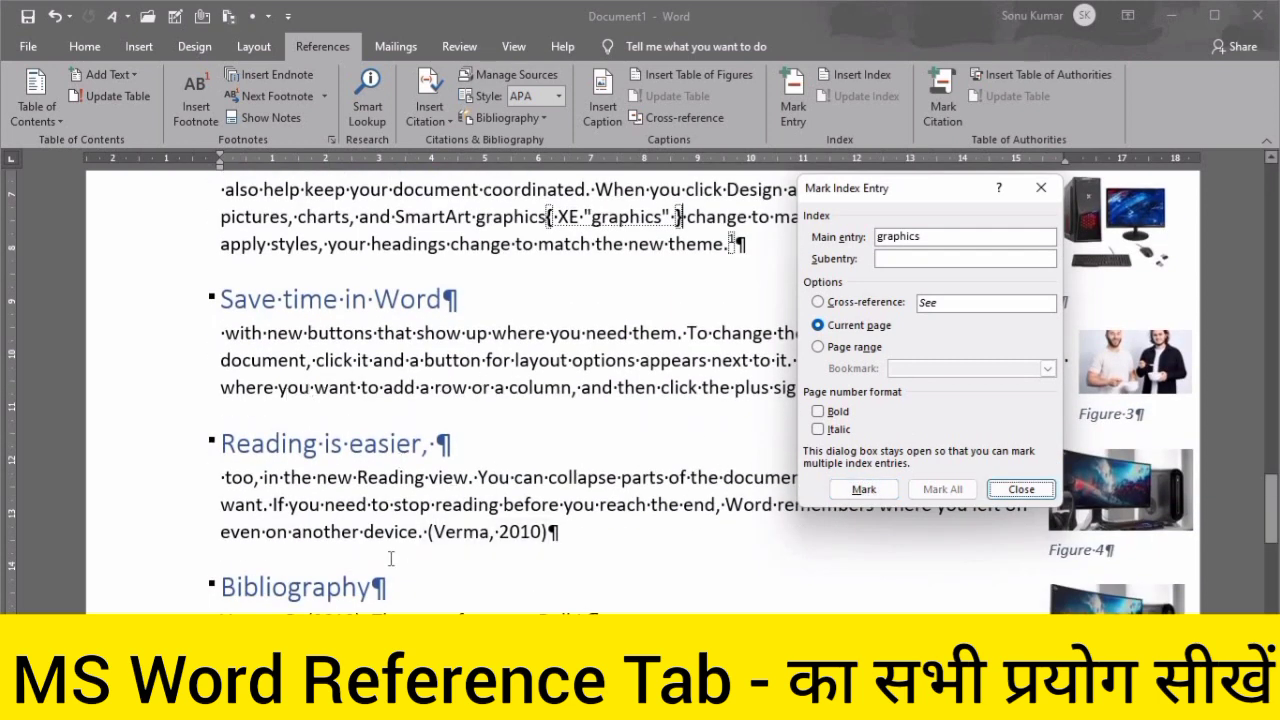
{"action": "left_click", "coordinate": [297, 531]}
{"action": "left_click_drag", "start_coordinate": [331, 531], "coordinate": [358, 531]}
{"action": "left_click", "coordinate": [908, 236]}
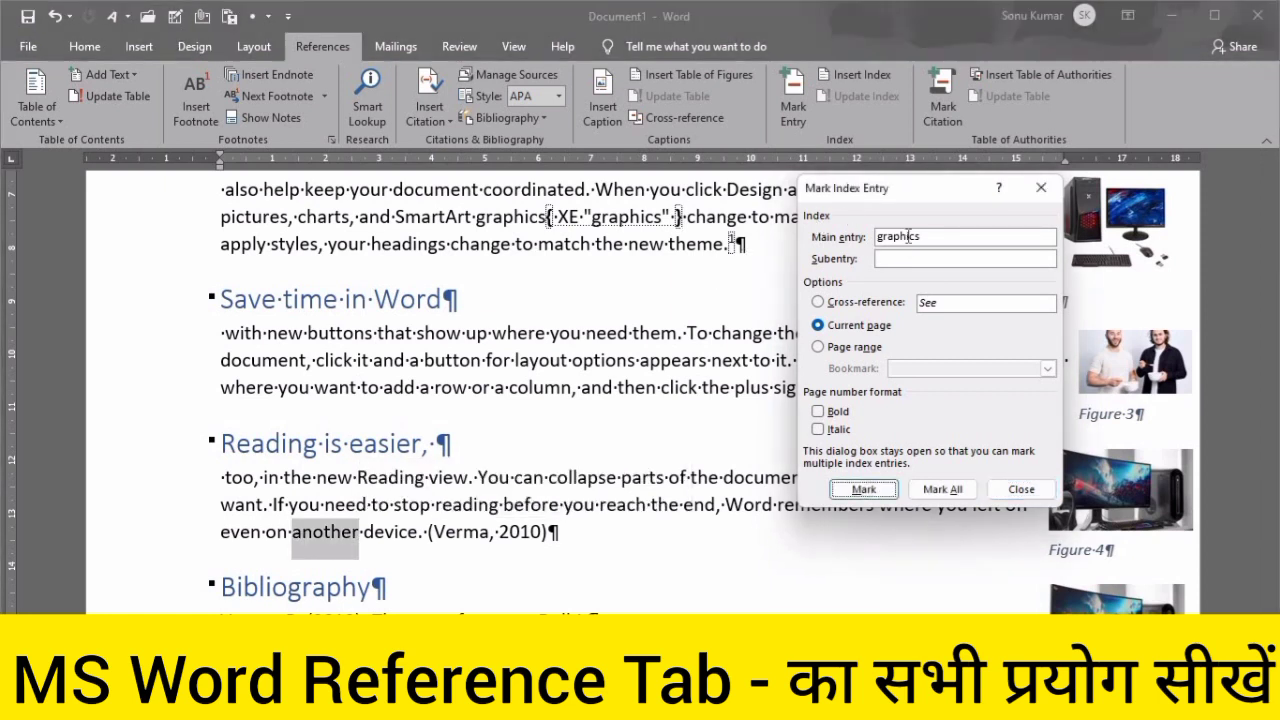
{"action": "left_click", "coordinate": [860, 489]}
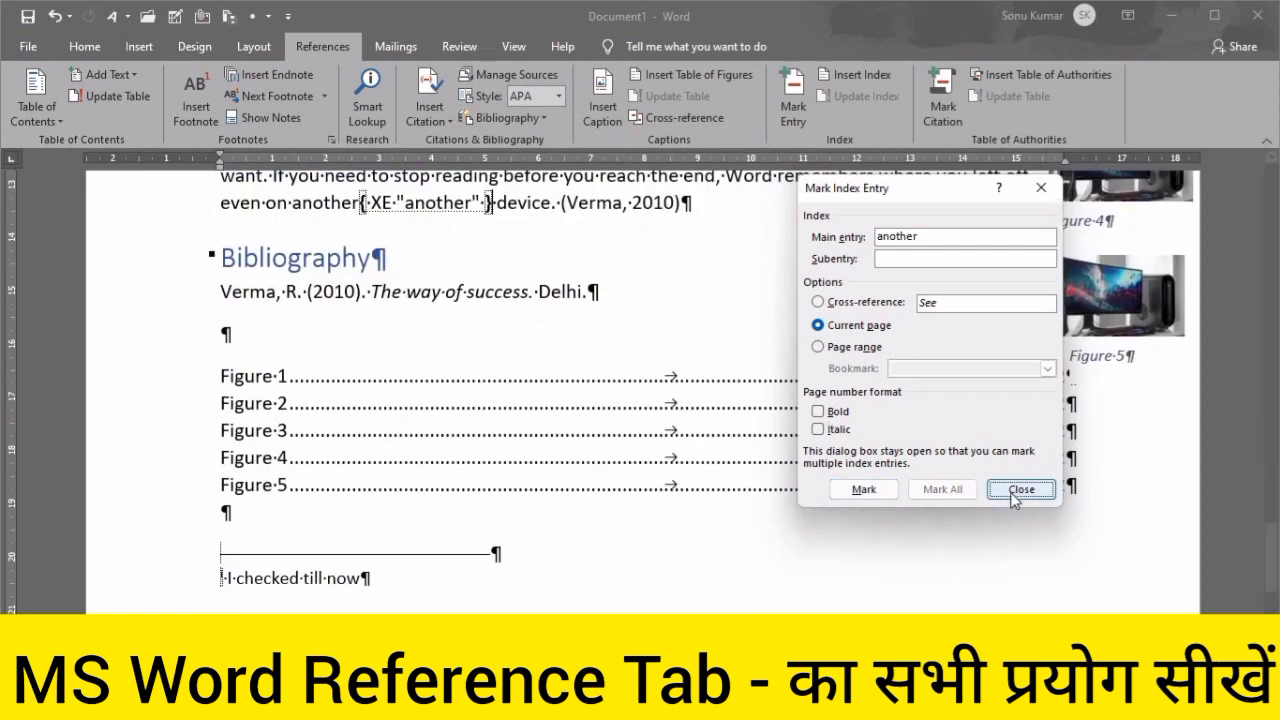
{"action": "left_click", "coordinate": [1016, 489]}
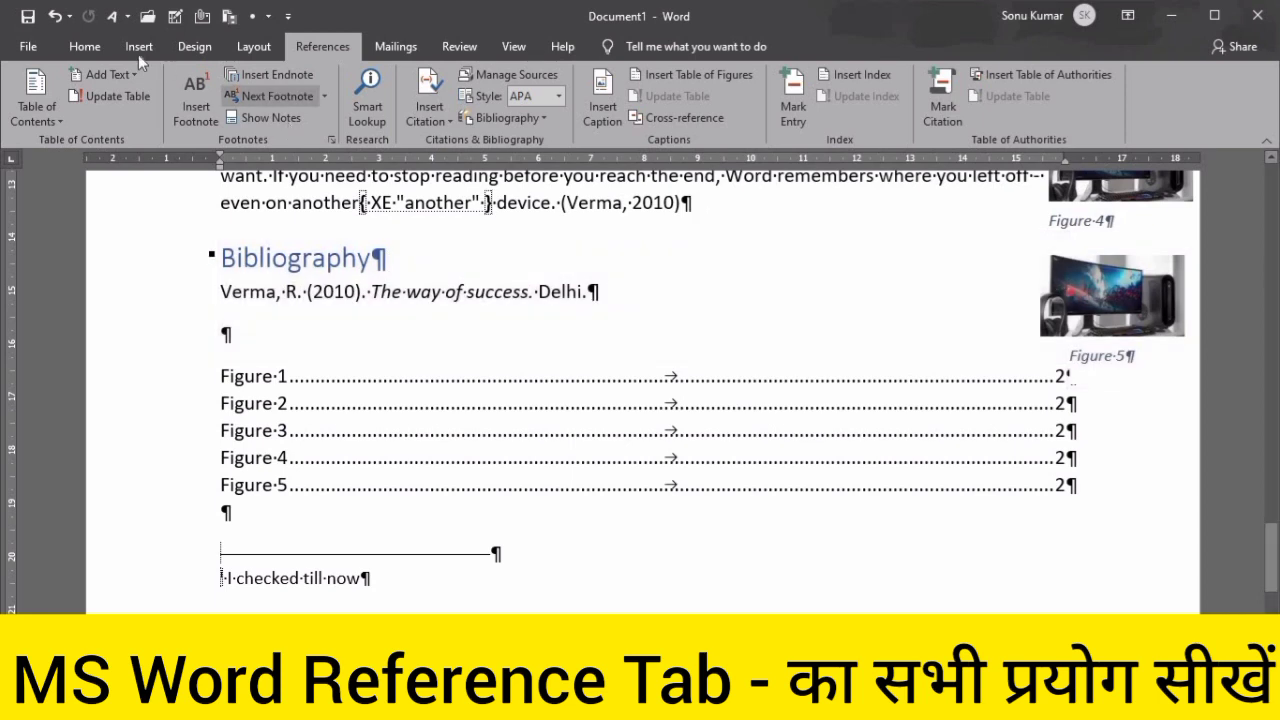
Hide the formatting marks and index field codes in the body text
{"action": "left_click", "coordinate": [84, 50]}
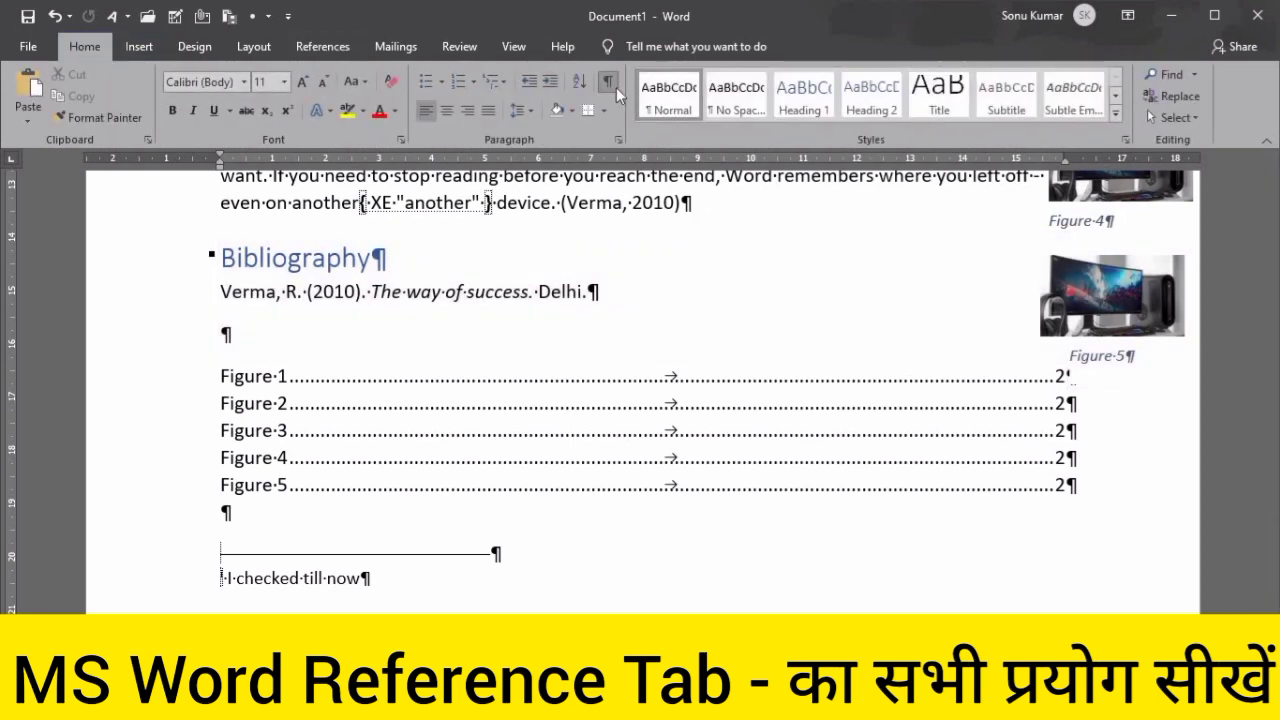
{"action": "left_click", "coordinate": [607, 81]}
{"action": "scroll", "coordinate": [602, 300], "scroll_direction": "up", "scroll_amount": 10}
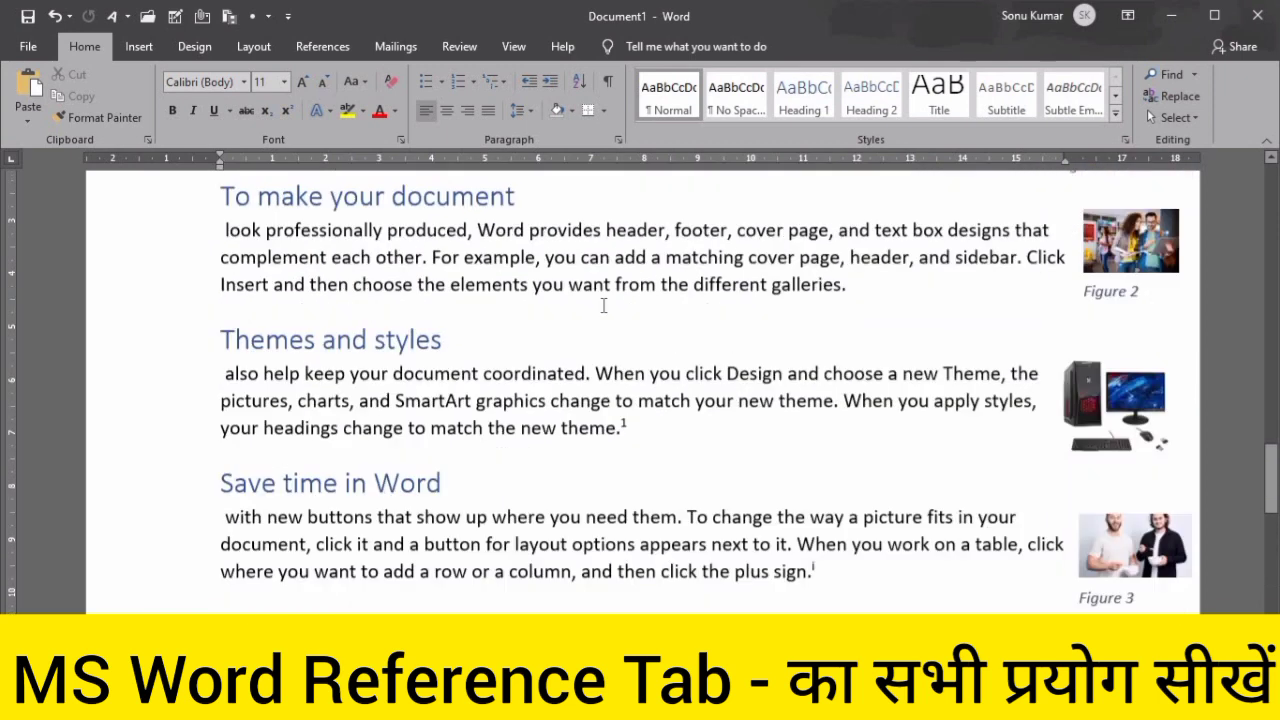
{"action": "scroll", "coordinate": [603, 305], "scroll_direction": "up", "scroll_amount": 3}
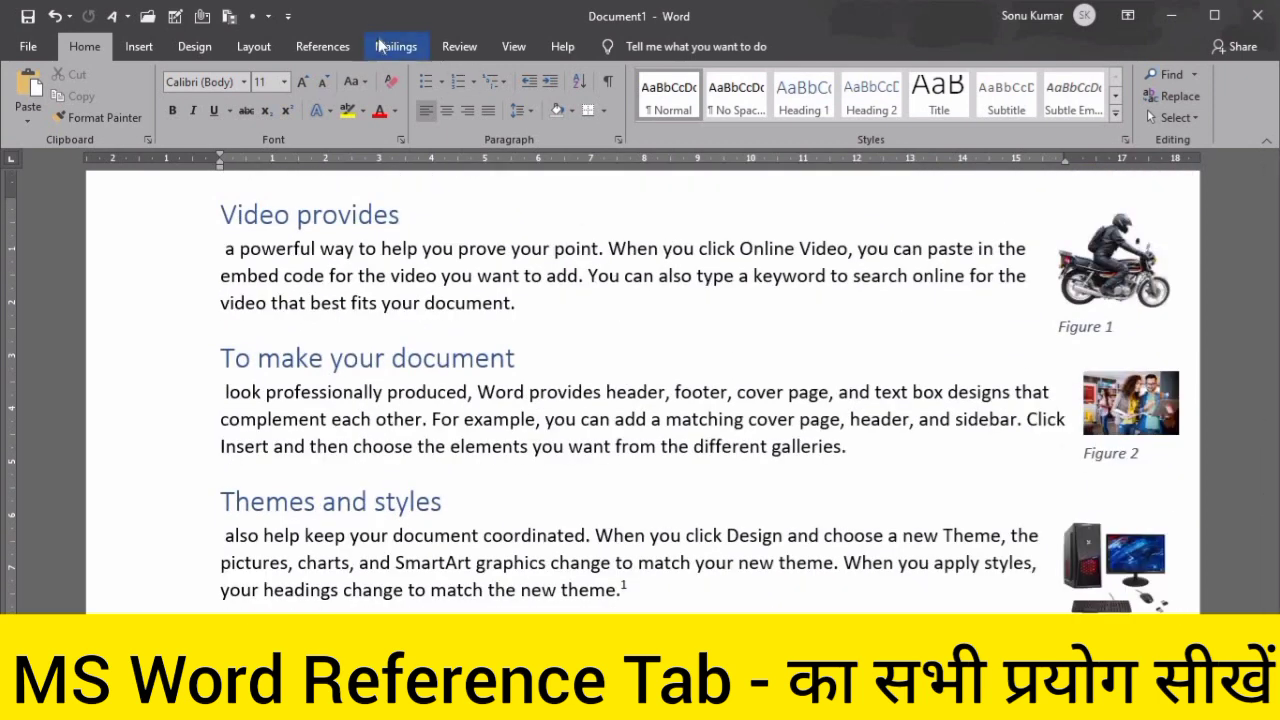
{"action": "left_click", "coordinate": [418, 46]}
{"action": "left_click", "coordinate": [322, 46]}
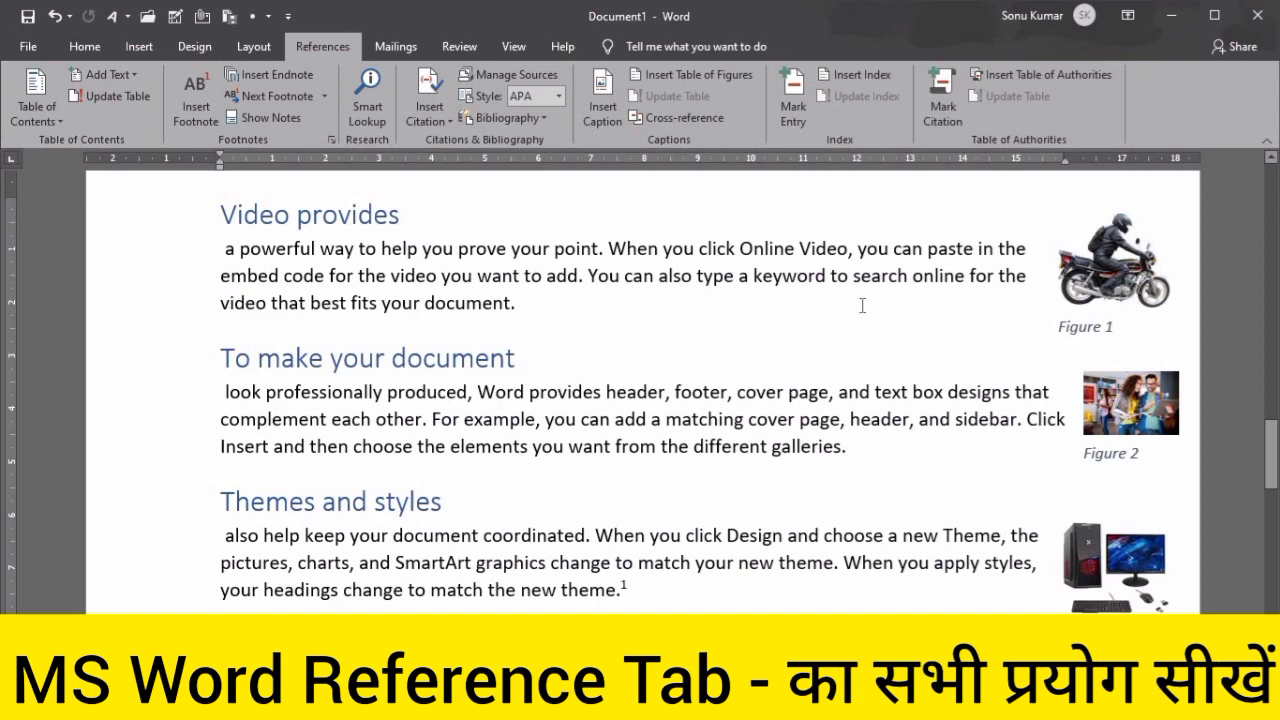
Add blank lines after the footnote 'I need to edit this from here'
{"action": "scroll", "coordinate": [708, 424], "scroll_direction": "down", "scroll_amount": 15}
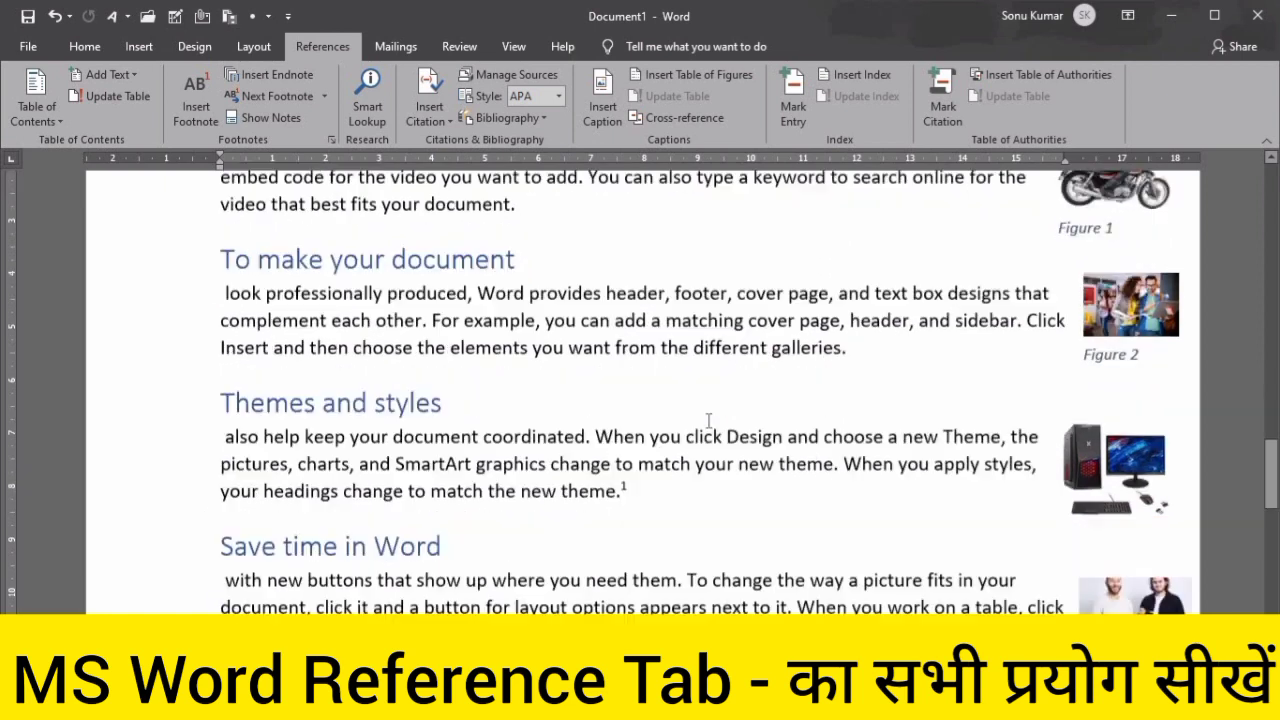
{"action": "scroll", "coordinate": [708, 421], "scroll_direction": "down", "scroll_amount": 3}
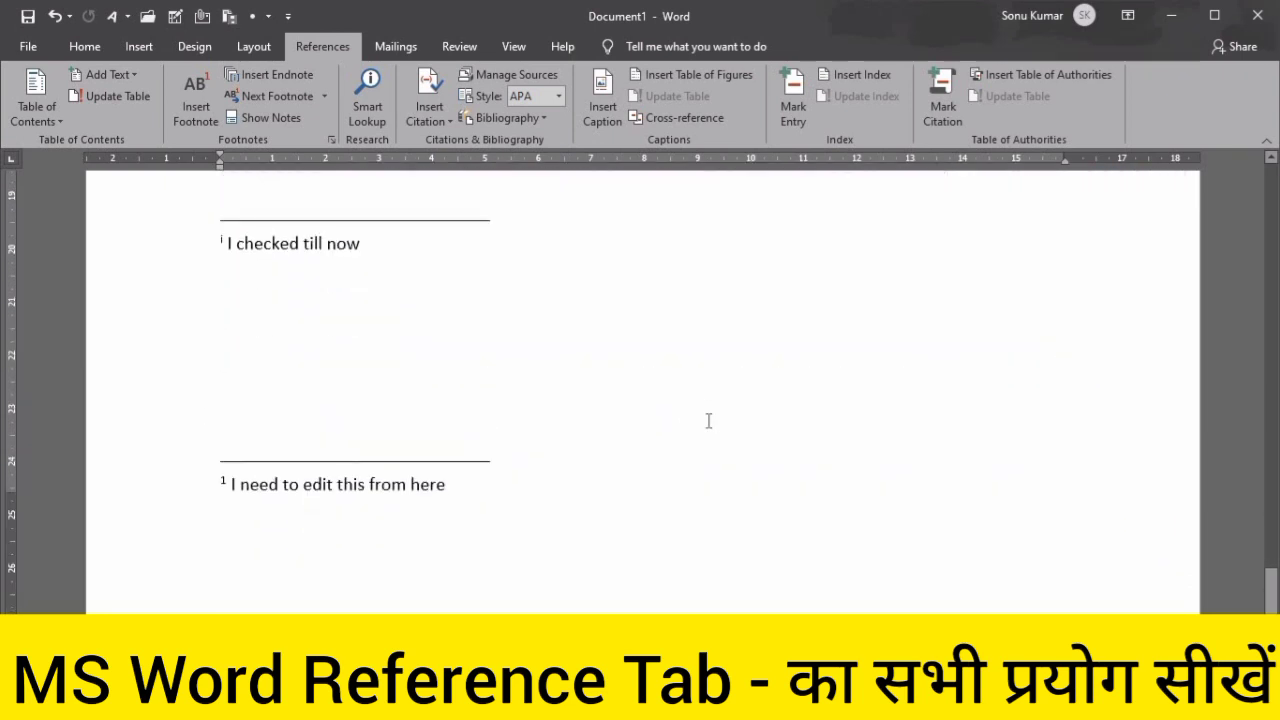
{"action": "left_click", "coordinate": [410, 585]}
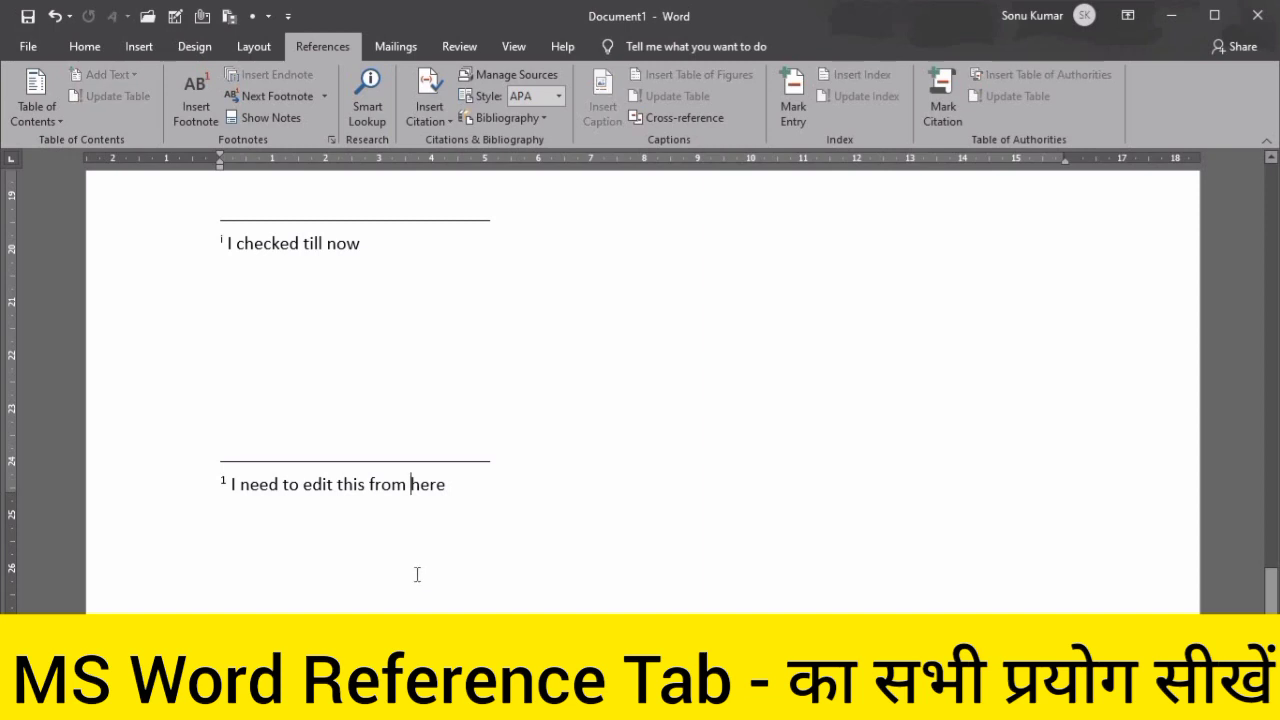
{"action": "left_click", "coordinate": [507, 499]}
{"action": "key", "text": "Return"}
{"action": "key", "text": "Return"}
{"action": "key", "text": "Return"}
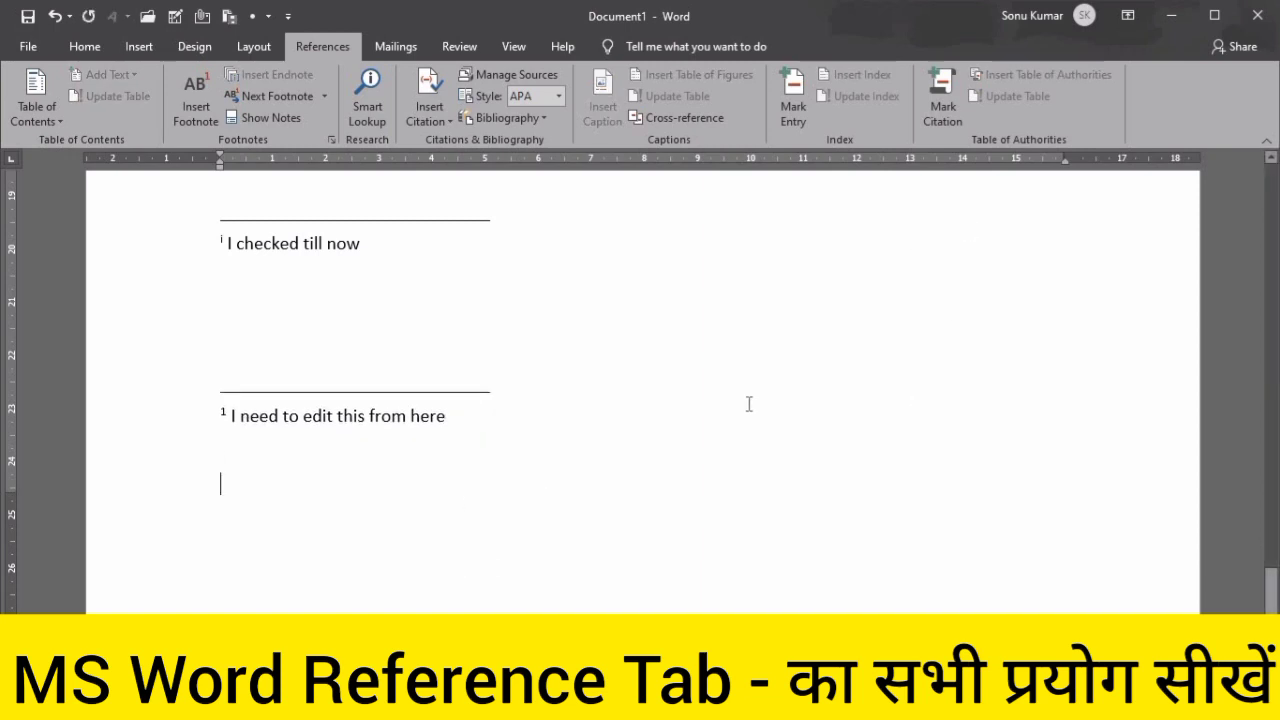
{"action": "left_click", "coordinate": [677, 399]}
{"action": "left_click", "coordinate": [371, 331]}
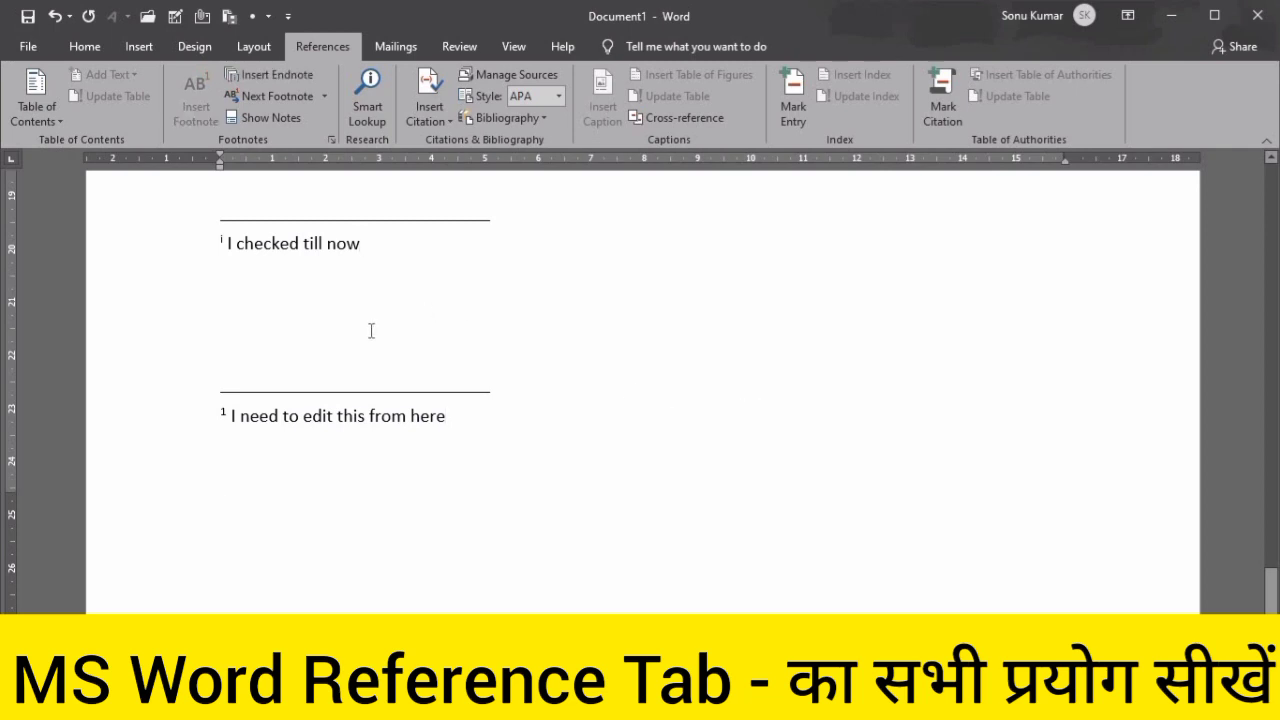
{"action": "scroll", "coordinate": [360, 370], "scroll_direction": "up", "scroll_amount": 3}
{"action": "left_click", "coordinate": [343, 398]}
{"action": "scroll", "coordinate": [330, 350], "scroll_direction": "up", "scroll_amount": 3}
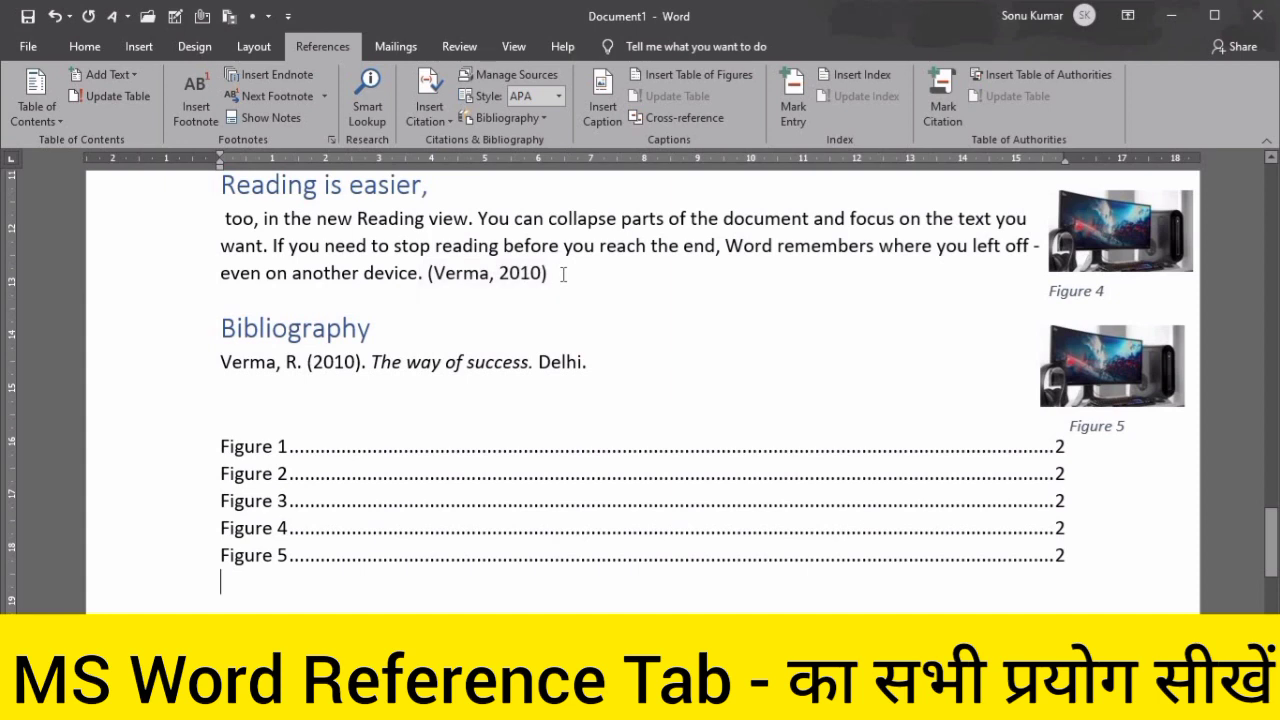
Below '(Verma, 2010)', insert a 2-column index listing another, graphics, powerful, professionally and prove
{"action": "key", "text": "Return"}
{"action": "key", "text": "Return"}
{"action": "key", "text": "Return"}
{"action": "key", "text": "Return"}
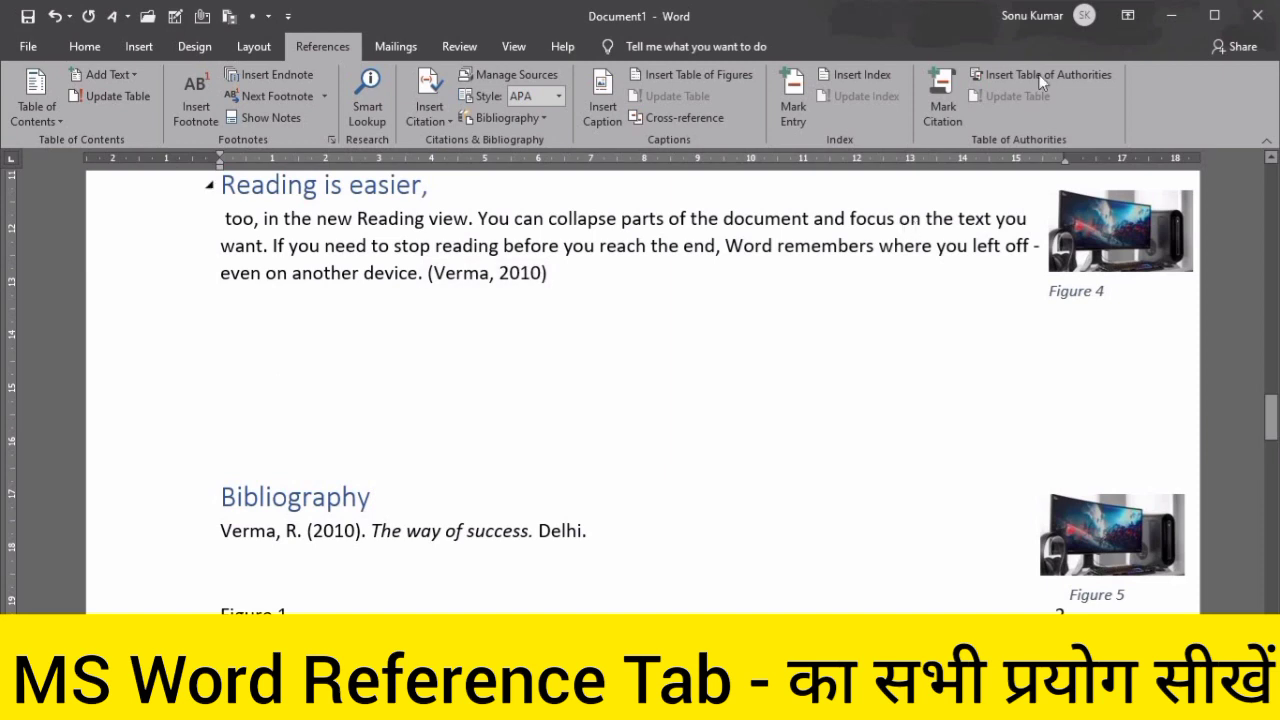
{"action": "left_click", "coordinate": [847, 75]}
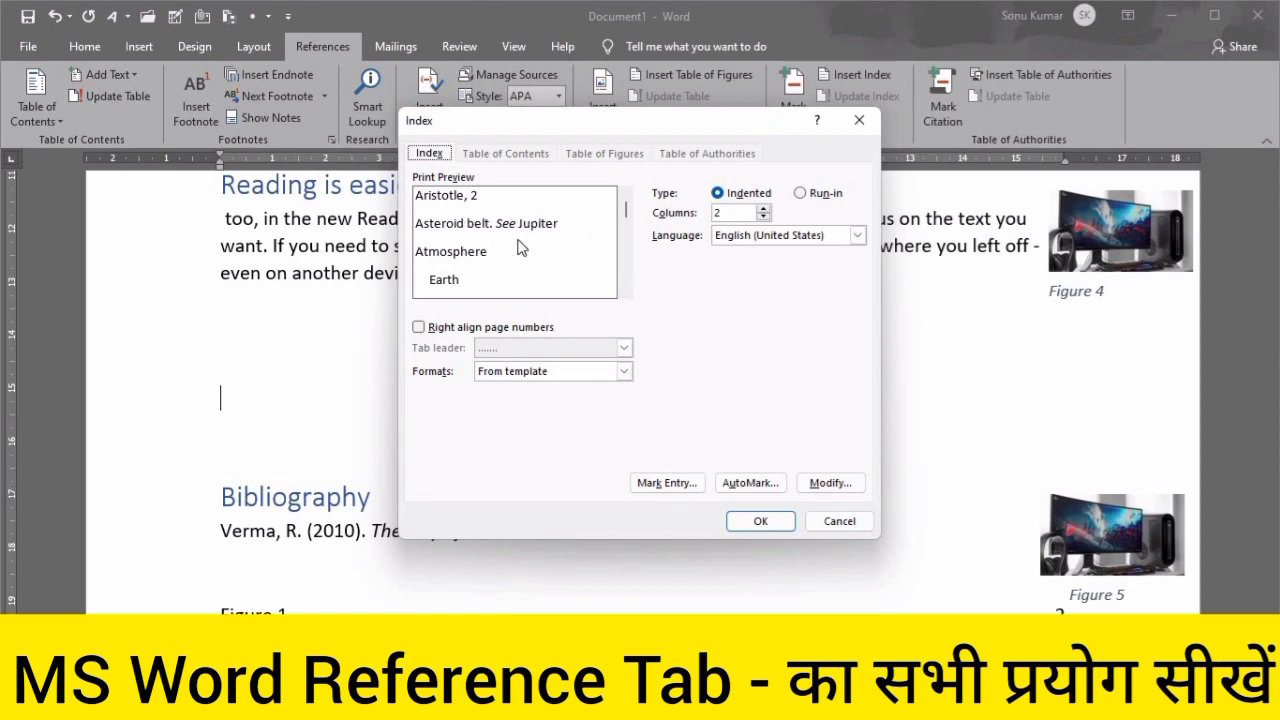
{"action": "left_click", "coordinate": [761, 521]}
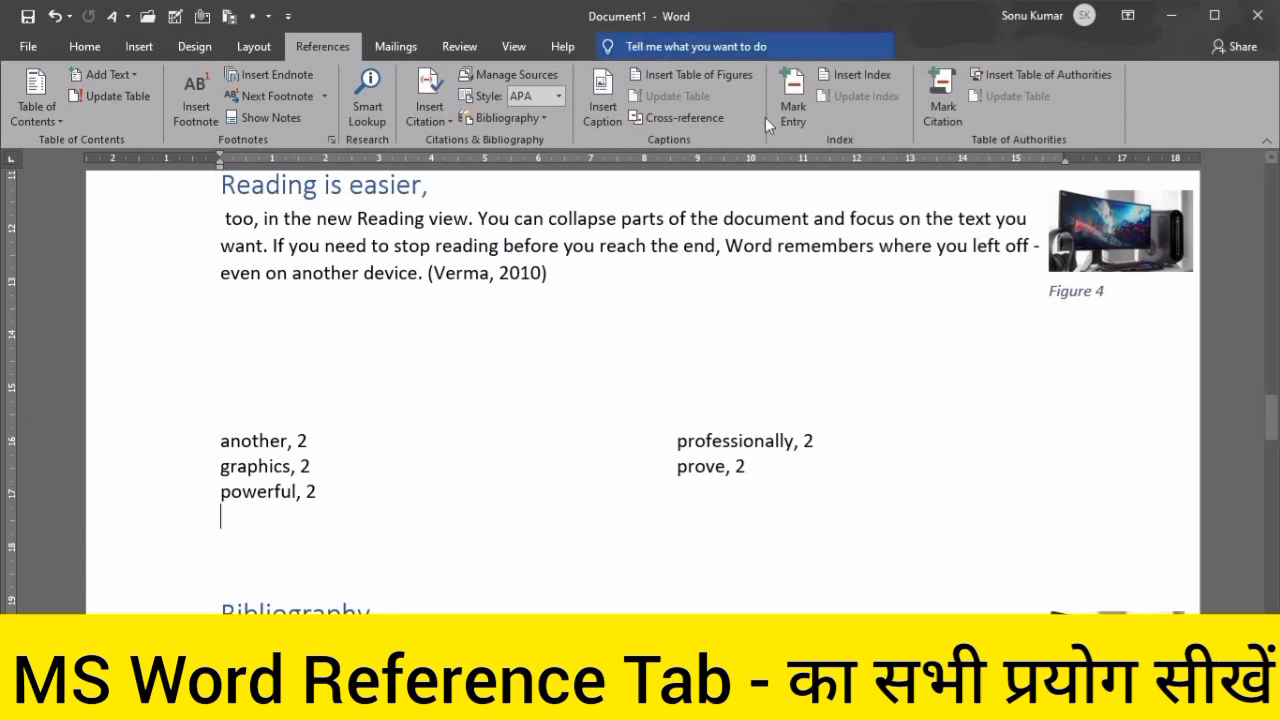
{"action": "left_click", "coordinate": [298, 491]}
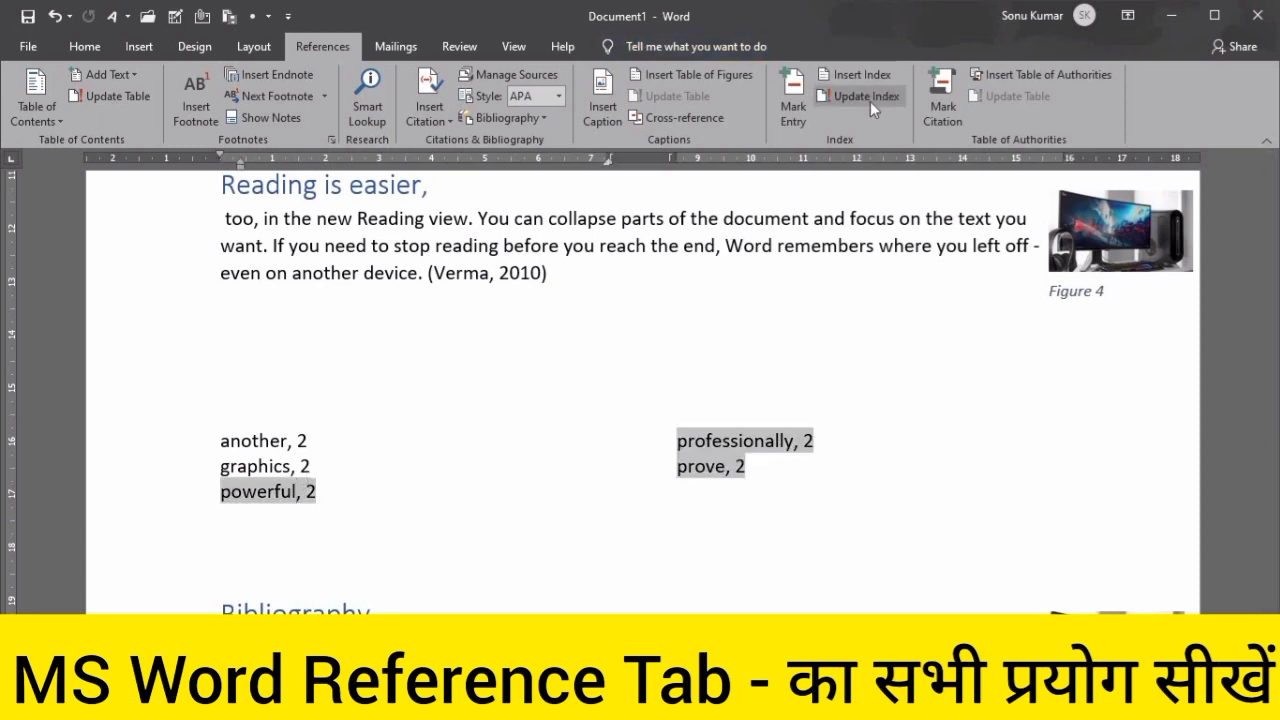
{"action": "left_click", "coordinate": [689, 286]}
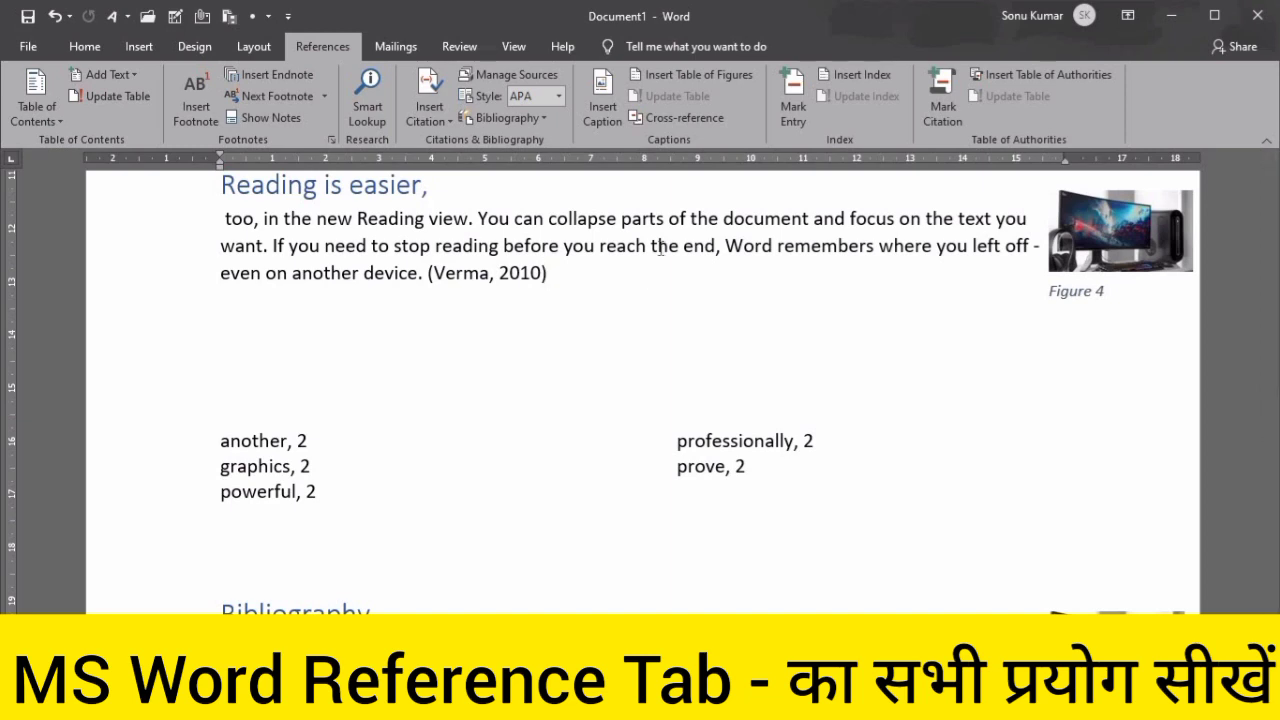
Open Mark Entry and mark 'show up' in the Save time paragraph as an index entry
{"action": "left_click", "coordinate": [785, 112]}
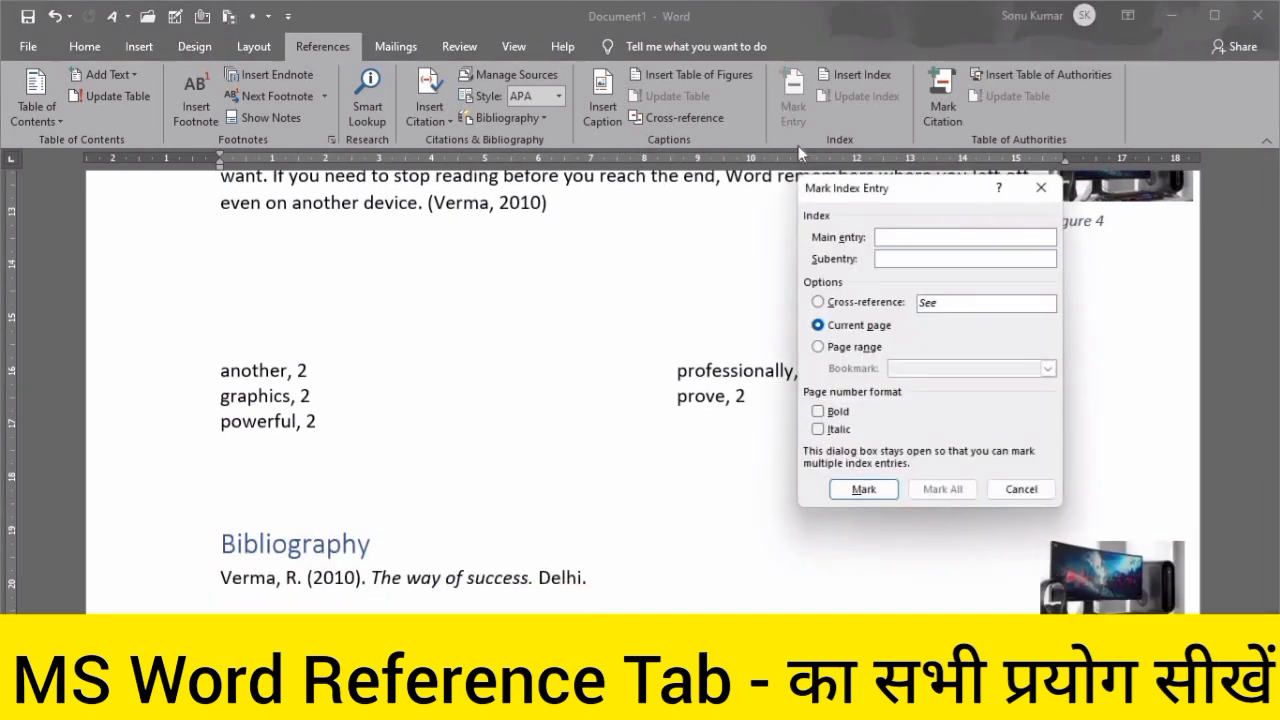
{"action": "scroll", "coordinate": [595, 282], "scroll_direction": "up", "scroll_amount": 2}
{"action": "scroll", "coordinate": [595, 282], "scroll_direction": "up", "scroll_amount": 5}
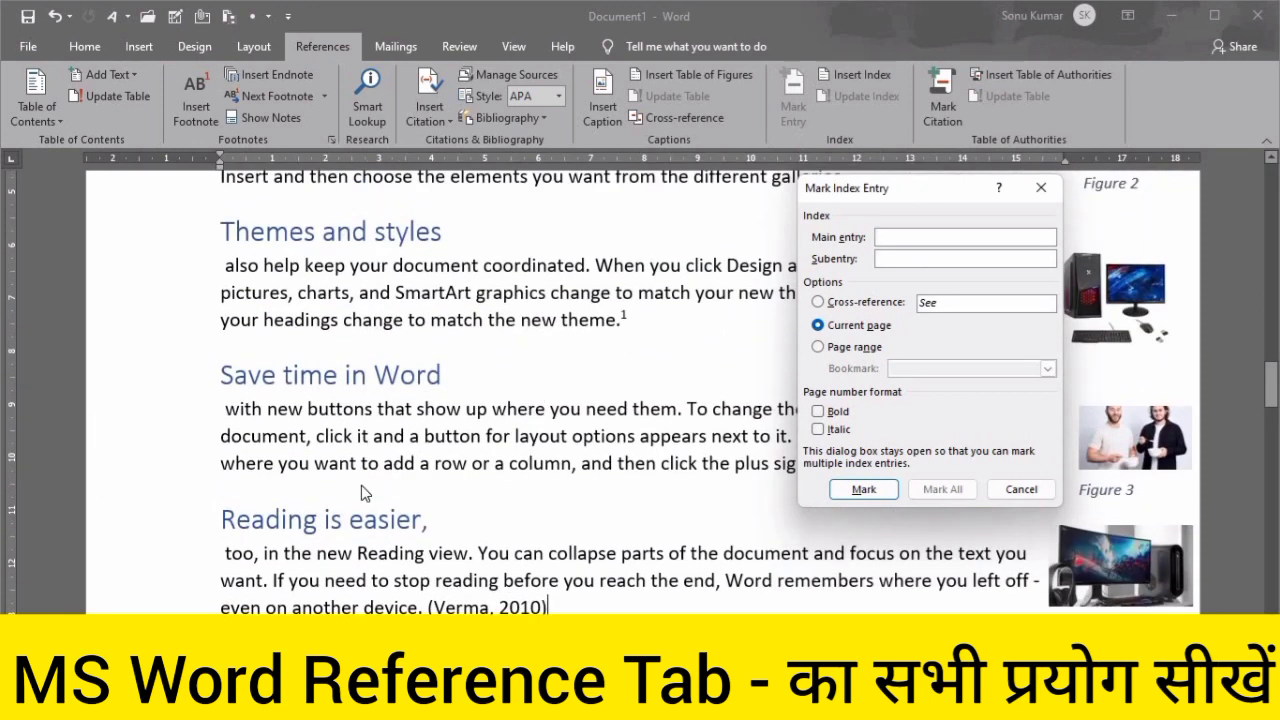
{"action": "left_click", "coordinate": [419, 410]}
{"action": "left_click_drag", "start_coordinate": [419, 410], "coordinate": [490, 411]}
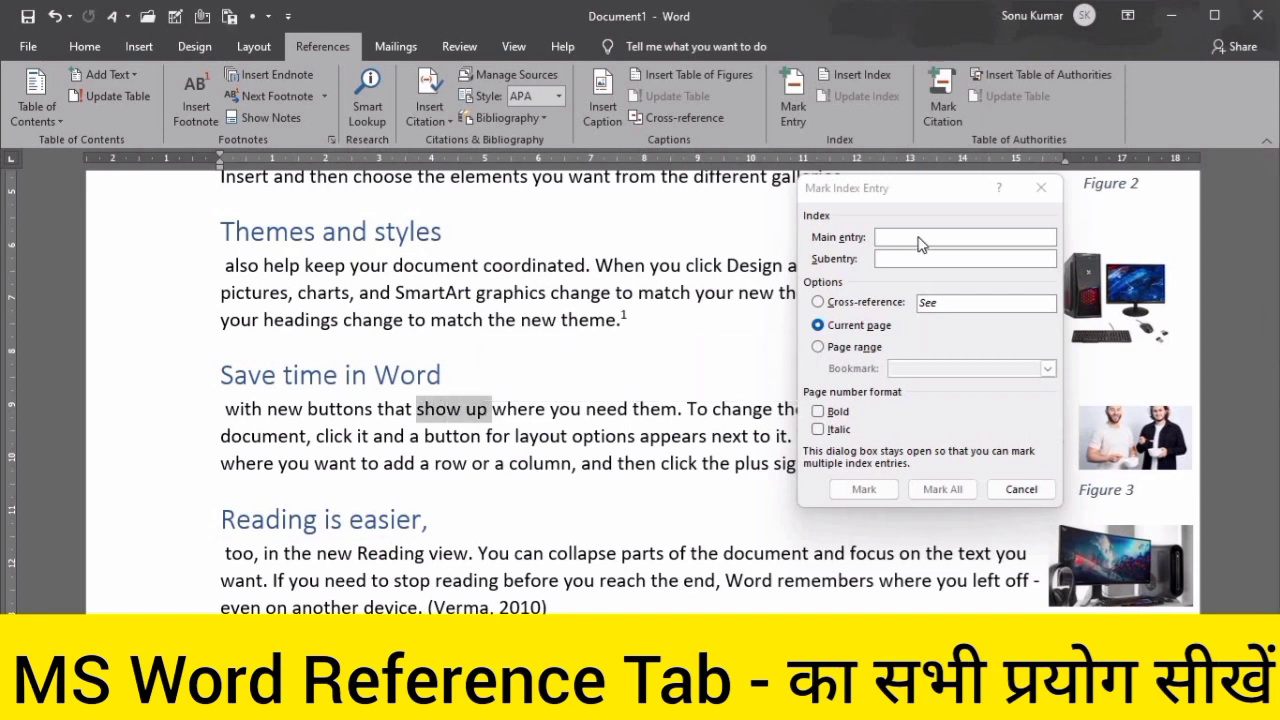
{"action": "left_click", "coordinate": [920, 238]}
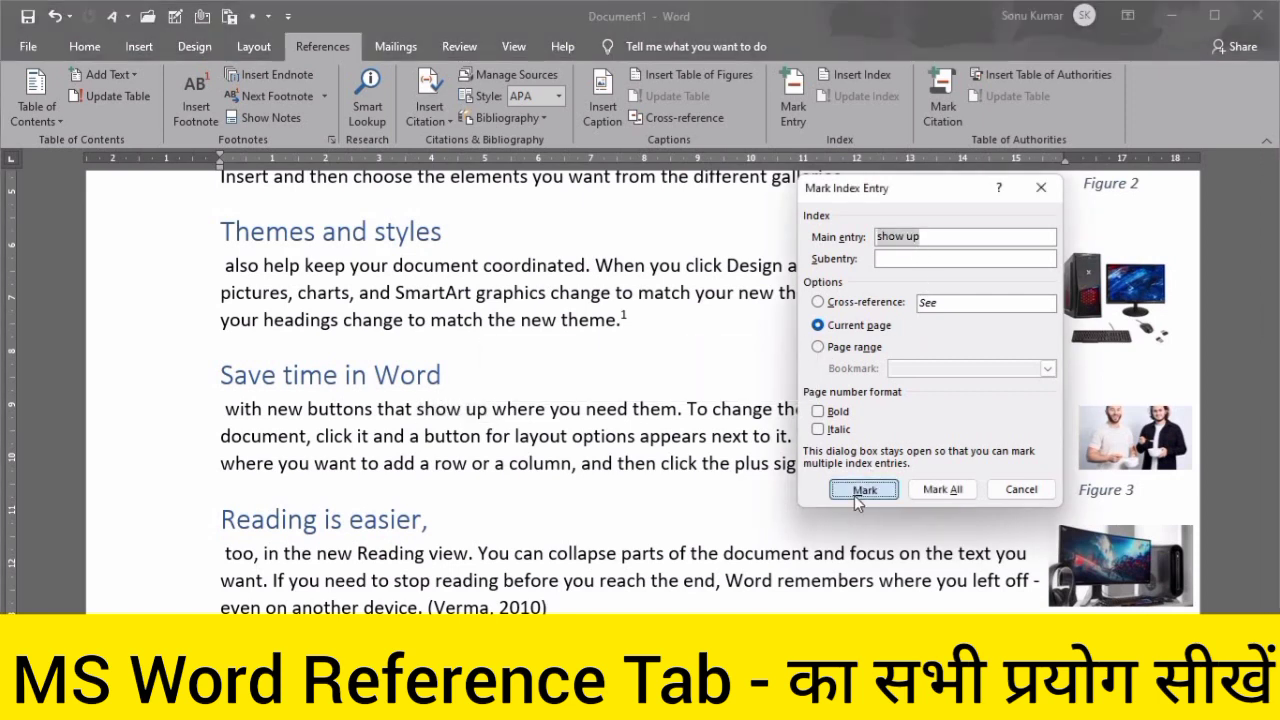
{"action": "left_click", "coordinate": [860, 490]}
Mark 'charts' in the Themes paragraph, hide formatting marks, and close the marking dialog
{"action": "scroll", "coordinate": [300, 353], "scroll_direction": "up", "scroll_amount": 3}
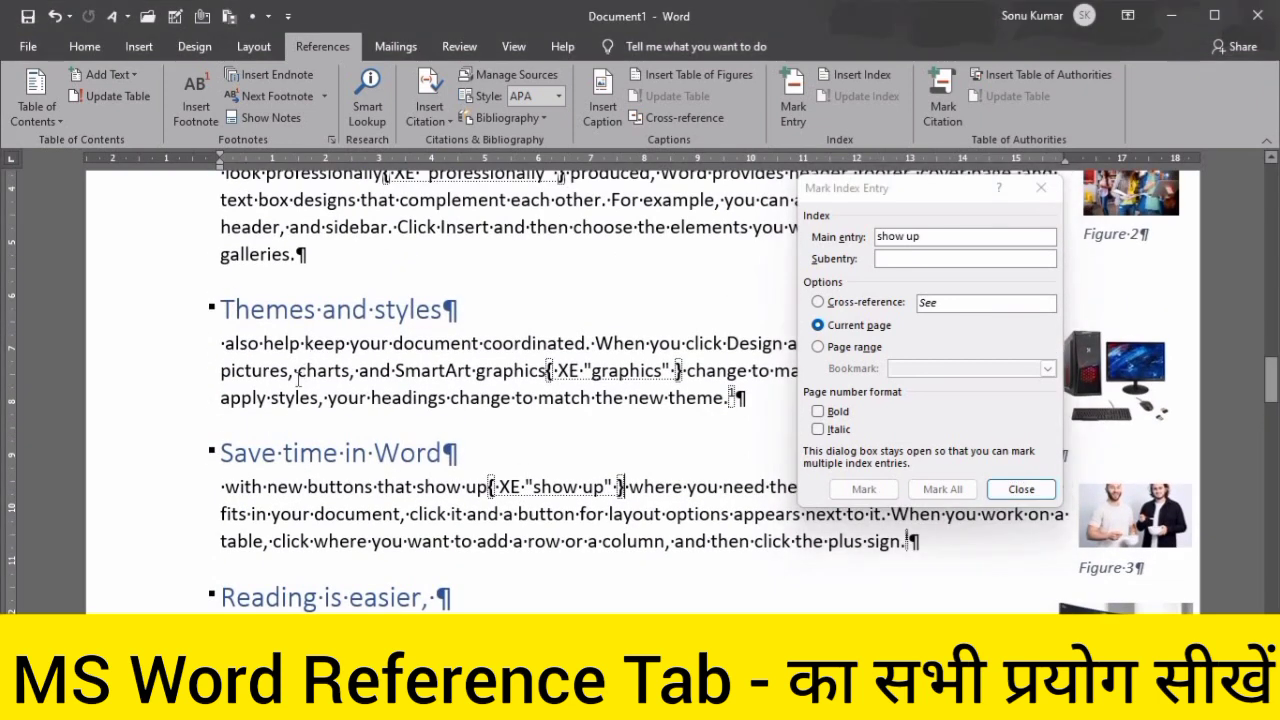
{"action": "left_click_drag", "start_coordinate": [299, 372], "coordinate": [352, 364]}
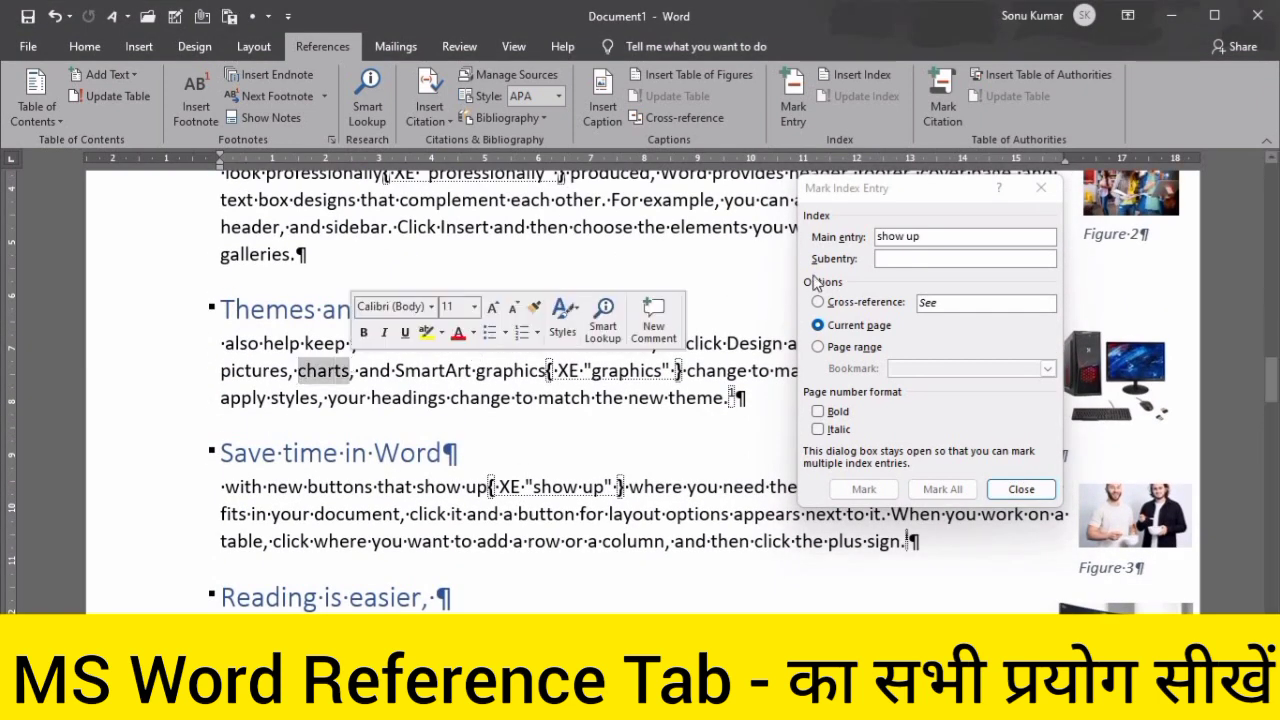
{"action": "left_click", "coordinate": [870, 460]}
{"action": "left_click", "coordinate": [864, 489]}
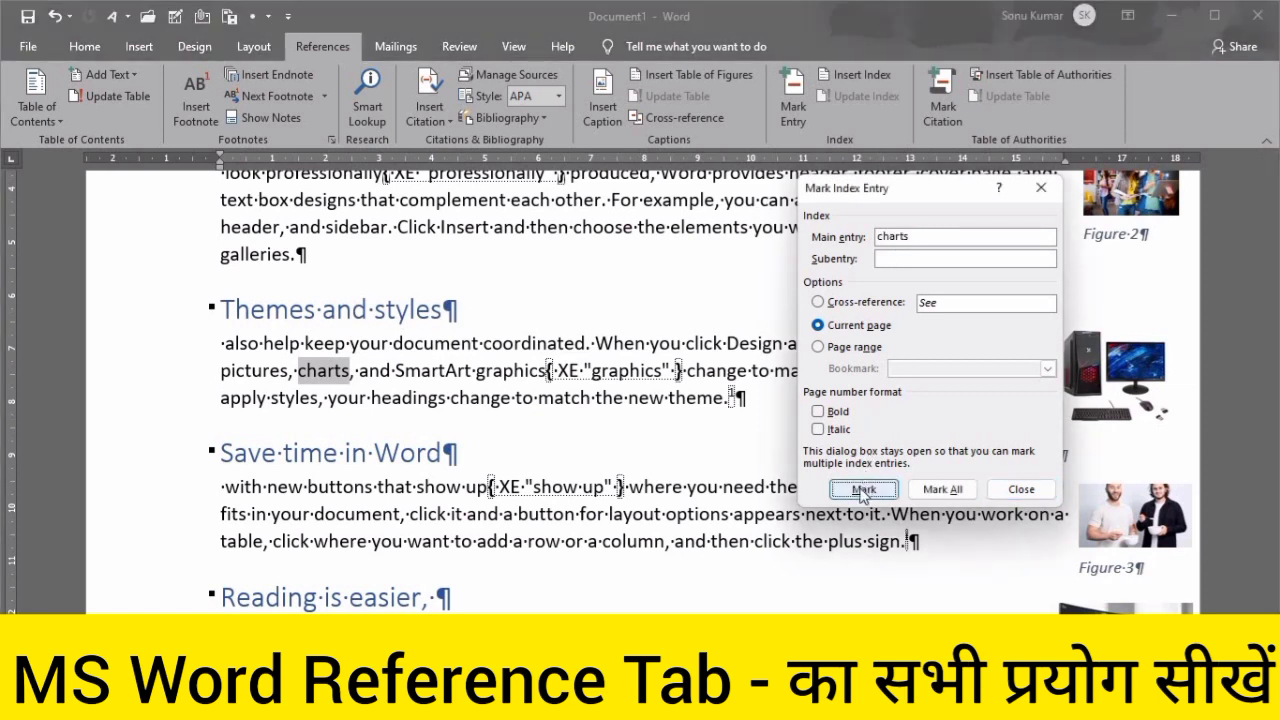
{"action": "scroll", "coordinate": [600, 400], "scroll_direction": "down", "scroll_amount": 3}
{"action": "left_click", "coordinate": [84, 47]}
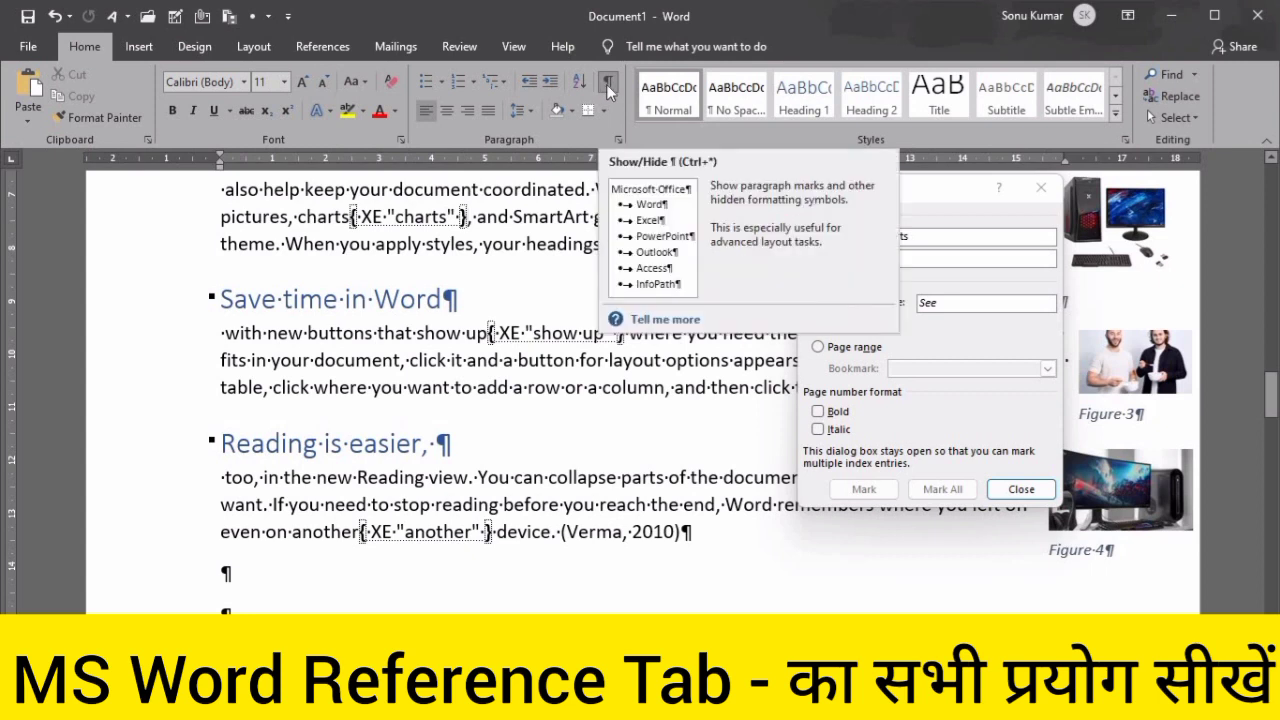
{"action": "left_click", "coordinate": [606, 87]}
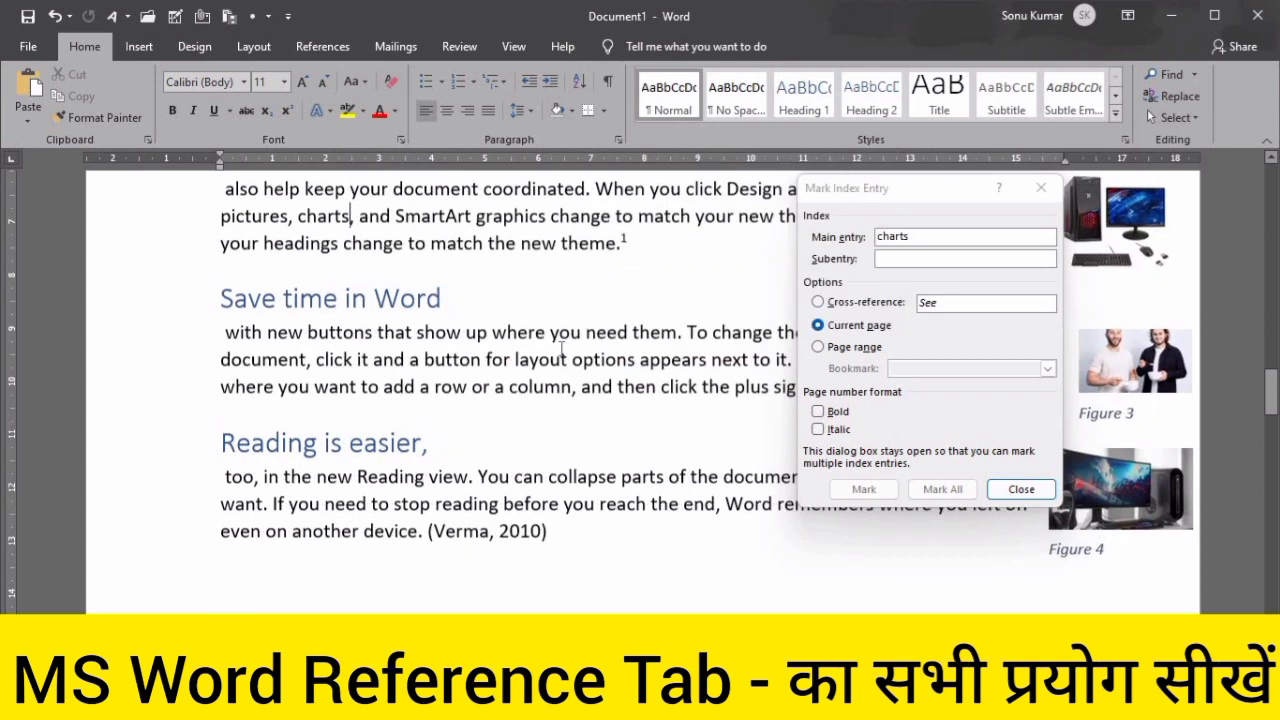
{"action": "left_click", "coordinate": [1019, 489]}
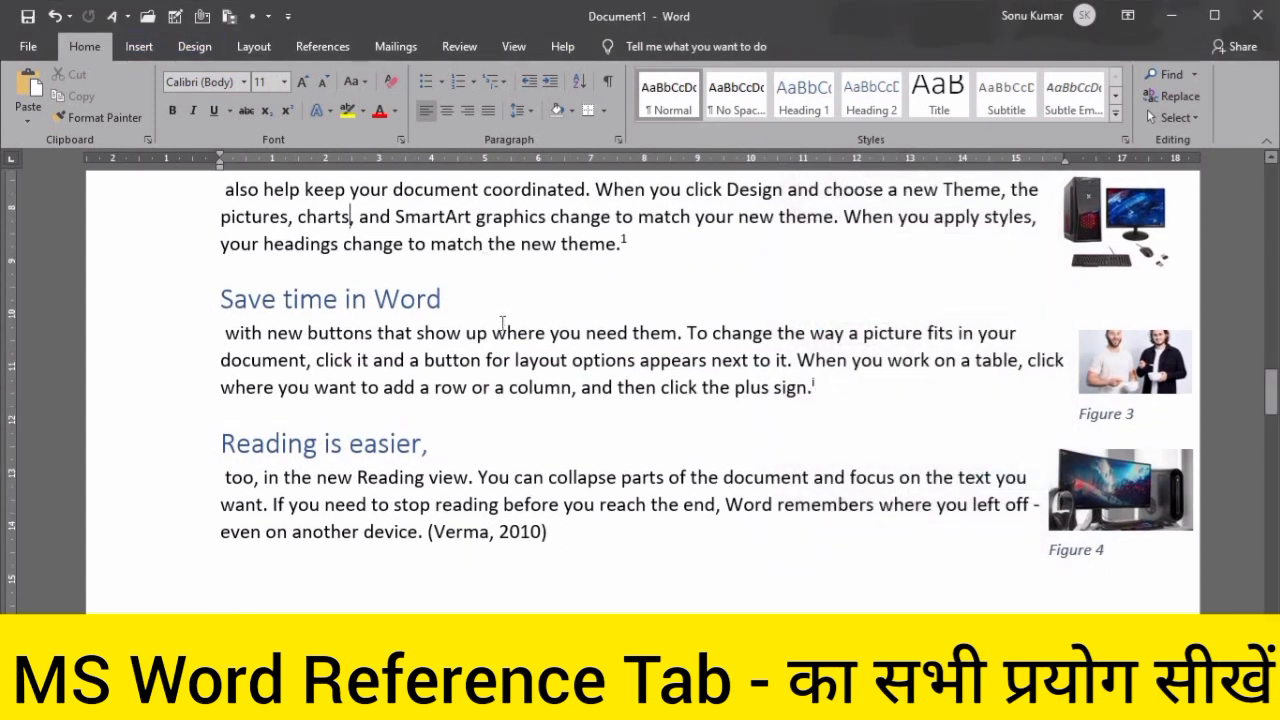
Update the index so 'charts' and 'show up' appear with the earlier entries on page 2
{"action": "scroll", "coordinate": [395, 370], "scroll_direction": "down", "scroll_amount": 4}
{"action": "left_click", "coordinate": [293, 404]}
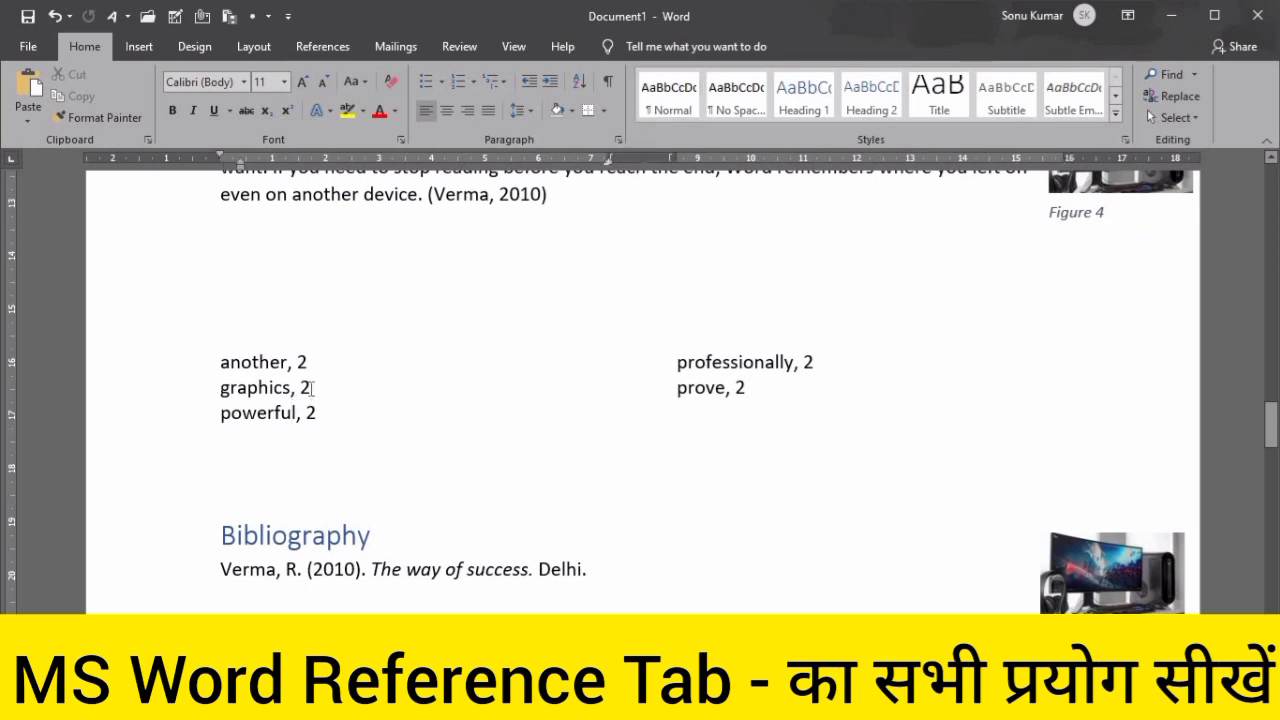
{"action": "left_click", "coordinate": [311, 389]}
{"action": "left_click", "coordinate": [322, 46]}
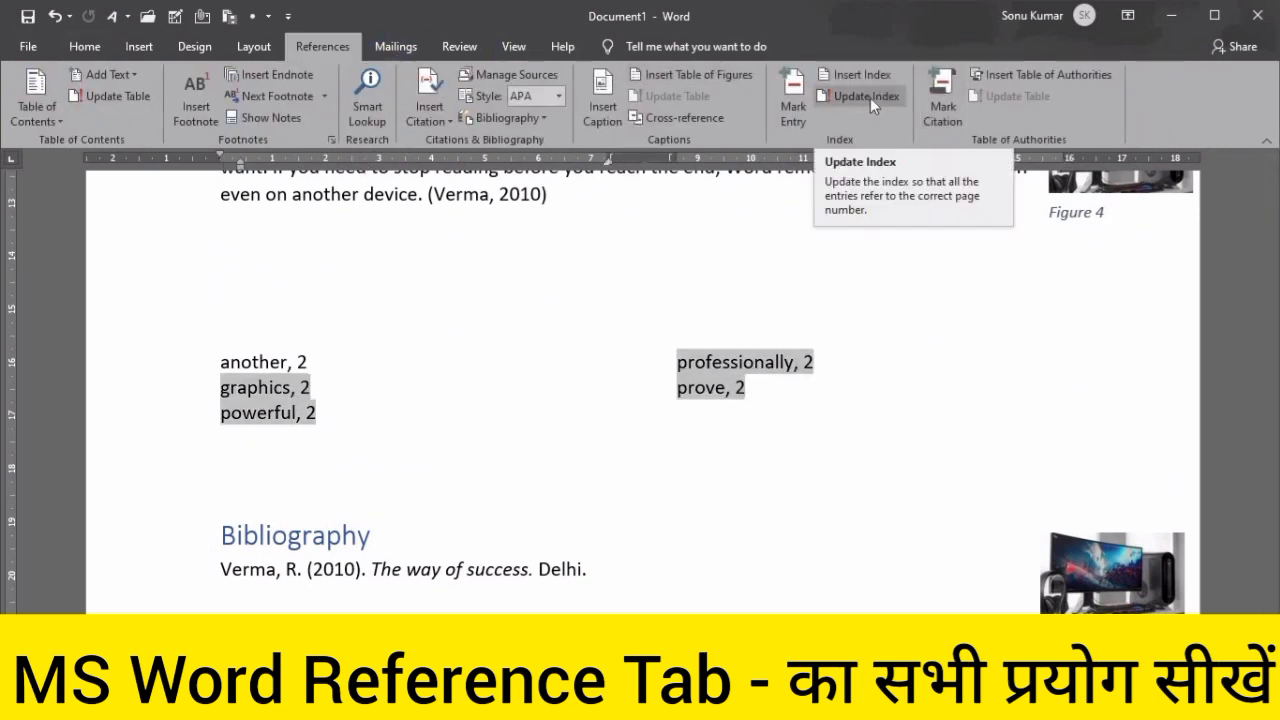
{"action": "left_click", "coordinate": [868, 96]}
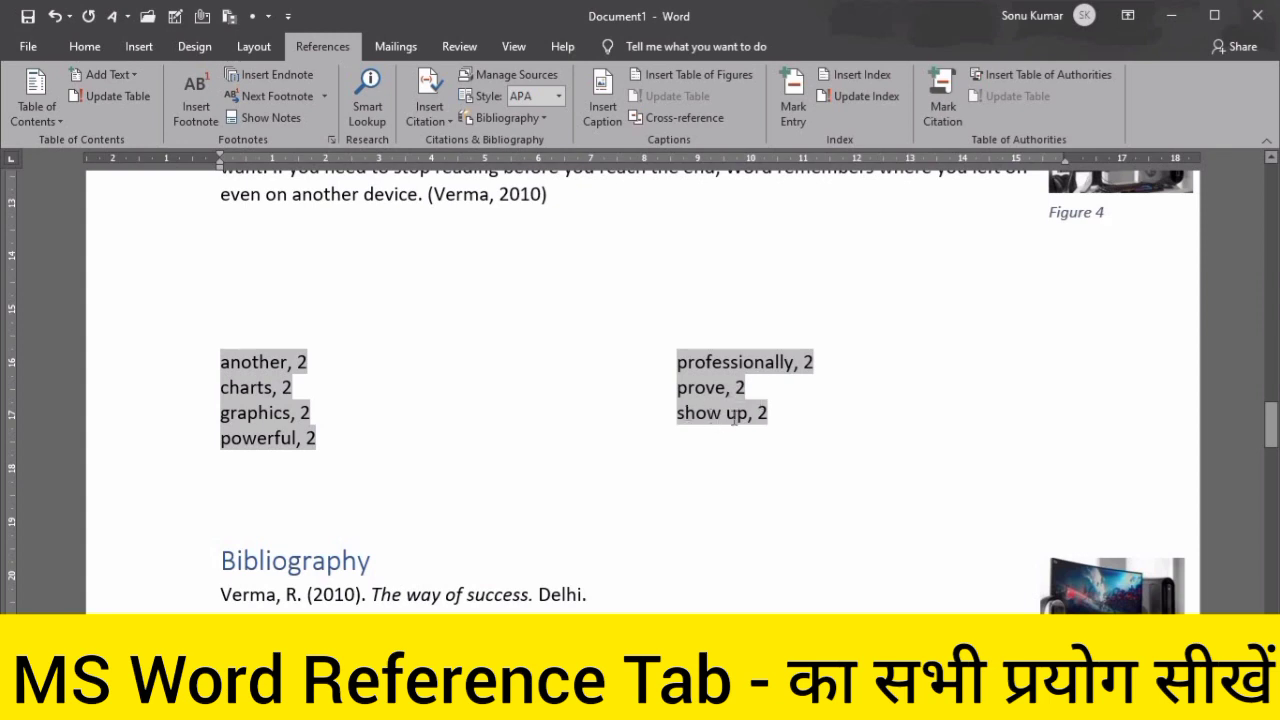
{"action": "left_click", "coordinate": [627, 278]}
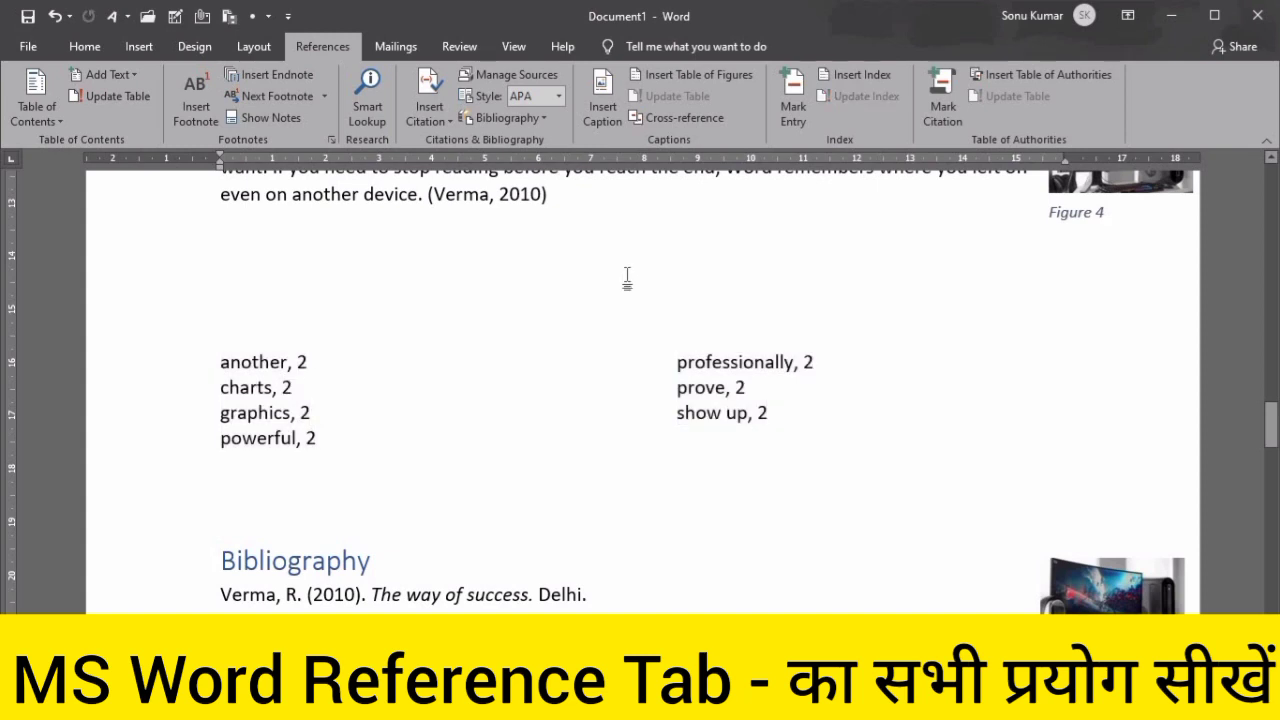
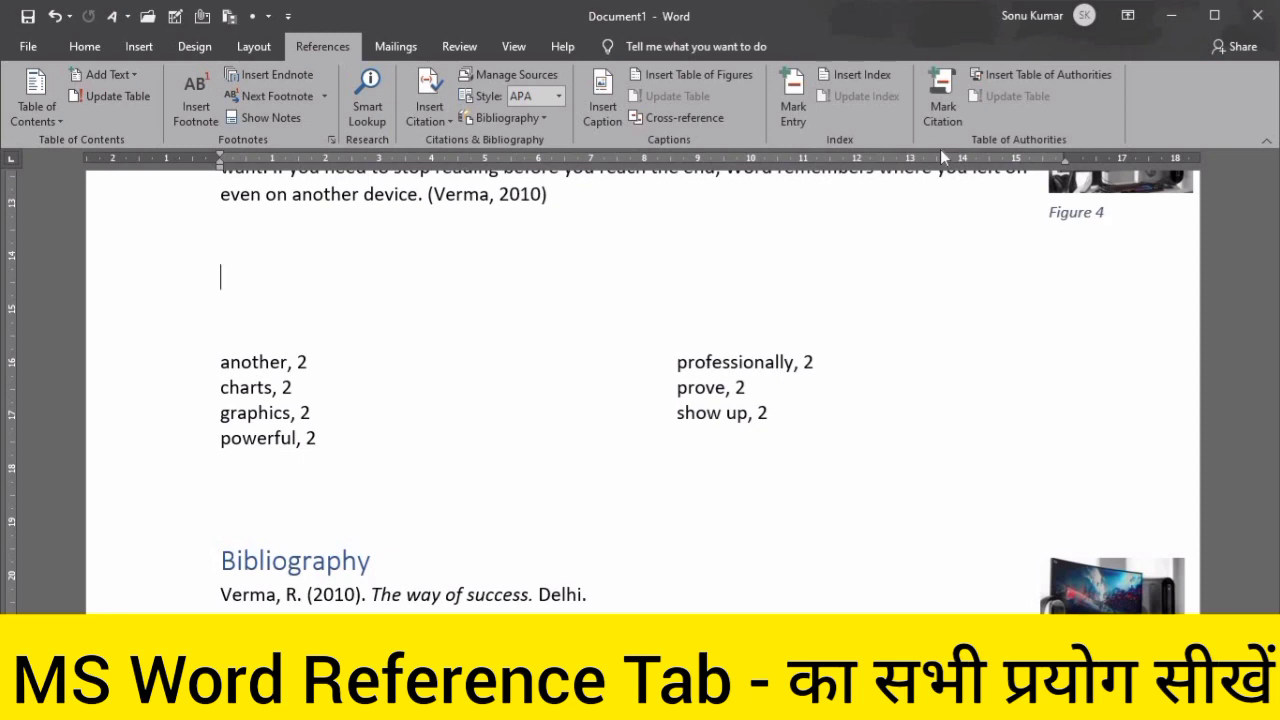
Place the cursor after the footnote mark ending the Themes and styles paragraph
{"action": "scroll", "coordinate": [458, 302], "scroll_direction": "up", "scroll_amount": 3}
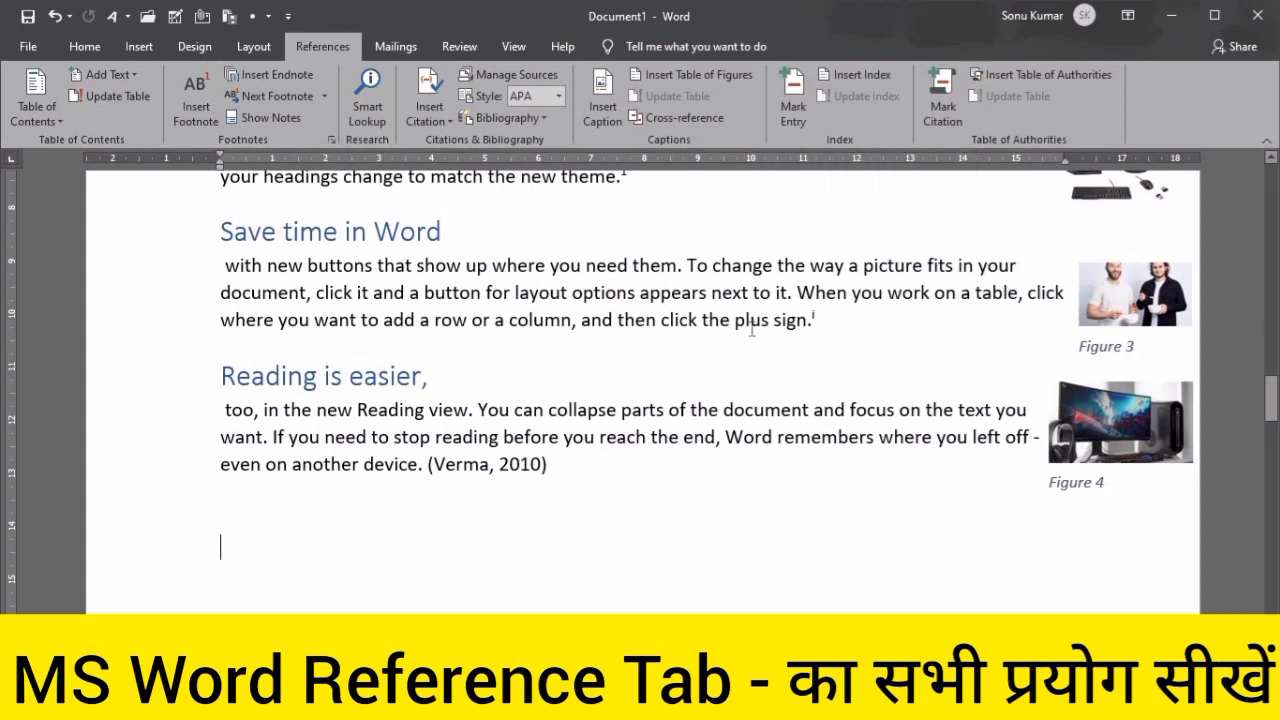
{"action": "scroll", "coordinate": [744, 330], "scroll_direction": "up", "scroll_amount": 6}
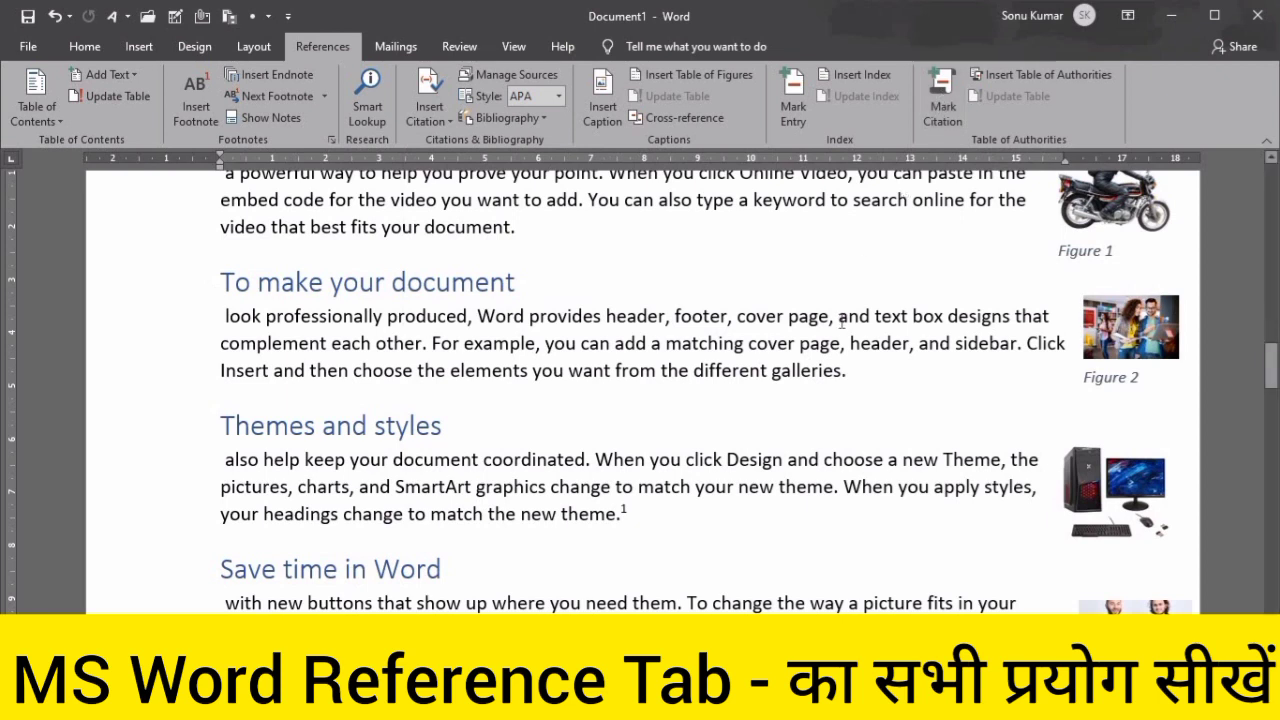
{"action": "scroll", "coordinate": [840, 322], "scroll_direction": "up", "scroll_amount": 5}
{"action": "scroll", "coordinate": [840, 322], "scroll_direction": "down", "scroll_amount": 7}
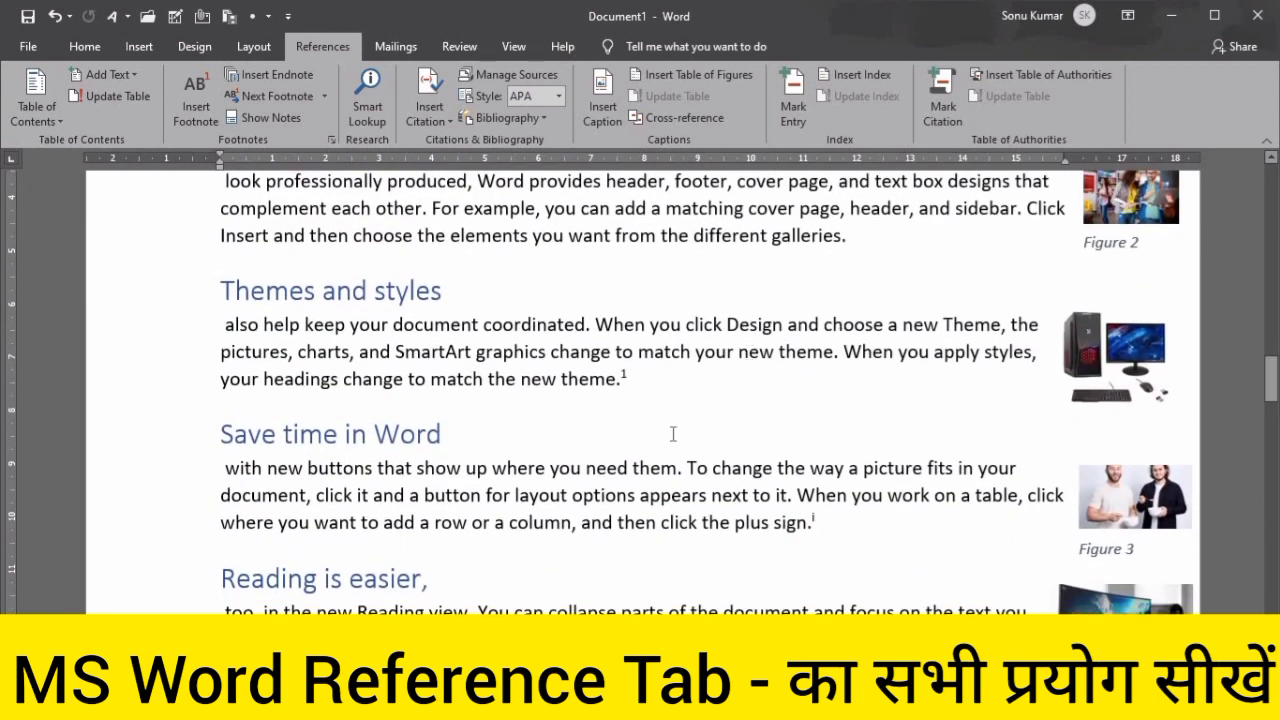
{"action": "scroll", "coordinate": [670, 440], "scroll_direction": "down", "scroll_amount": 4}
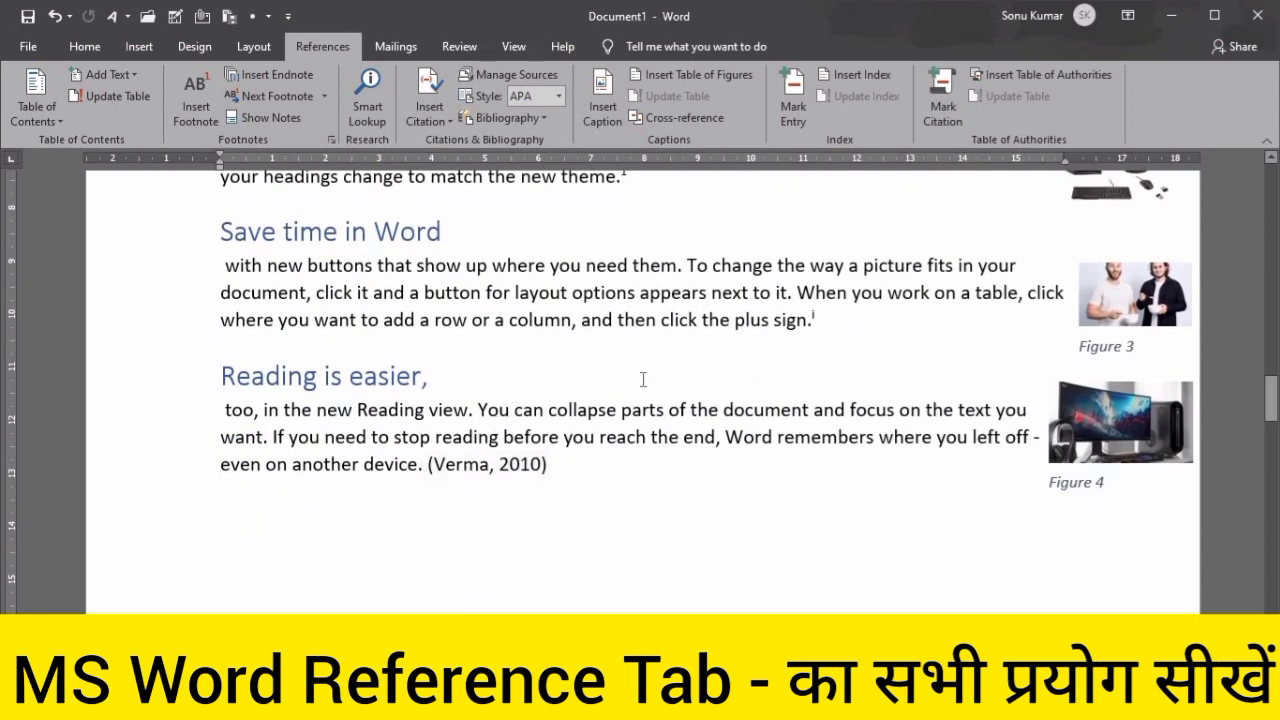
{"action": "scroll", "coordinate": [698, 313], "scroll_direction": "up", "scroll_amount": 1}
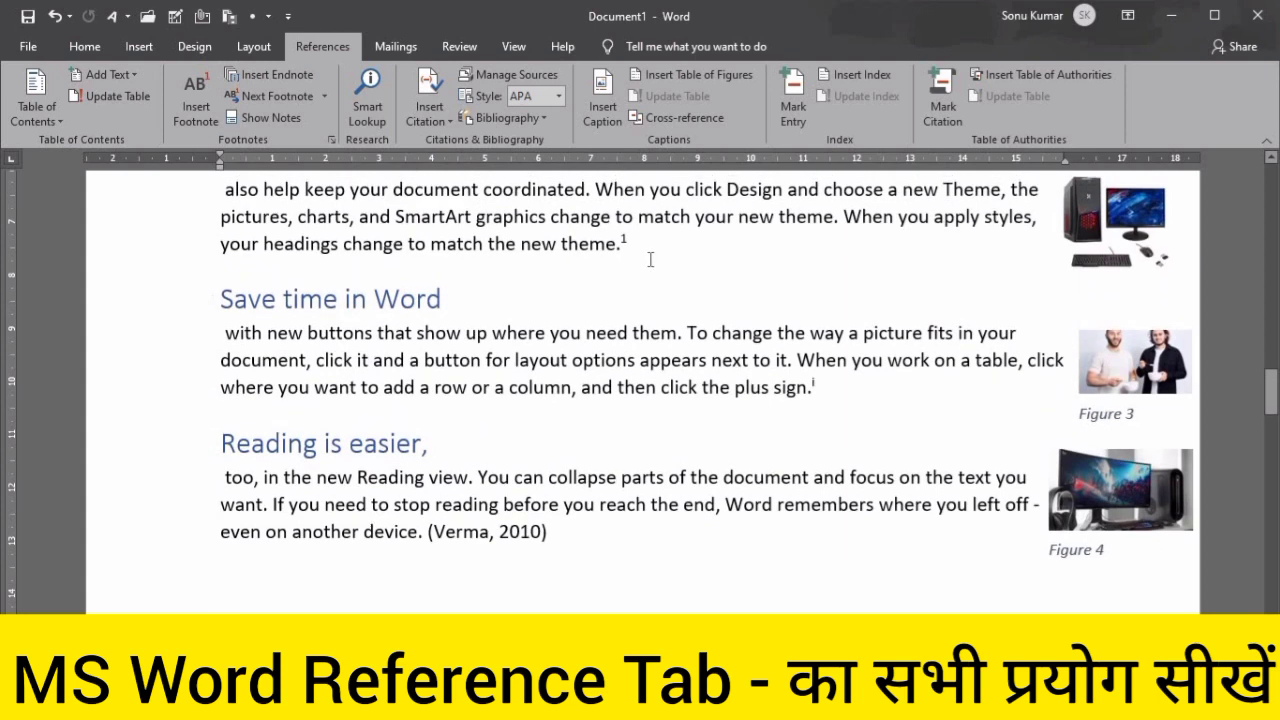
{"action": "left_click", "coordinate": [650, 259]}
{"action": "scroll", "coordinate": [650, 262], "scroll_direction": "up", "scroll_amount": 3}
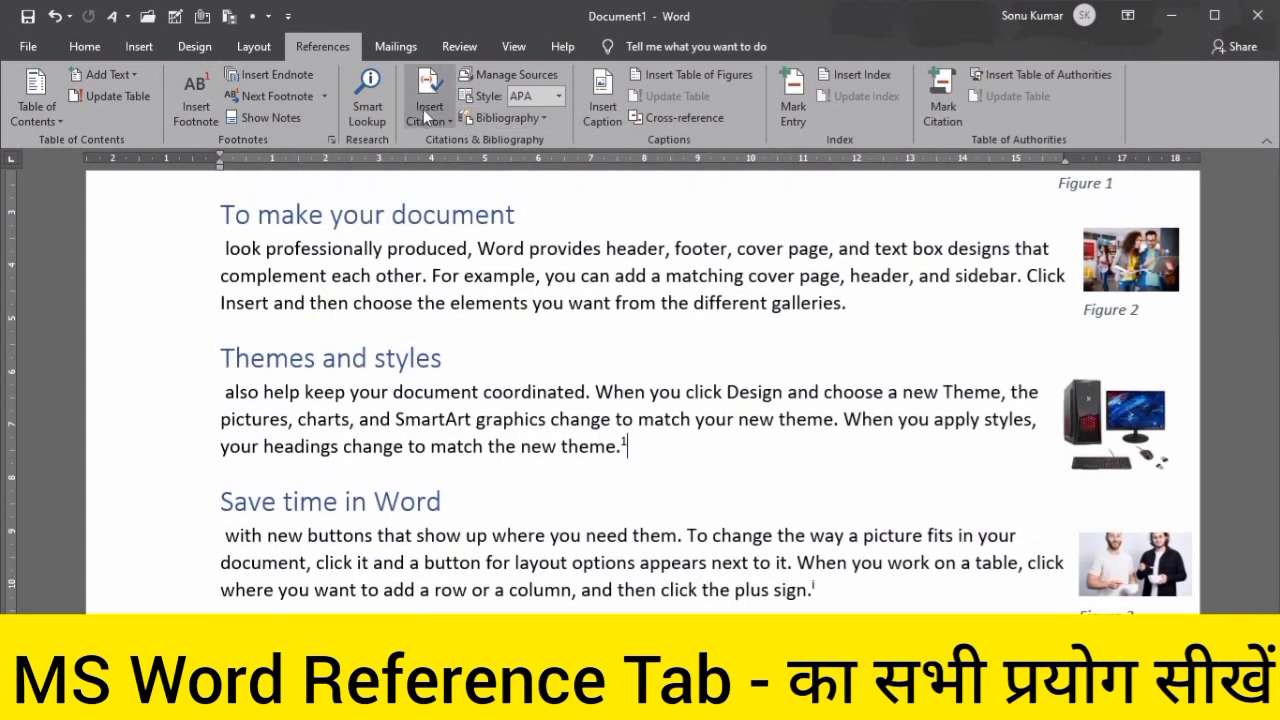
Start a new citation source and set its type to Web site
{"action": "left_click", "coordinate": [426, 116]}
{"action": "left_click", "coordinate": [477, 192]}
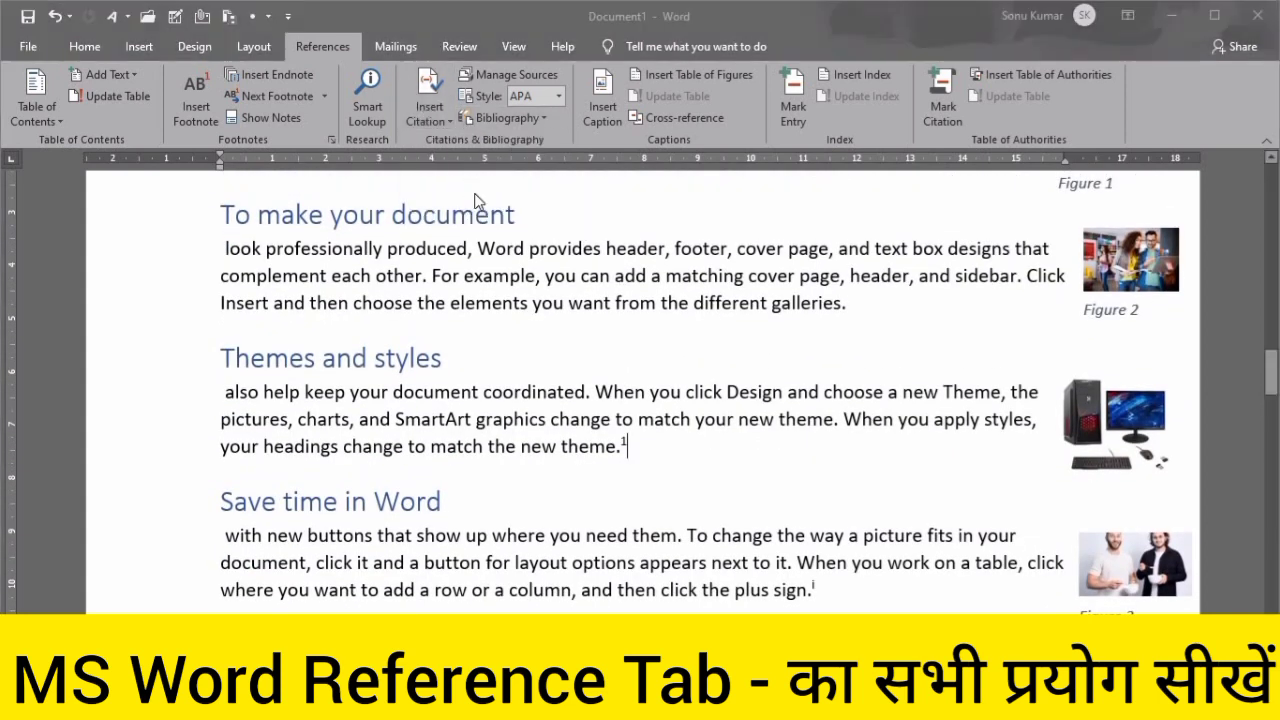
{"action": "left_click", "coordinate": [544, 237]}
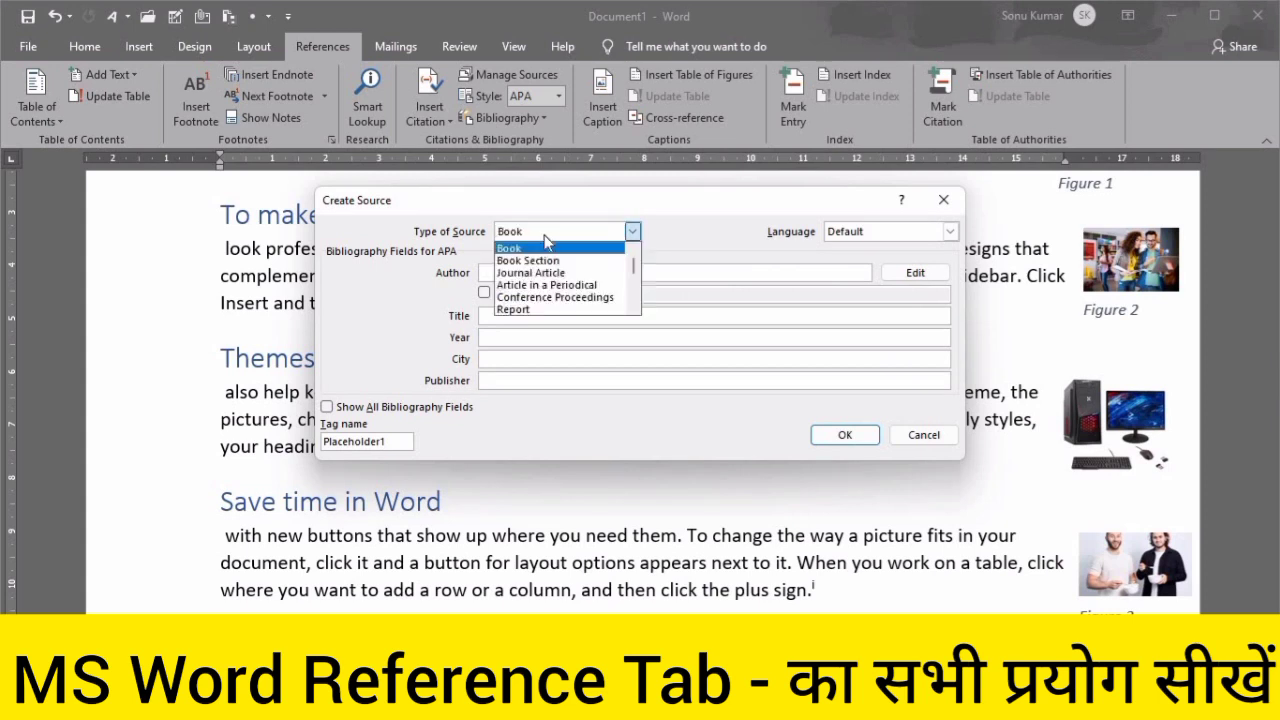
{"action": "scroll", "coordinate": [520, 303], "scroll_direction": "down", "scroll_amount": 1}
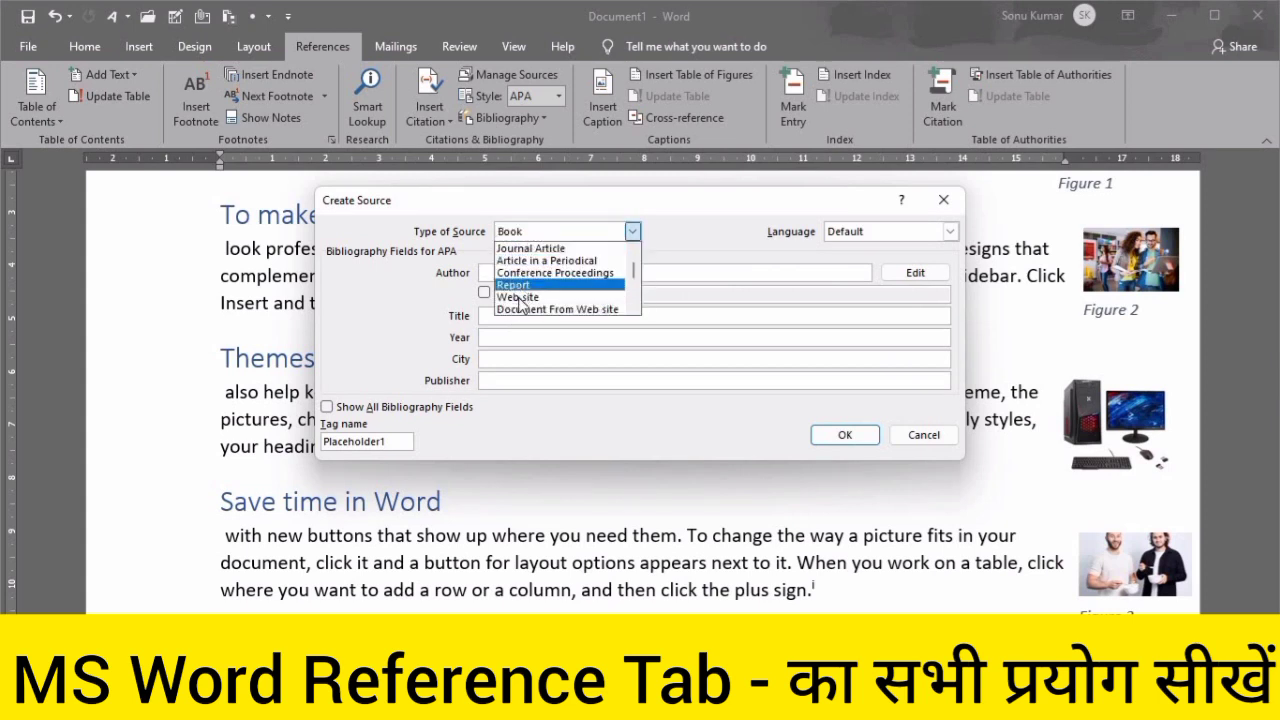
{"action": "left_click", "coordinate": [525, 298]}
{"action": "left_click", "coordinate": [520, 273]}
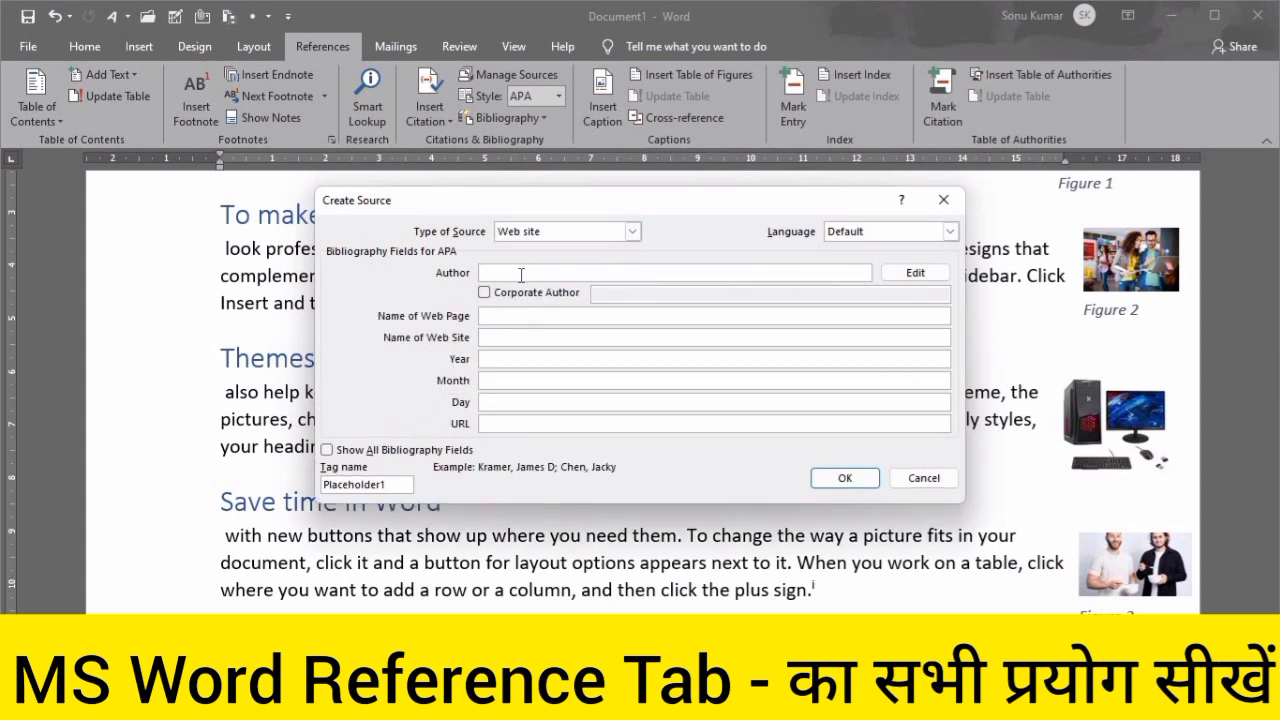
{"action": "type", "text": "Aman"}
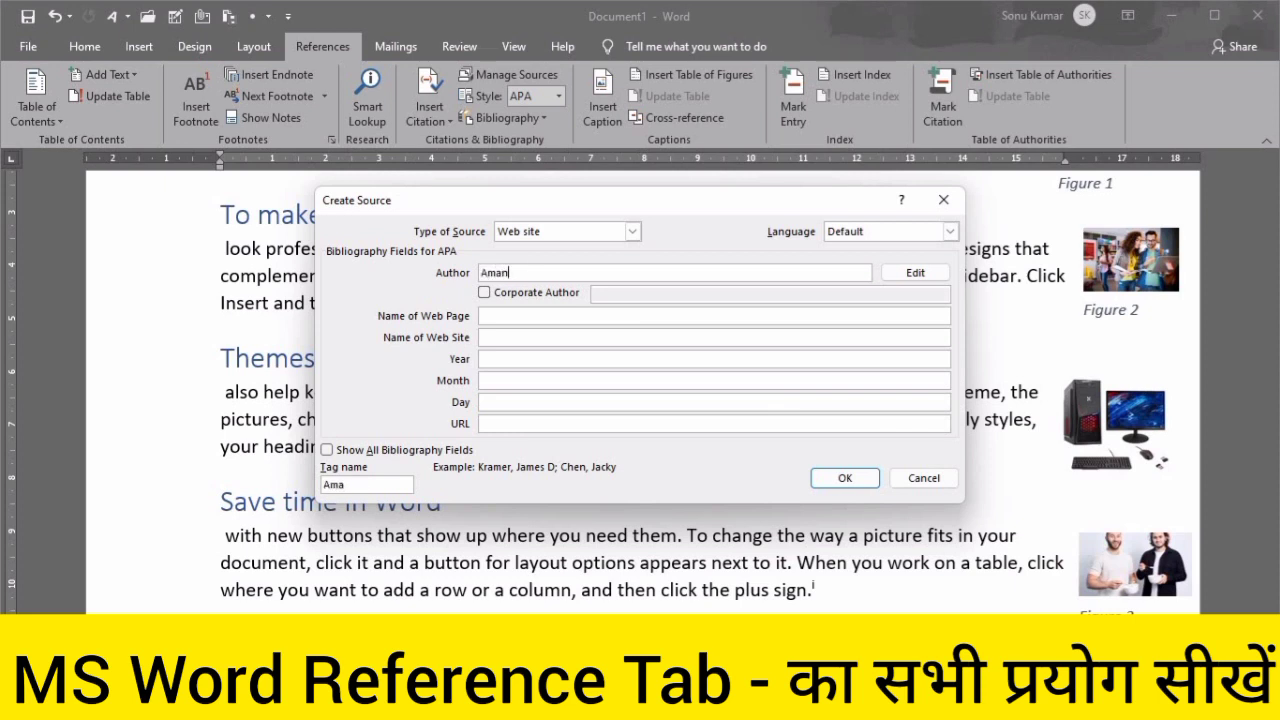
{"action": "type", "text": " Kumar"}
{"action": "left_click", "coordinate": [520, 316]}
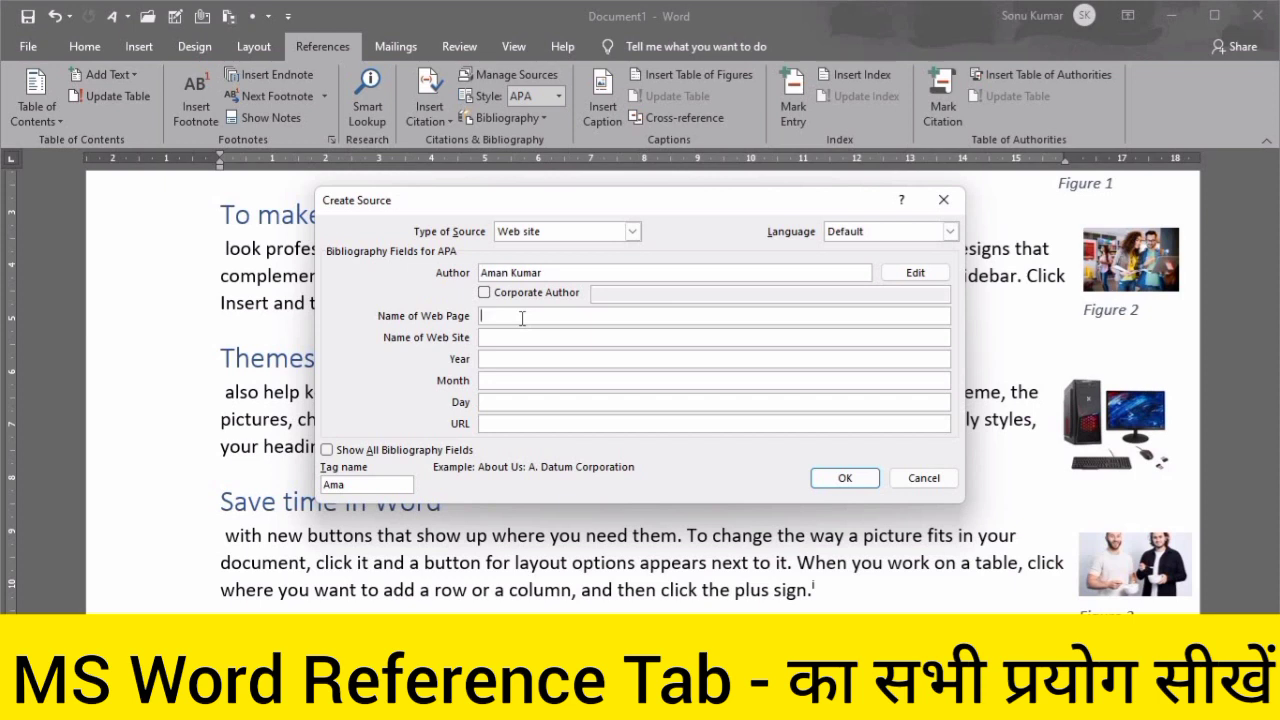
{"action": "type", "text": "Technology"}
{"action": "left_click", "coordinate": [518, 338]}
{"action": "type", "text": "www.tech"}
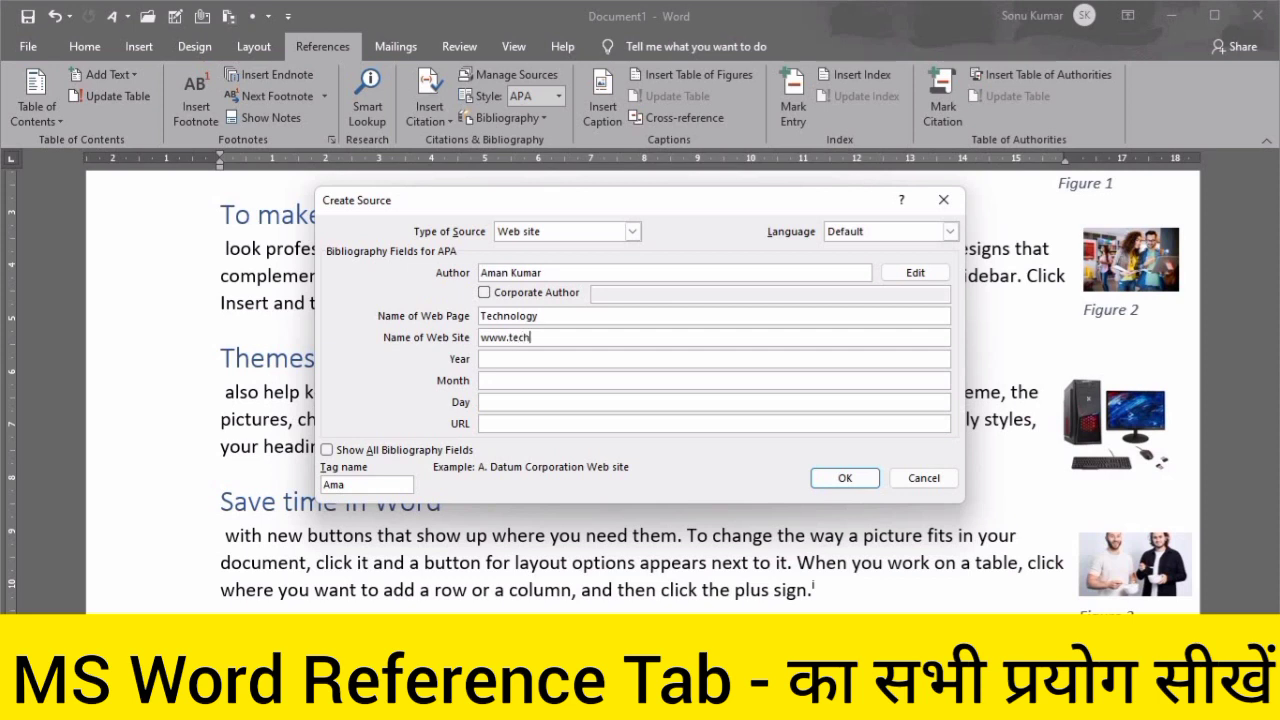
{"action": "type", "text": "nology.com"}
{"action": "left_click", "coordinate": [537, 358]}
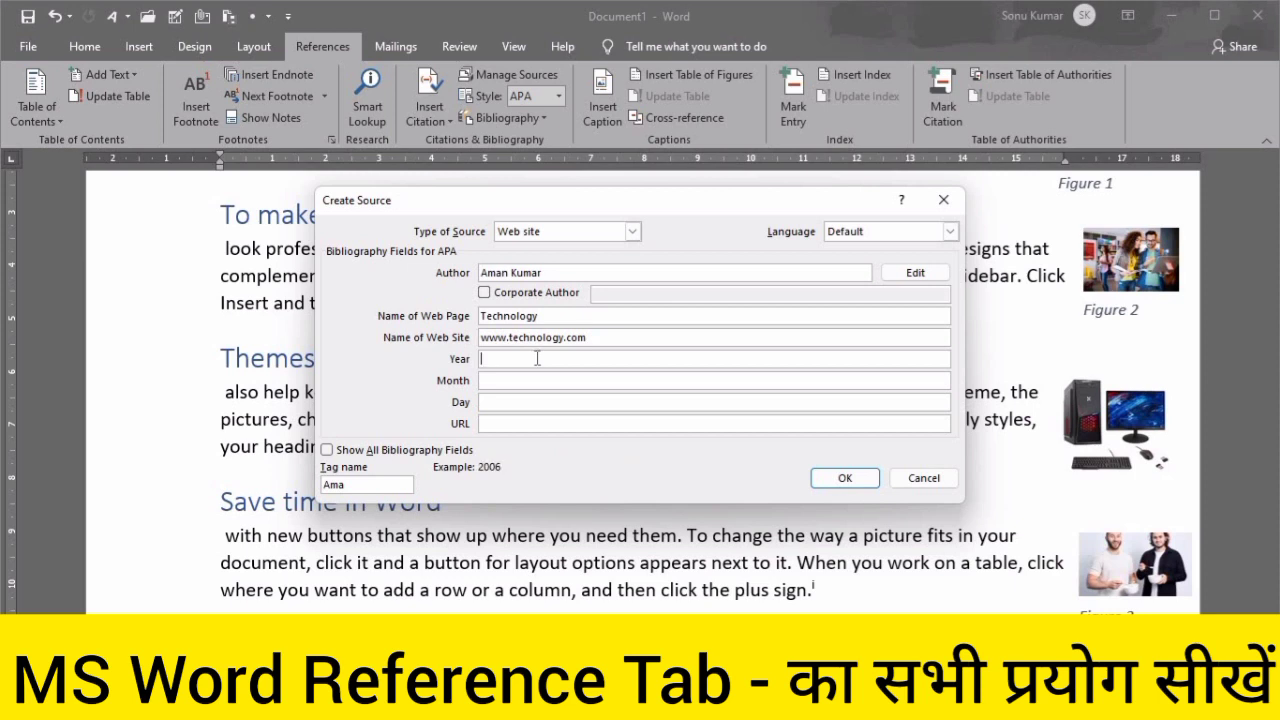
{"action": "type", "text": "2015"}
{"action": "left_click", "coordinate": [547, 378]}
{"action": "left_click", "coordinate": [578, 404]}
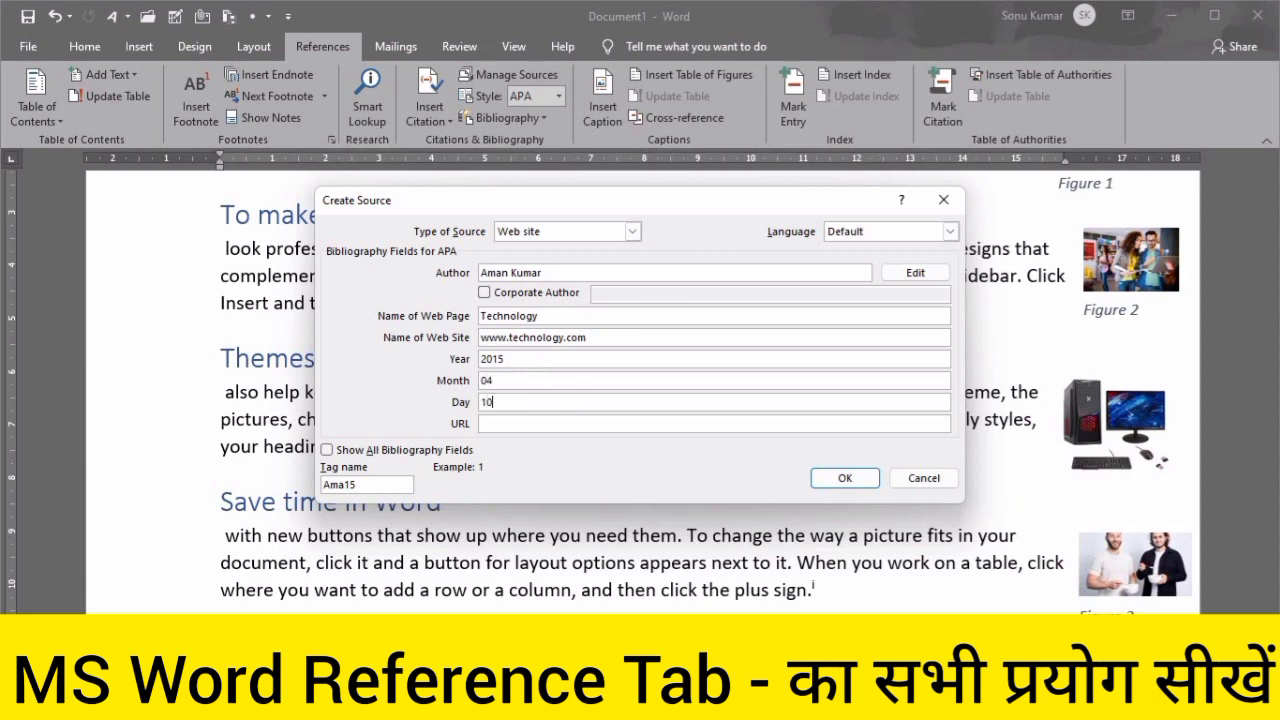
{"action": "left_click", "coordinate": [579, 424]}
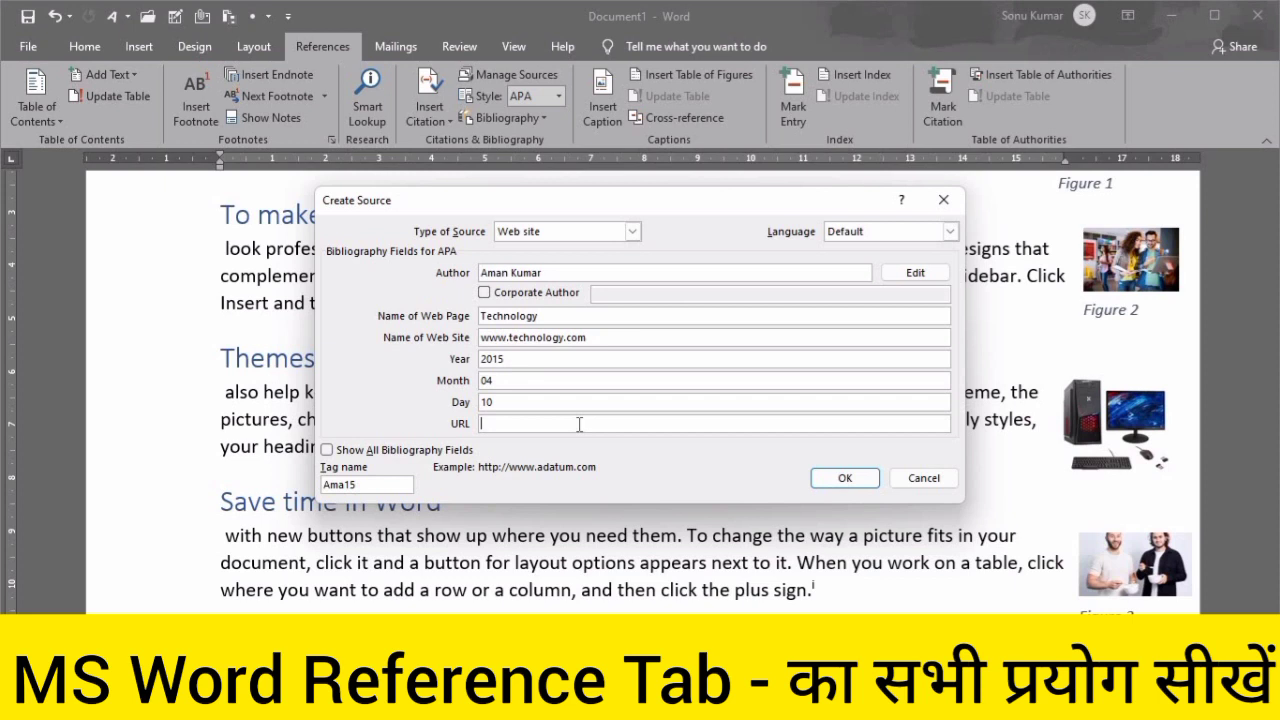
{"action": "left_click", "coordinate": [845, 479]}
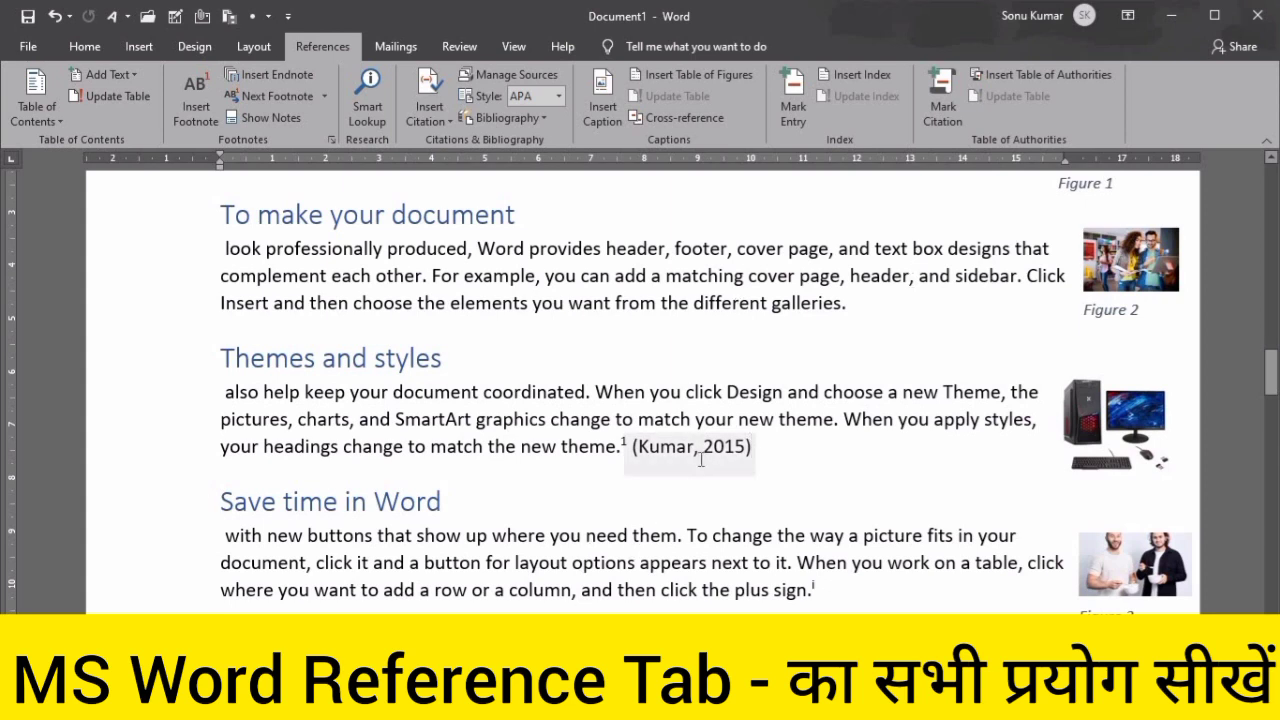
After 'galleries' in the 'To make your document' paragraph, start a new Book source
{"action": "scroll", "coordinate": [530, 523], "scroll_direction": "down", "scroll_amount": 3}
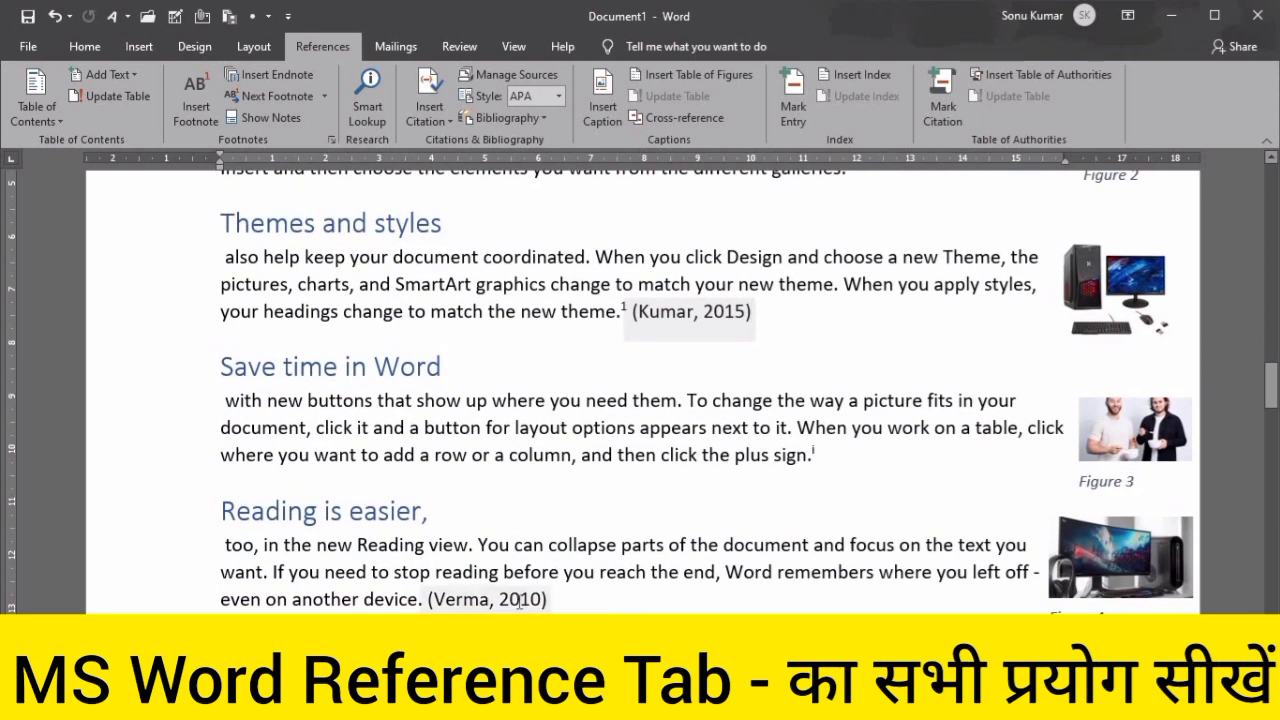
{"action": "left_click", "coordinate": [774, 313]}
{"action": "scroll", "coordinate": [774, 313], "scroll_direction": "up", "scroll_amount": 5}
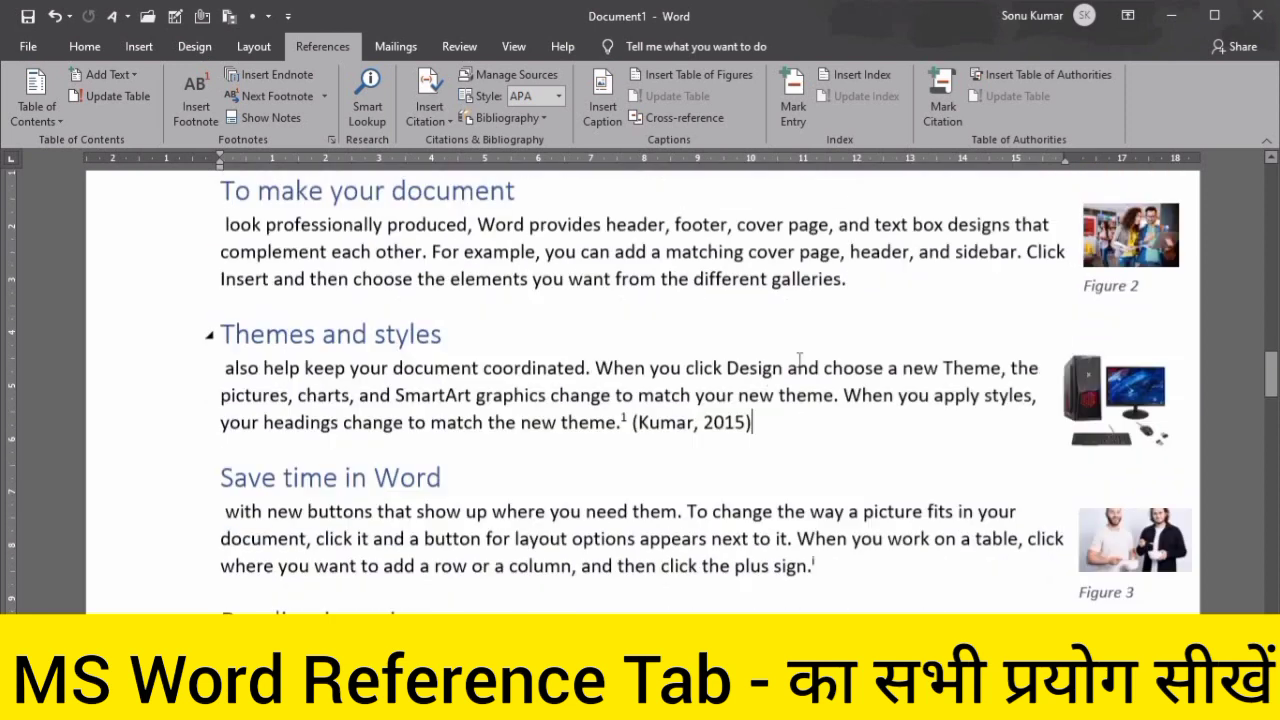
{"action": "left_click", "coordinate": [850, 370]}
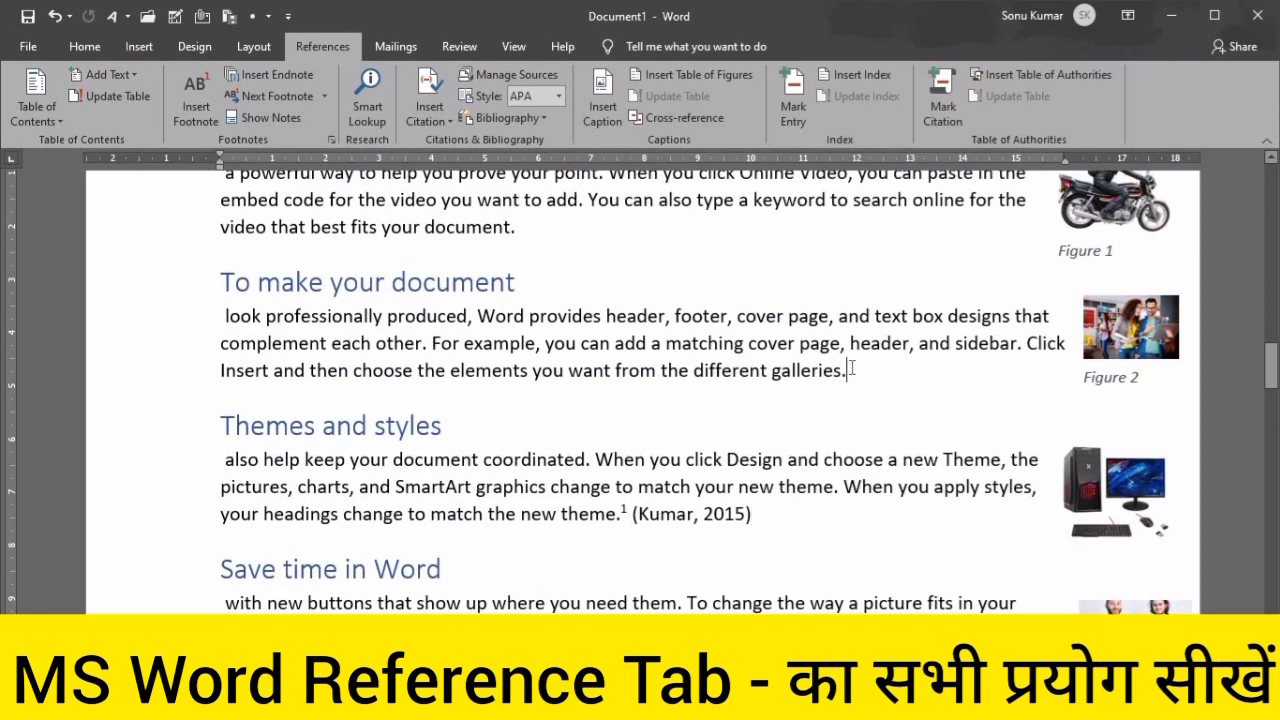
{"action": "left_click", "coordinate": [430, 112]}
{"action": "left_click", "coordinate": [462, 238]}
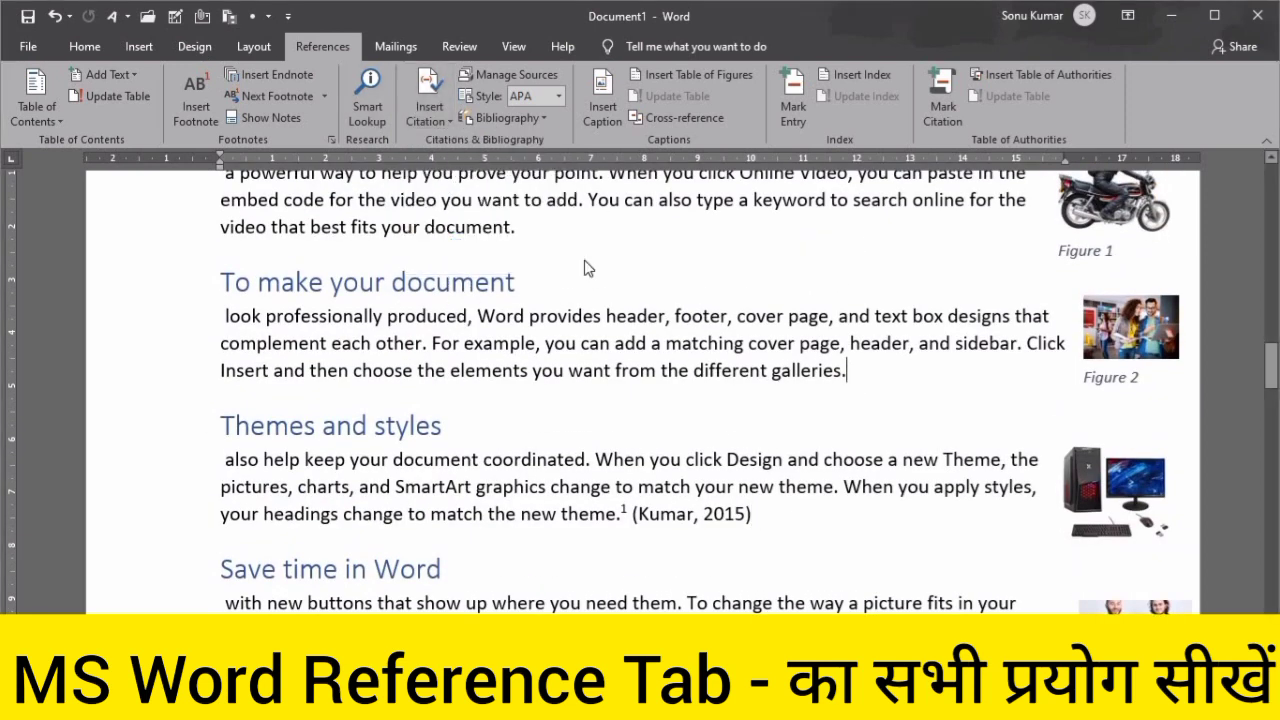
{"action": "left_click", "coordinate": [632, 210]}
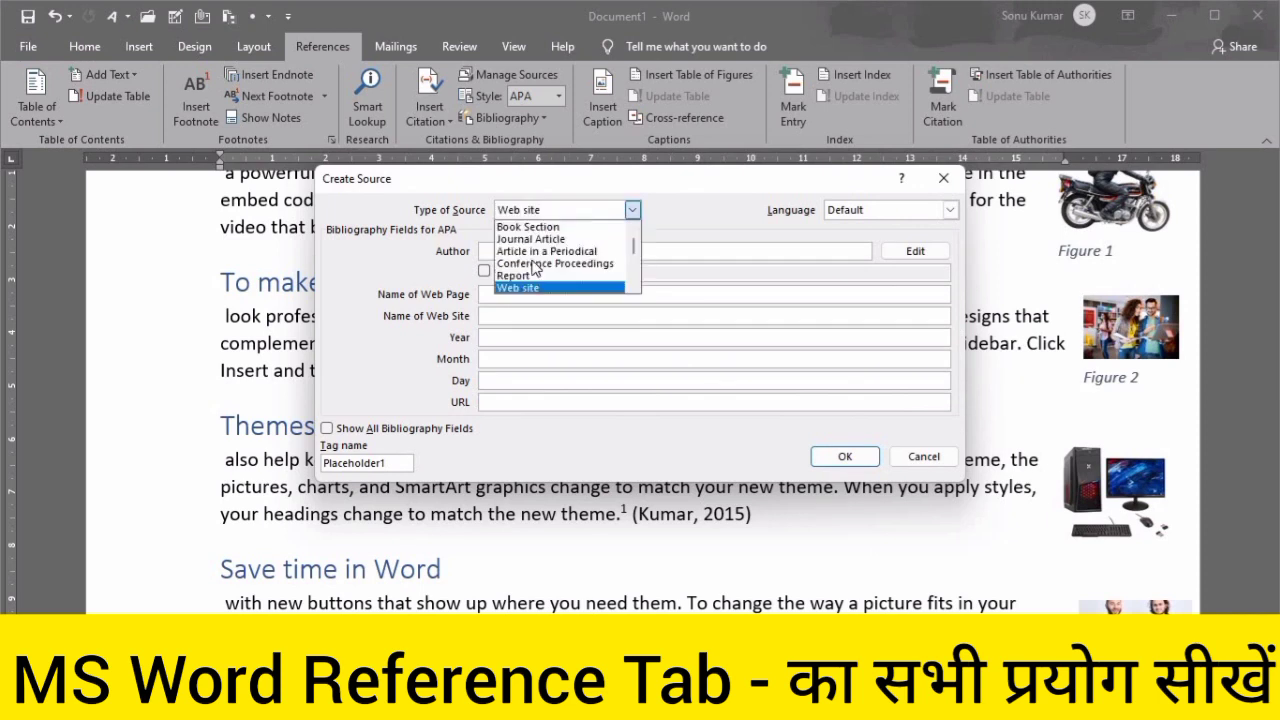
{"action": "key", "text": "Up"}
{"action": "key", "text": "Up"}
{"action": "key", "text": "Return"}
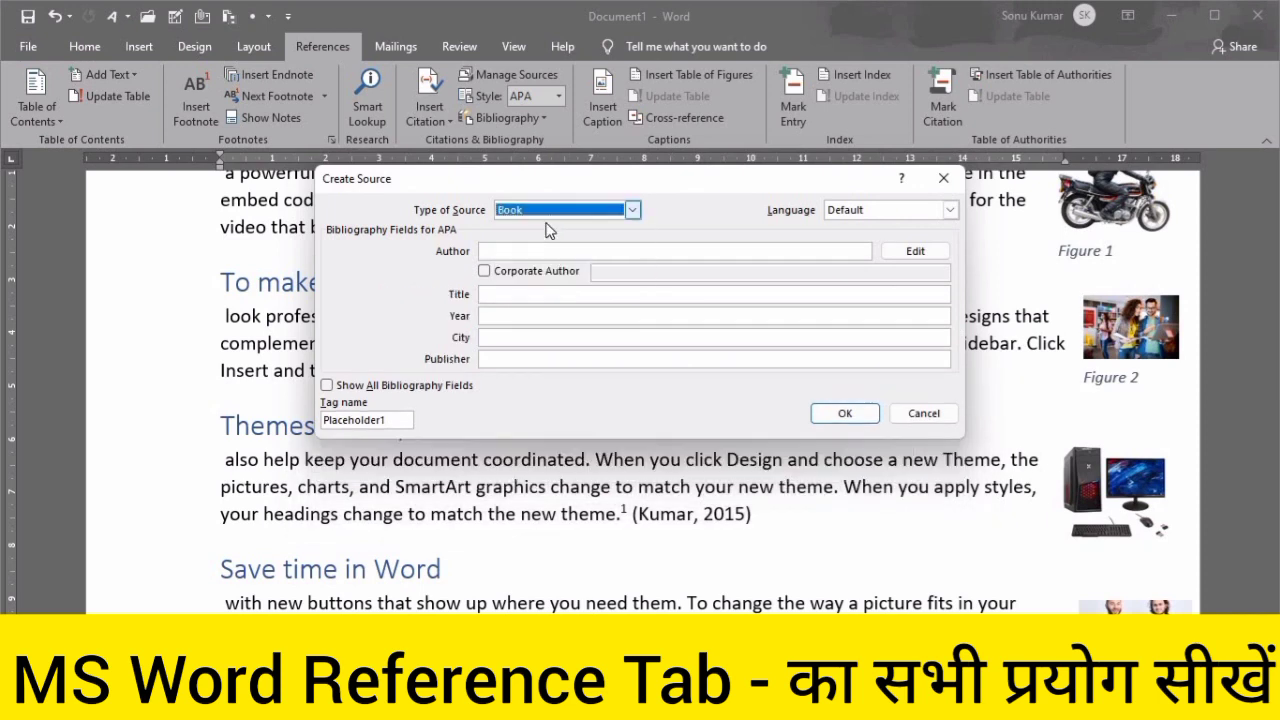
Fill in the author, title 'Way to learn English', year 2005 and city, then insert the citation
{"action": "left_click", "coordinate": [520, 256]}
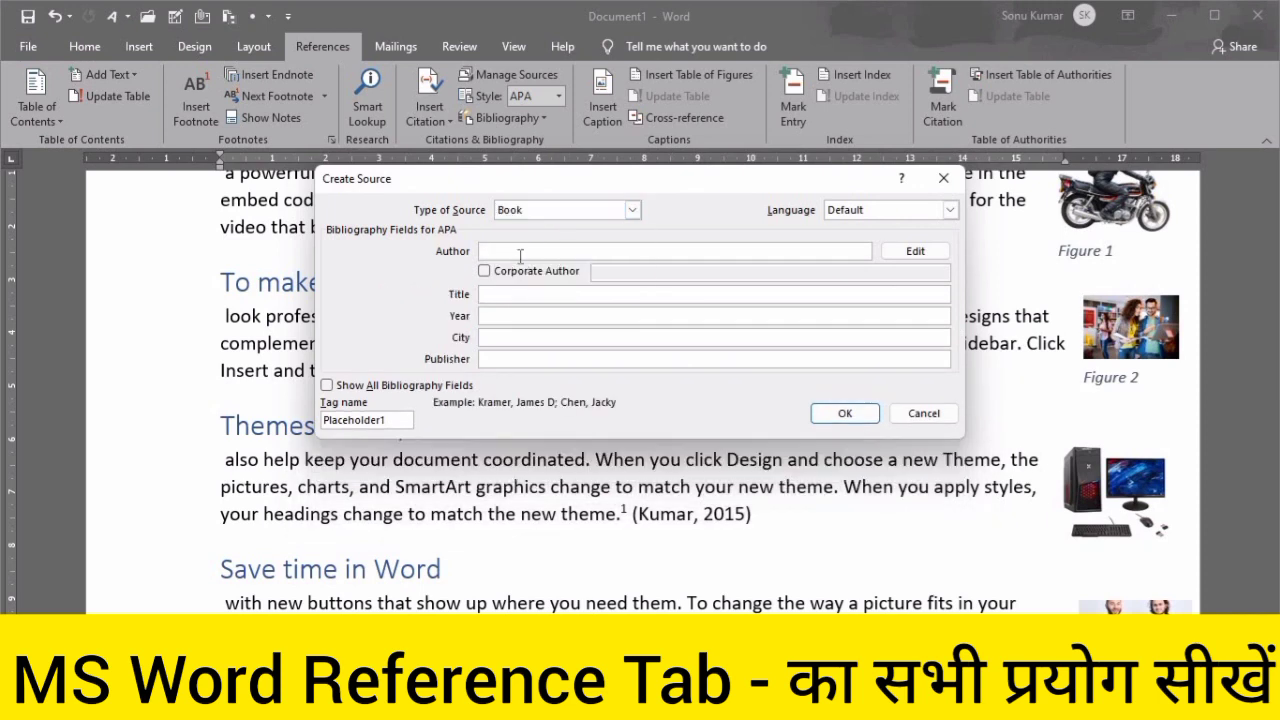
{"action": "type", "text": "Aman"}
{"action": "left_click", "coordinate": [500, 299]}
{"action": "type", "text": "Way"}
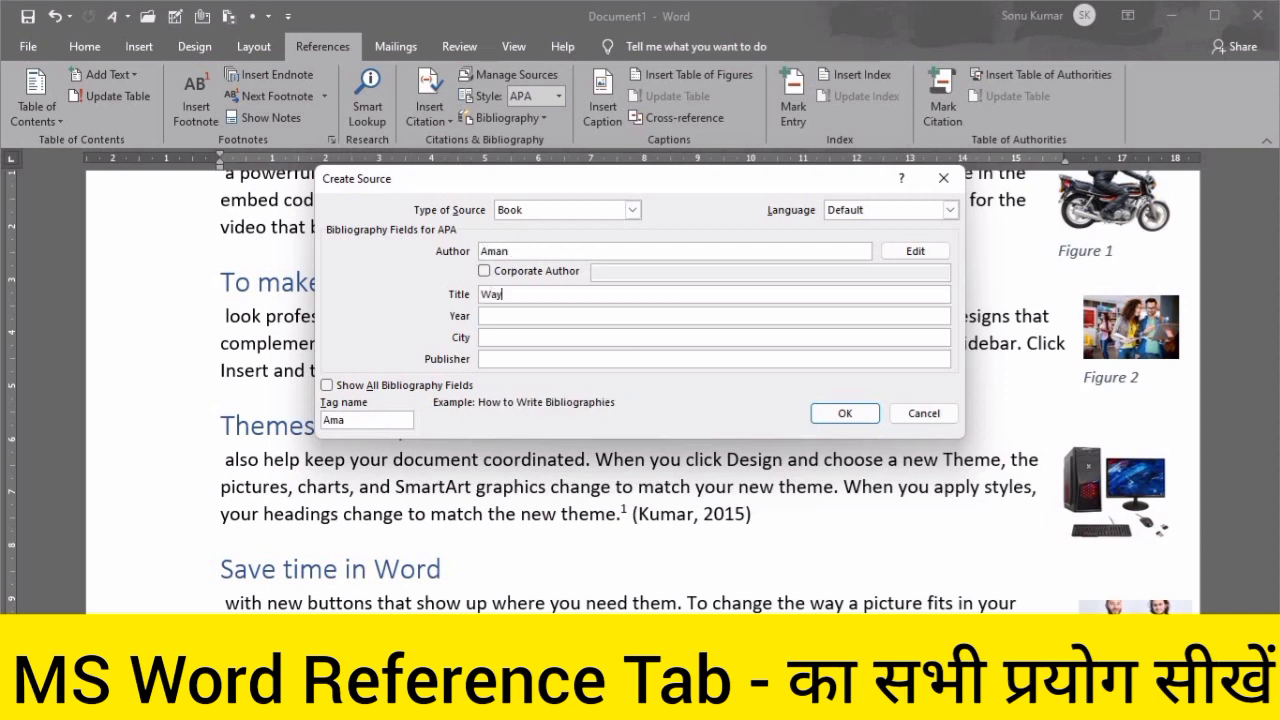
{"action": "type", "text": " to learn English"}
{"action": "left_click", "coordinate": [493, 317]}
{"action": "type", "text": "2005"}
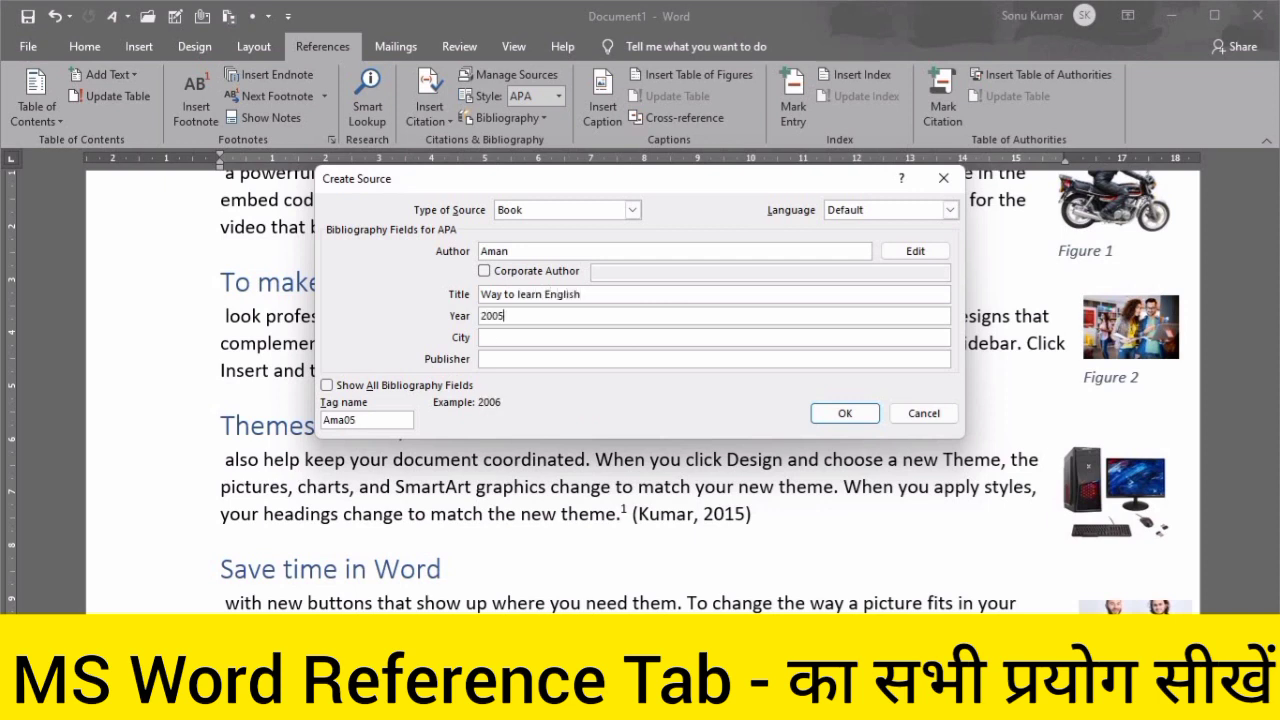
{"action": "left_click", "coordinate": [503, 338]}
{"action": "type", "text": "Delhi"}
{"action": "left_click", "coordinate": [840, 414]}
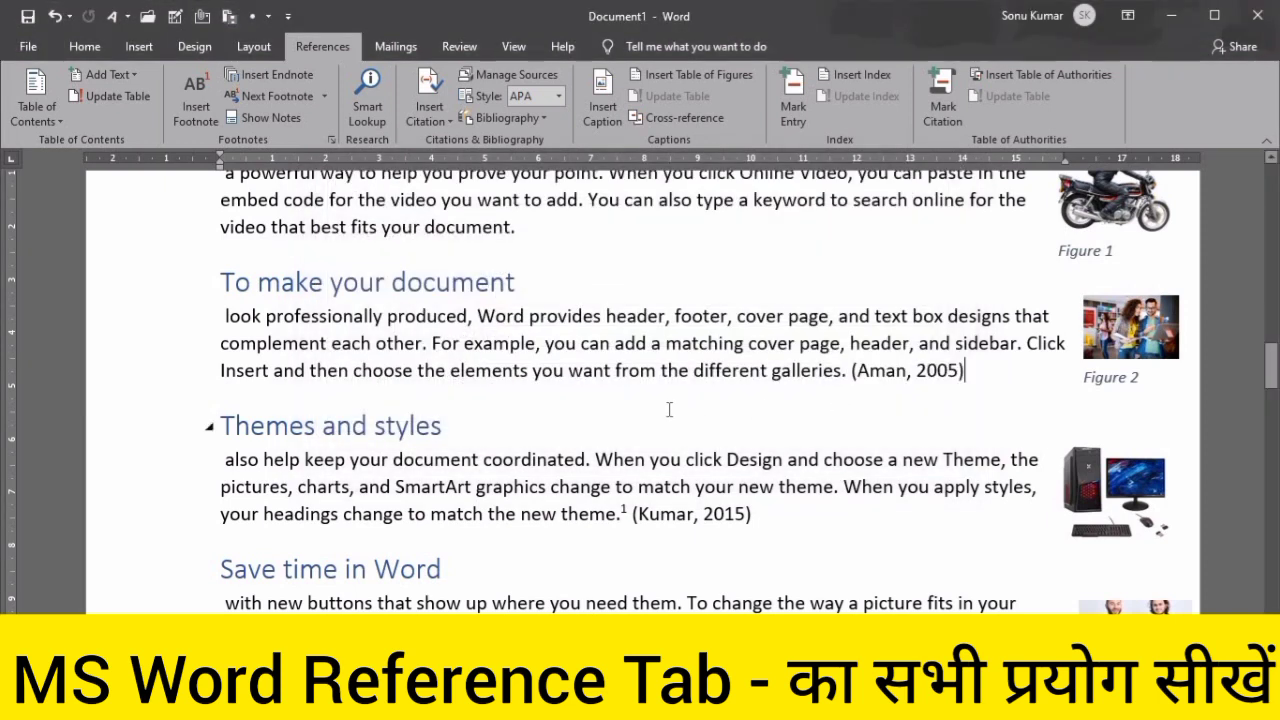
{"action": "scroll", "coordinate": [648, 392], "scroll_direction": "up", "scroll_amount": 2}
Insert blank lines on the empty line just below the index entries
{"action": "scroll", "coordinate": [648, 392], "scroll_direction": "down", "scroll_amount": 5}
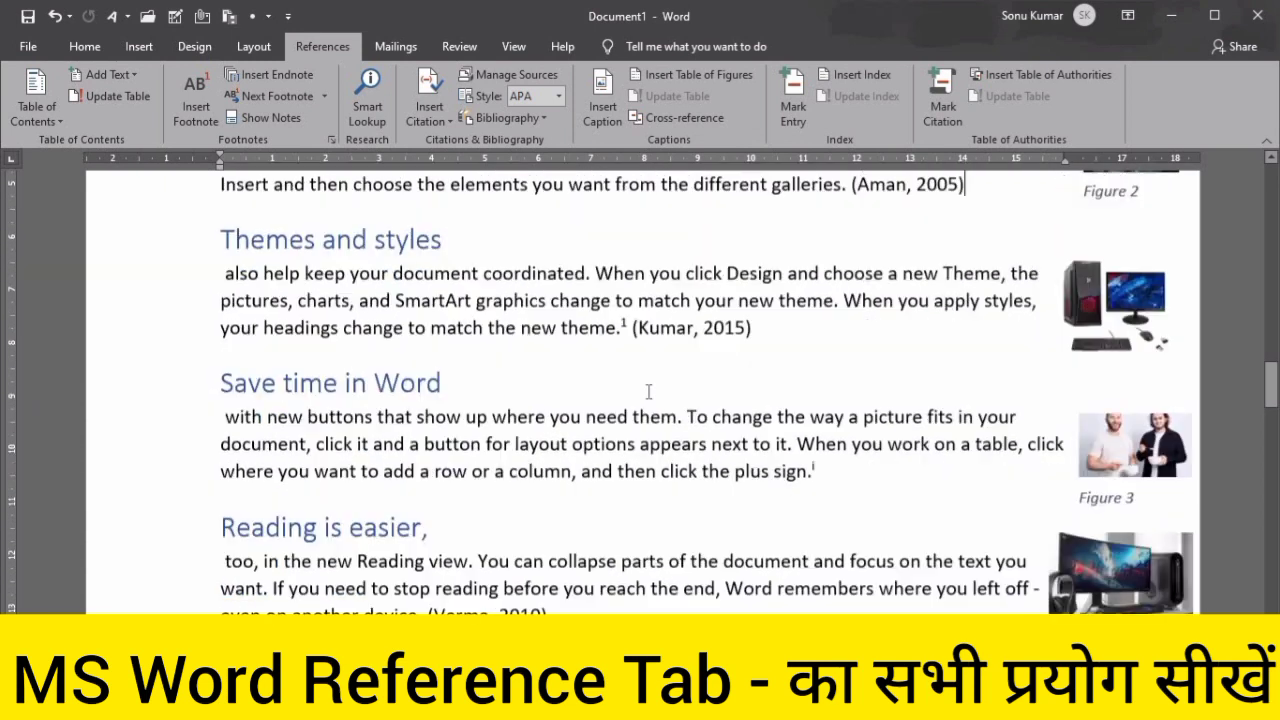
{"action": "scroll", "coordinate": [648, 392], "scroll_direction": "down", "scroll_amount": 2}
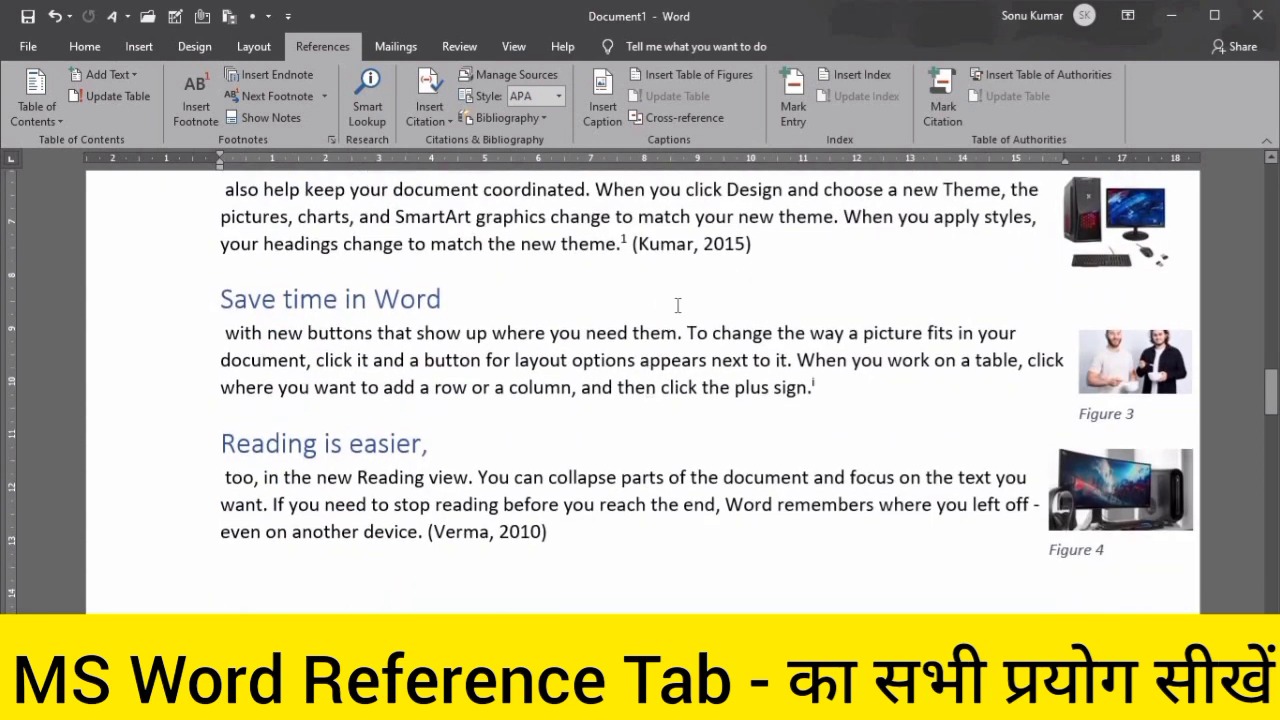
{"action": "left_click", "coordinate": [683, 243]}
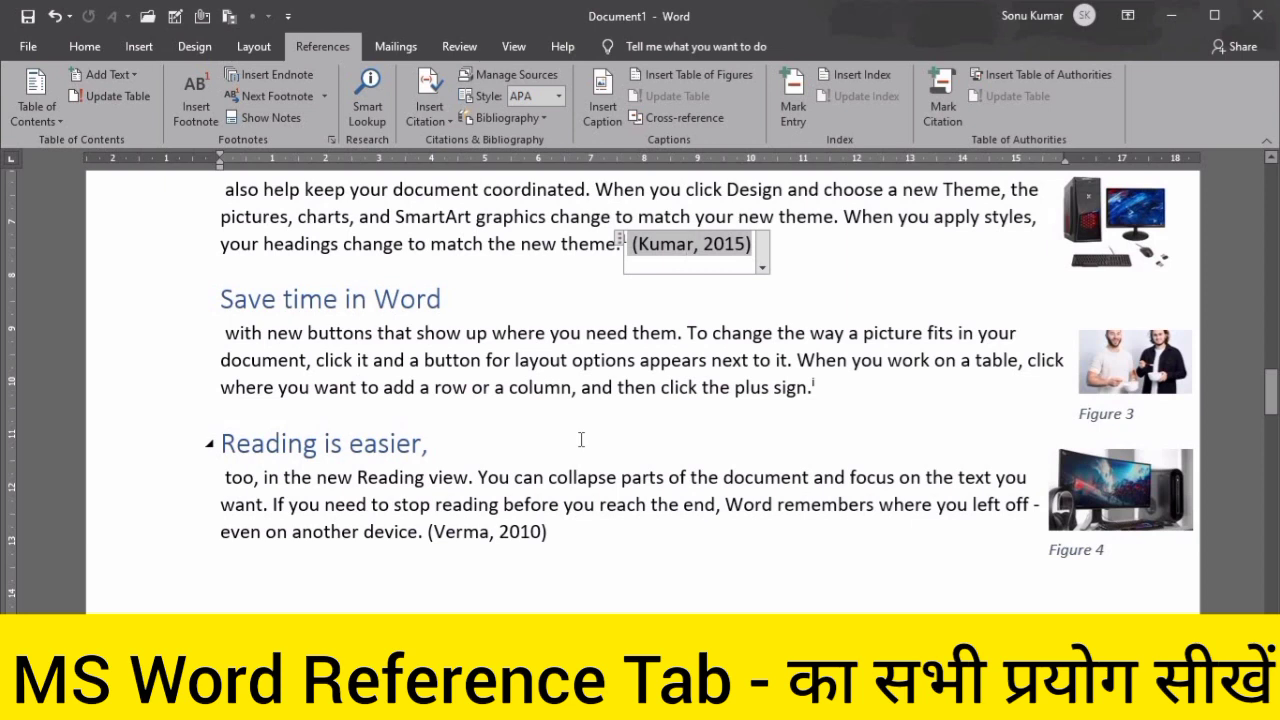
{"action": "scroll", "coordinate": [583, 436], "scroll_direction": "down", "scroll_amount": 8}
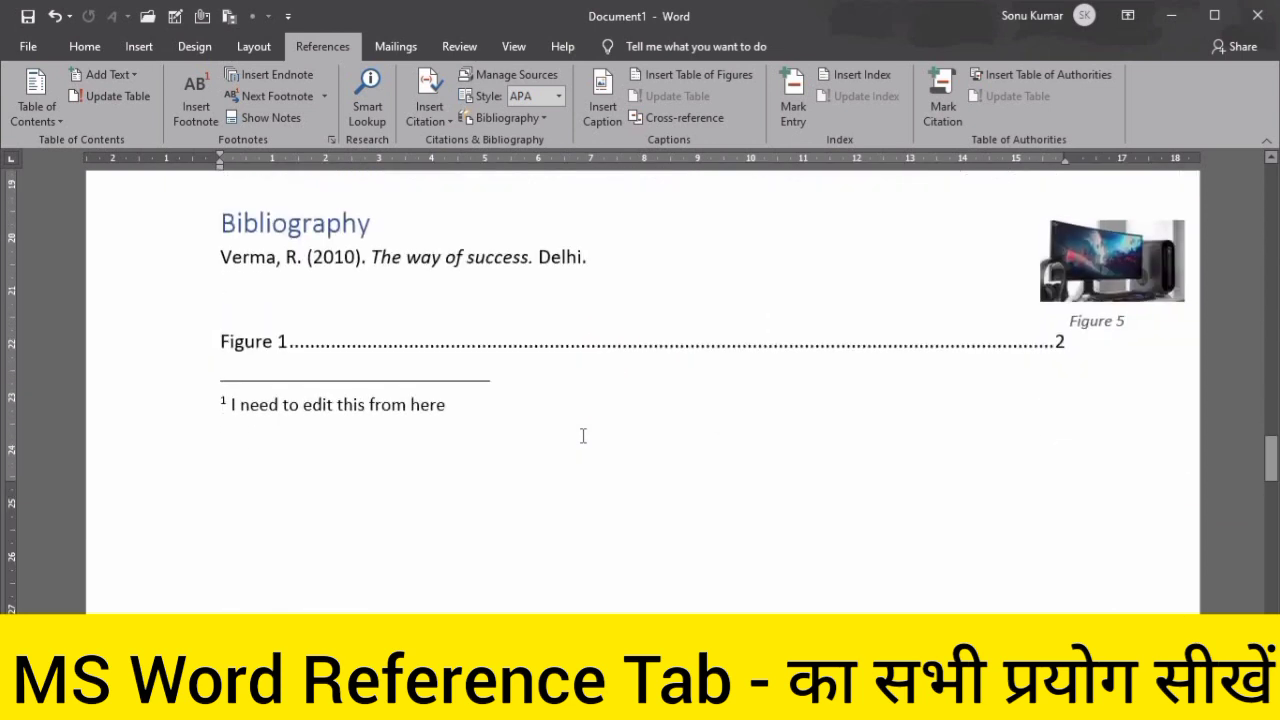
{"action": "scroll", "coordinate": [568, 437], "scroll_direction": "up", "scroll_amount": 4}
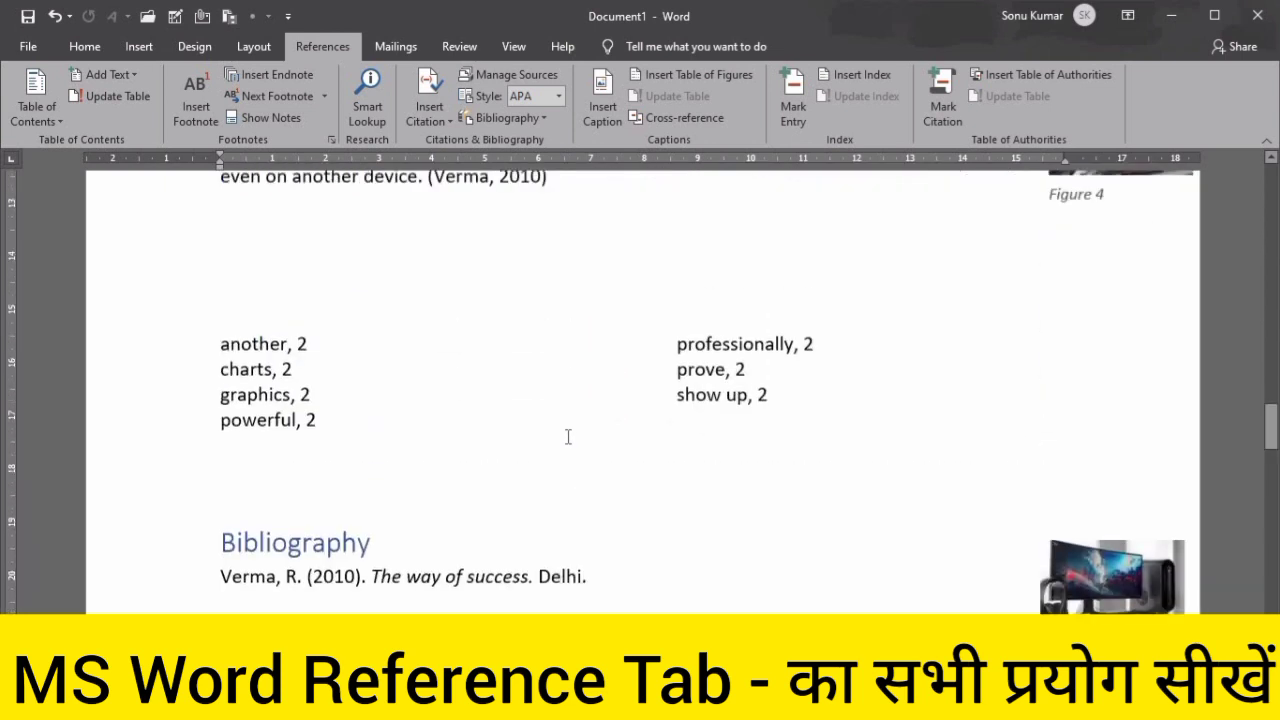
{"action": "left_click", "coordinate": [797, 415]}
{"action": "left_click", "coordinate": [680, 477]}
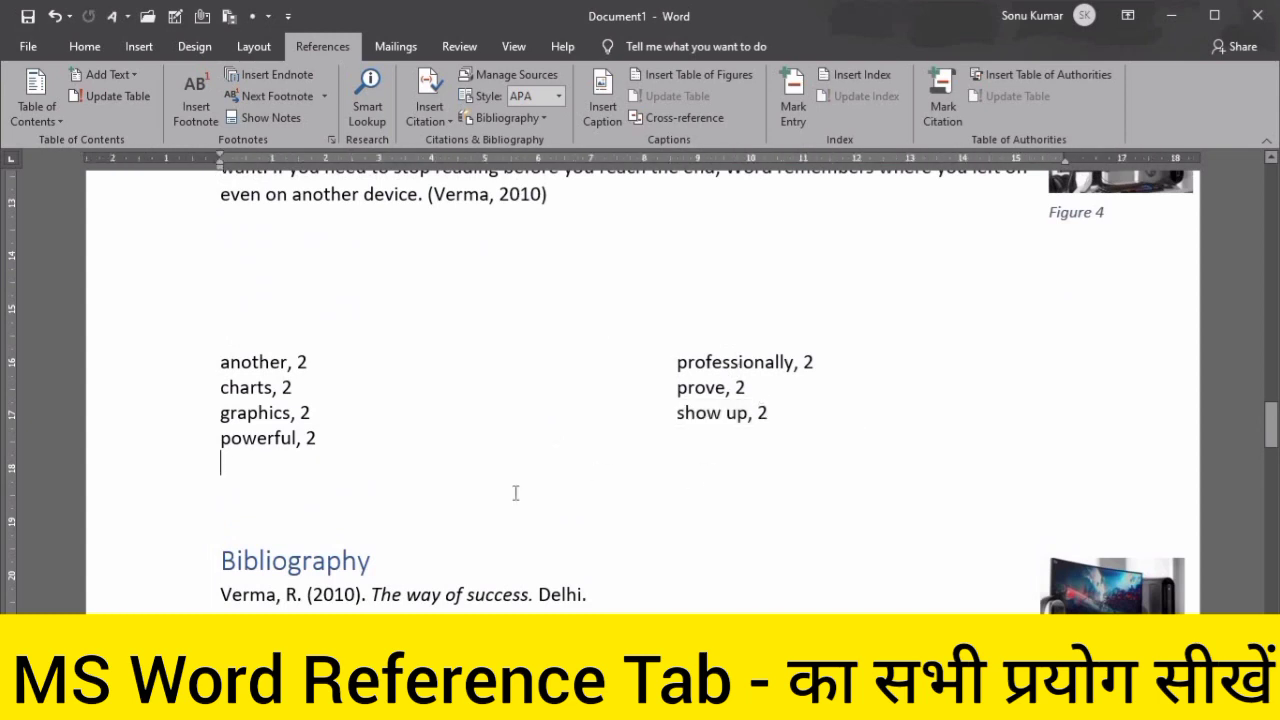
{"action": "key", "text": "Return"}
{"action": "key", "text": "Return"}
{"action": "key", "text": "Return"}
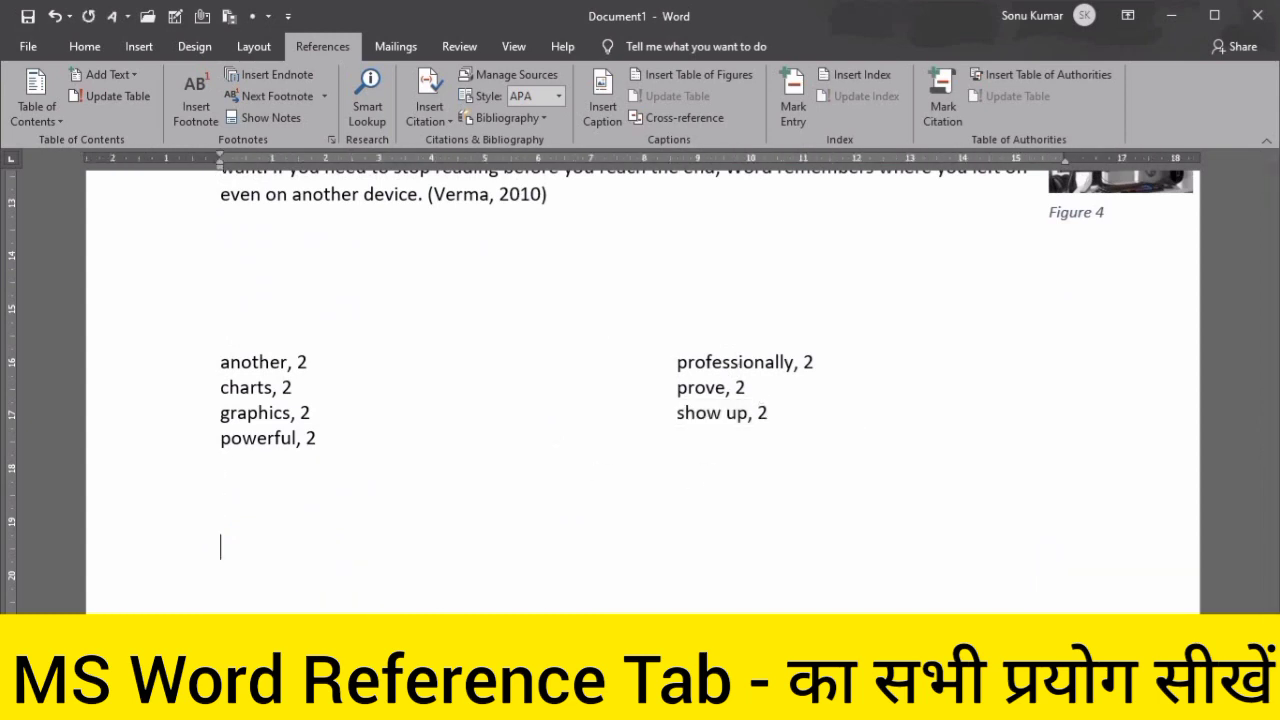
{"action": "scroll", "coordinate": [642, 400], "scroll_direction": "down", "scroll_amount": 1}
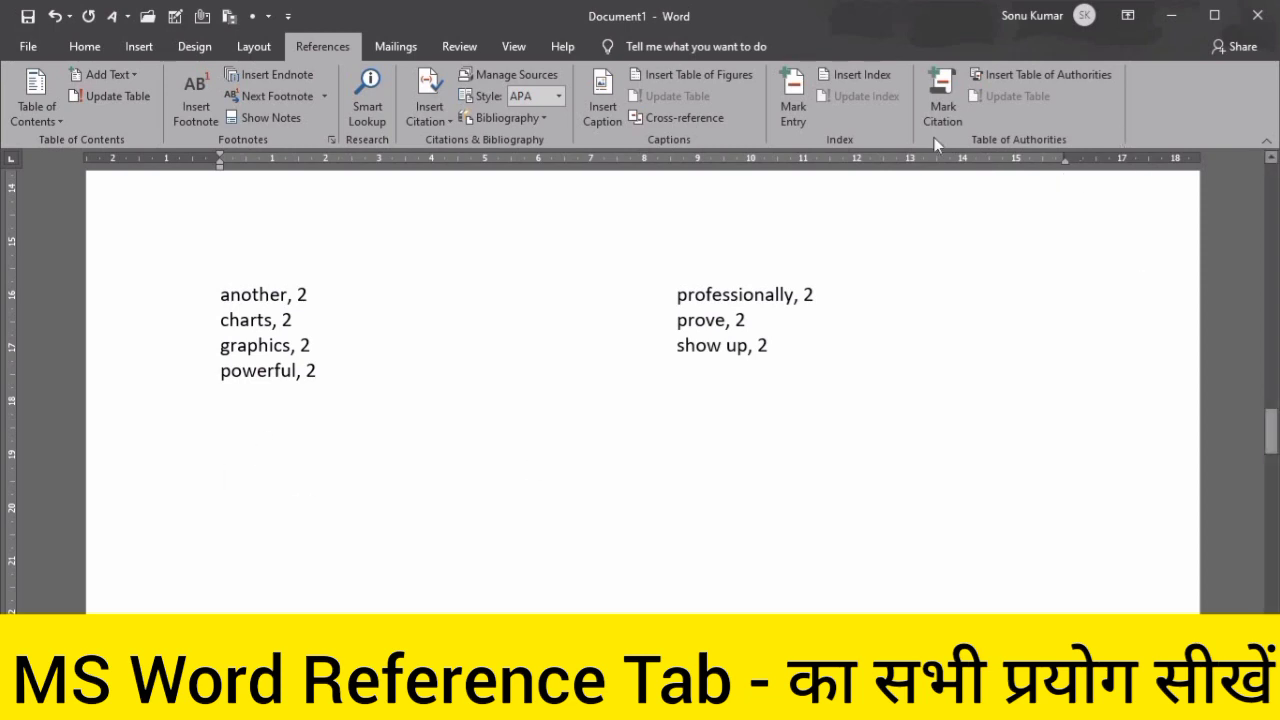
With Mark Citation open, mark the 2015 web-site citation as a Cases authority
{"action": "left_click", "coordinate": [941, 93]}
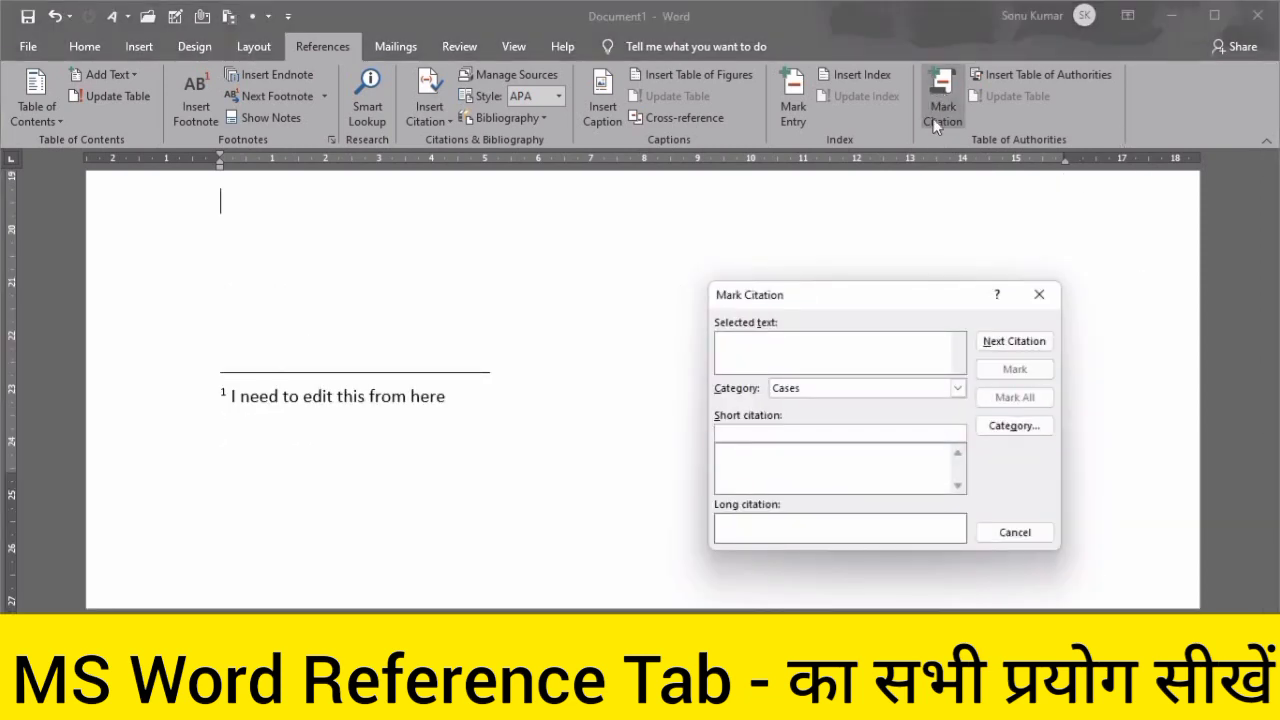
{"action": "left_click_drag", "start_coordinate": [840, 301], "coordinate": [926, 228]}
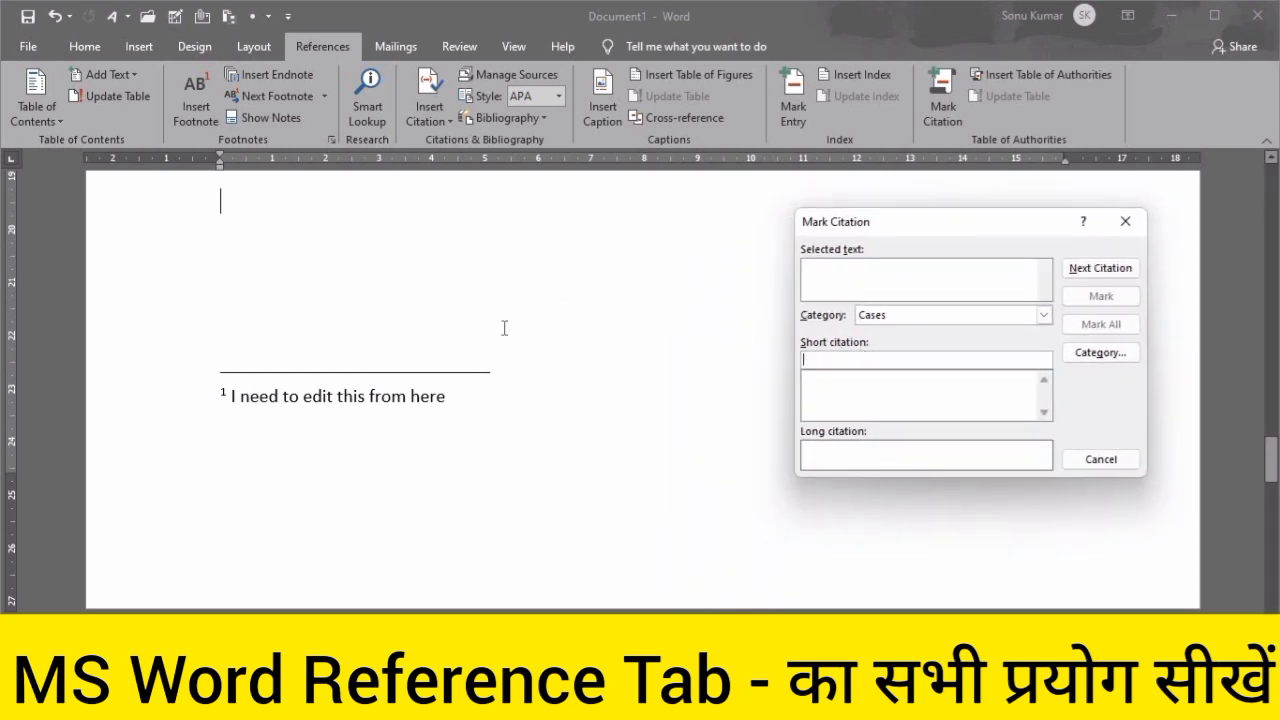
{"action": "scroll", "coordinate": [503, 329], "scroll_direction": "up", "scroll_amount": 10}
{"action": "scroll", "coordinate": [503, 329], "scroll_direction": "up", "scroll_amount": 8}
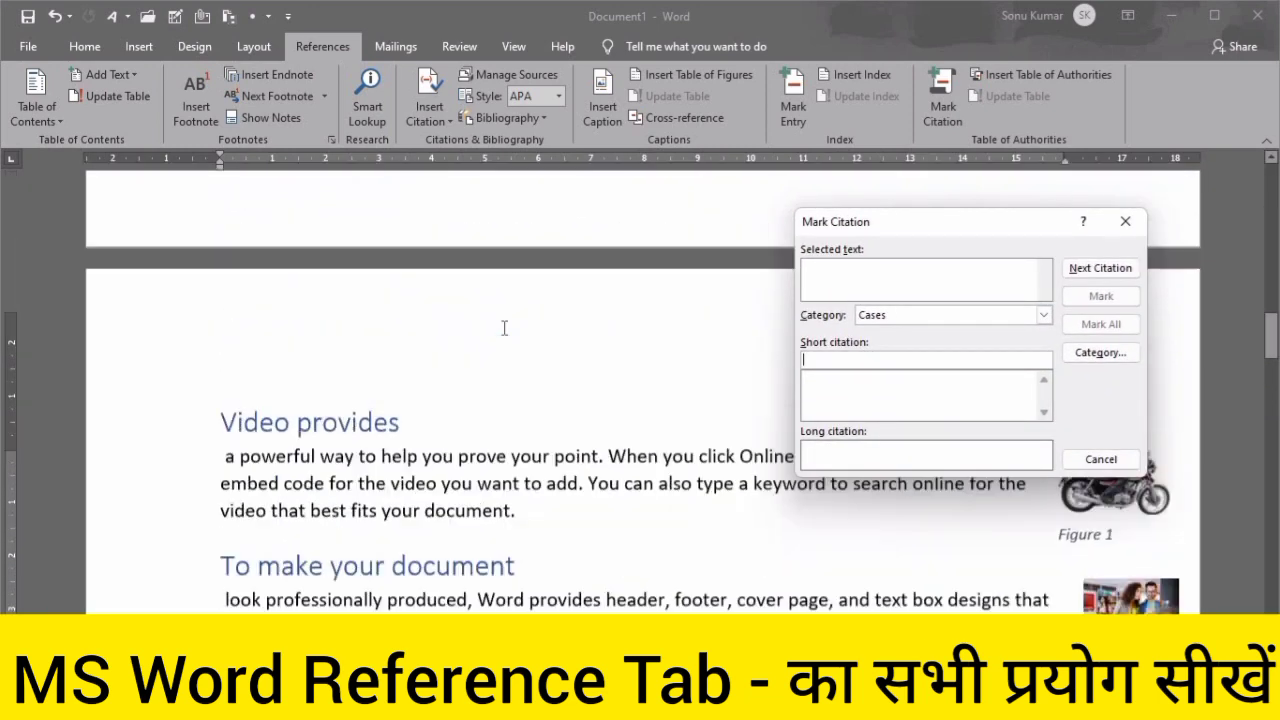
{"action": "scroll", "coordinate": [503, 330], "scroll_direction": "down", "scroll_amount": 3}
{"action": "scroll", "coordinate": [503, 329], "scroll_direction": "down", "scroll_amount": 3}
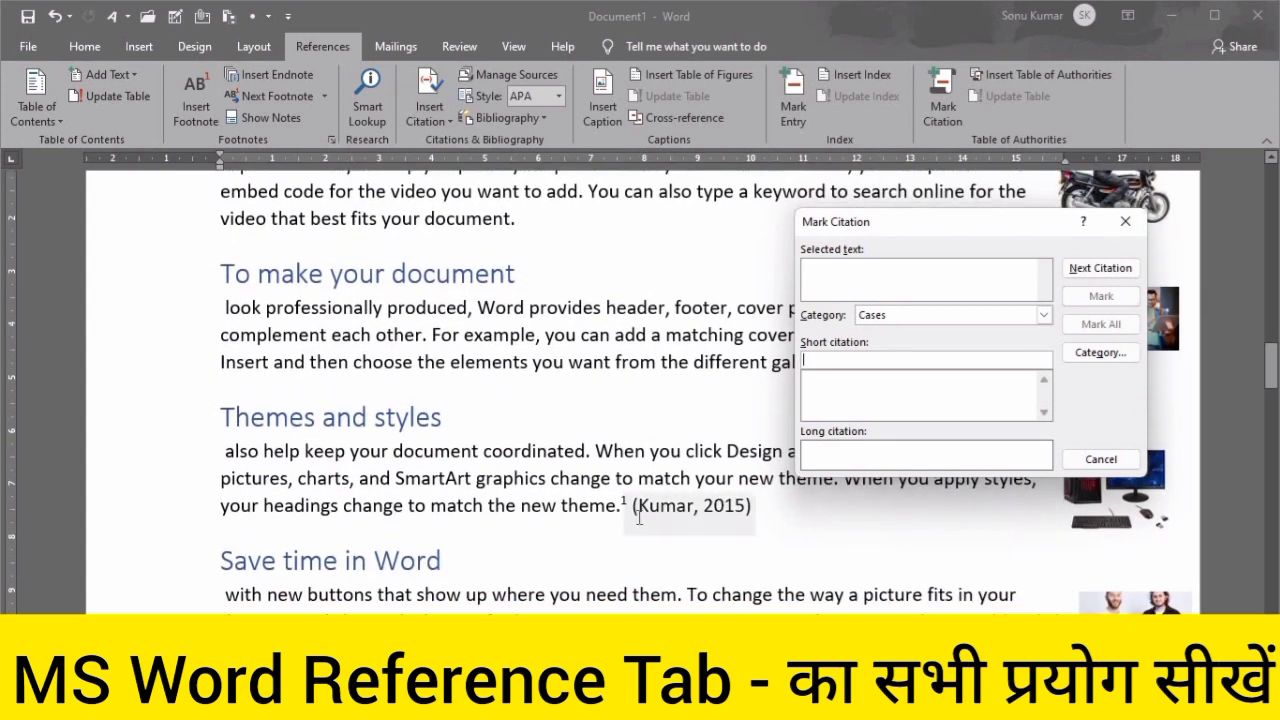
{"action": "left_click", "coordinate": [636, 506]}
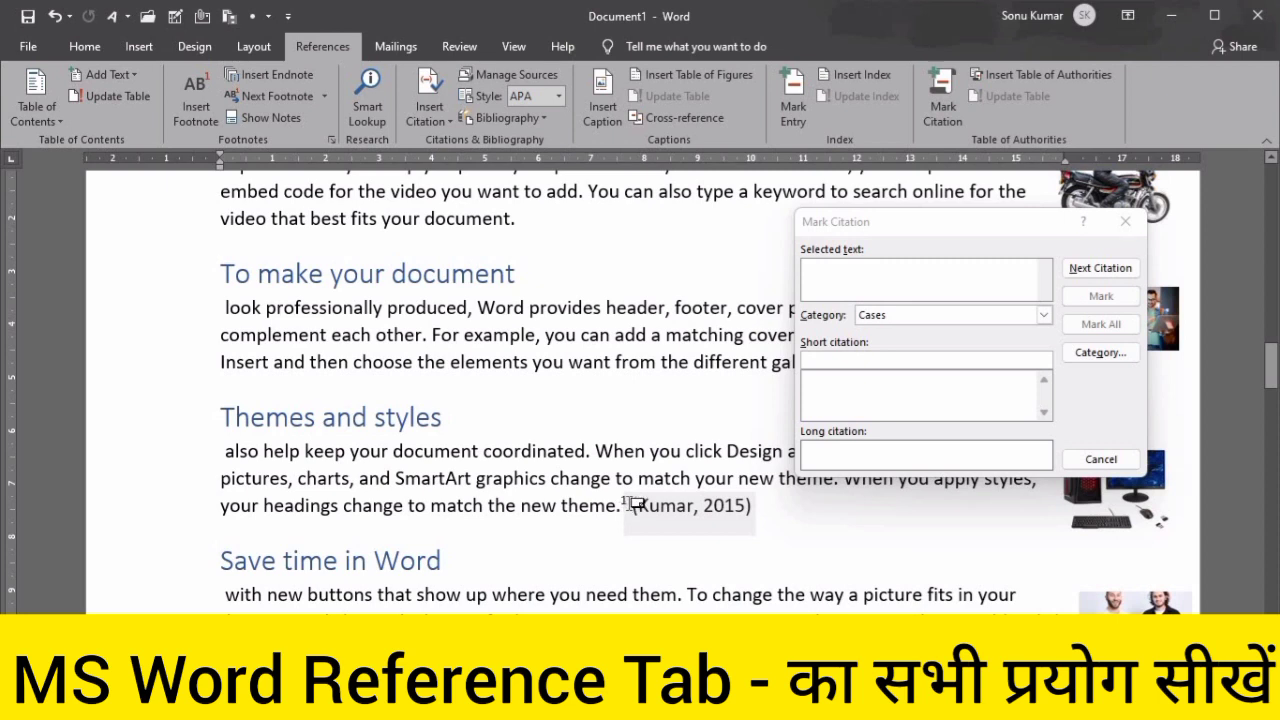
{"action": "left_click_drag", "start_coordinate": [636, 506], "coordinate": [730, 508]}
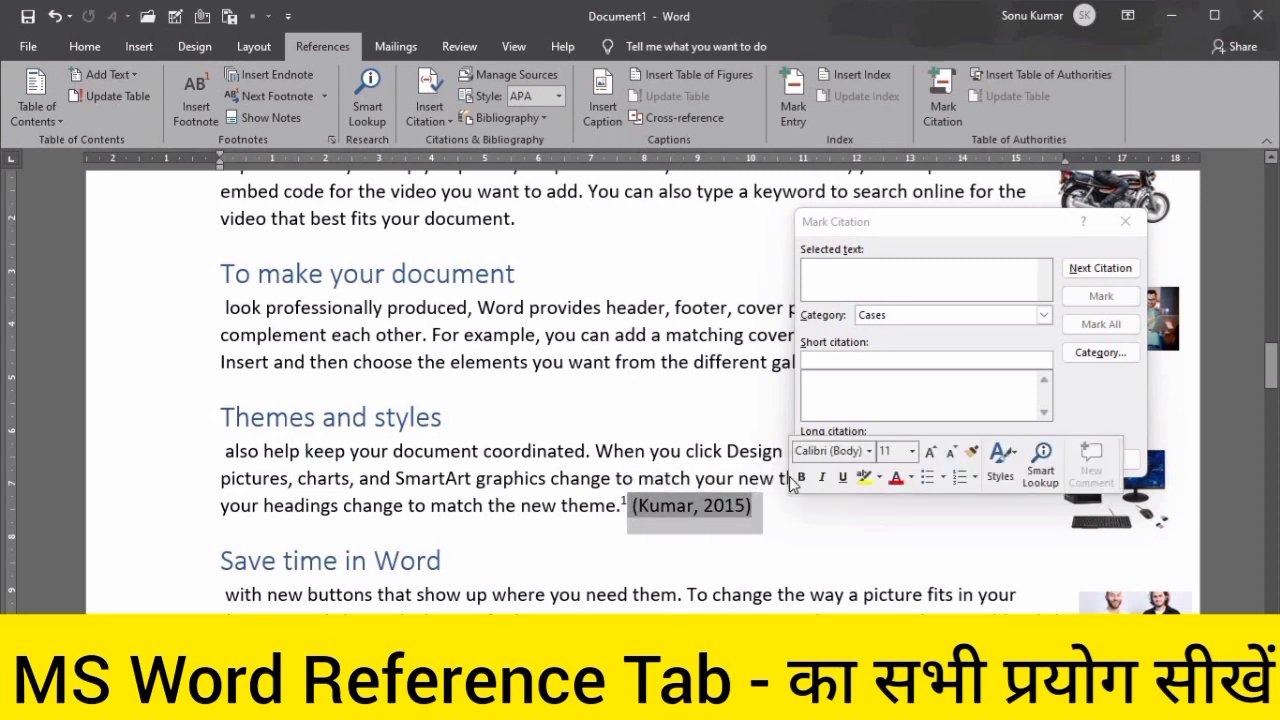
{"action": "left_click", "coordinate": [831, 360]}
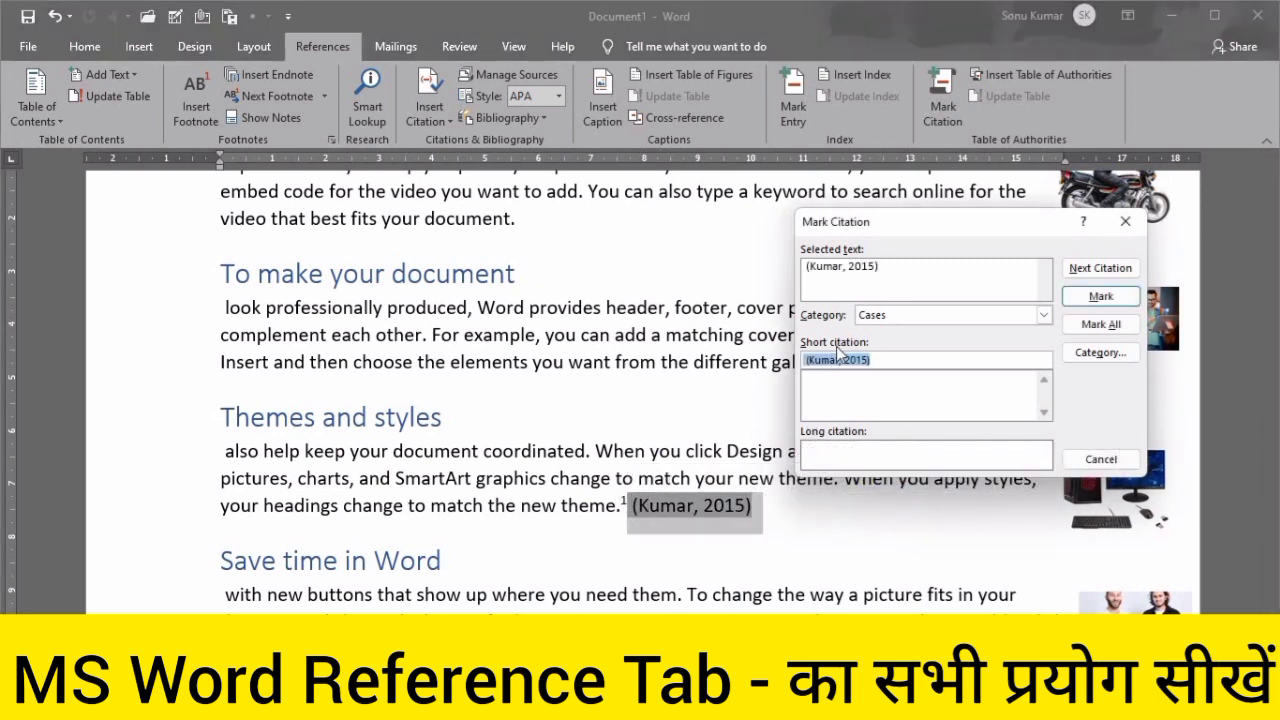
{"action": "left_click", "coordinate": [1101, 296]}
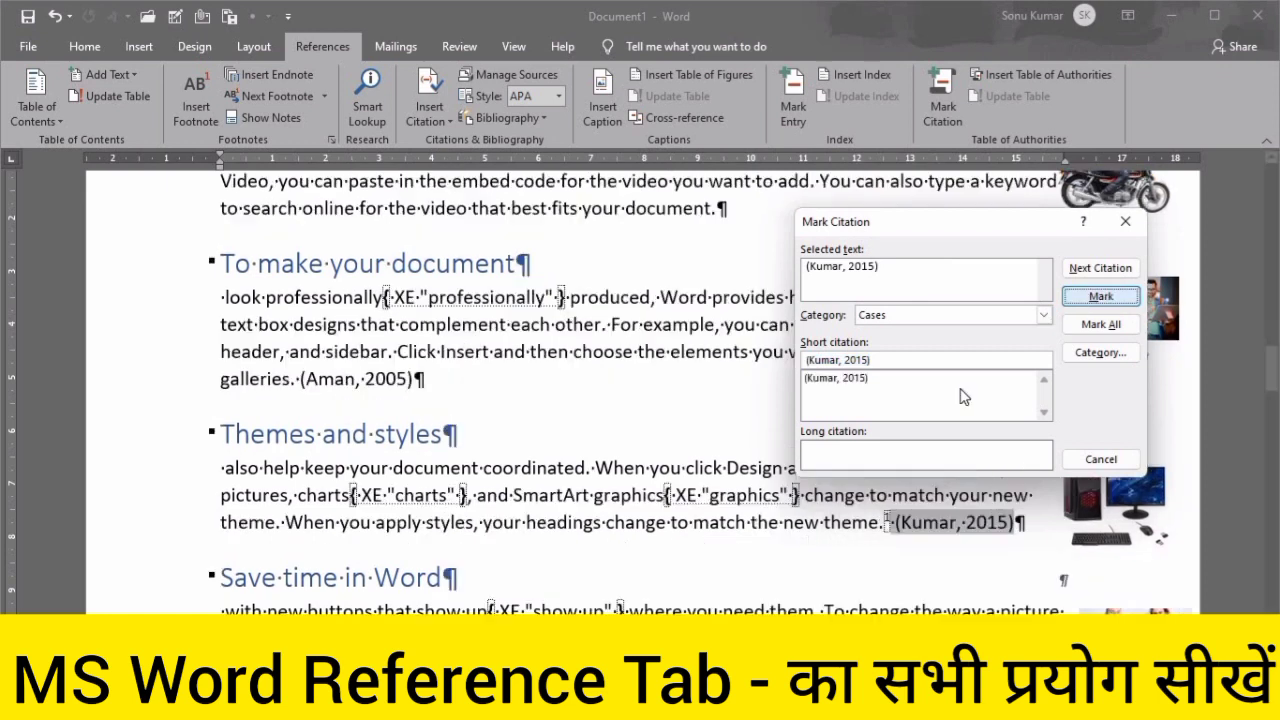
Mark the 2010 citation as a Cases authority too and close the dialog
{"action": "scroll", "coordinate": [604, 489], "scroll_direction": "down", "scroll_amount": 3}
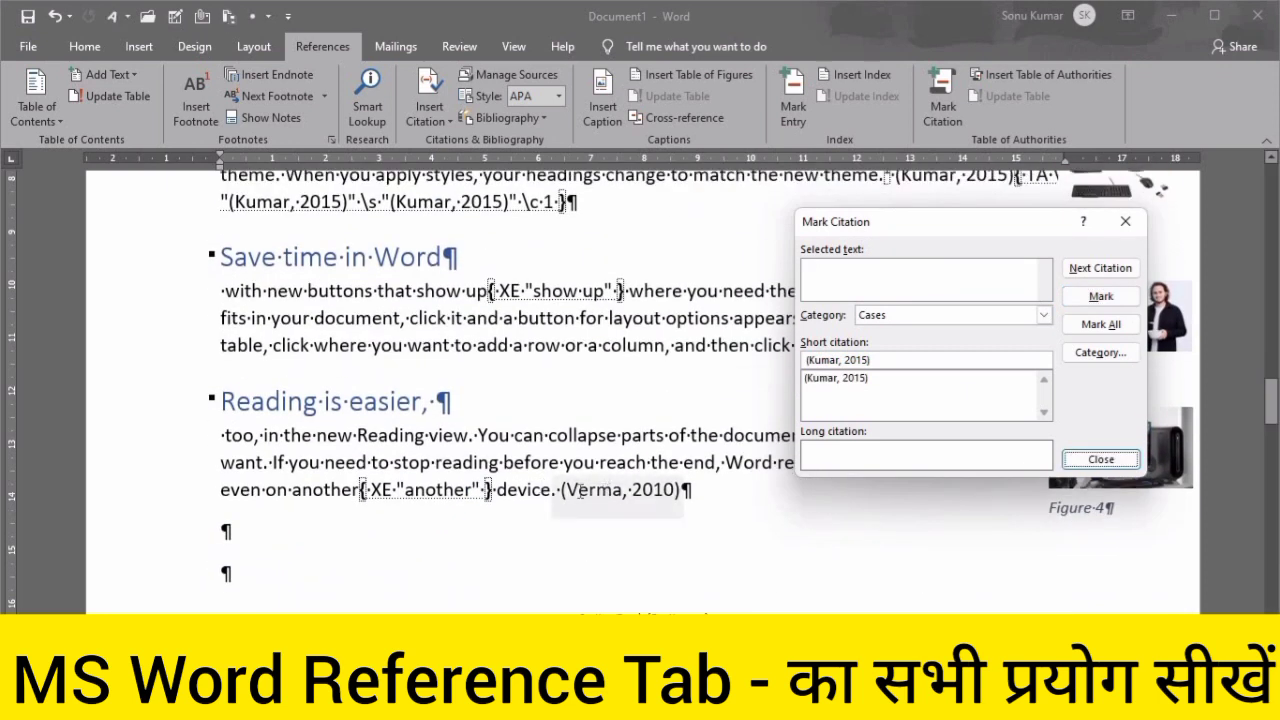
{"action": "key", "text": "Escape"}
{"action": "left_click_drag", "start_coordinate": [563, 490], "coordinate": [686, 490]}
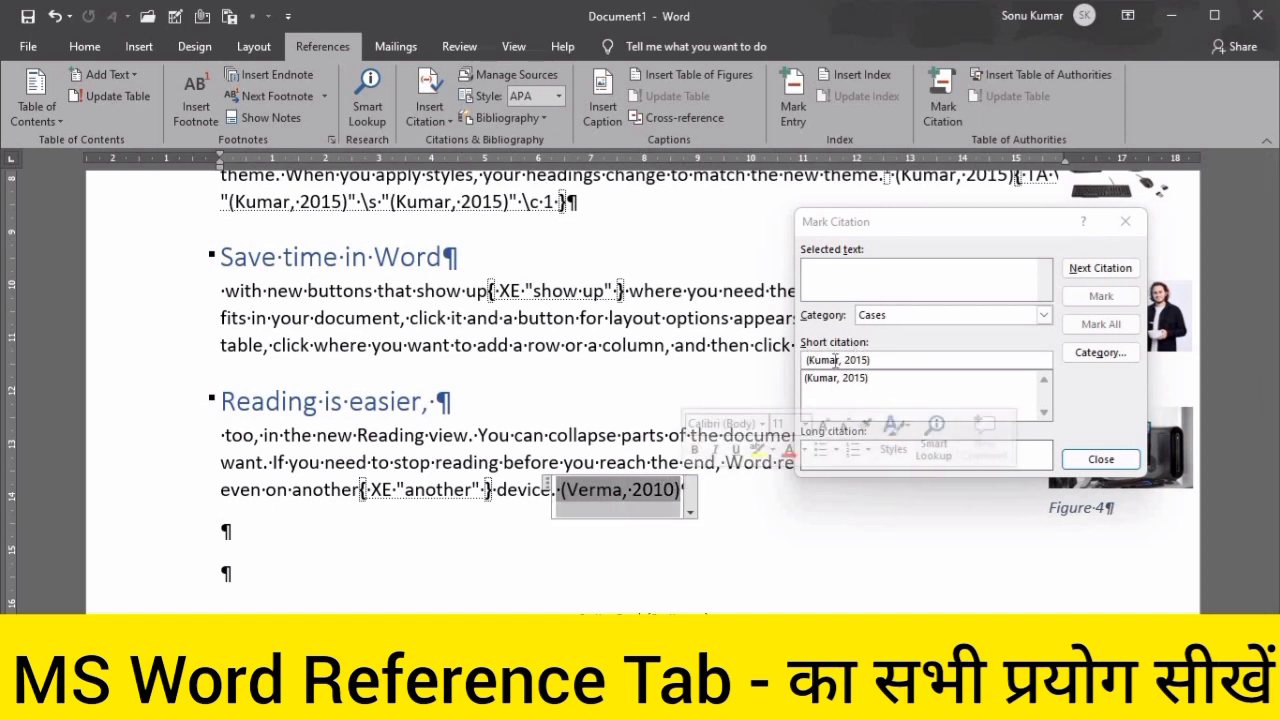
{"action": "left_click", "coordinate": [836, 356]}
{"action": "left_click", "coordinate": [1104, 298]}
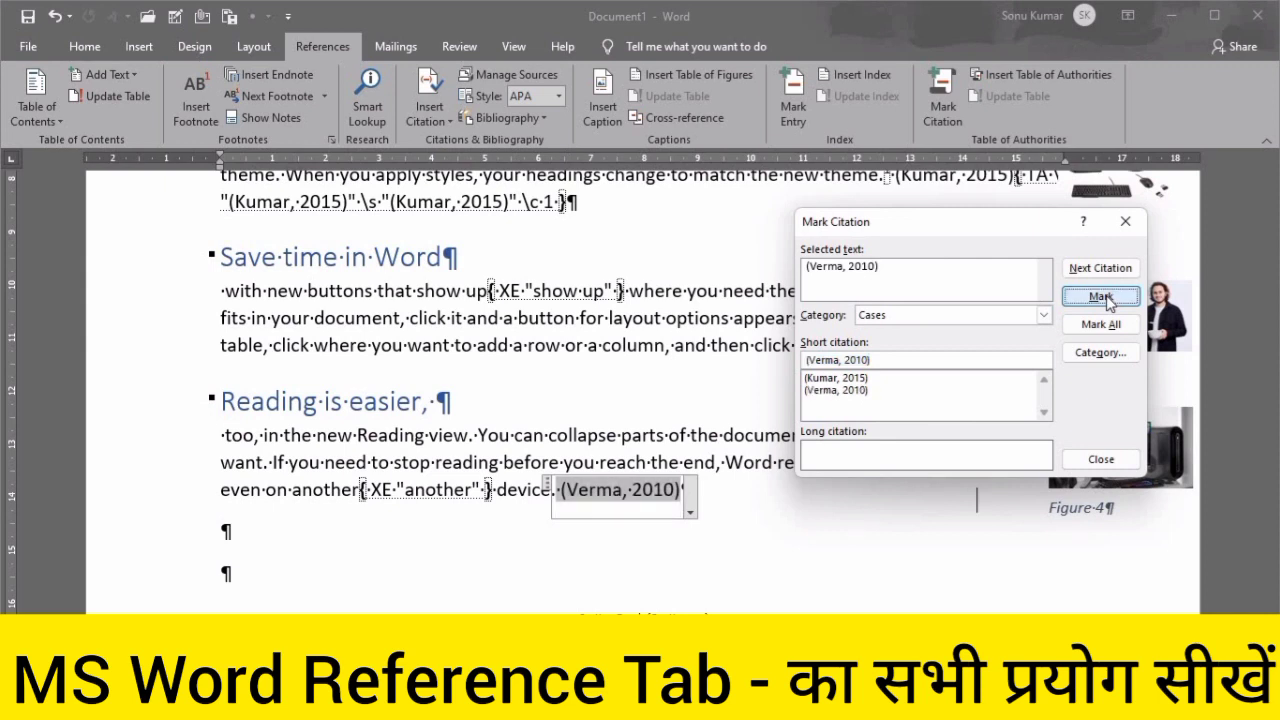
{"action": "left_click", "coordinate": [1104, 461]}
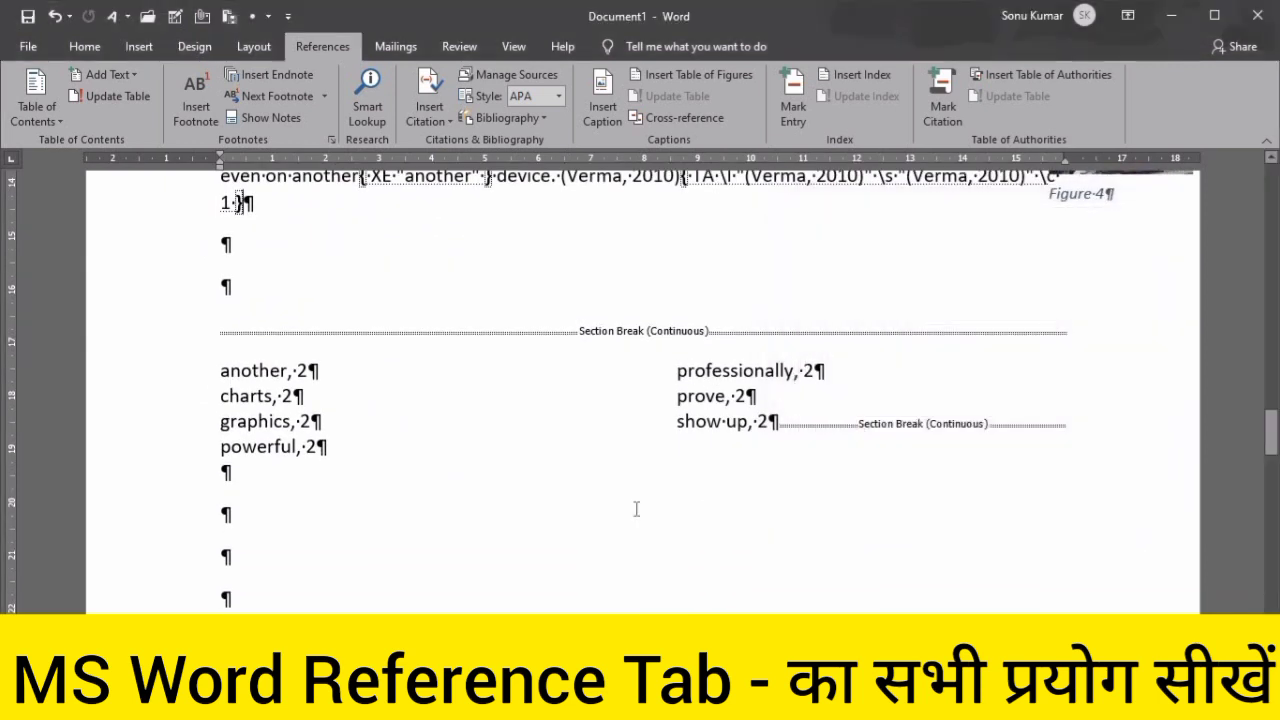
Hide formatting marks and insert the Cases table of authorities on the empty line below the text
{"action": "left_click", "coordinate": [84, 46]}
{"action": "left_click", "coordinate": [608, 86]}
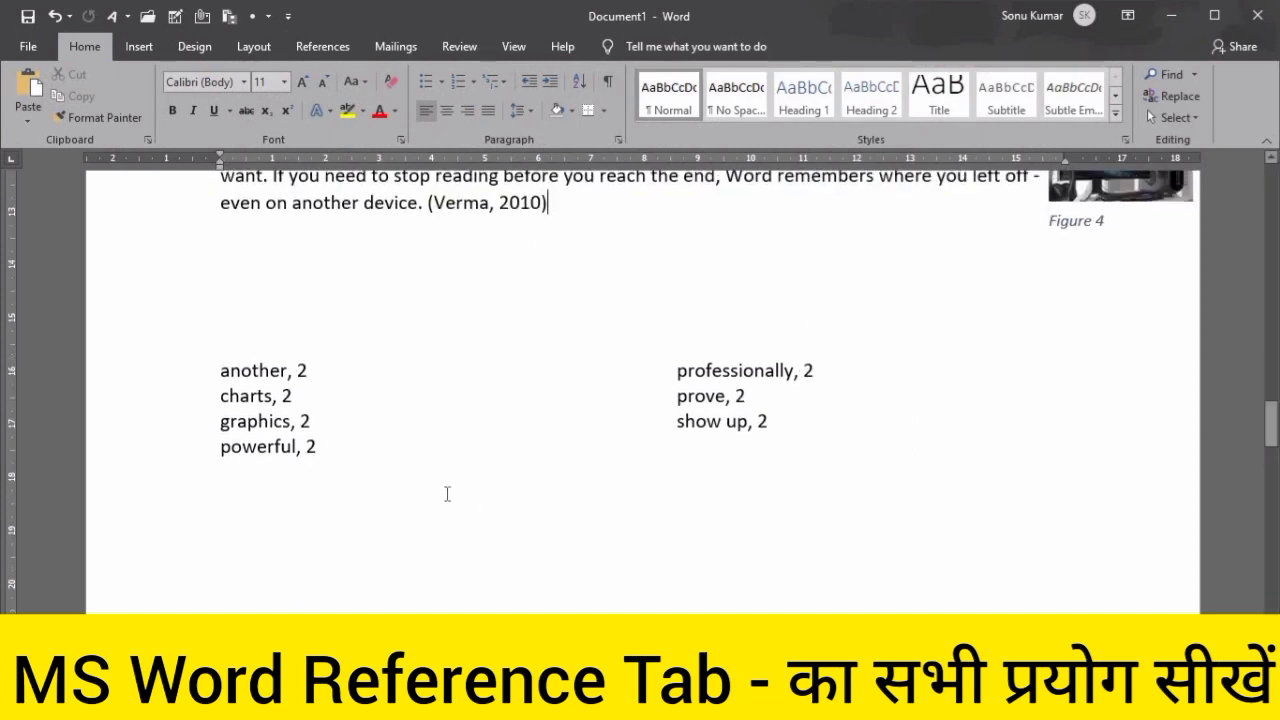
{"action": "left_click", "coordinate": [302, 298]}
{"action": "left_click", "coordinate": [322, 46]}
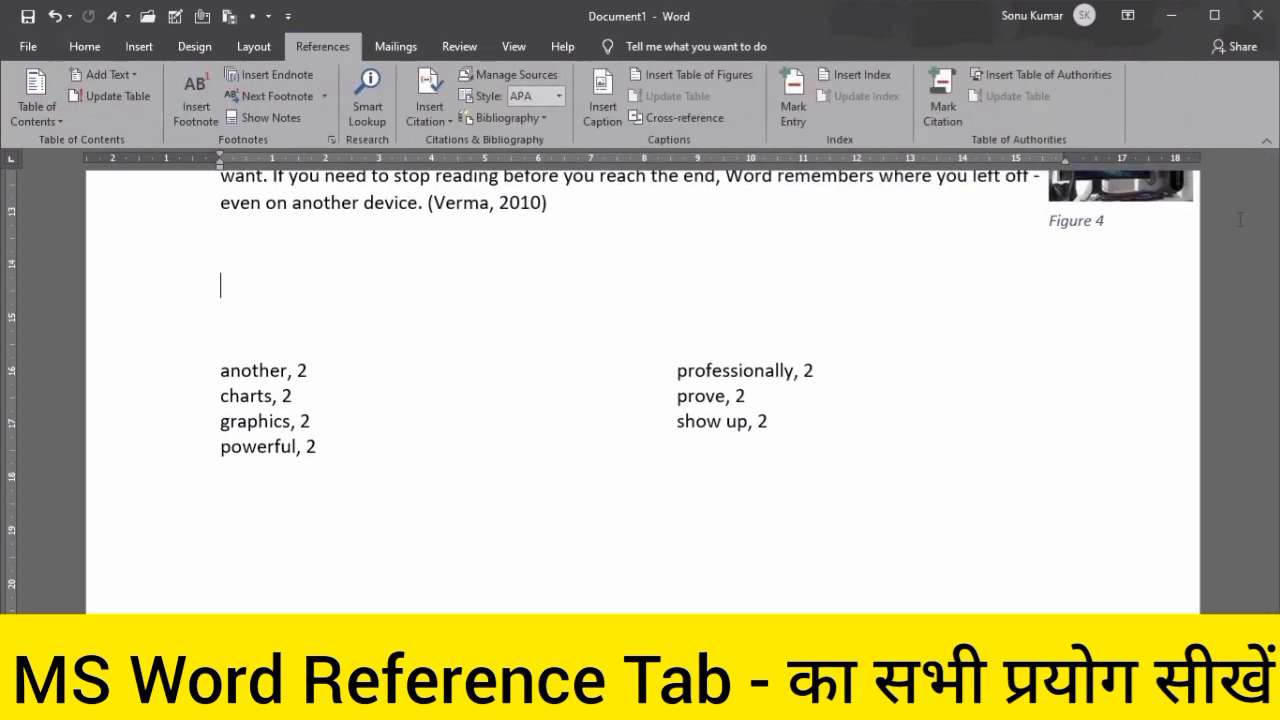
{"action": "left_click", "coordinate": [1070, 81]}
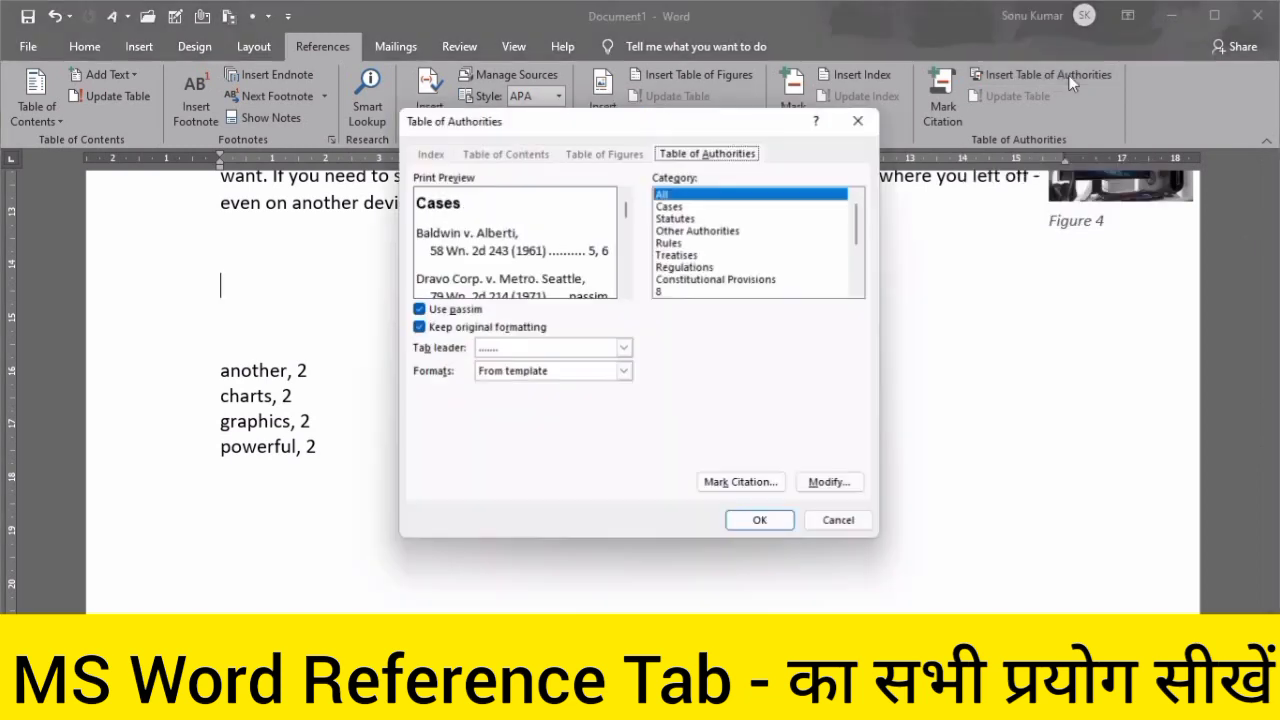
{"action": "left_click", "coordinate": [755, 525]}
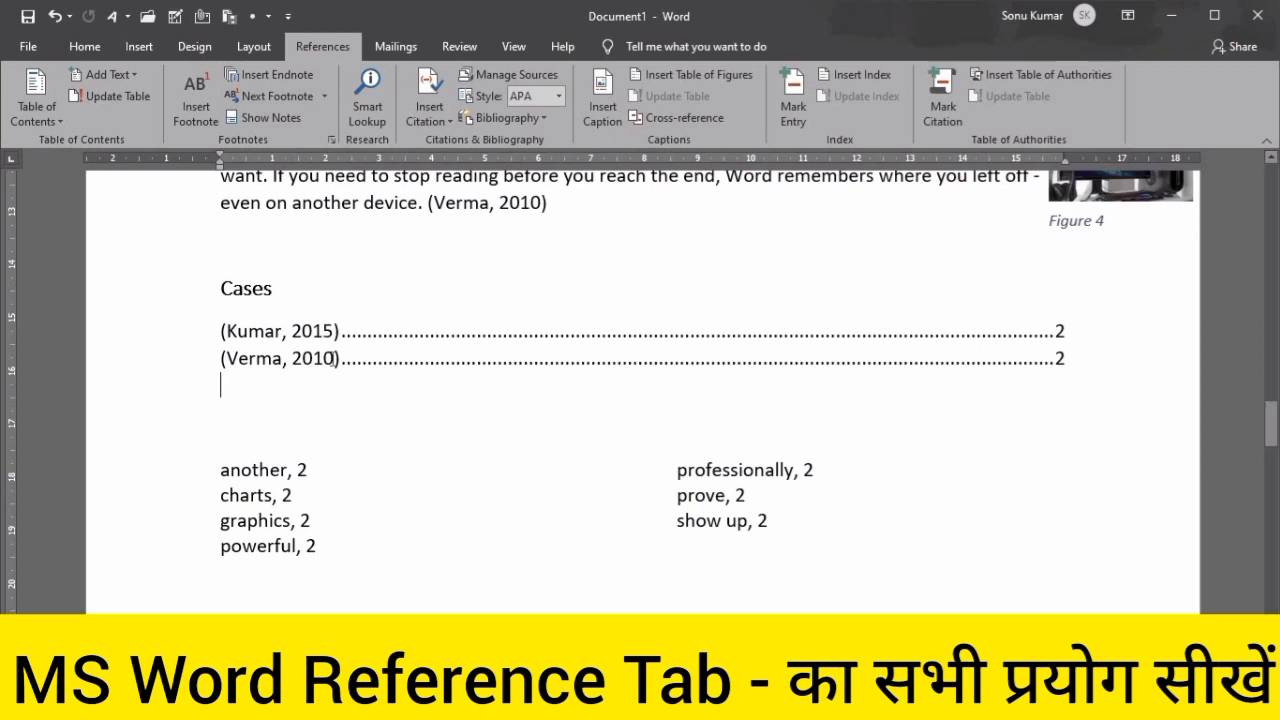
{"action": "left_click", "coordinate": [256, 362]}
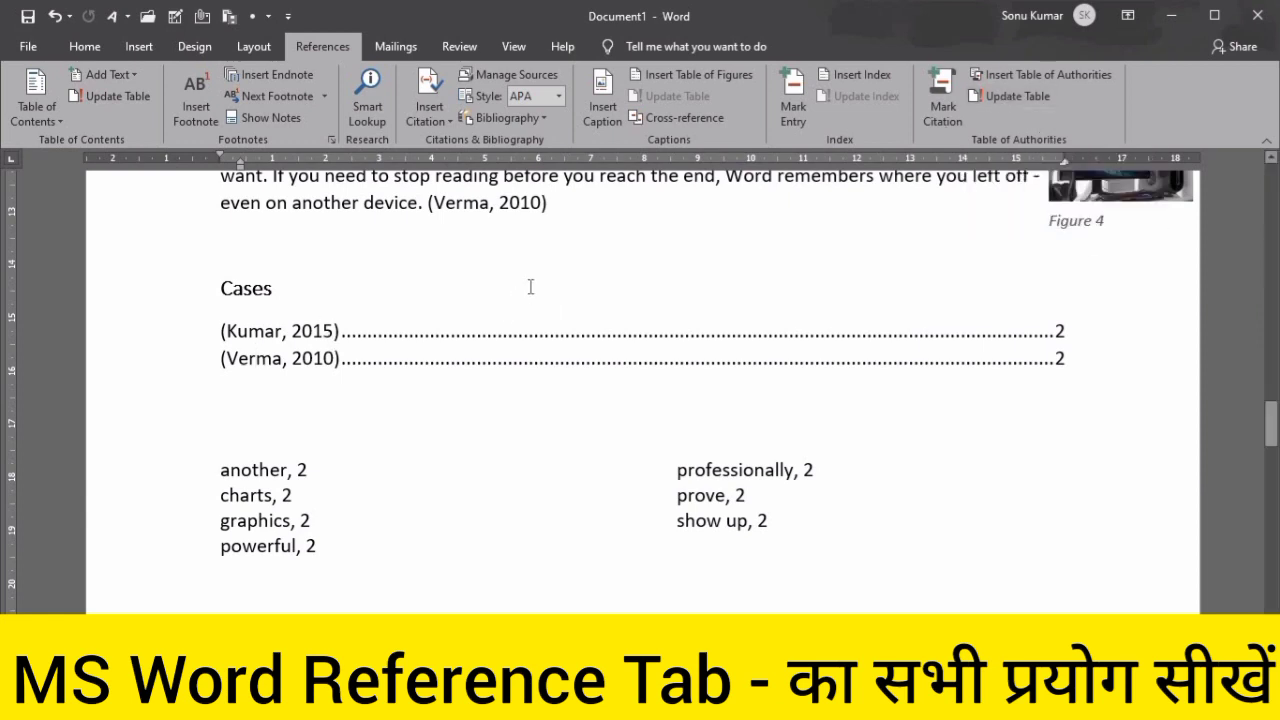
{"action": "scroll", "coordinate": [530, 287], "scroll_direction": "up", "scroll_amount": 1}
{"action": "scroll", "coordinate": [530, 287], "scroll_direction": "up", "scroll_amount": 2}
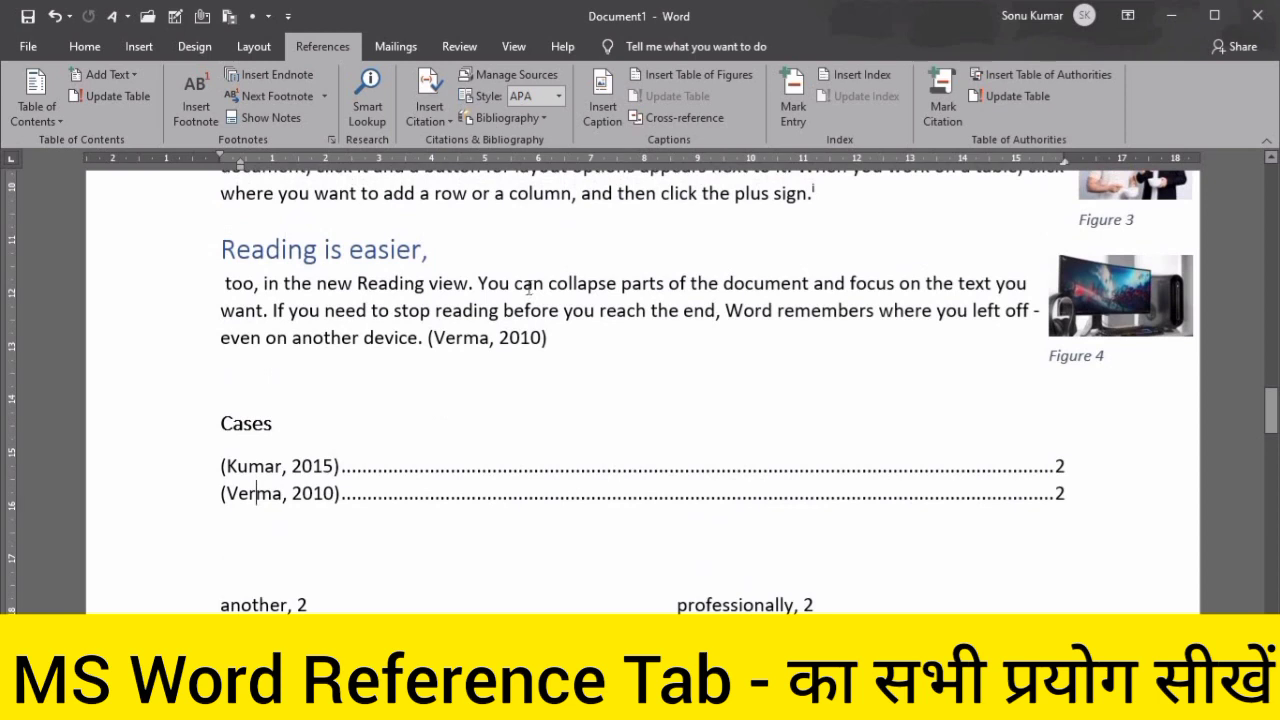
{"action": "scroll", "coordinate": [530, 287], "scroll_direction": "up", "scroll_amount": 3}
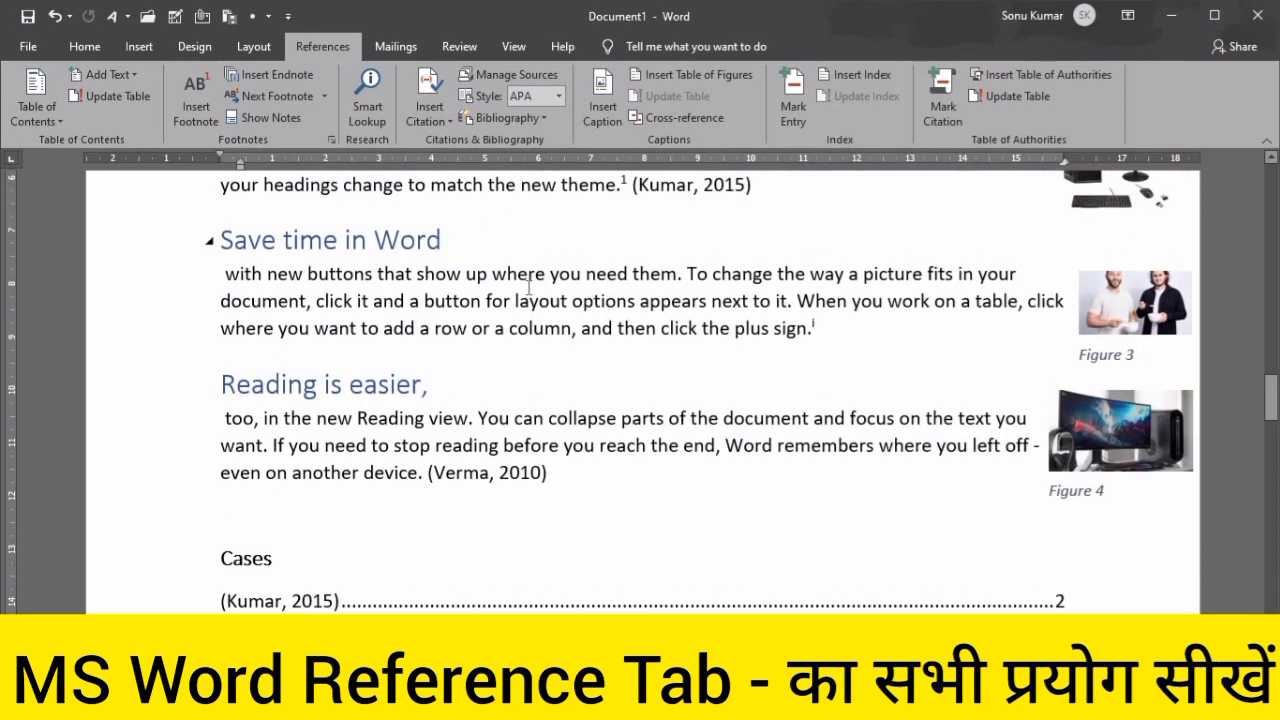
{"action": "scroll", "coordinate": [530, 287], "scroll_direction": "up", "scroll_amount": 2}
{"action": "scroll", "coordinate": [529, 287], "scroll_direction": "up", "scroll_amount": 7}
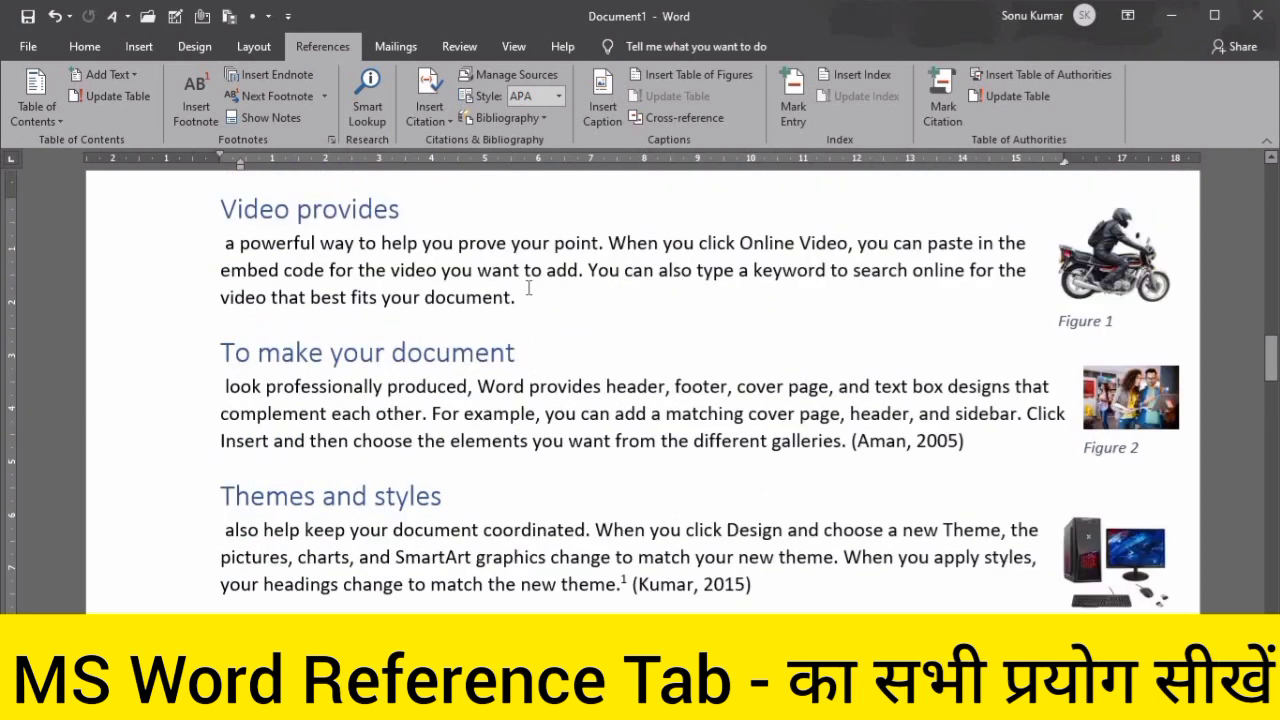
{"action": "scroll", "coordinate": [529, 287], "scroll_direction": "up", "scroll_amount": 5}
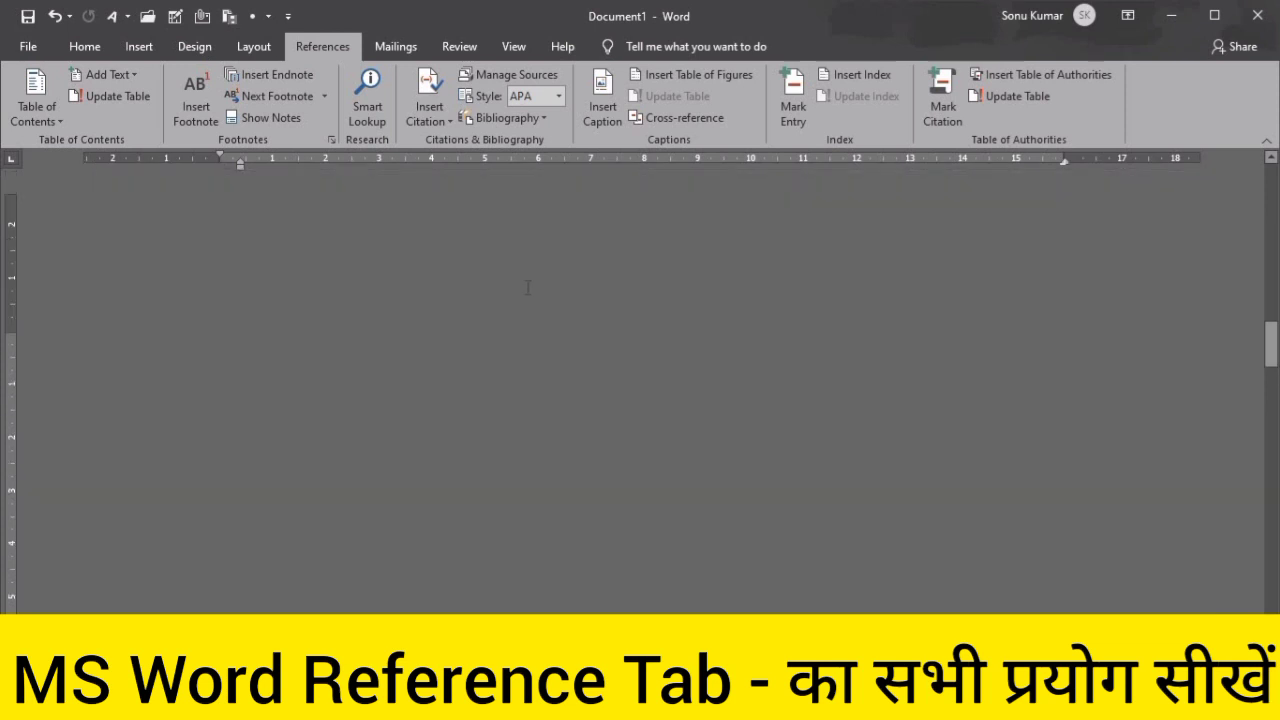
{"action": "scroll", "coordinate": [528, 288], "scroll_direction": "down", "scroll_amount": 5}
{"action": "scroll", "coordinate": [528, 288], "scroll_direction": "down", "scroll_amount": 1}
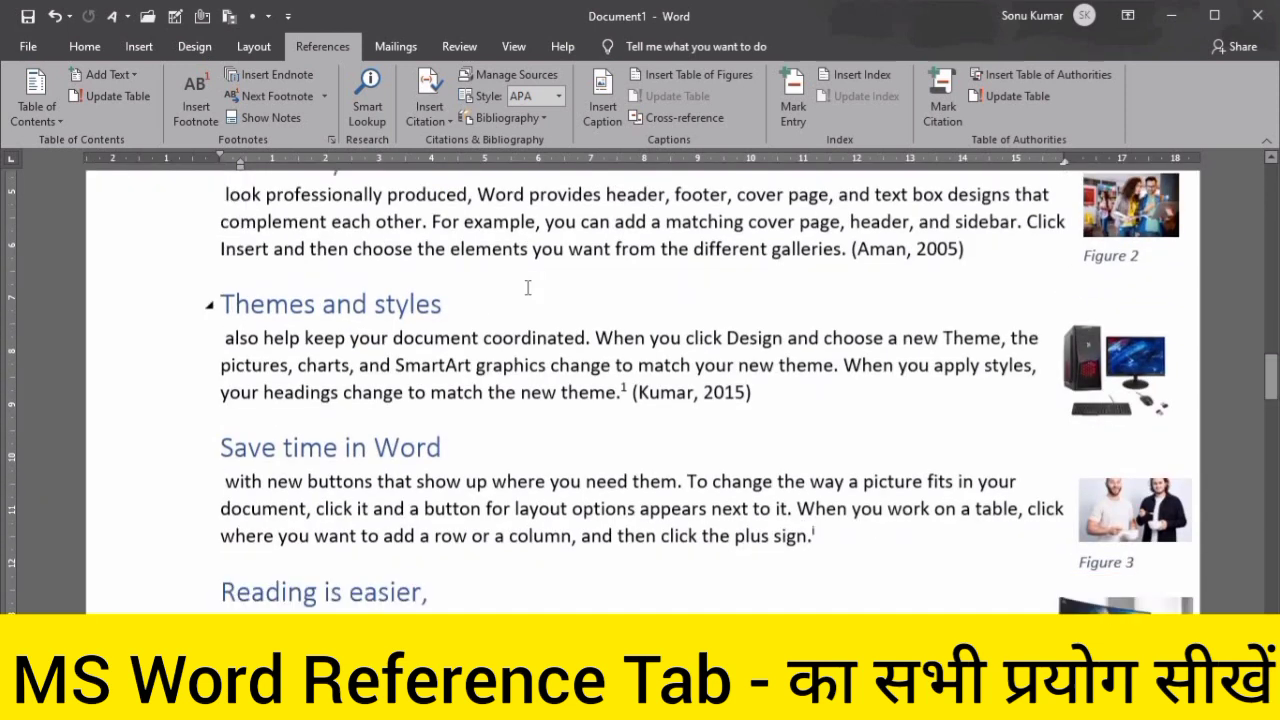
{"action": "scroll", "coordinate": [520, 232], "scroll_direction": "down", "scroll_amount": 8}
{"action": "scroll", "coordinate": [520, 230], "scroll_direction": "up", "scroll_amount": 3}
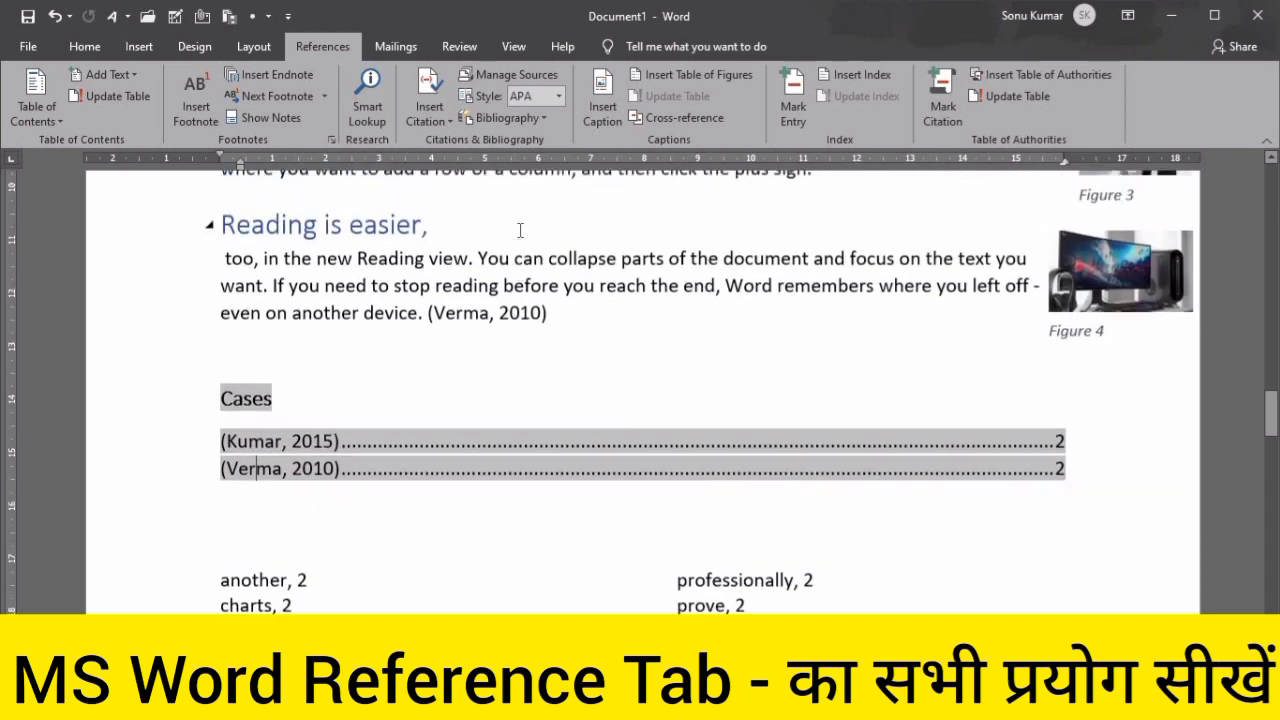
{"action": "scroll", "coordinate": [543, 285], "scroll_direction": "up", "scroll_amount": 6}
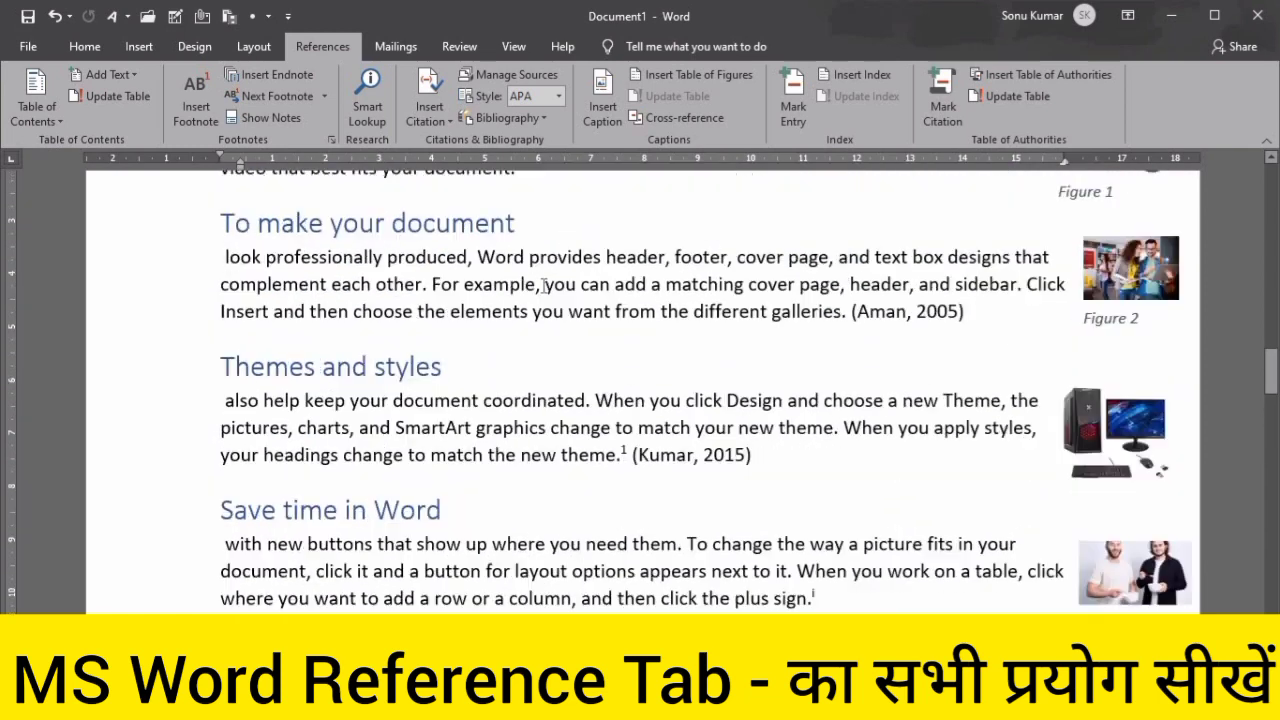
{"action": "left_click", "coordinate": [896, 311]}
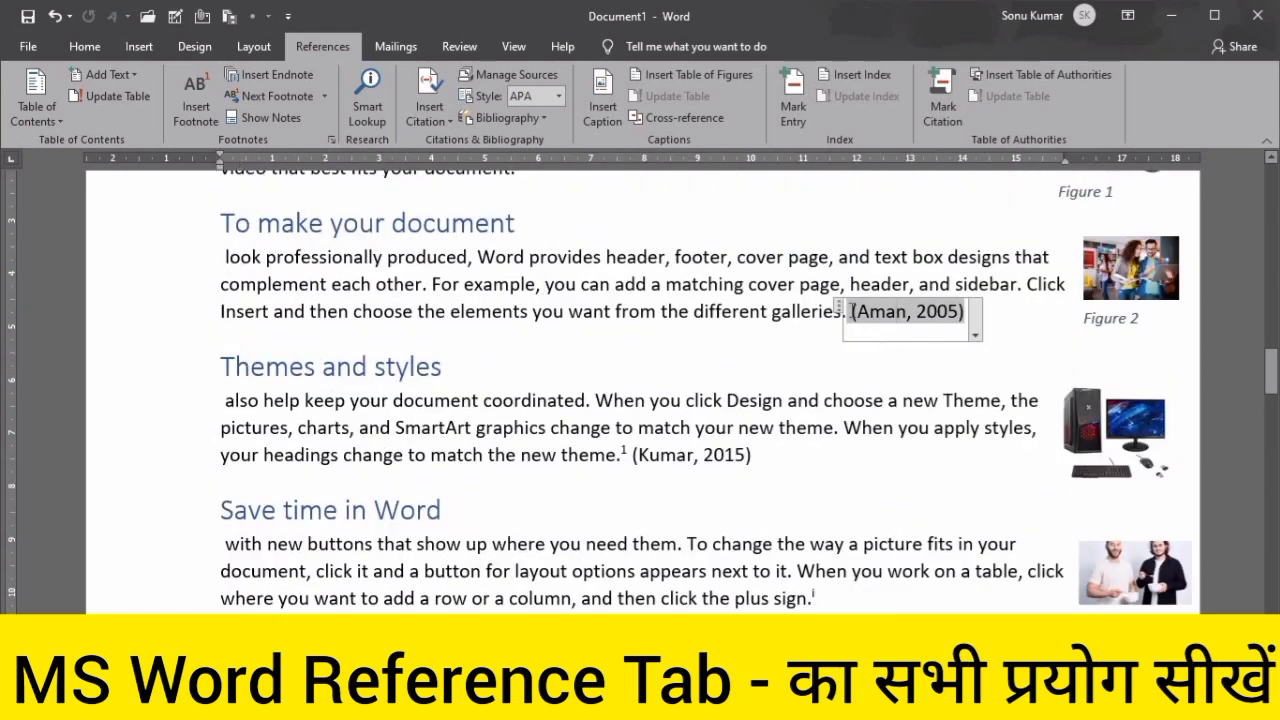
{"action": "left_click_drag", "start_coordinate": [852, 311], "coordinate": [970, 313]}
{"action": "left_click", "coordinate": [896, 367]}
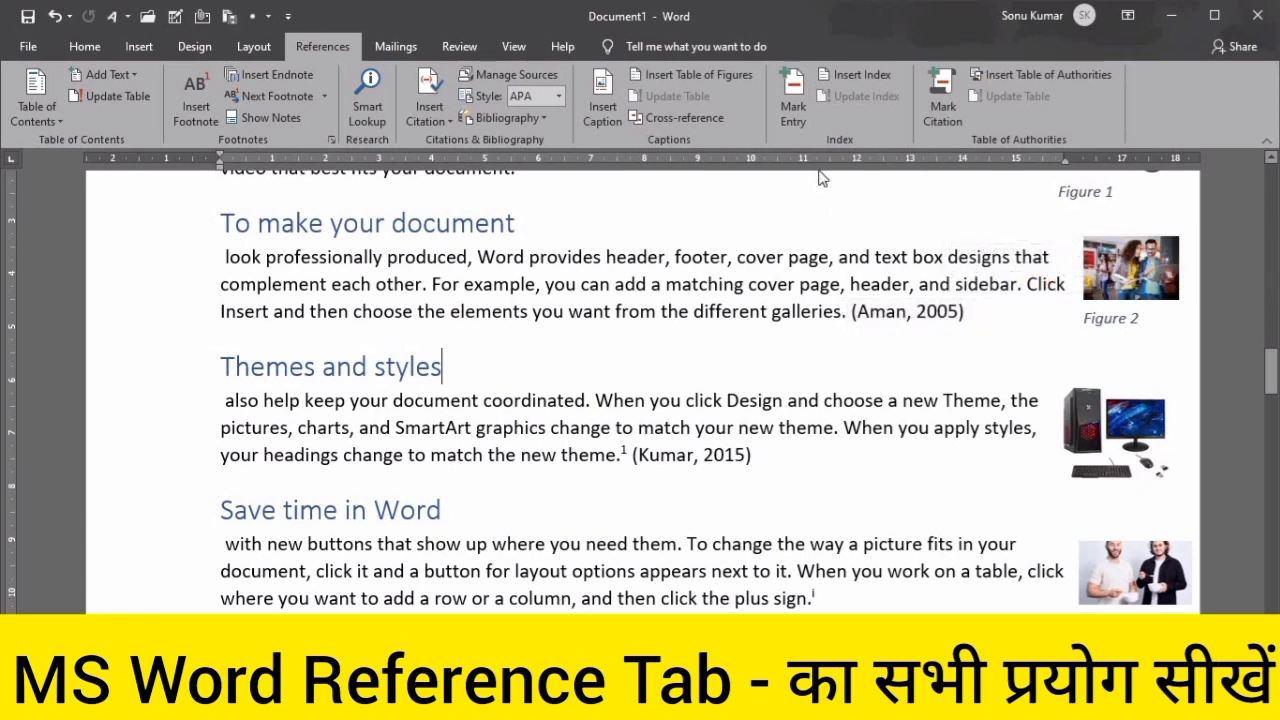
Select the 2005 book citation, mark it as a Cases authority, and close the marking window
{"action": "left_click", "coordinate": [950, 104]}
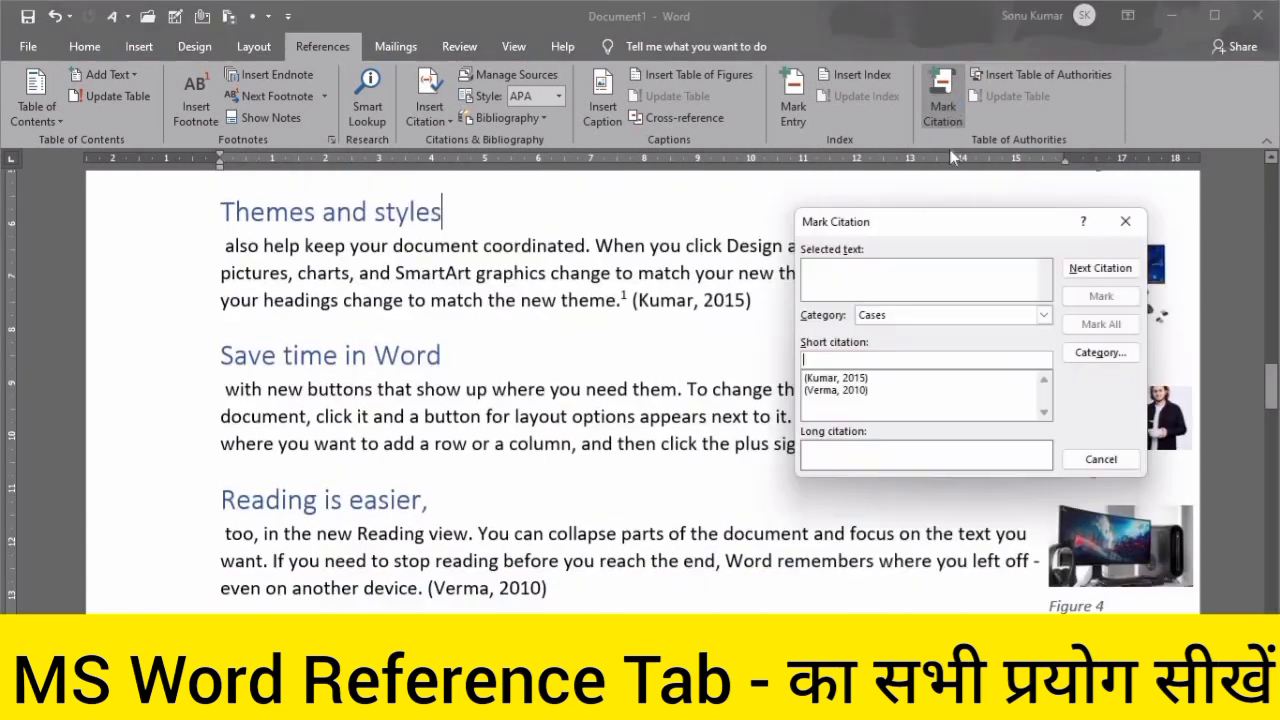
{"action": "left_click_drag", "start_coordinate": [886, 225], "coordinate": [478, 205]}
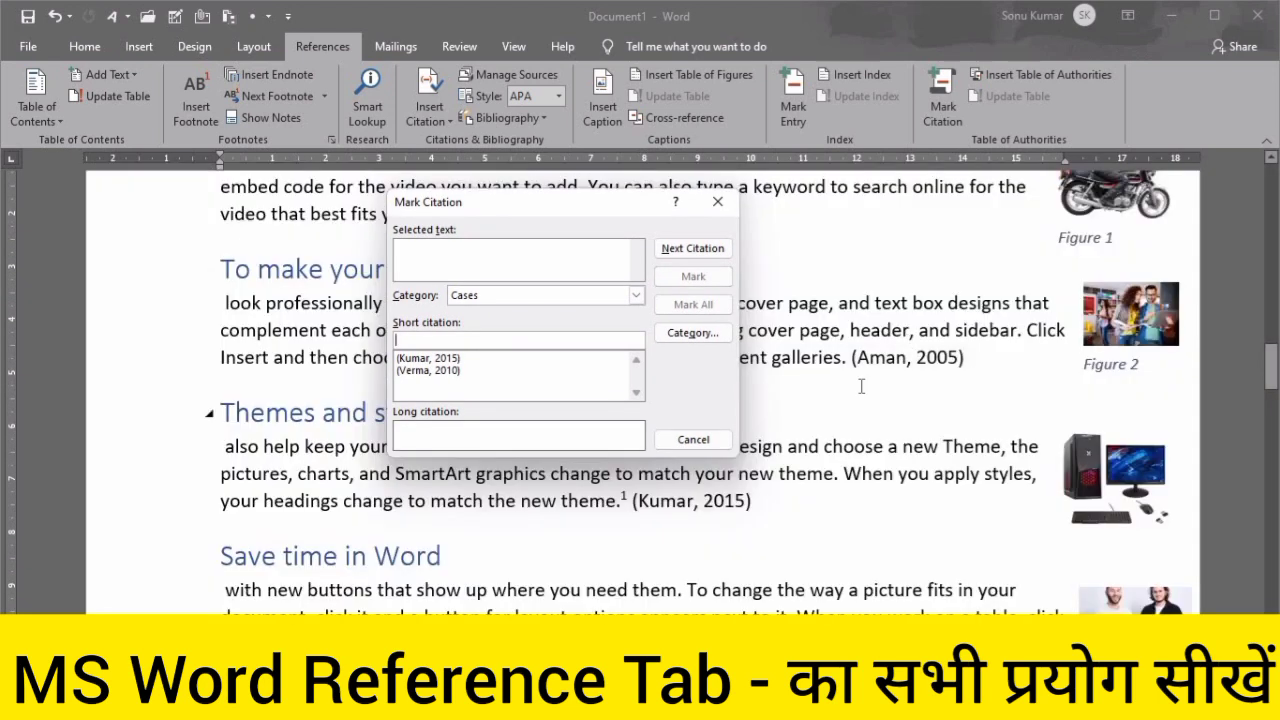
{"action": "left_click", "coordinate": [848, 357]}
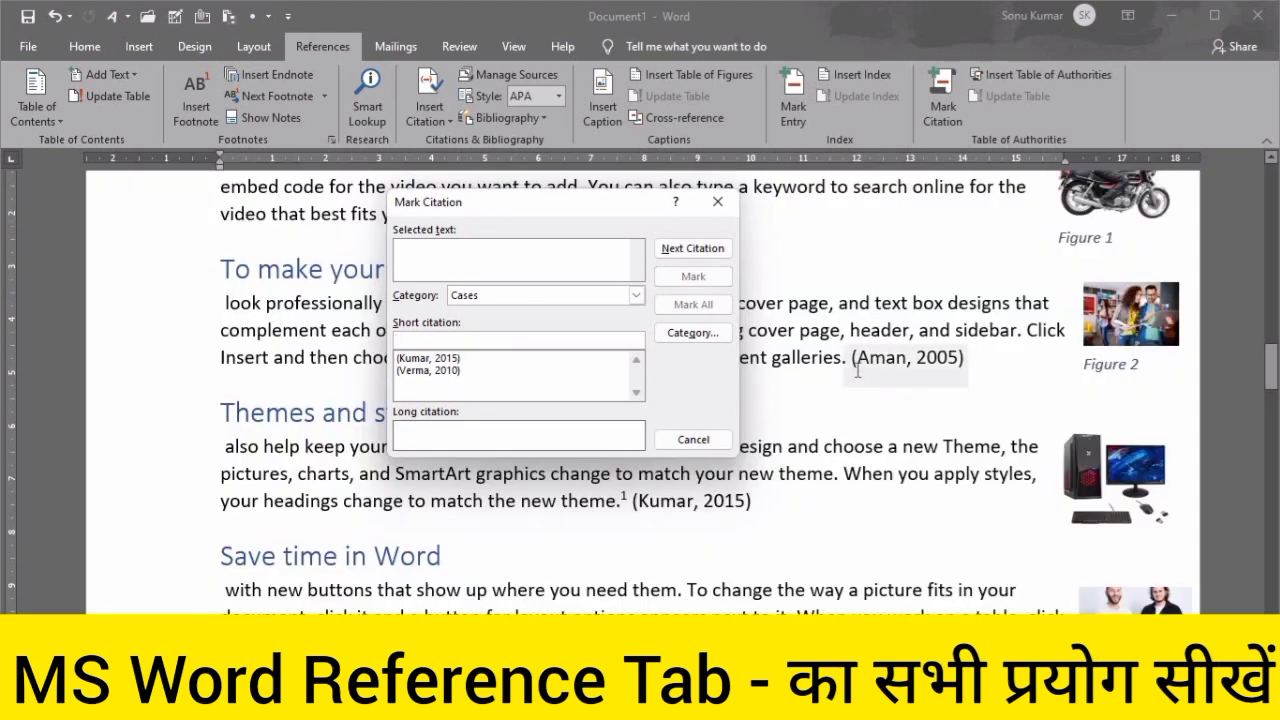
{"action": "left_click_drag", "start_coordinate": [848, 357], "coordinate": [966, 358]}
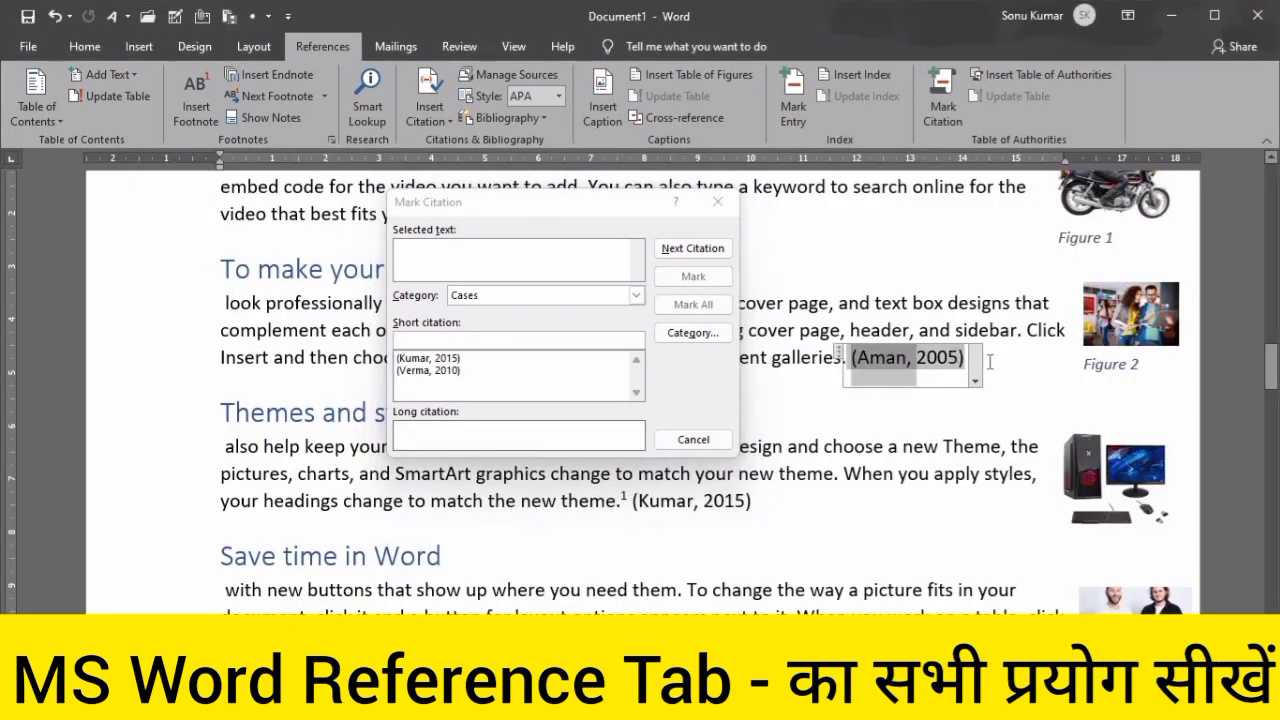
{"action": "left_click", "coordinate": [460, 340]}
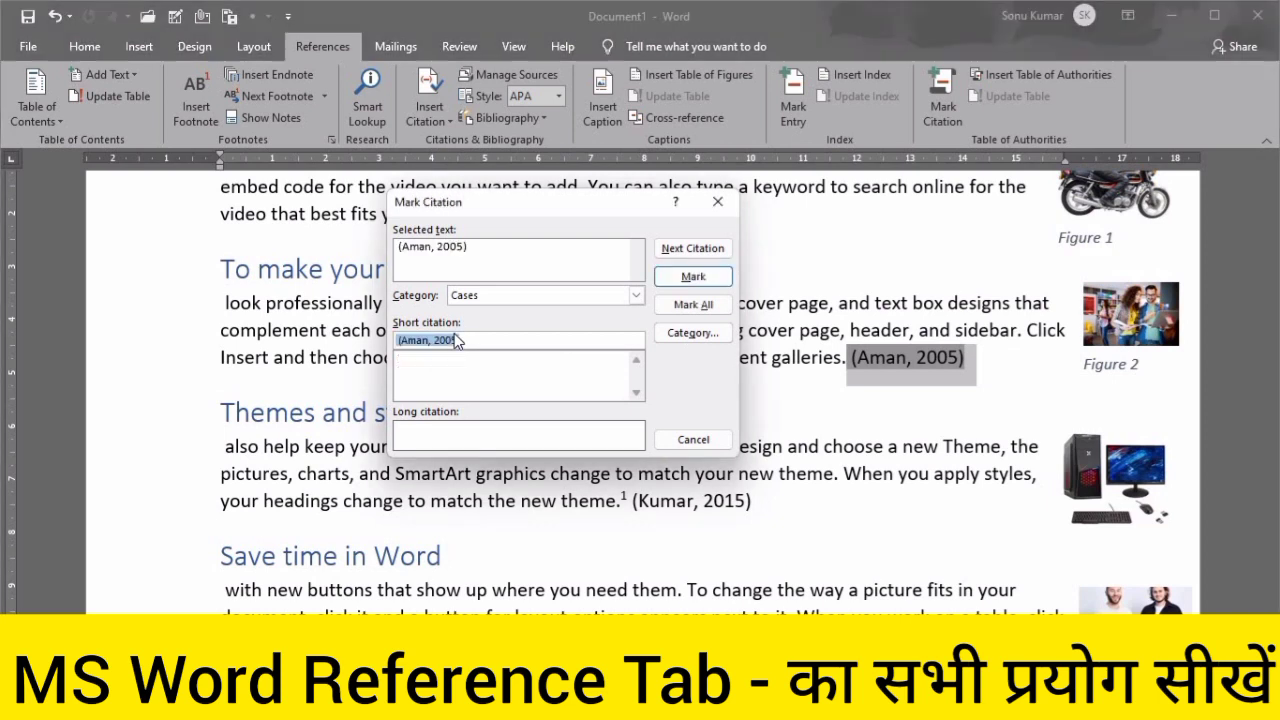
{"action": "left_click", "coordinate": [692, 277]}
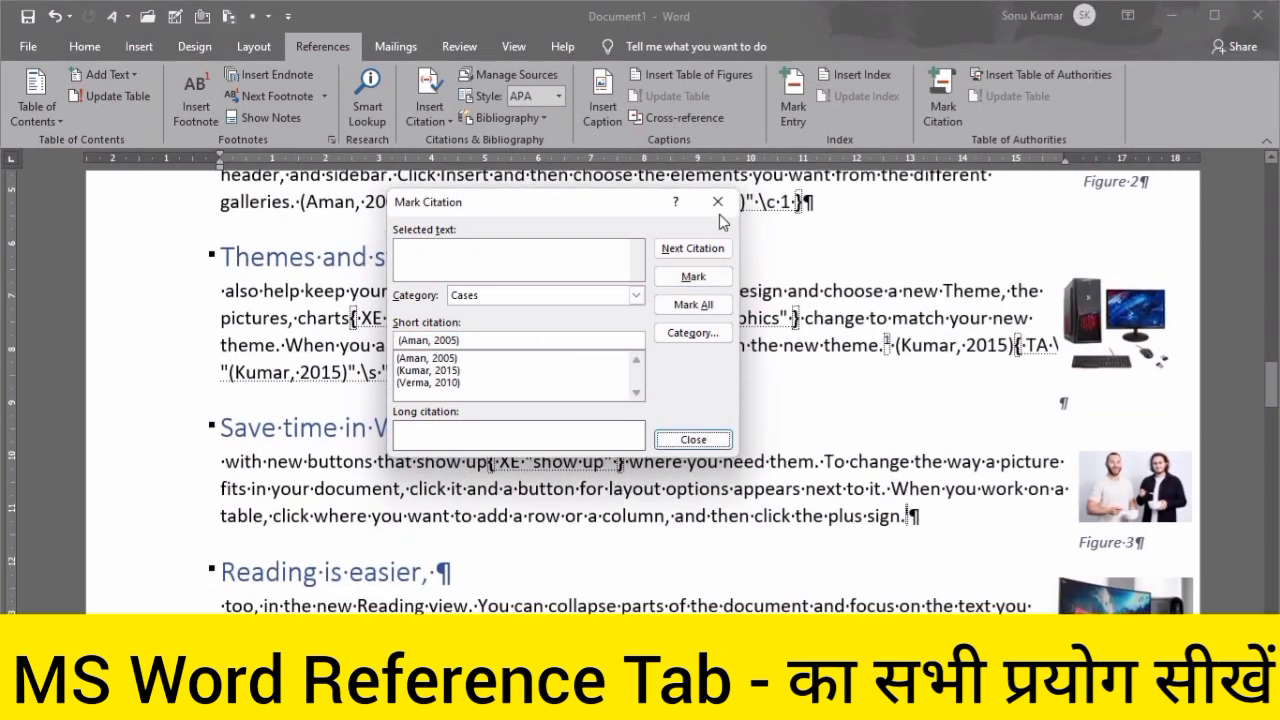
{"action": "left_click", "coordinate": [715, 202]}
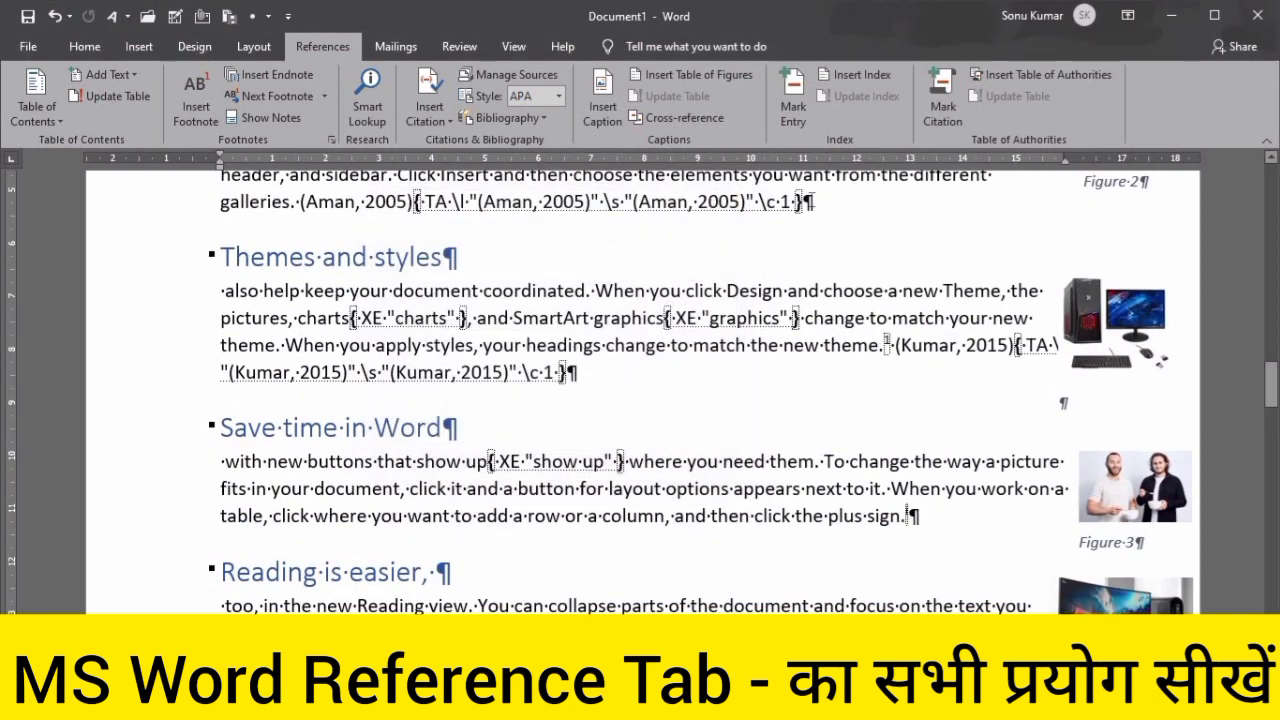
{"action": "left_click", "coordinate": [84, 46]}
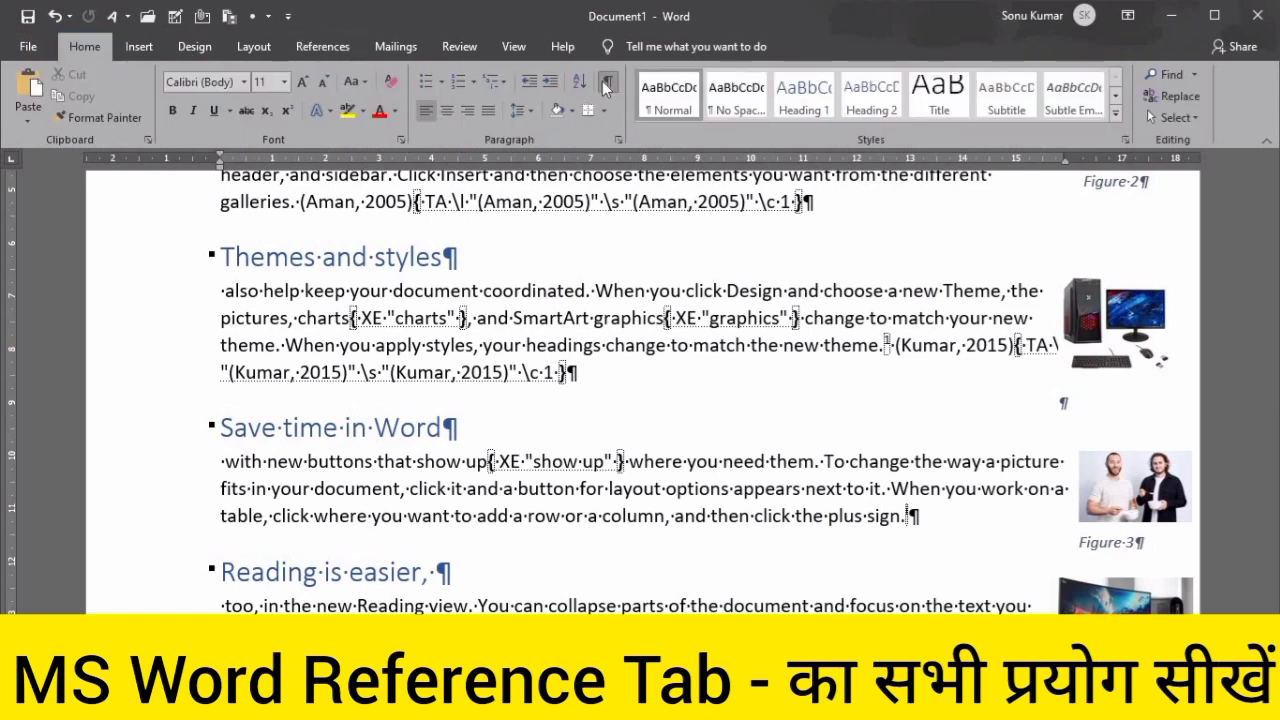
Hide field codes and update the Cases table so it lists the 2005, 2015 and 2010 citations
{"action": "left_click", "coordinate": [606, 88]}
{"action": "scroll", "coordinate": [256, 488], "scroll_direction": "down", "scroll_amount": 5}
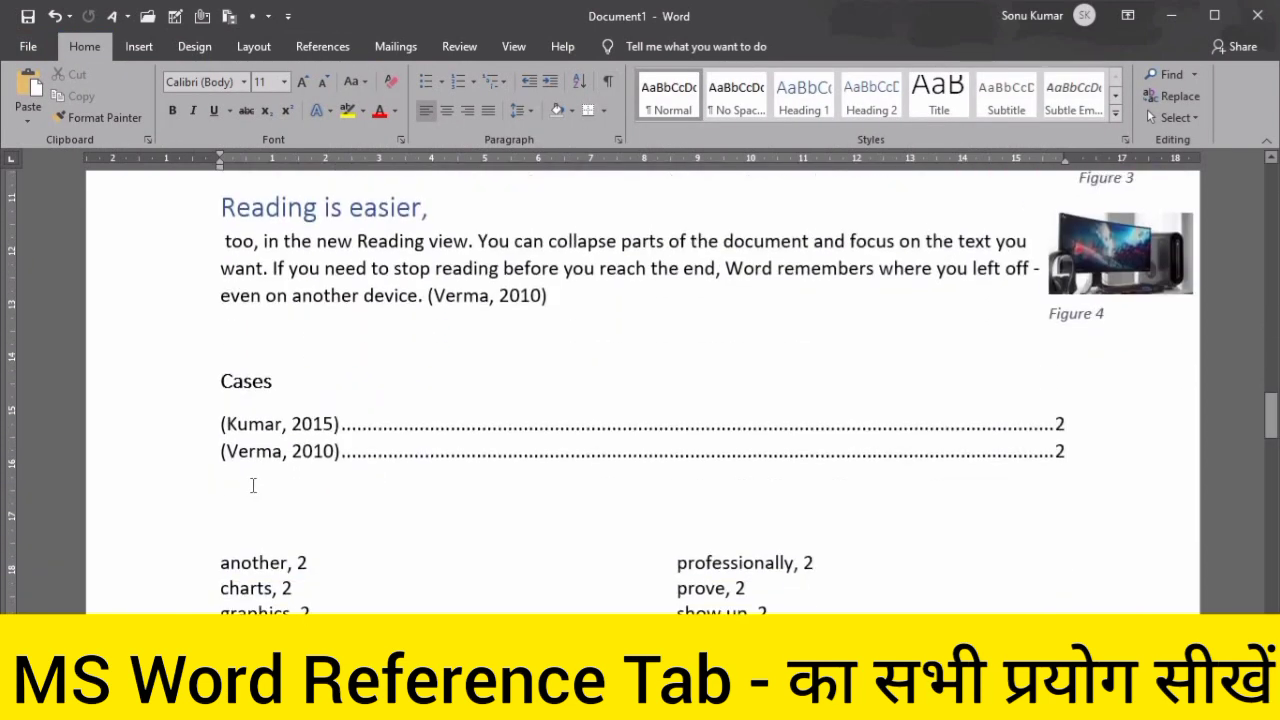
{"action": "left_click", "coordinate": [375, 450]}
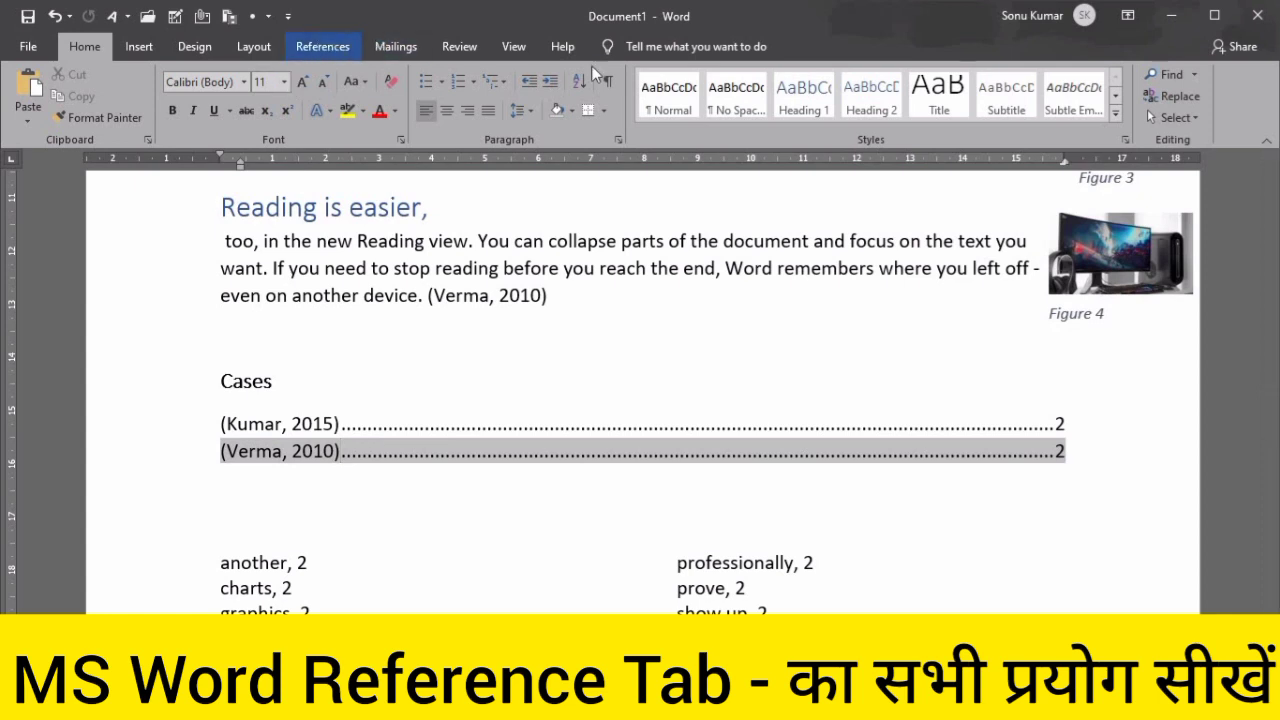
{"action": "left_click", "coordinate": [323, 47]}
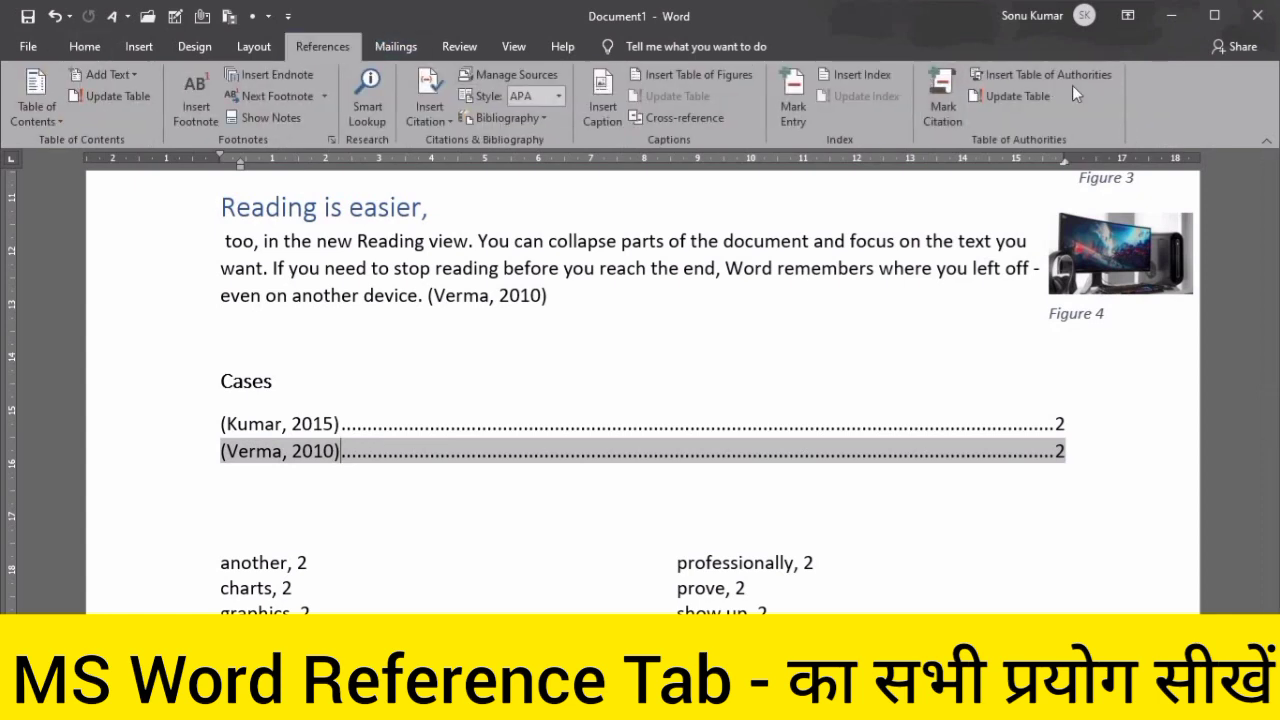
{"action": "left_click", "coordinate": [1004, 95]}
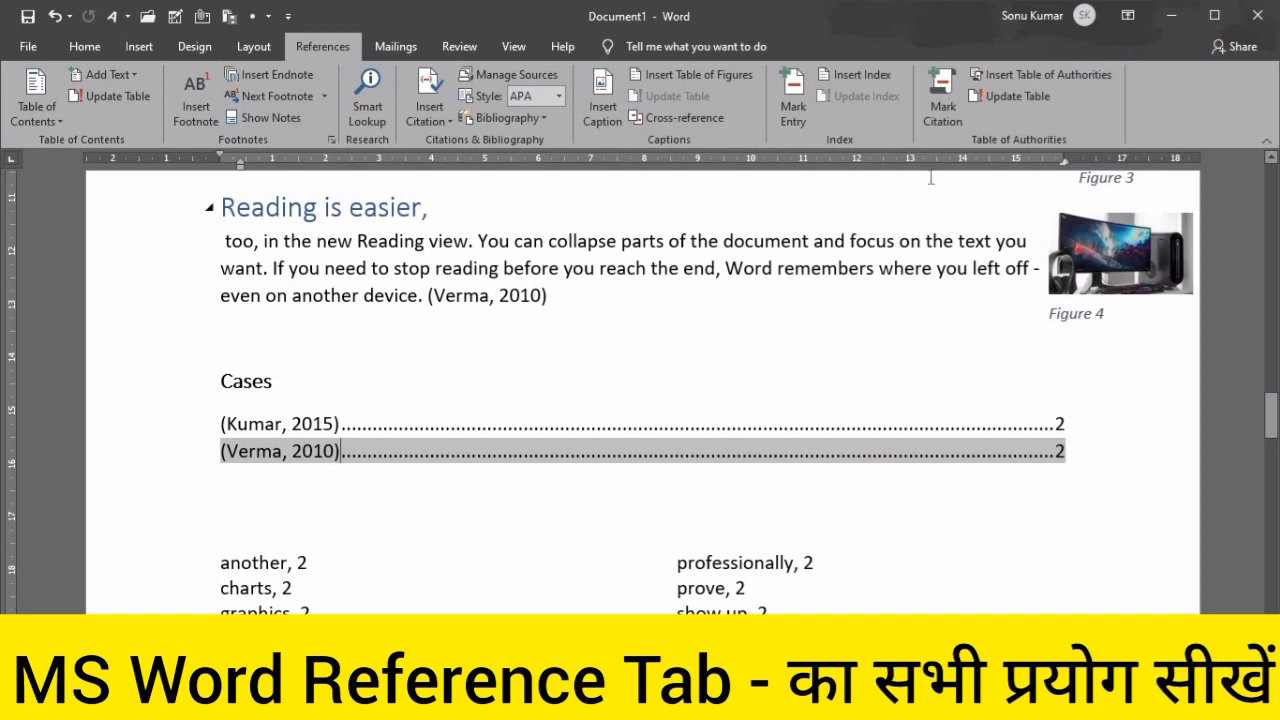
{"action": "left_click", "coordinate": [1012, 92]}
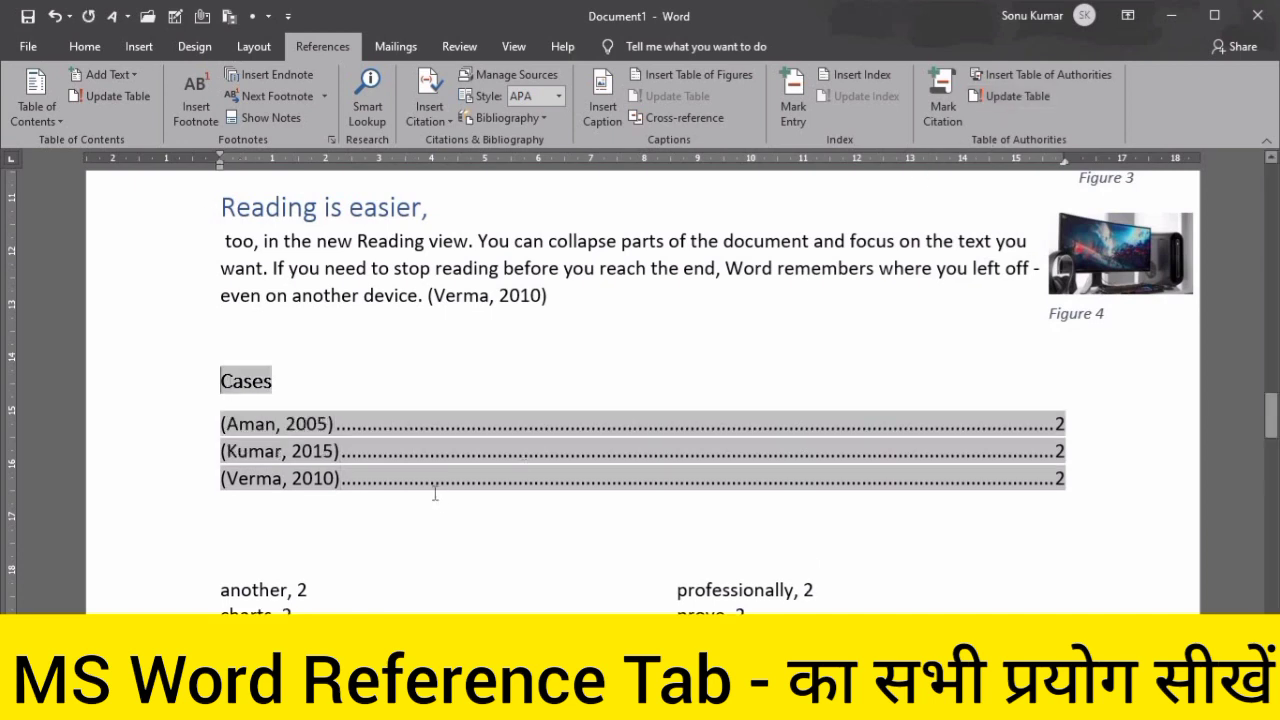